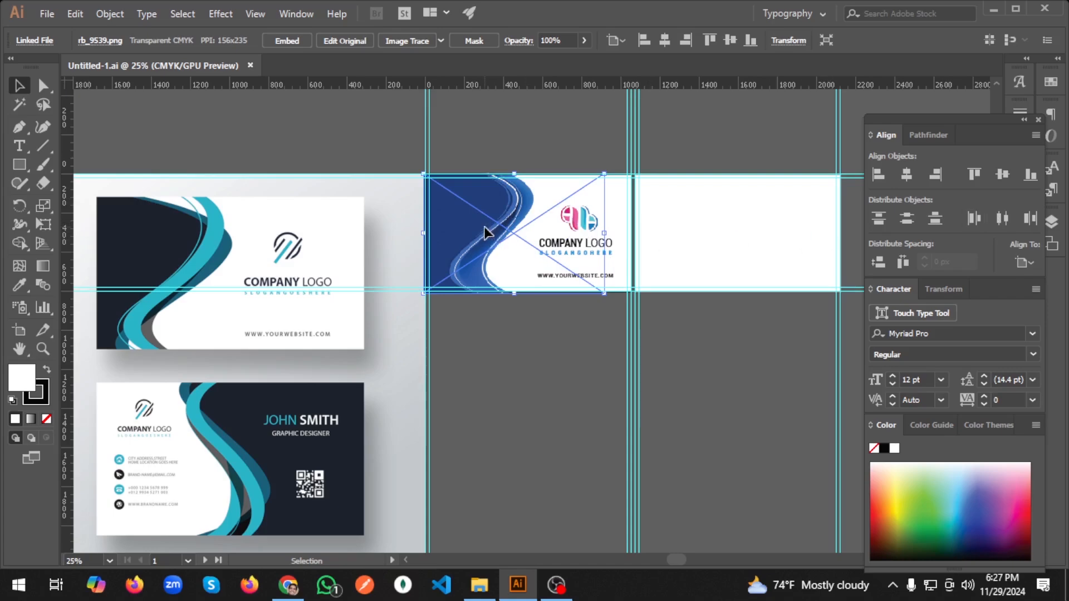
Duplicate the blue wave image onto the second artboard and reflect the copy across the vertical axis.
drag(490, 232, 754, 233)
right_click(747, 230)
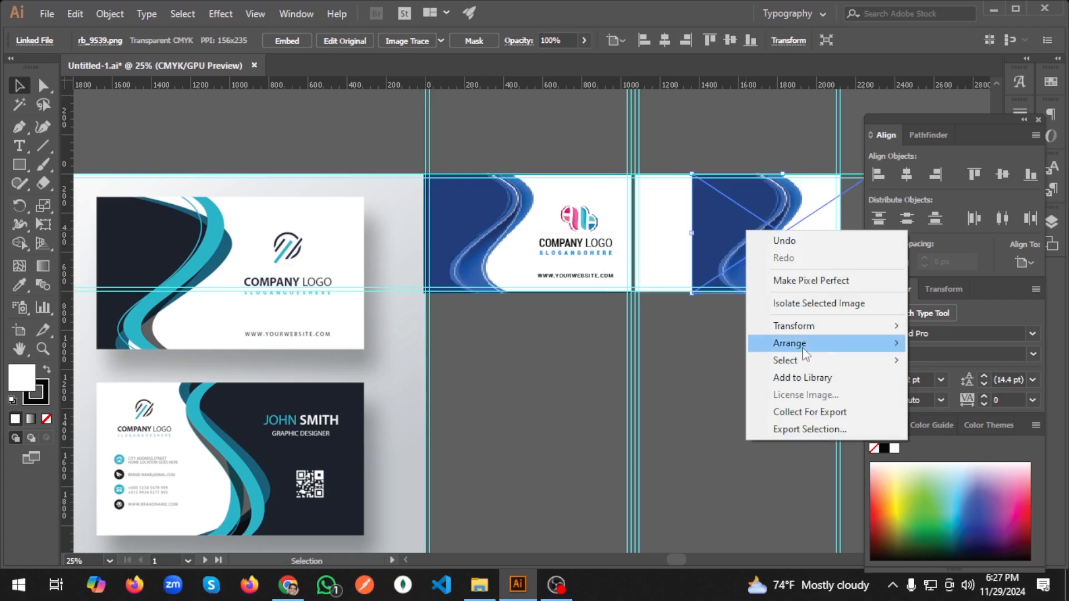
mouse_move(797, 327)
click(592, 383)
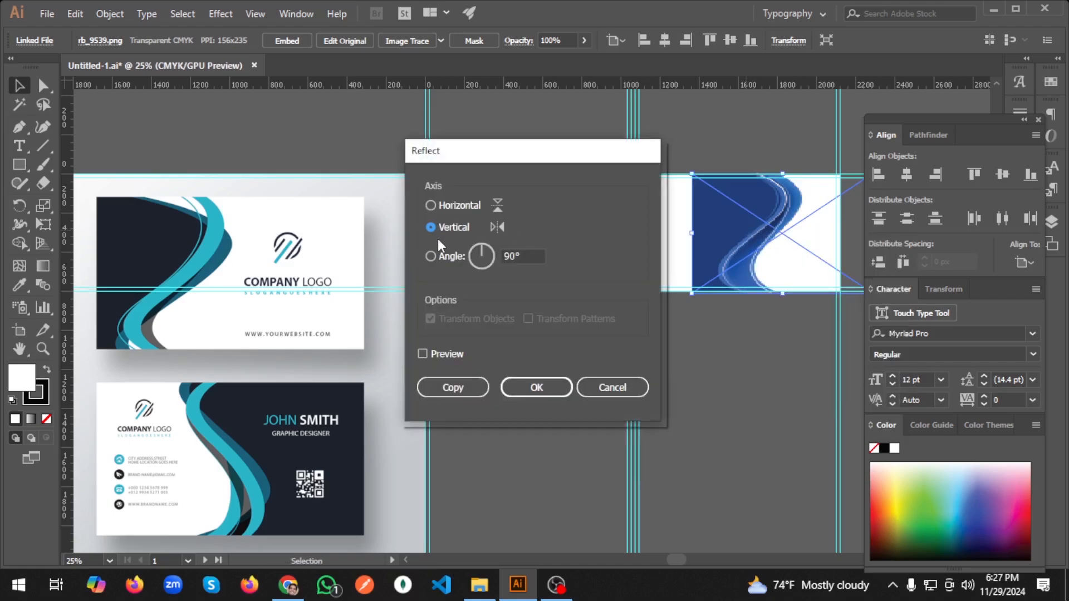
click(422, 354)
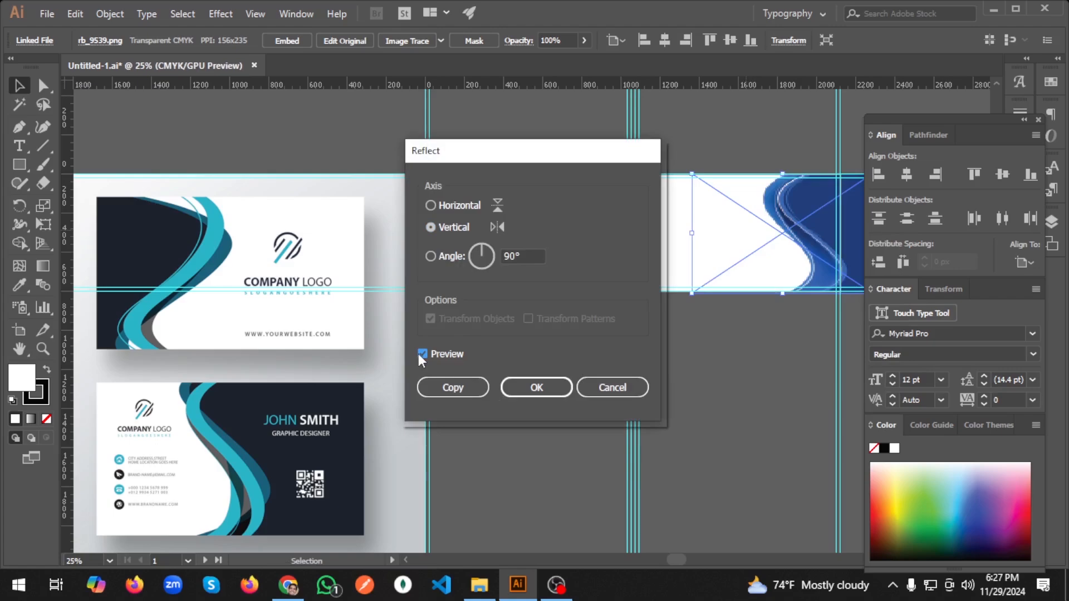
click(537, 388)
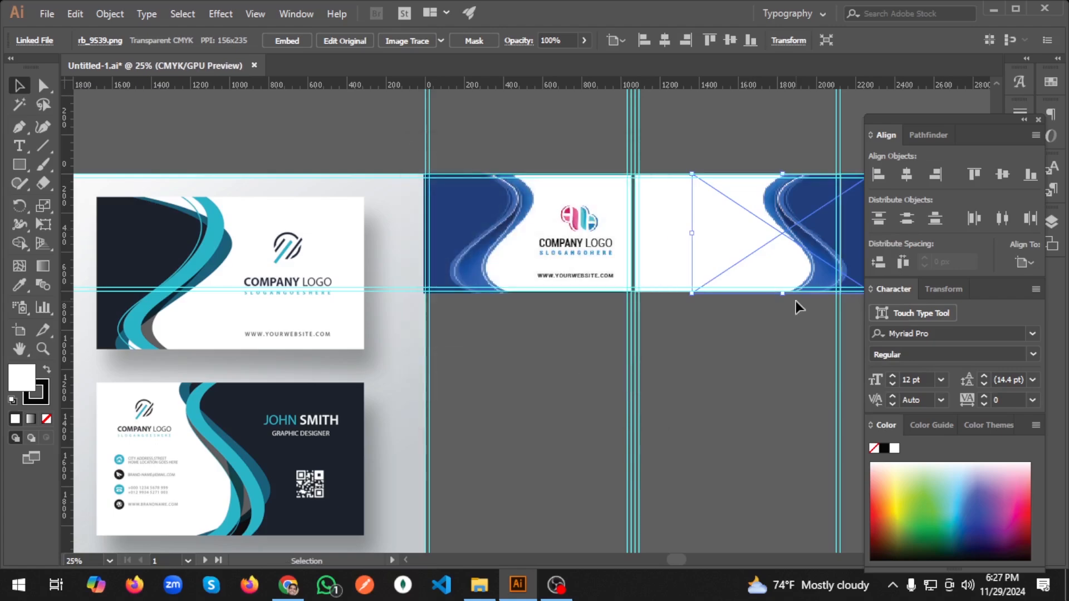
Align the mirrored wave image with the second artboard's outer edge and widen it to cover the whole card.
drag(807, 233, 776, 238)
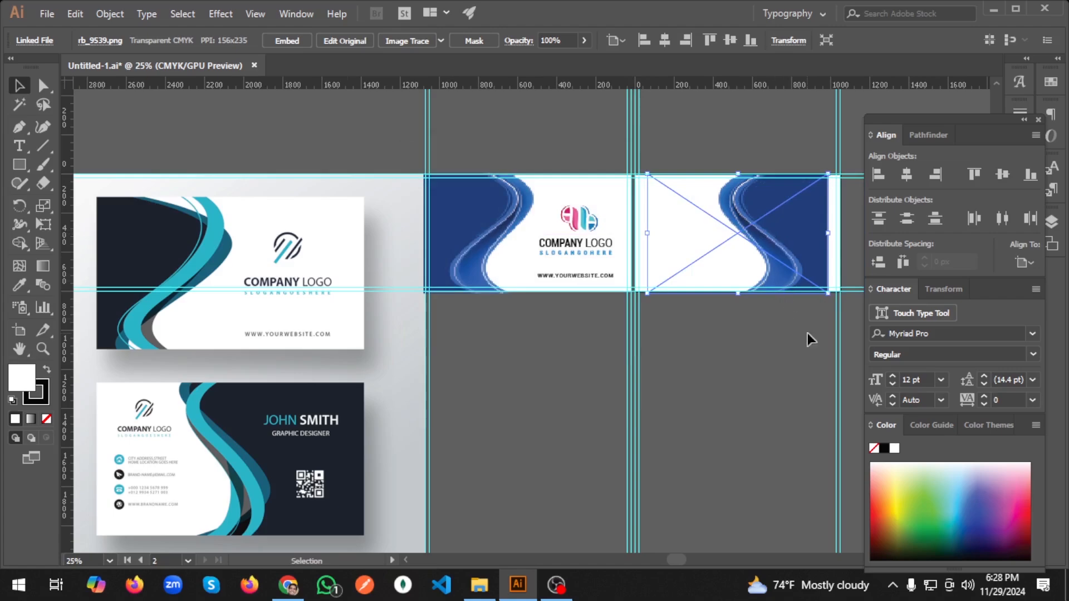
scroll(850, 240, up, 1)
scroll(850, 239, up, 3)
drag(718, 262, 745, 262)
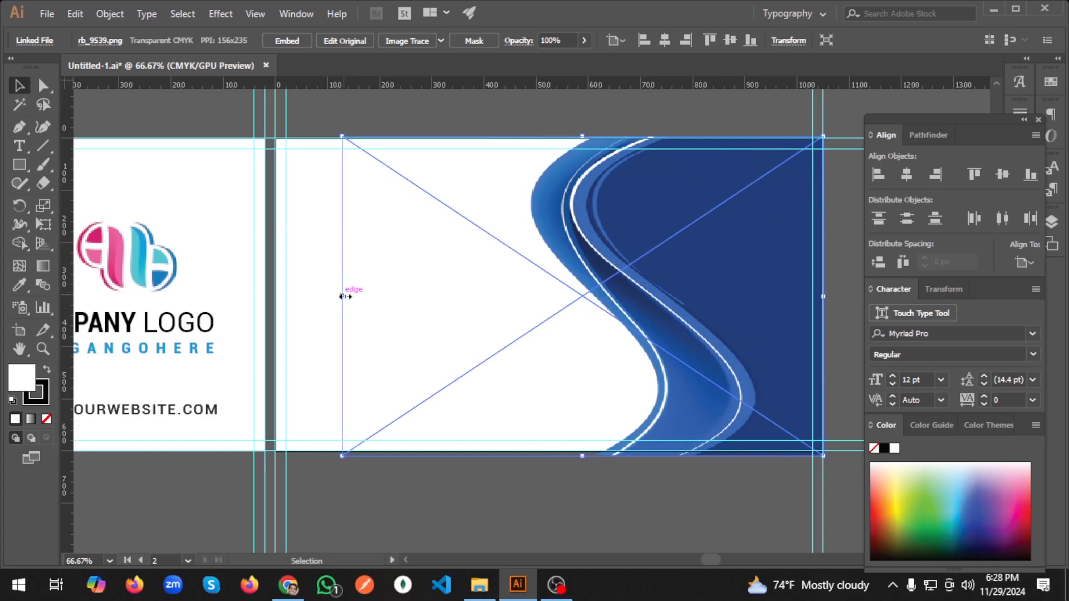
drag(342, 296, 248, 296)
click(652, 523)
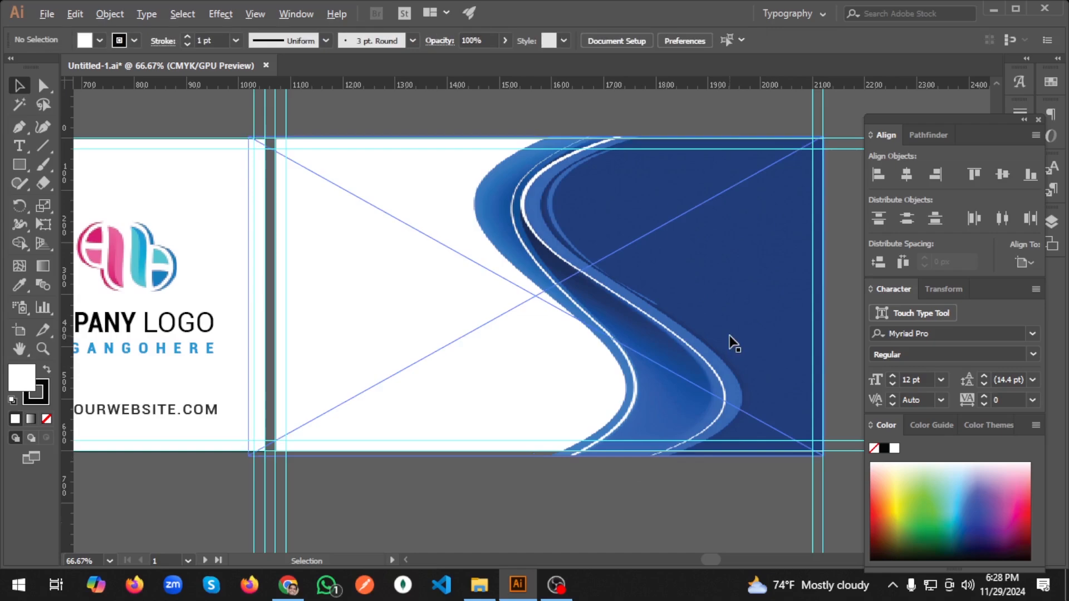
scroll(727, 343, down, 2)
scroll(726, 343, down, 1)
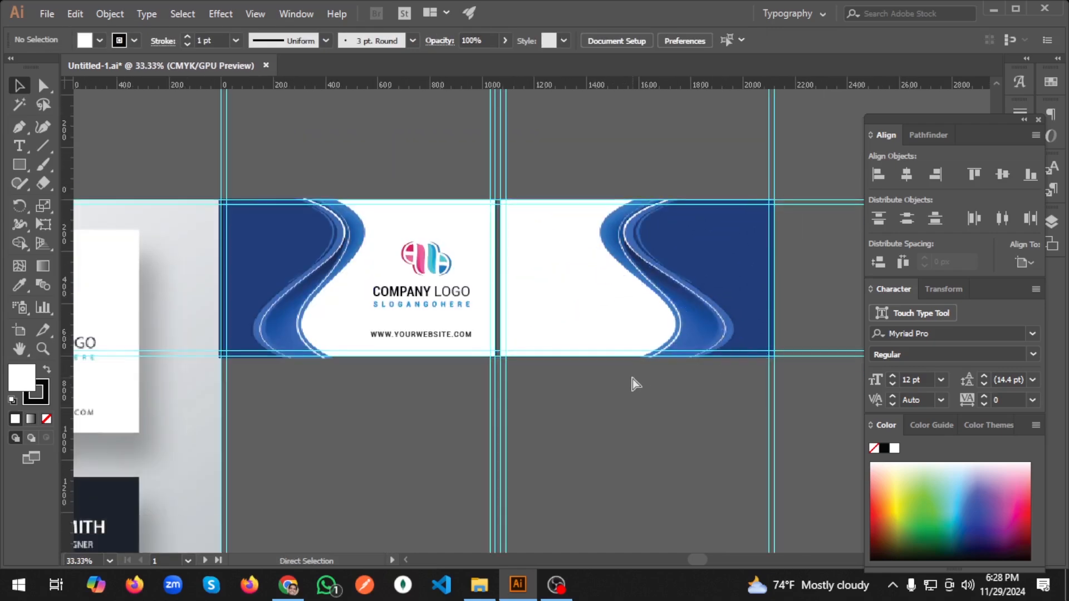
scroll(632, 378, down, 1)
scroll(630, 379, down, 1)
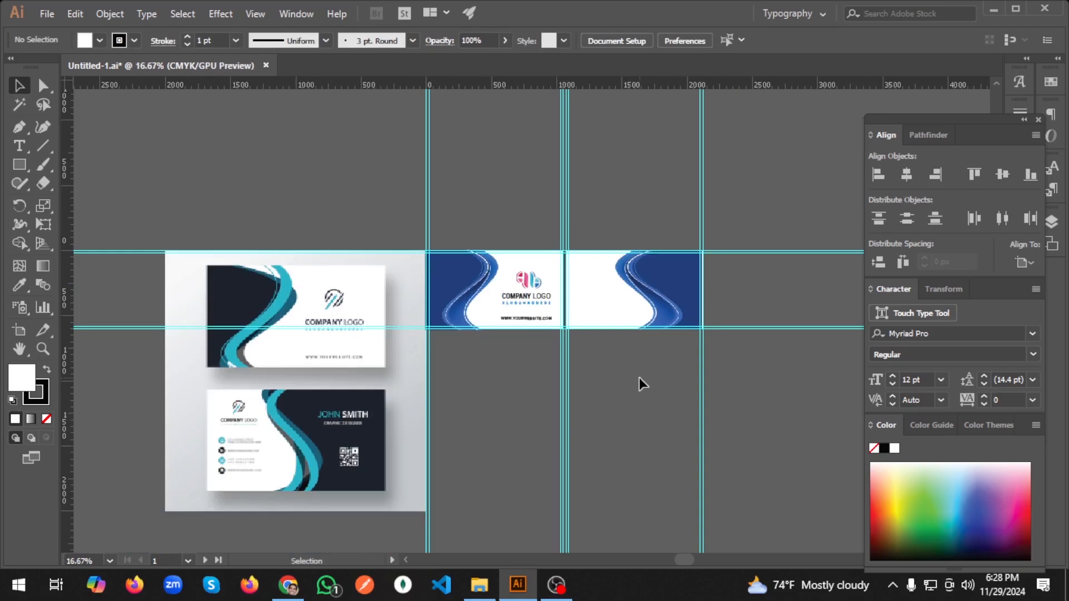
scroll(549, 346, up, 3)
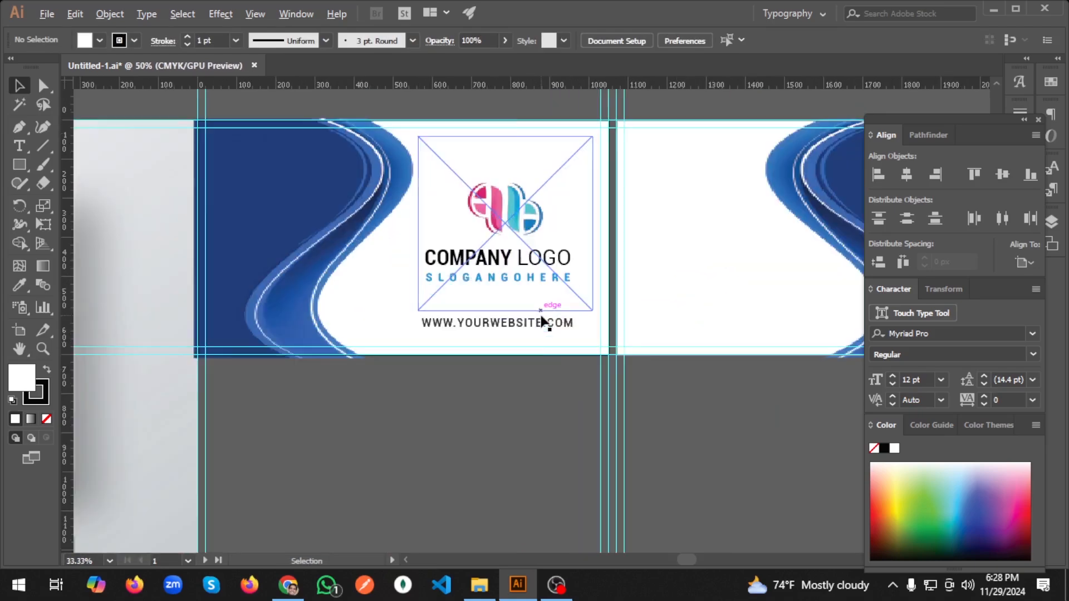
scroll(545, 318, up, 1)
click(503, 272)
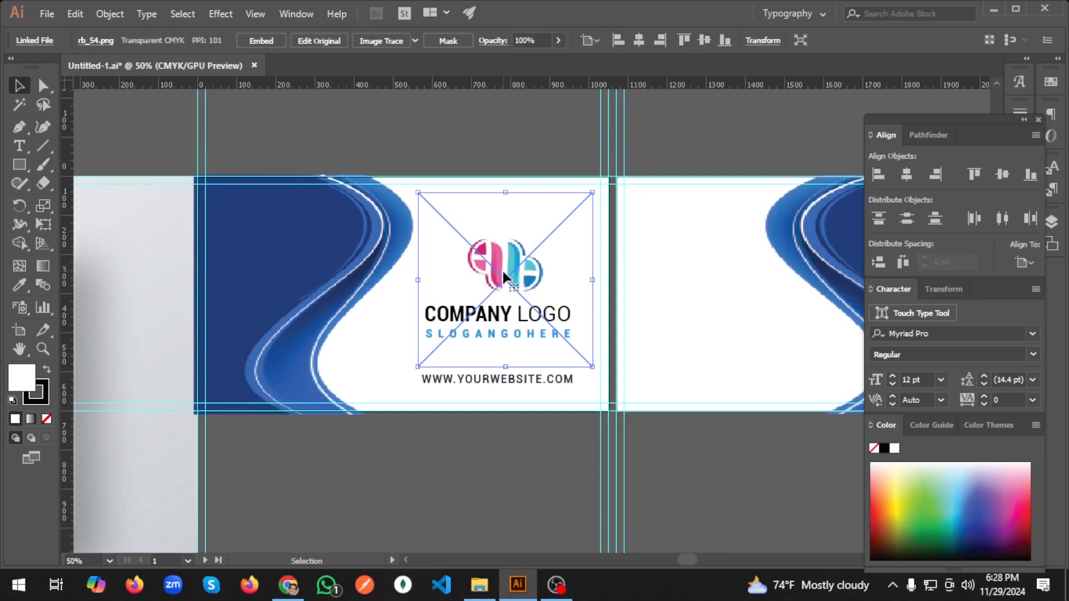
shift+click(504, 335)
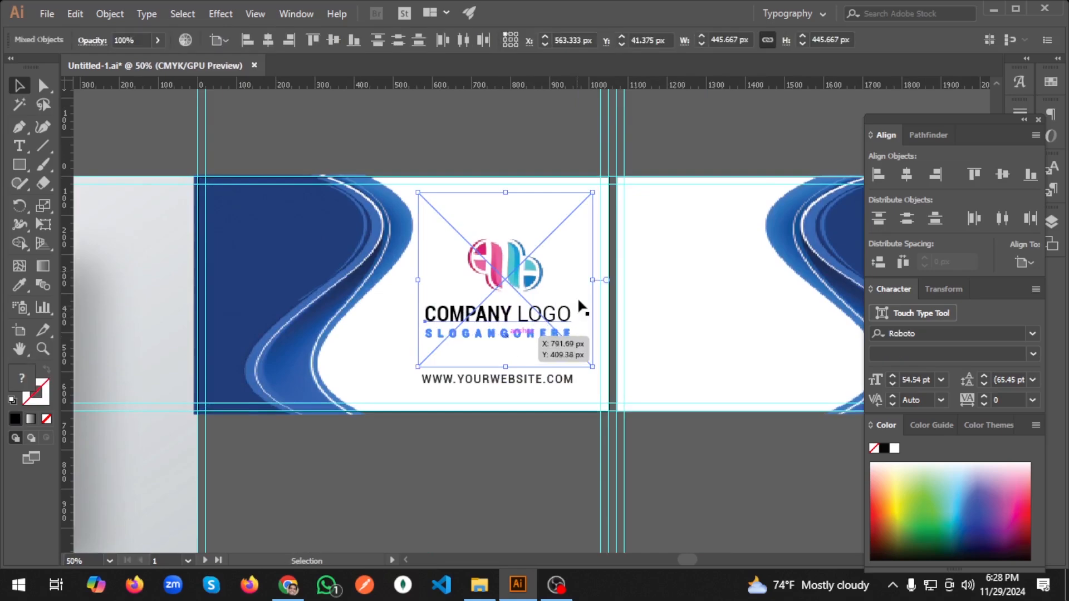
key(ctrl+g)
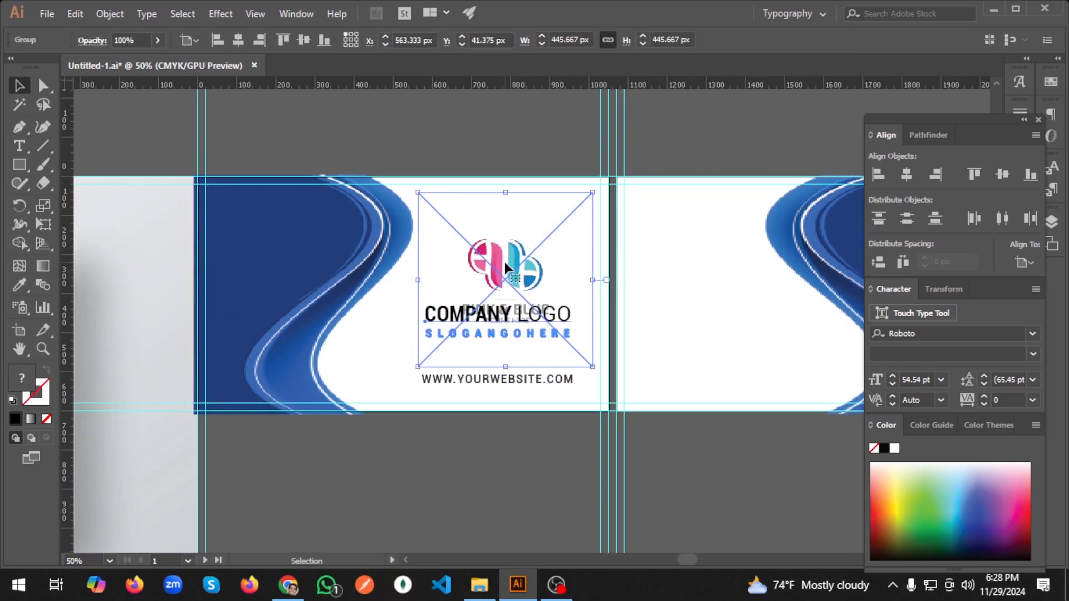
drag(535, 272, 702, 270)
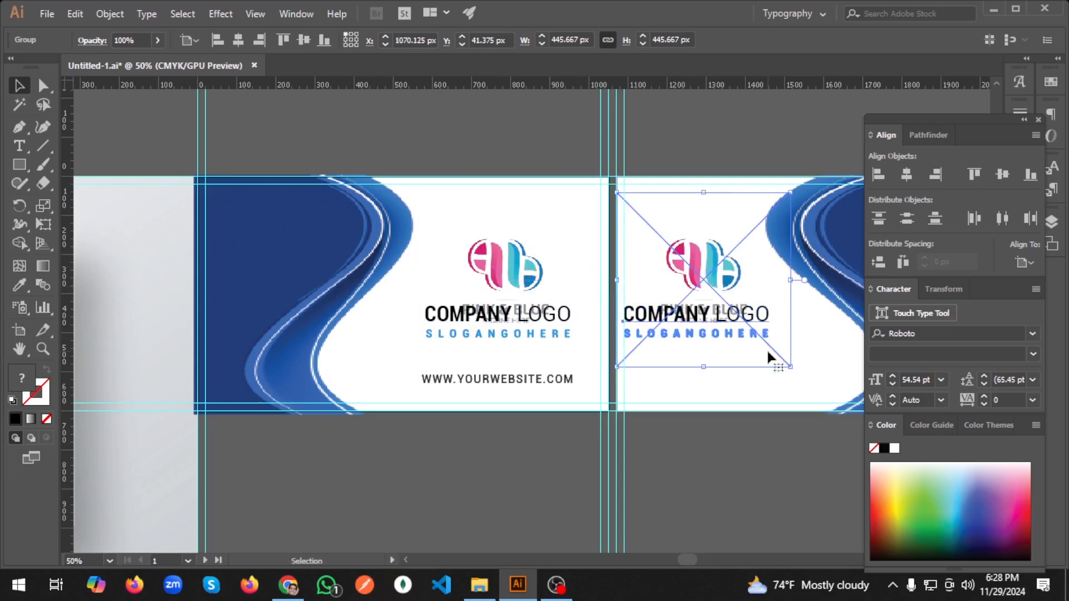
key(ctrl+z)
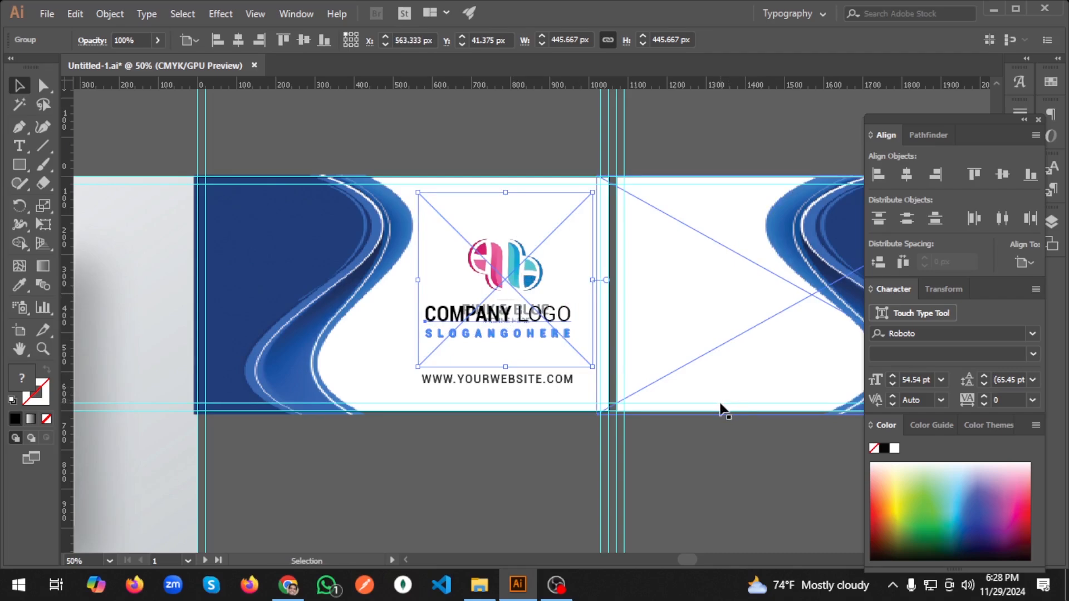
click(652, 437)
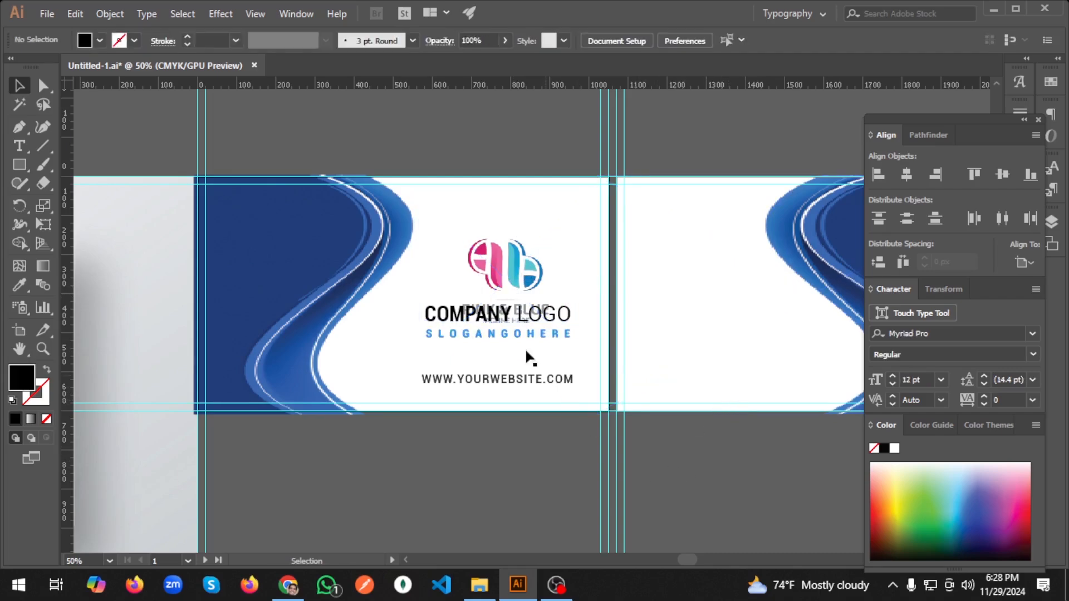
click(549, 313)
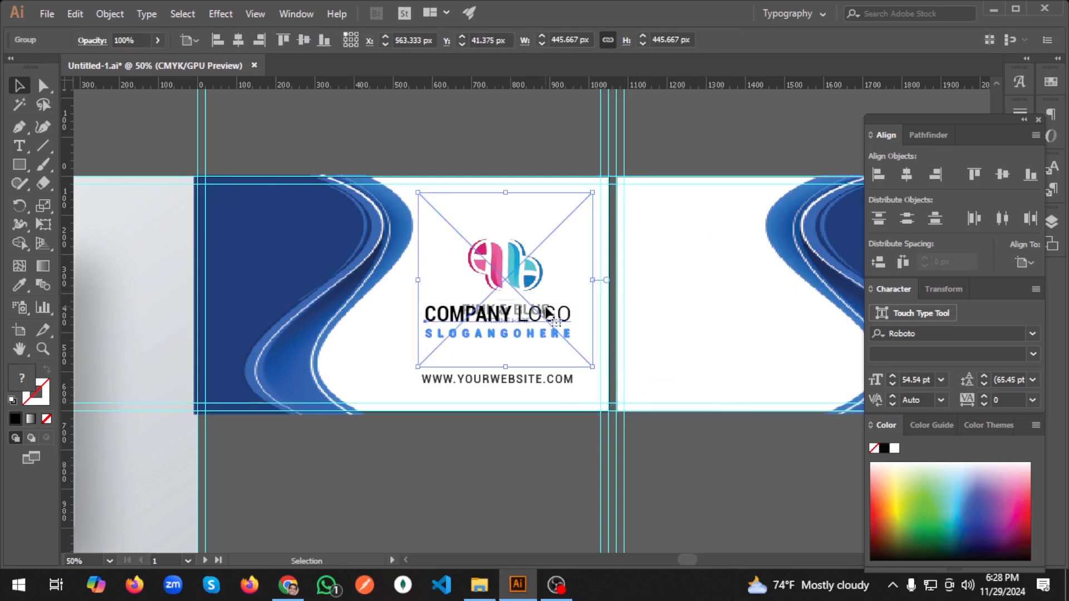
key(ctrl)
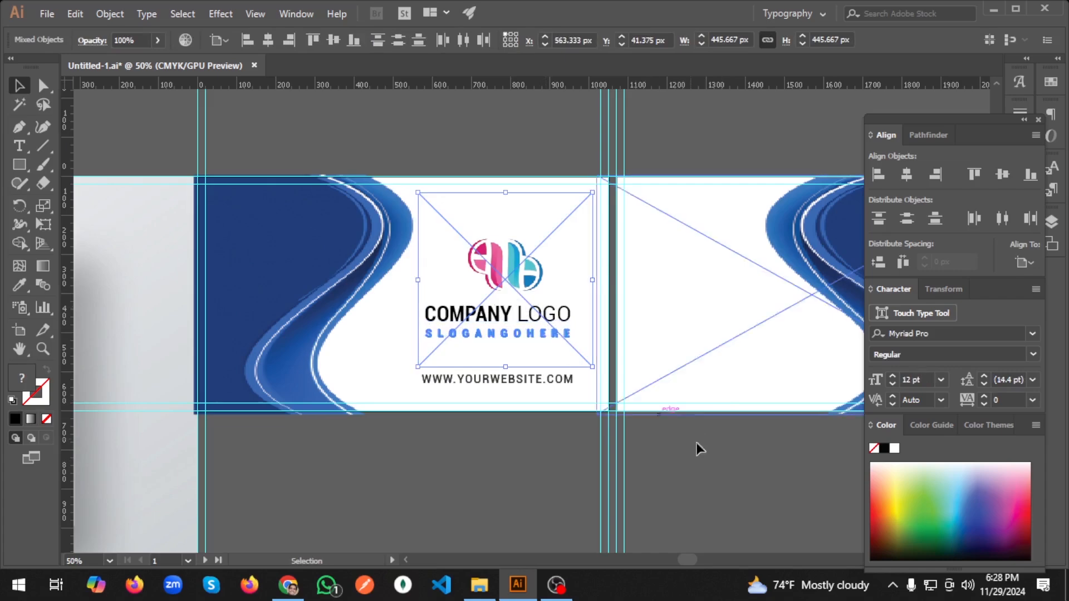
click(635, 421)
Group the first card's logo image with the COMPANY LOGO text and copy the group onto the second card.
click(498, 320)
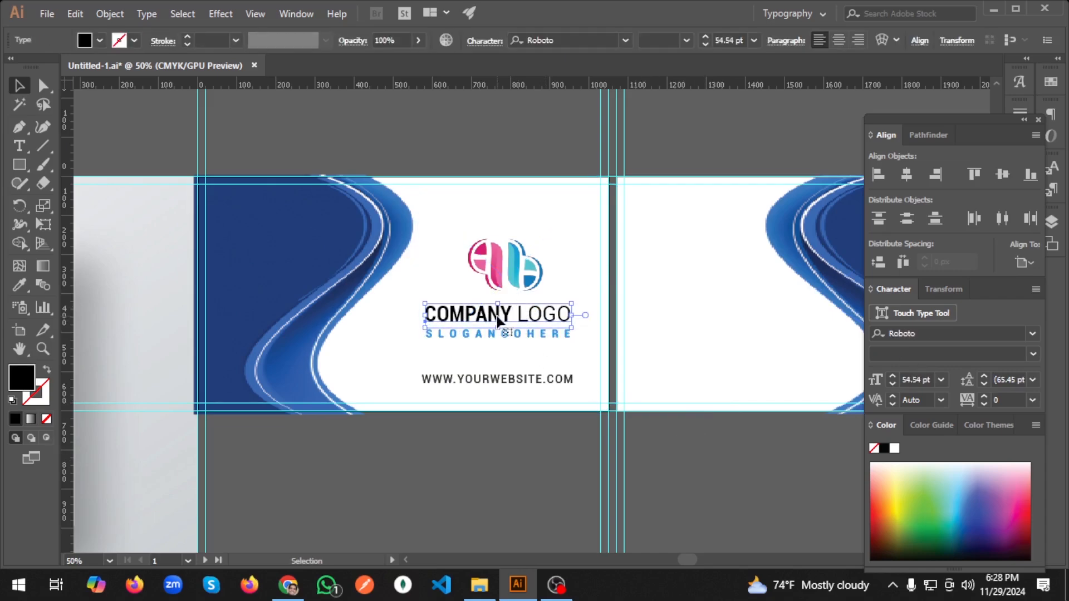
shift+click(515, 276)
shift+click(517, 336)
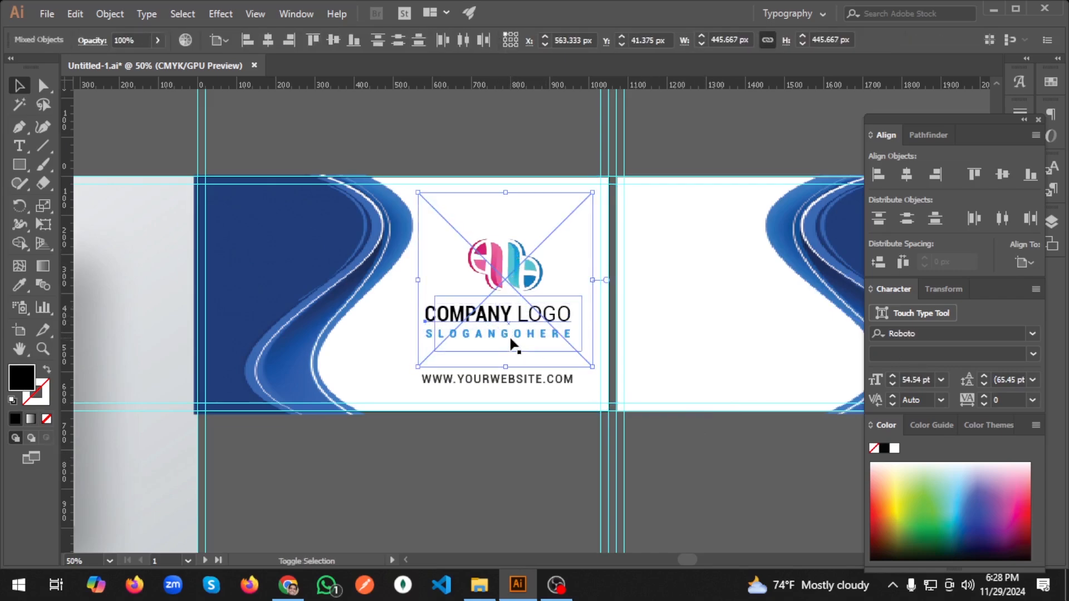
key(ctrl+g)
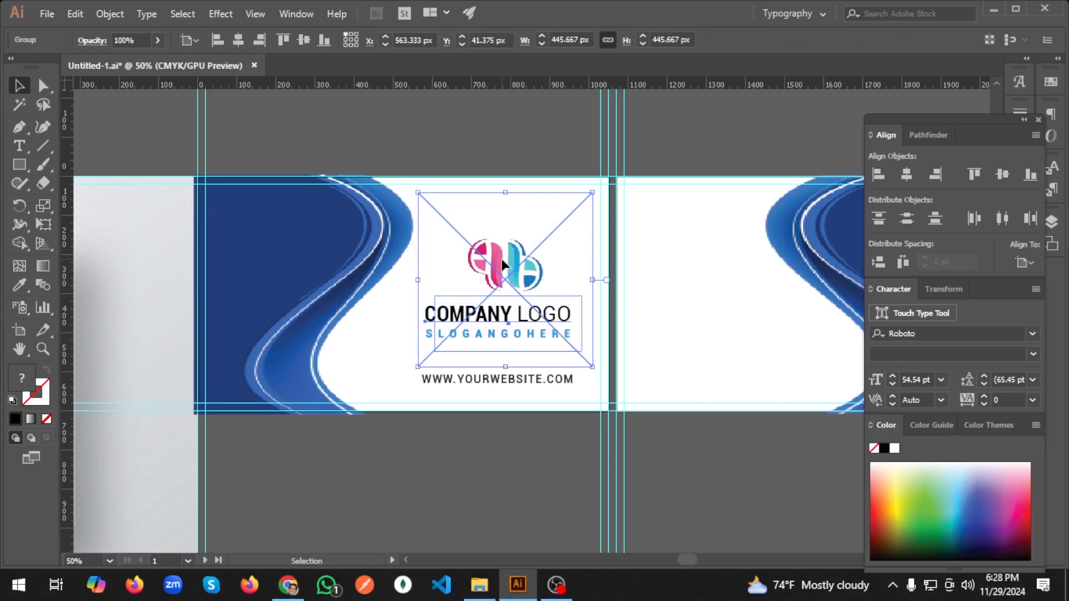
drag(503, 265, 705, 268)
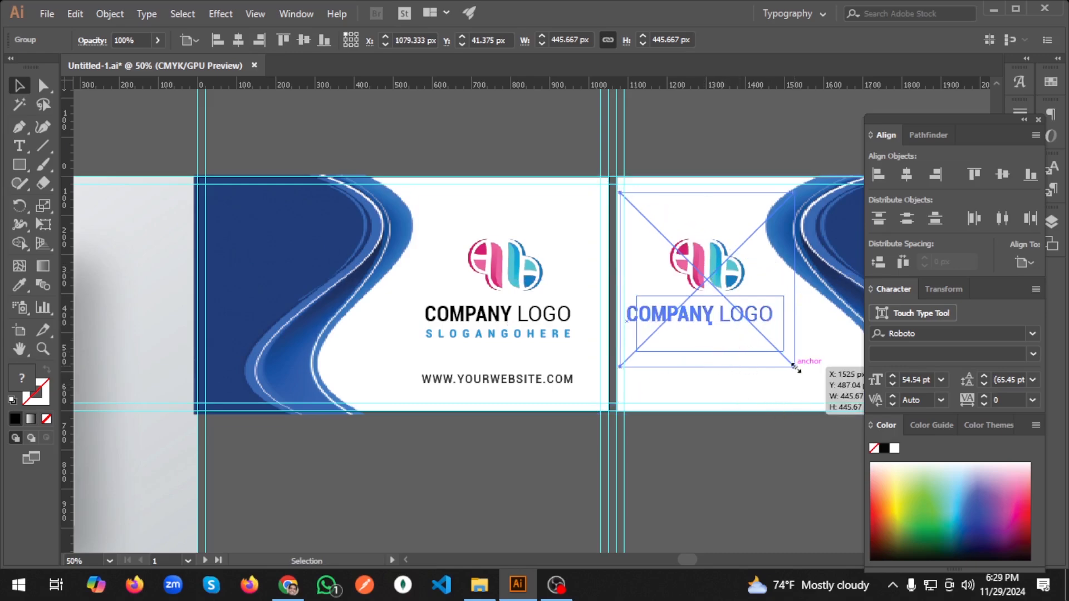
Scale the copied logo group to about 326 px square and move it to about X 49 px, Y 11 px.
drag(794, 367, 783, 359)
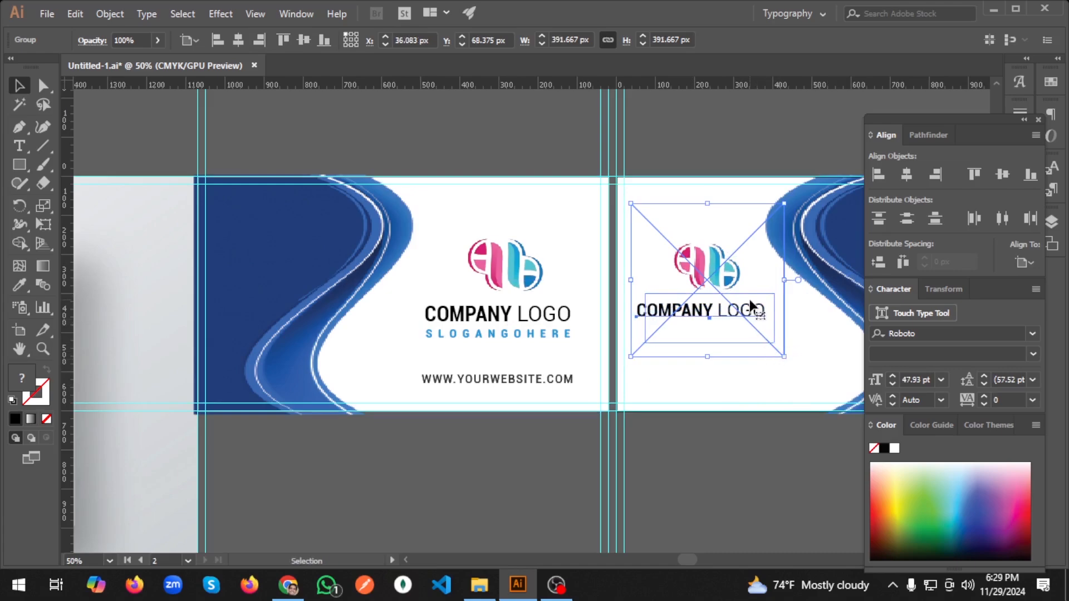
drag(749, 315, 773, 315)
key(shift+Up)
key(shift+Up)
key(shift+Up)
key(shift+Up)
key(shift+Up)
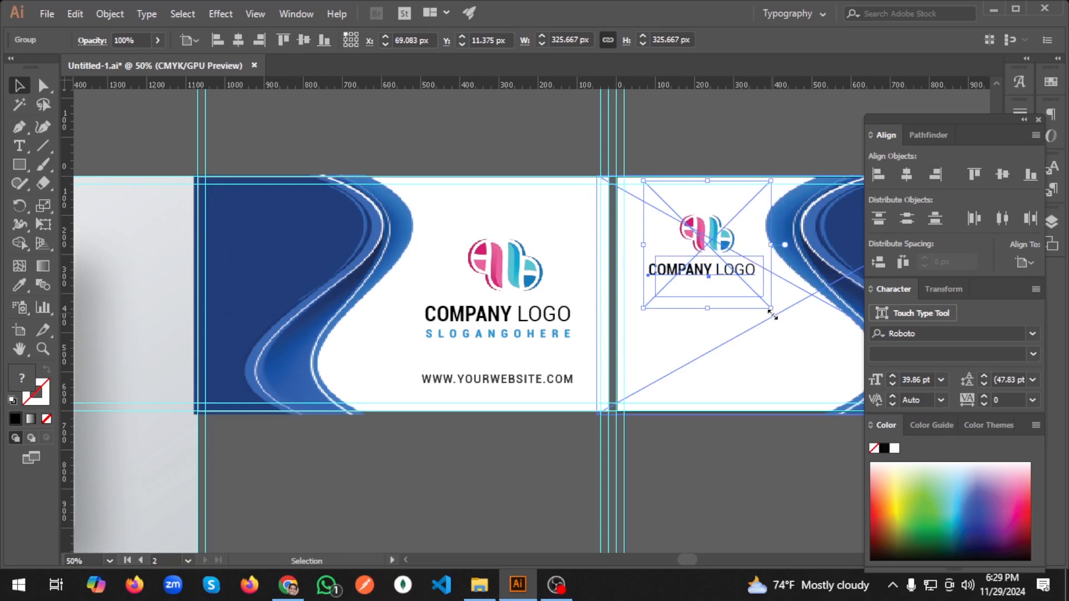
key(shift+Left)
key(shift+Left)
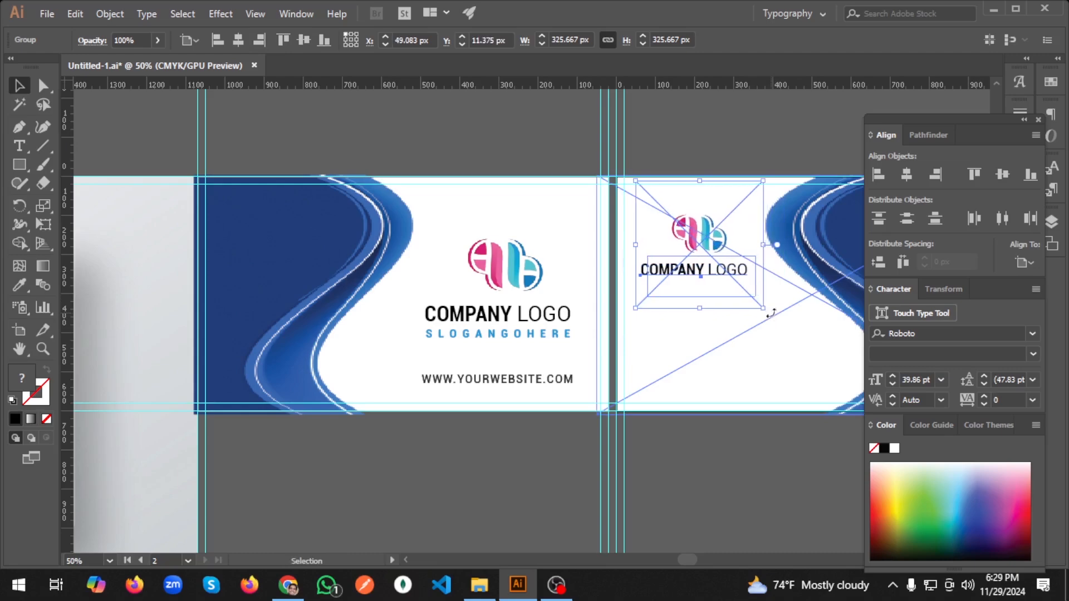
click(737, 499)
Copy the SLOGANGOHERE text beneath the second card's company name and narrow it to the name's width.
drag(525, 338, 749, 282)
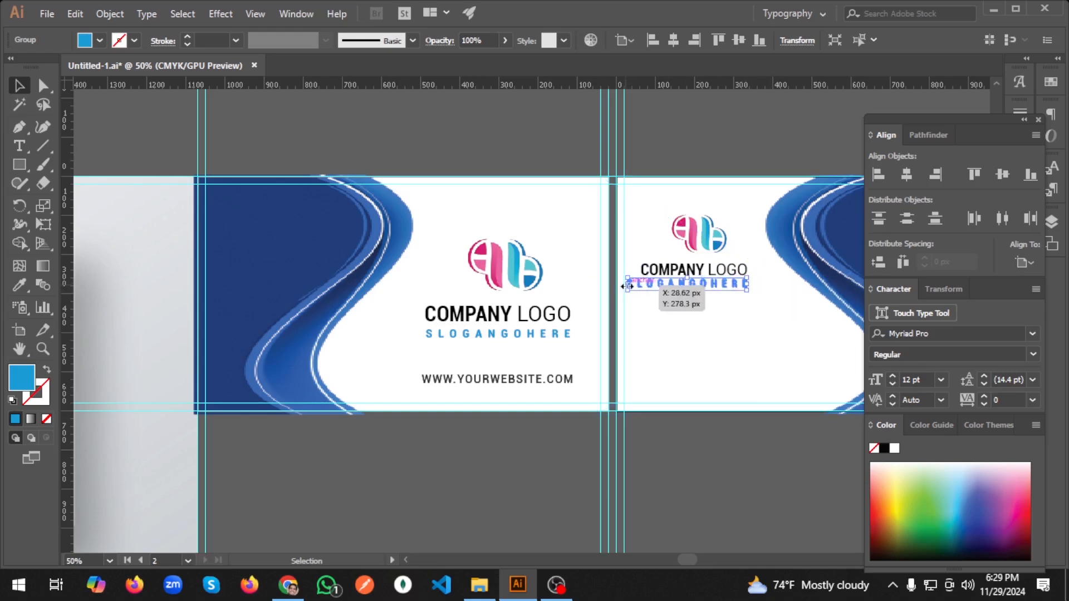
drag(628, 285, 647, 284)
shift+click(748, 358)
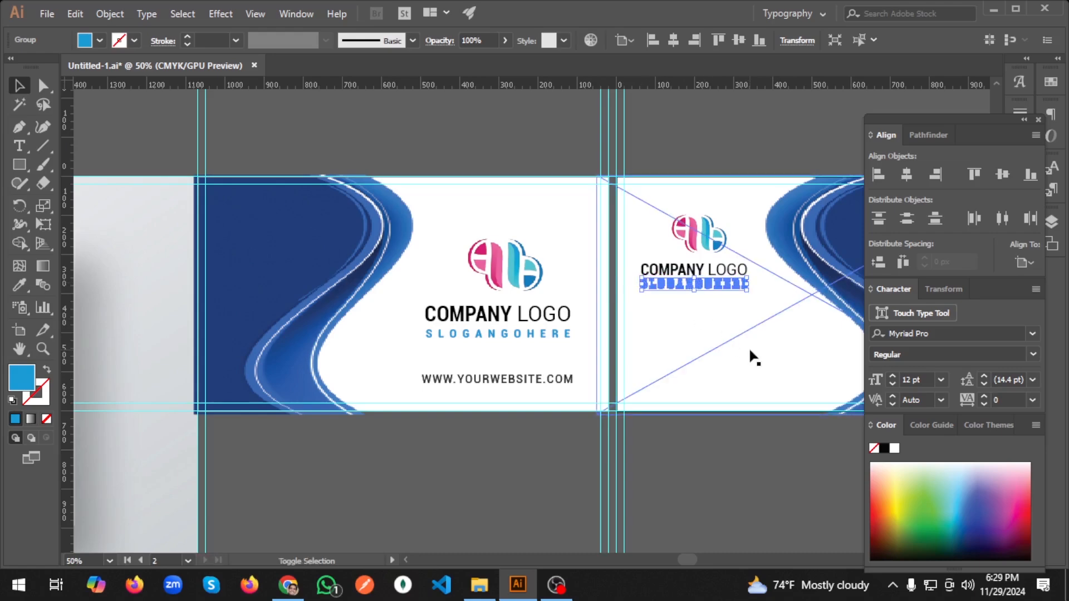
click(740, 482)
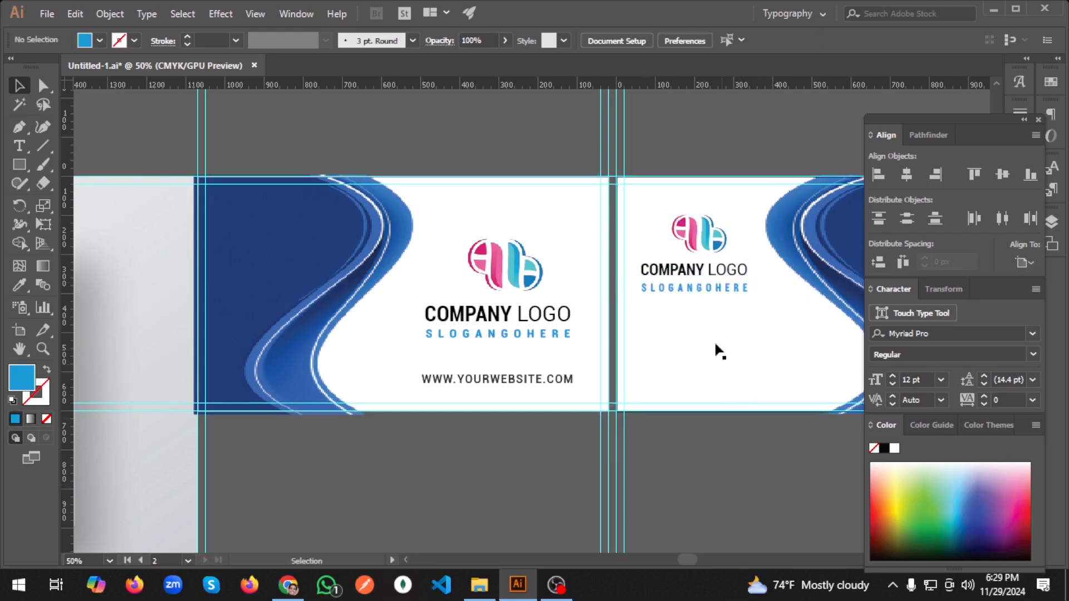
Nudge the second card's slogan slightly right and up to line it up under the company name.
click(713, 286)
shift+click(778, 354)
key(Right)
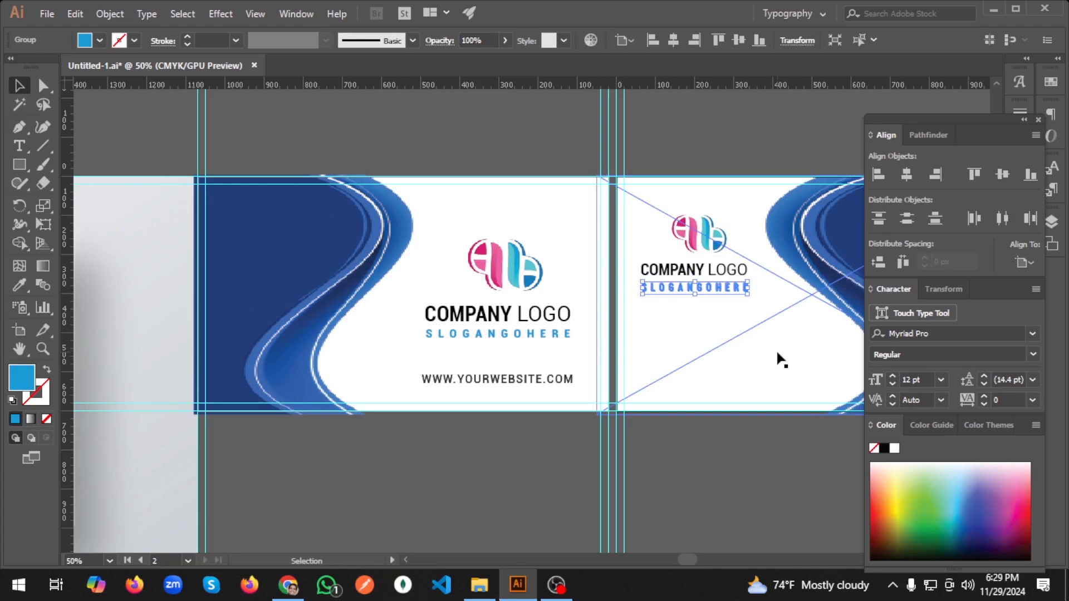
key(Up)
click(728, 481)
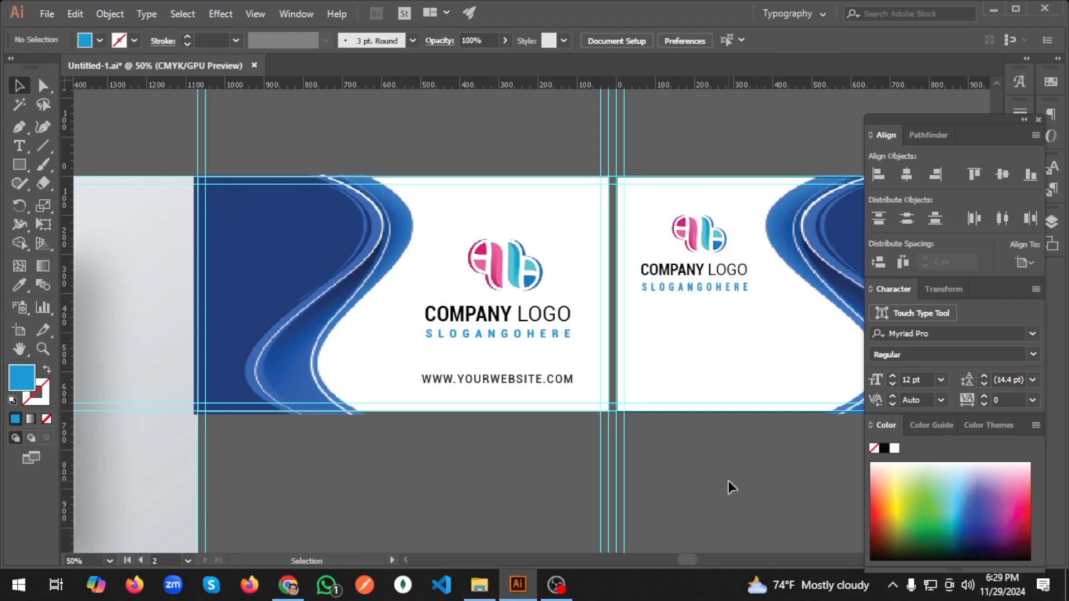
Compare the second card with the reference template's back side and its contact details layout.
scroll(720, 475, down, 1)
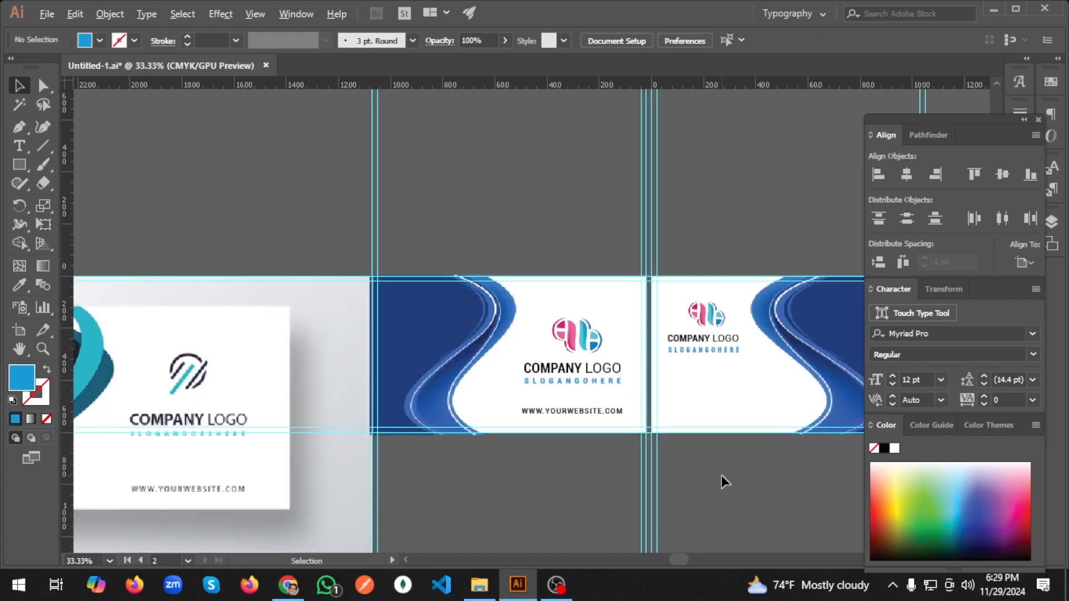
scroll(720, 475, down, 1)
scroll(403, 466, down, 2)
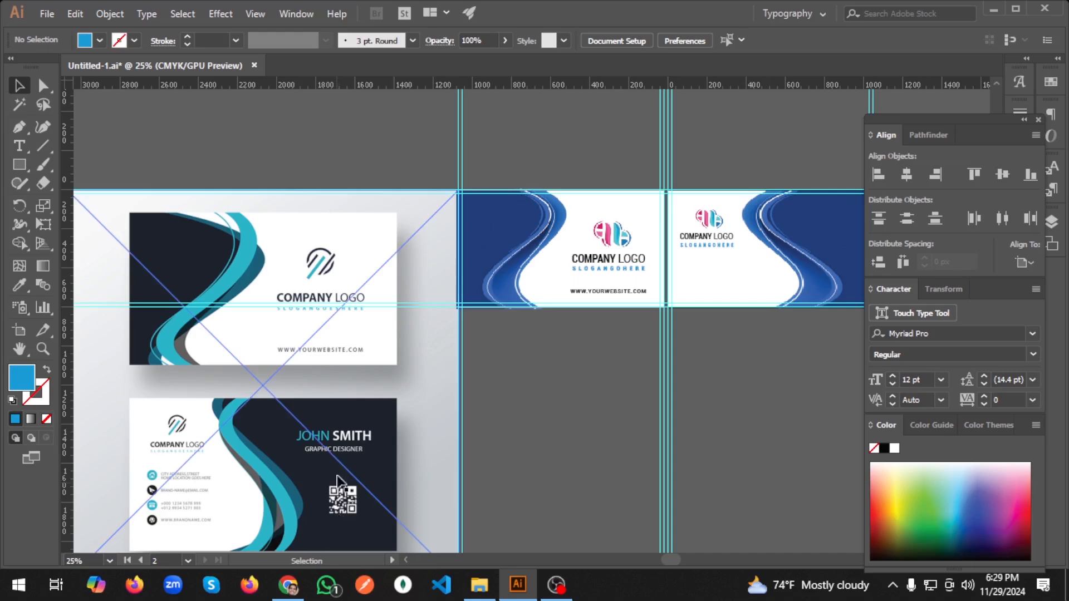
scroll(339, 463, down, 1)
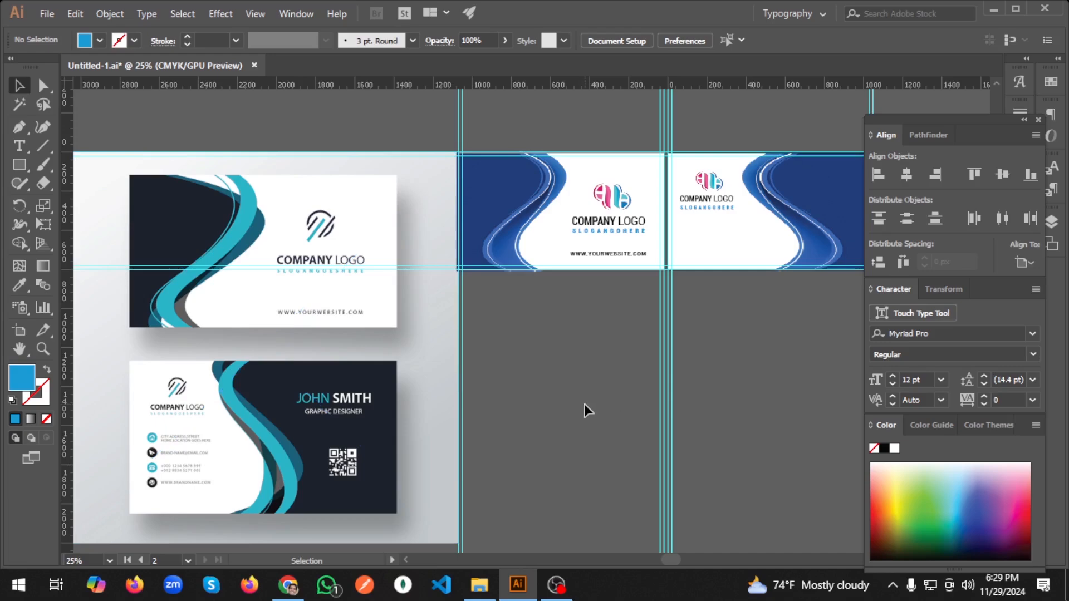
alt+scroll(751, 200, up, 2)
alt+scroll(752, 200, up, 2)
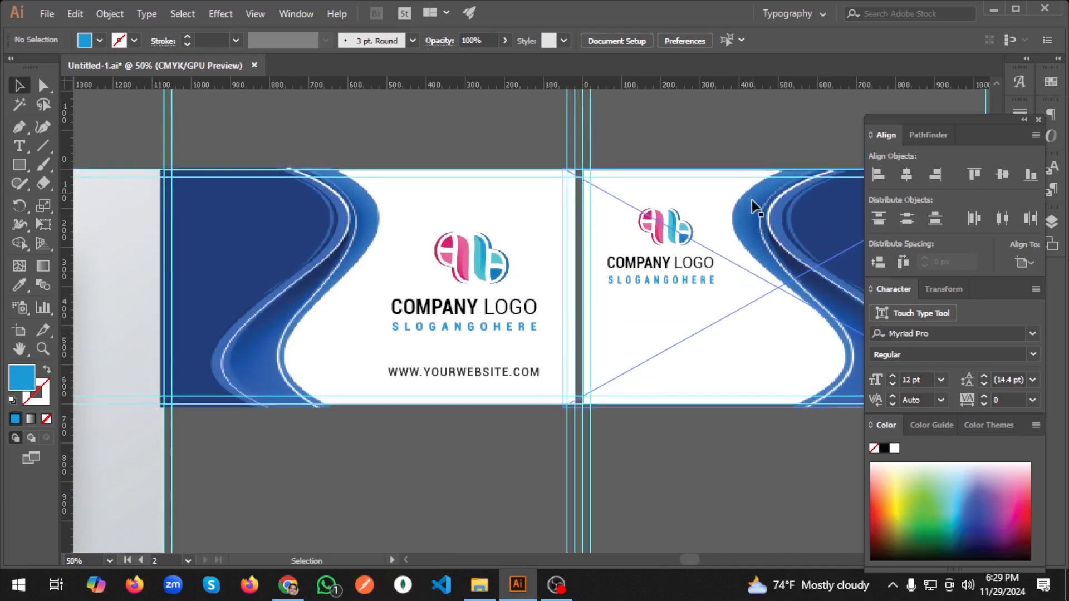
alt+scroll(721, 269, down, 1)
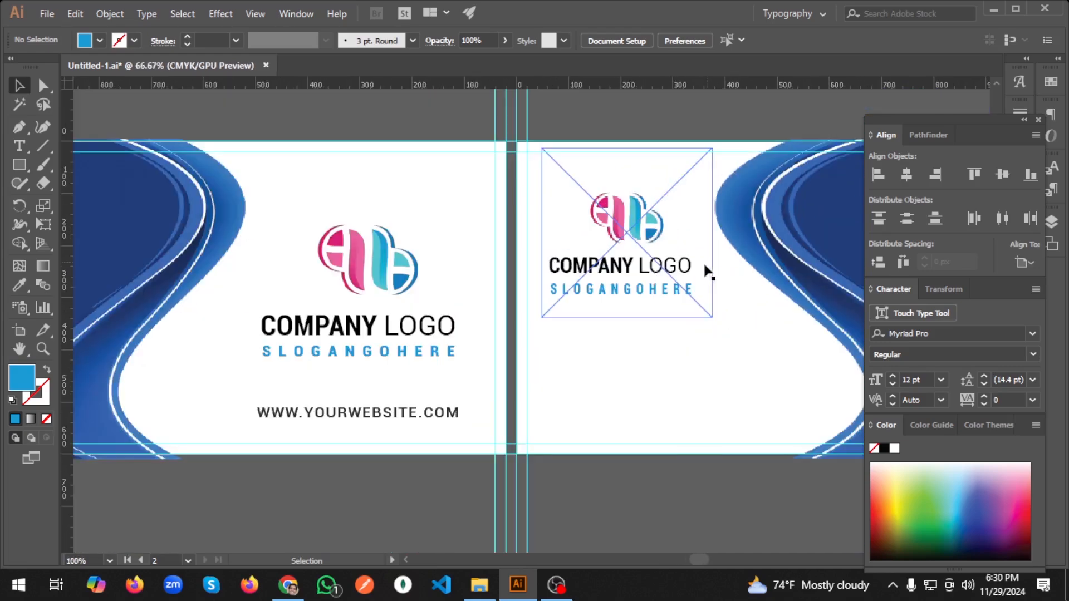
Add the cardholder's full name as a text line on the dark blue area of the second card.
alt+scroll(689, 286, down, 3)
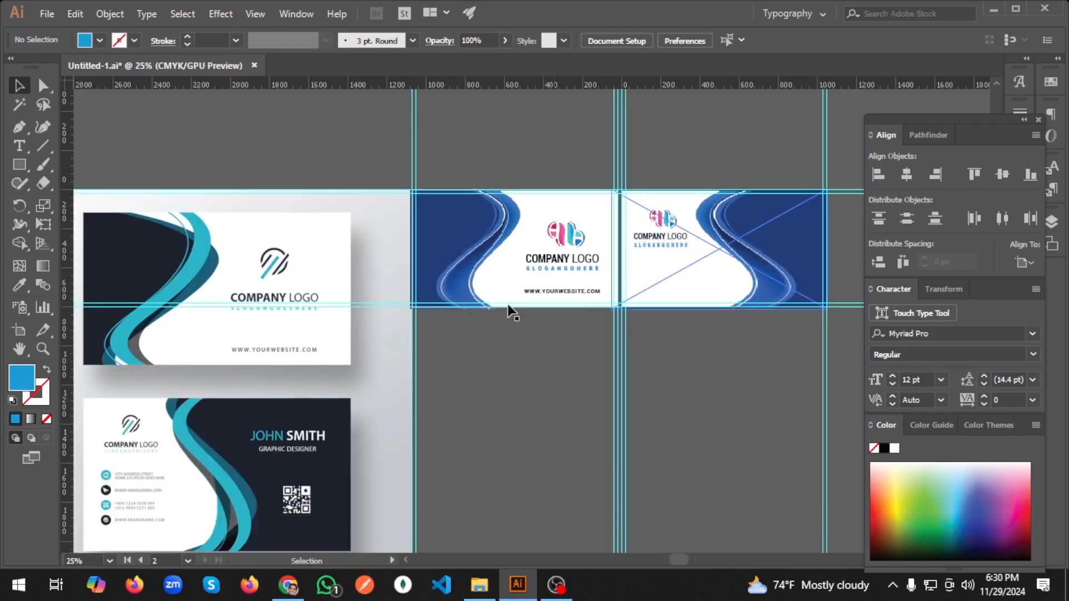
click(19, 144)
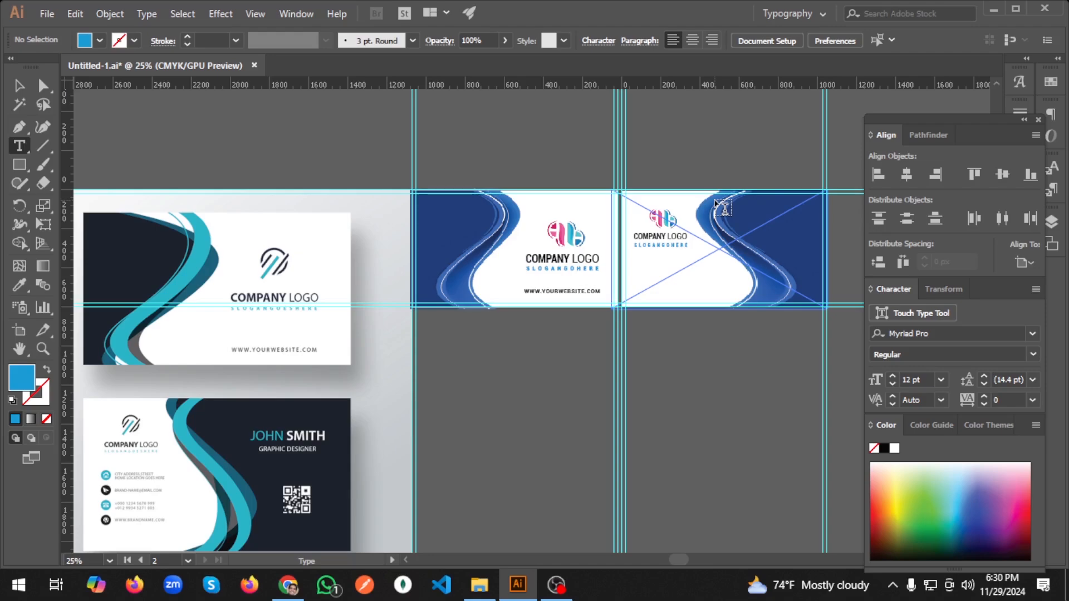
click(764, 217)
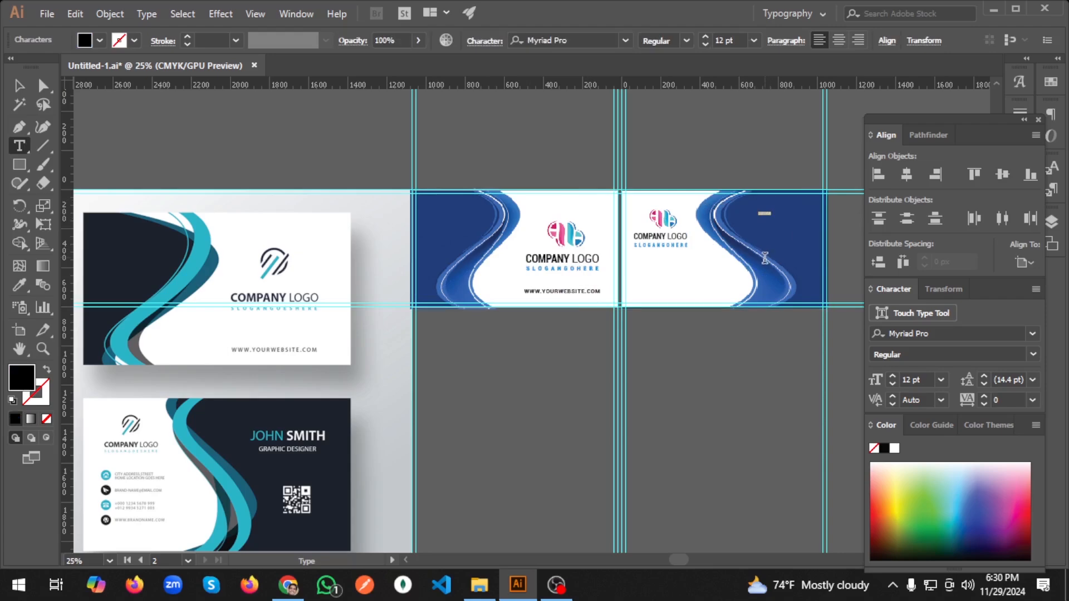
scroll(774, 207, up, 7)
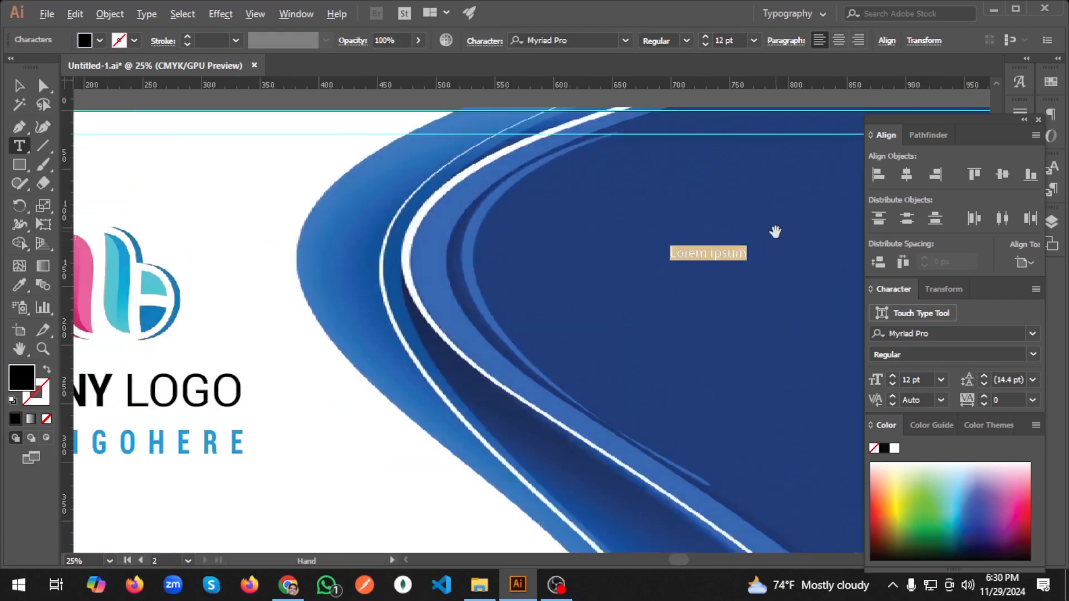
scroll(663, 279, down, 4)
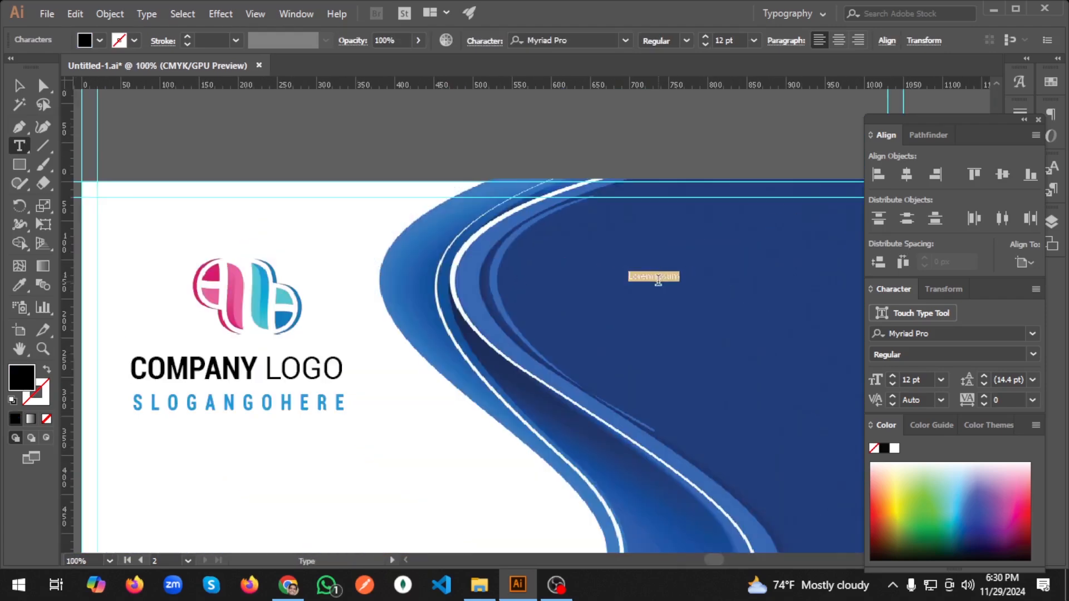
double_click(665, 277)
triple_click(658, 280)
key(BackSpace)
key(Escape)
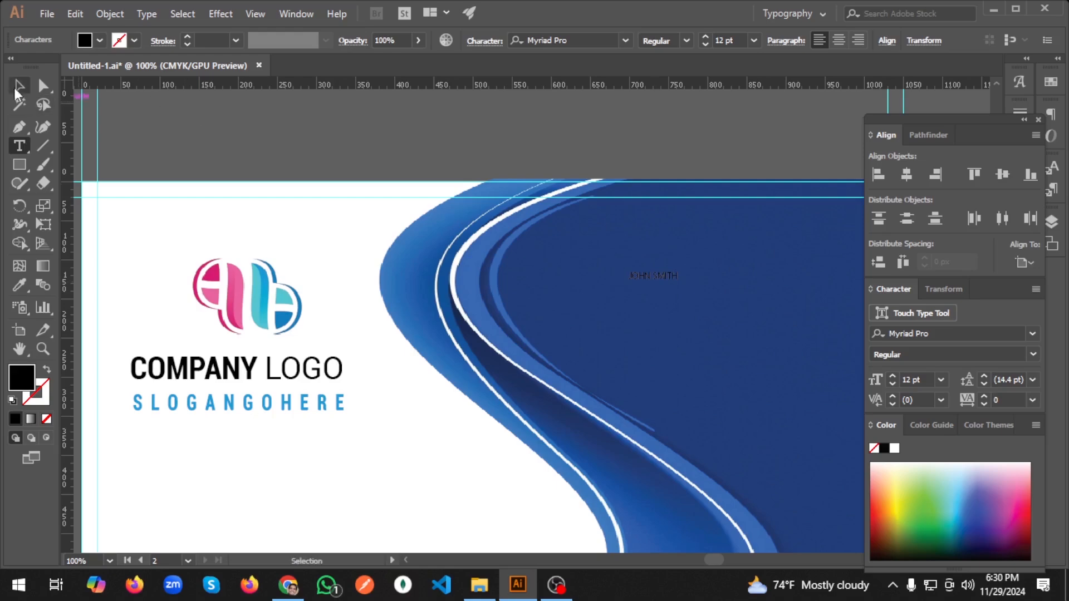
Change the fill colour of the cardholder's name text to white.
double_click(15, 381)
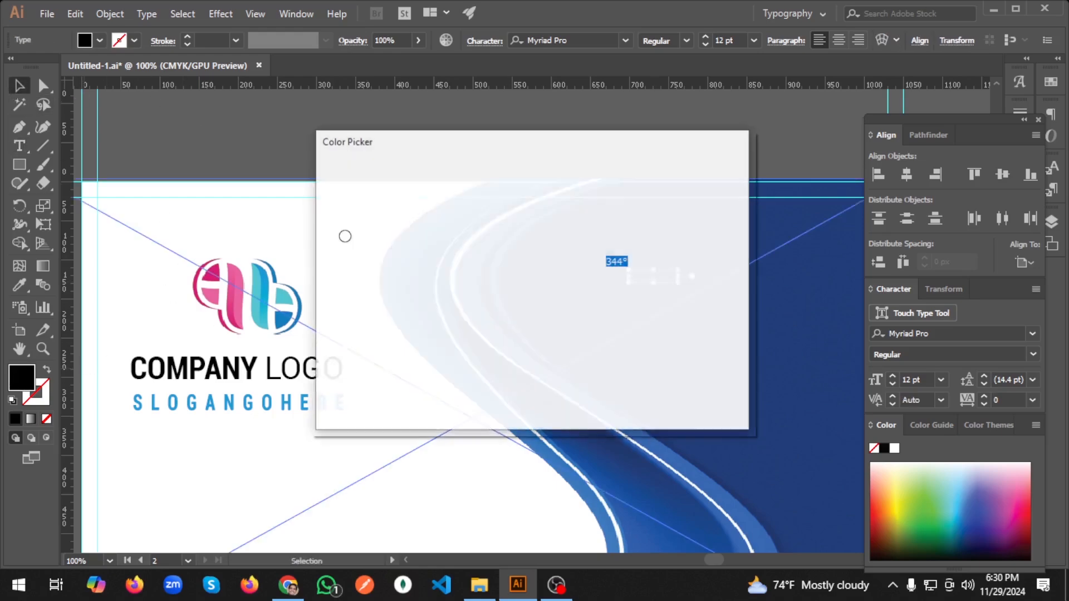
drag(358, 203, 310, 186)
click(705, 192)
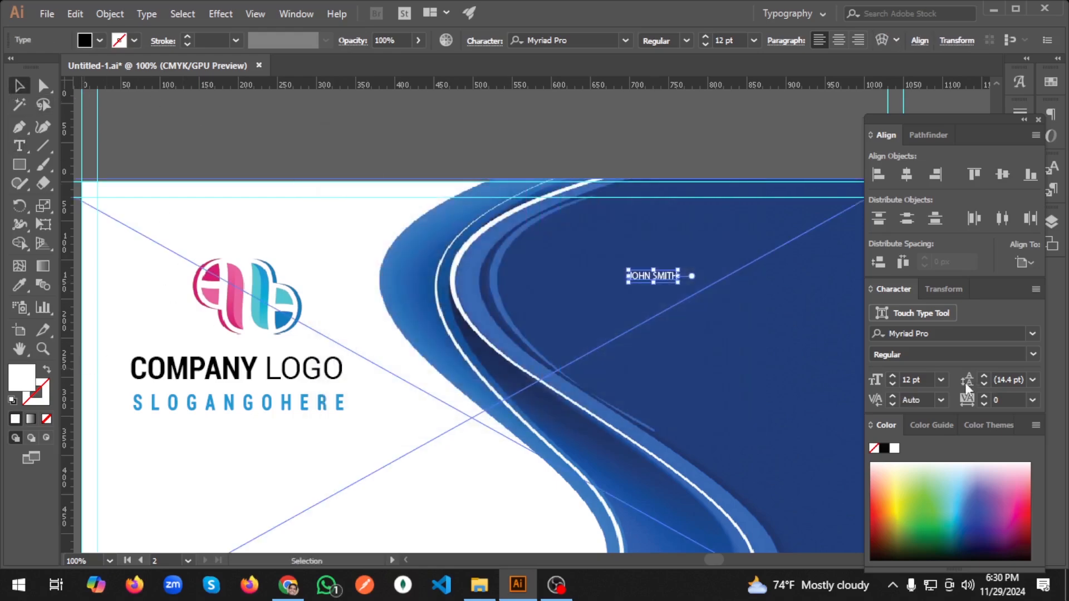
Change the cardholder's name text to the Roboto Medium font.
double_click(908, 379)
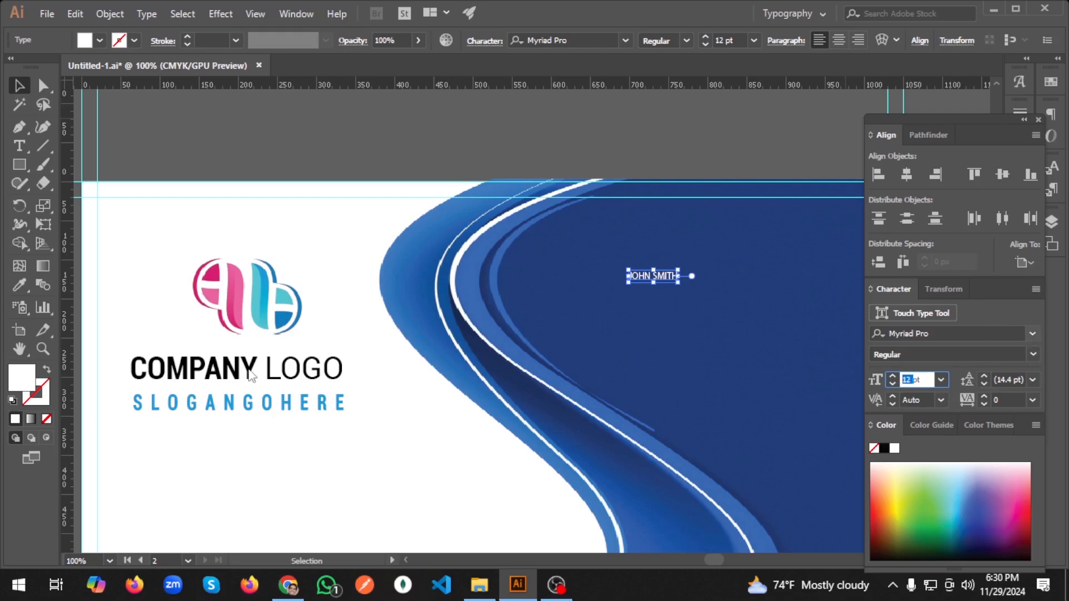
drag(249, 372, 253, 387)
click(654, 277)
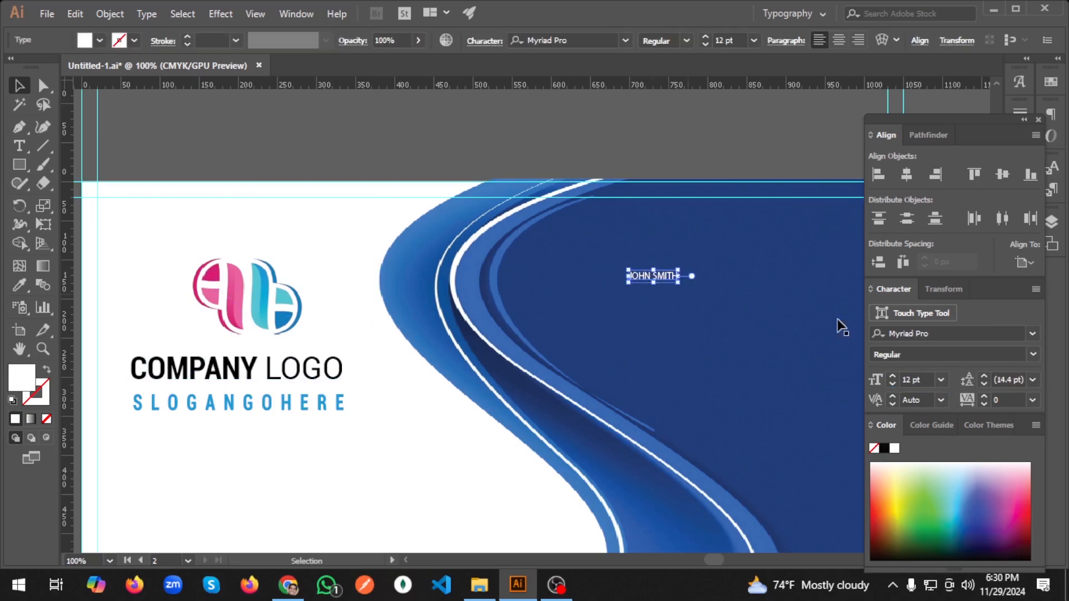
click(1033, 334)
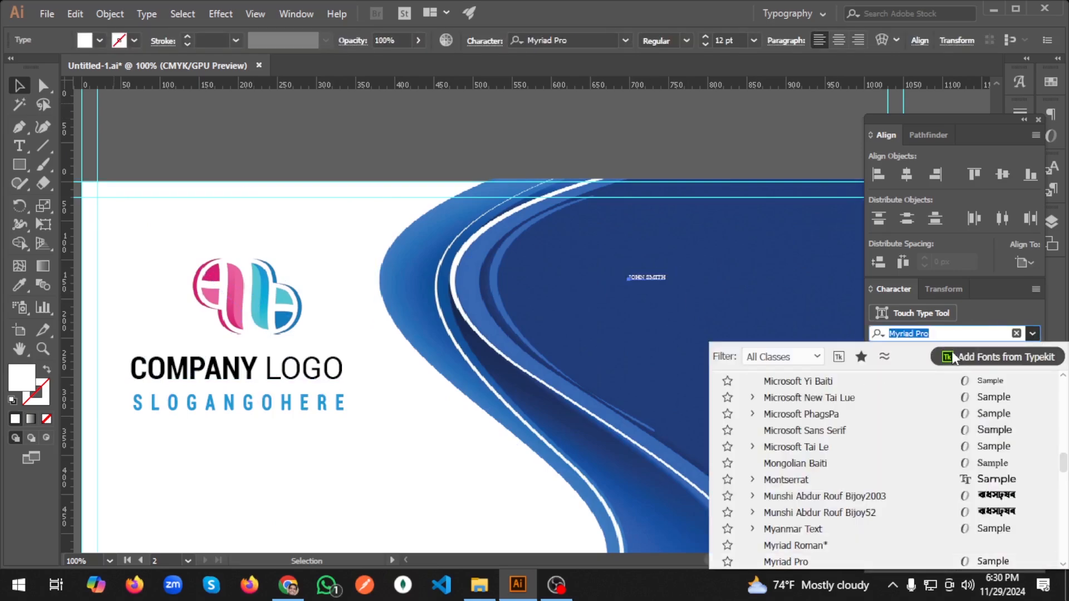
click(936, 333)
triple_click(935, 333)
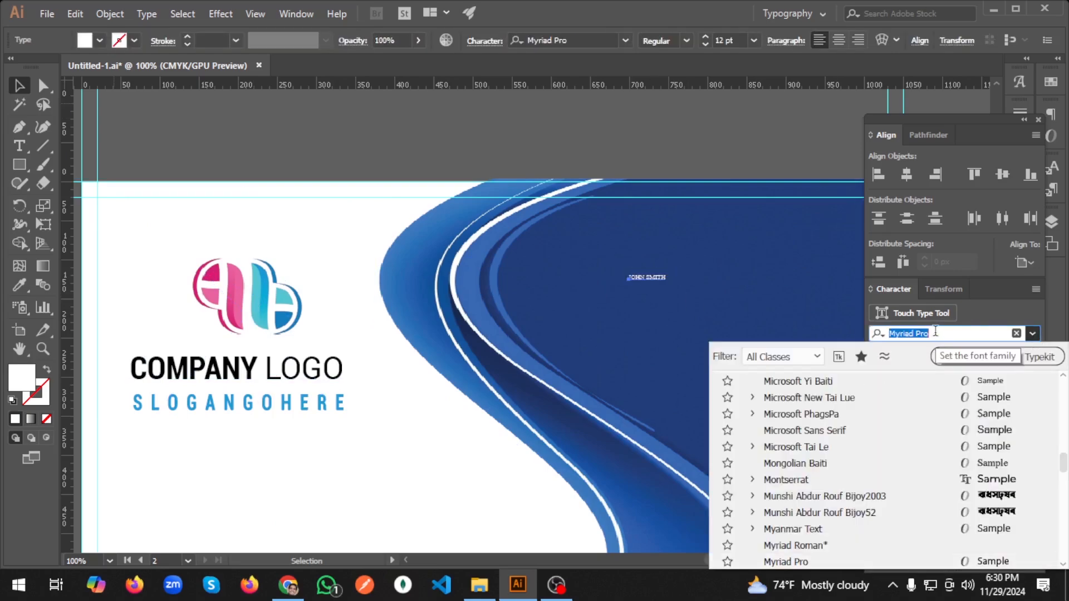
text(ROBO)
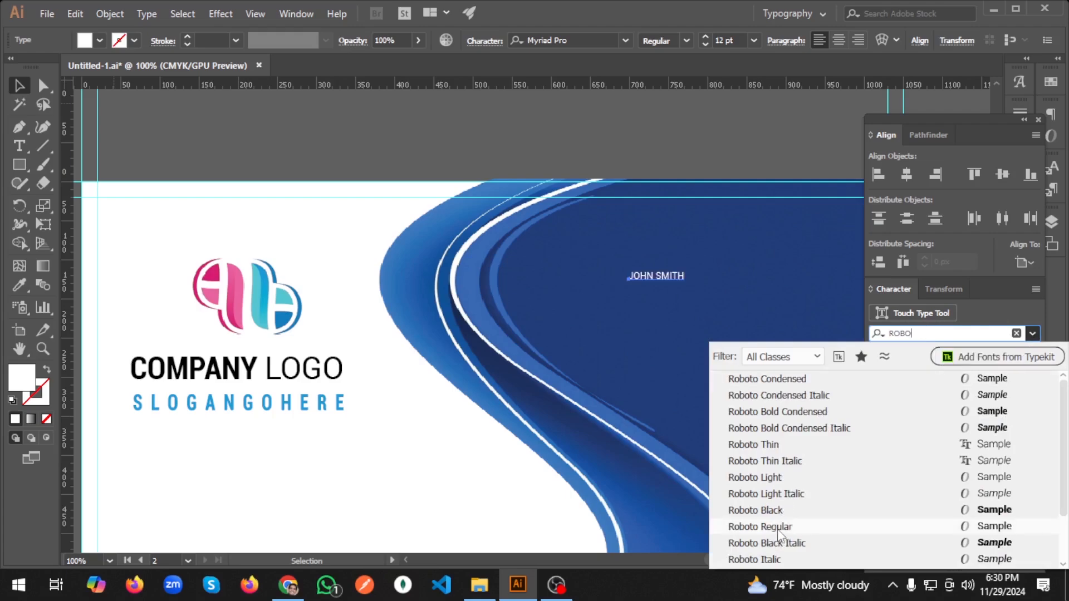
scroll(778, 535, down, 2)
click(800, 513)
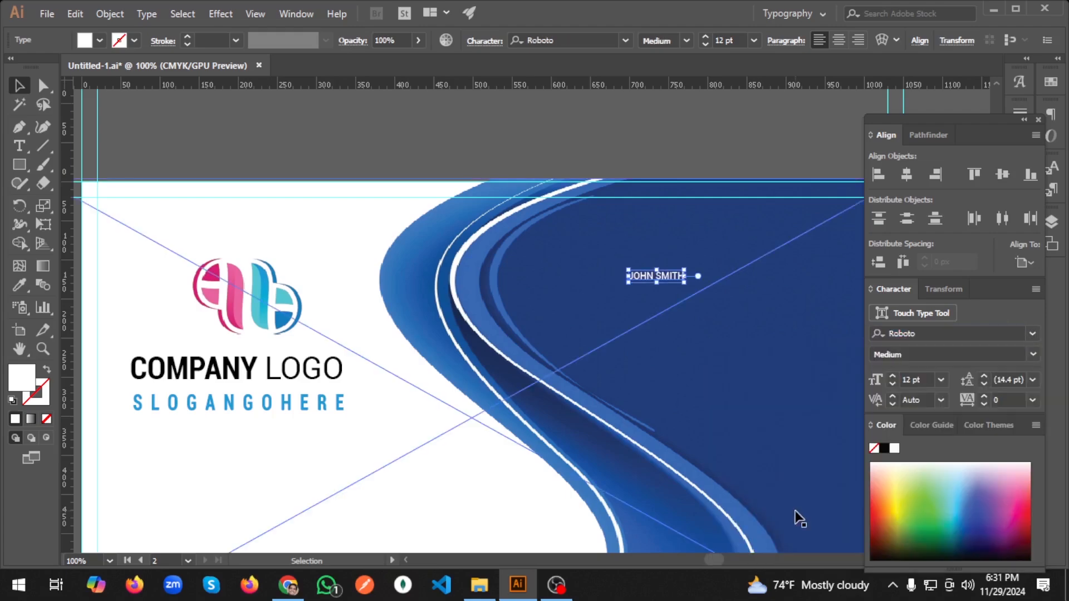
Try the cardholder's name at 28 pt and 32 pt and check its scale against the whole card.
double_click(906, 379)
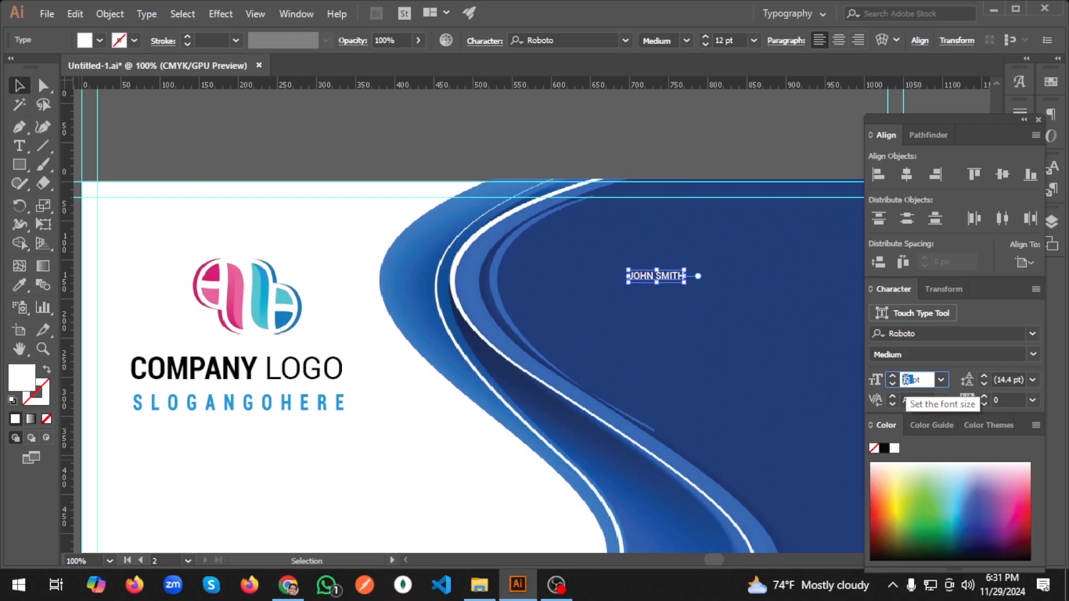
text(28)
key(Return)
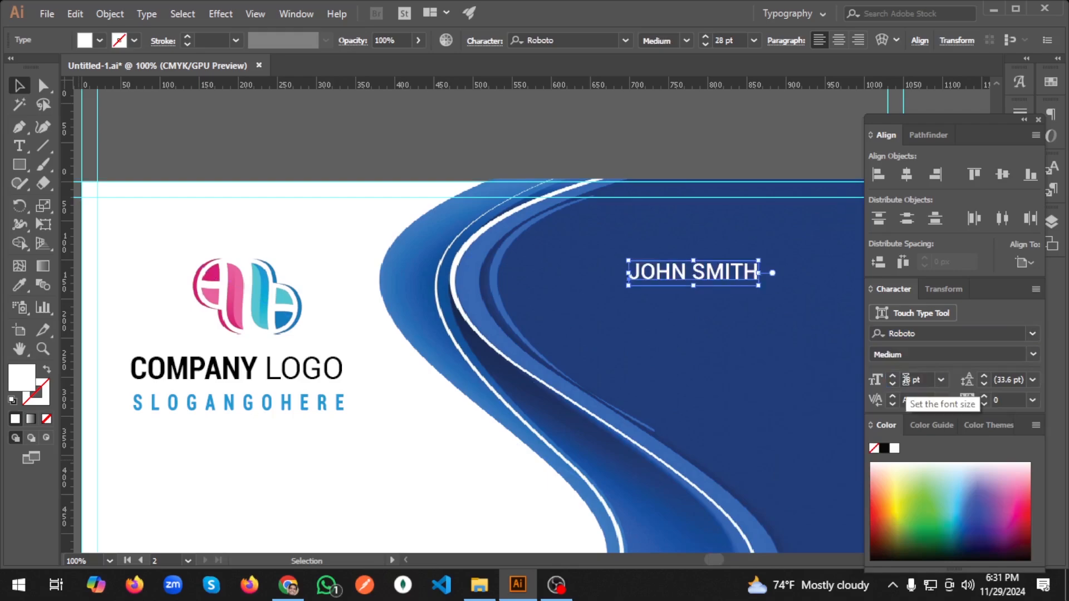
double_click(907, 381)
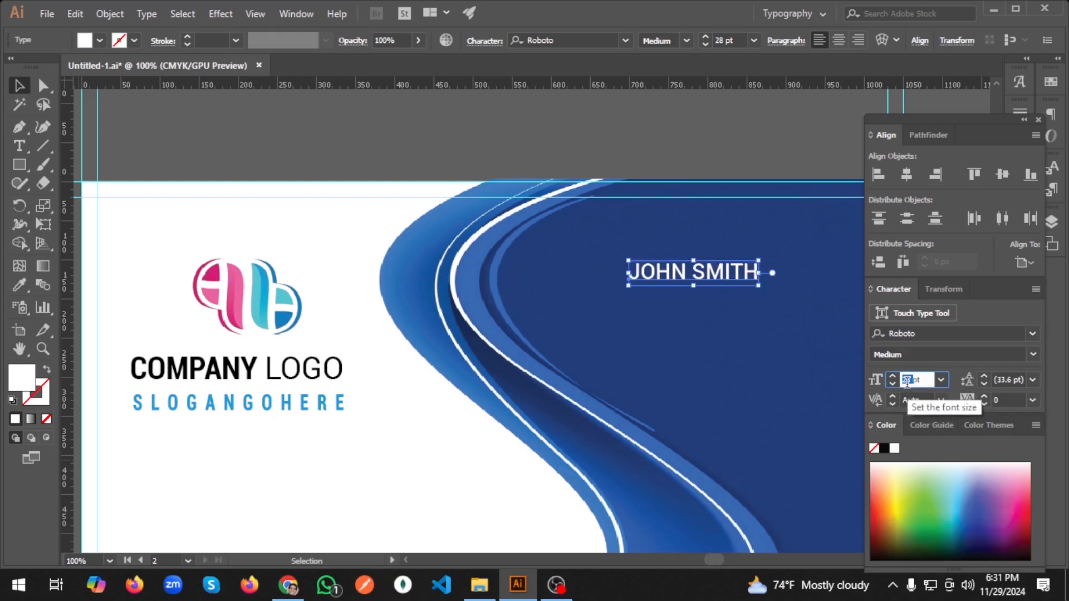
text(3)
key(Return)
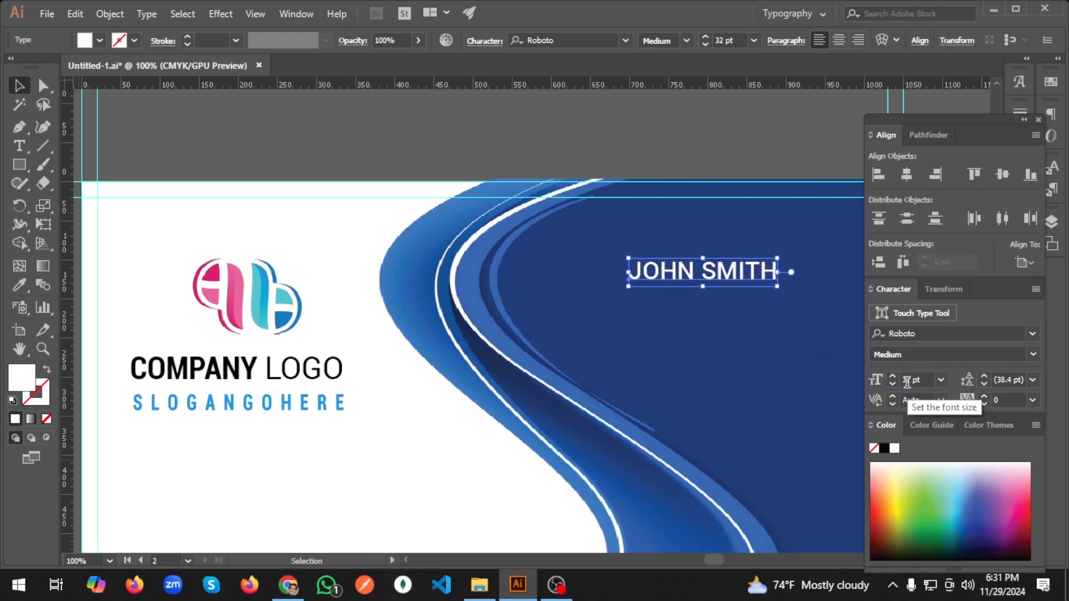
click(676, 159)
scroll(640, 339, down, 3)
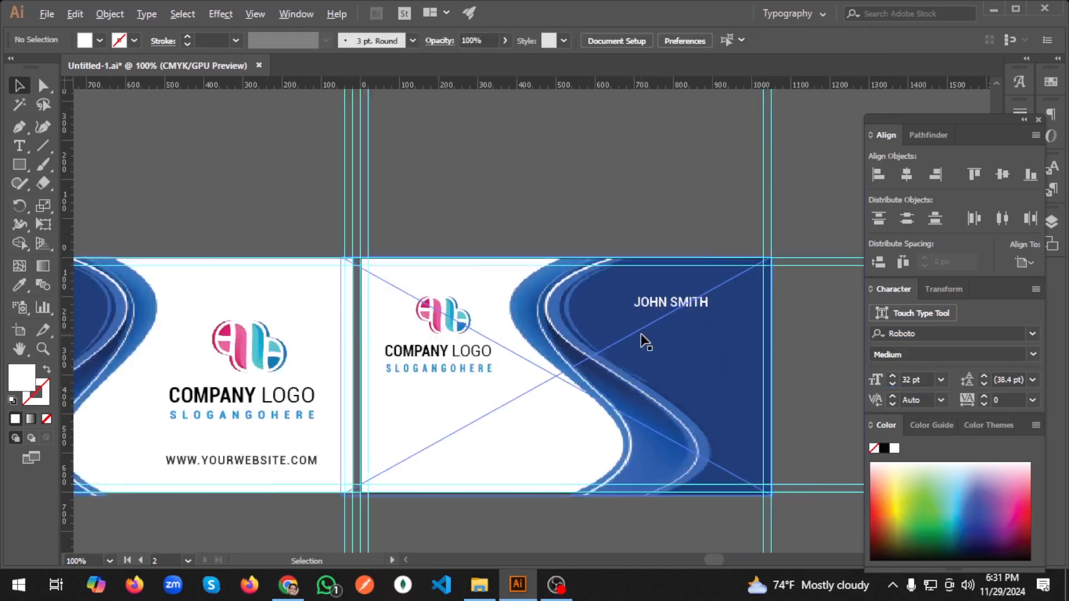
scroll(615, 393, down, 1)
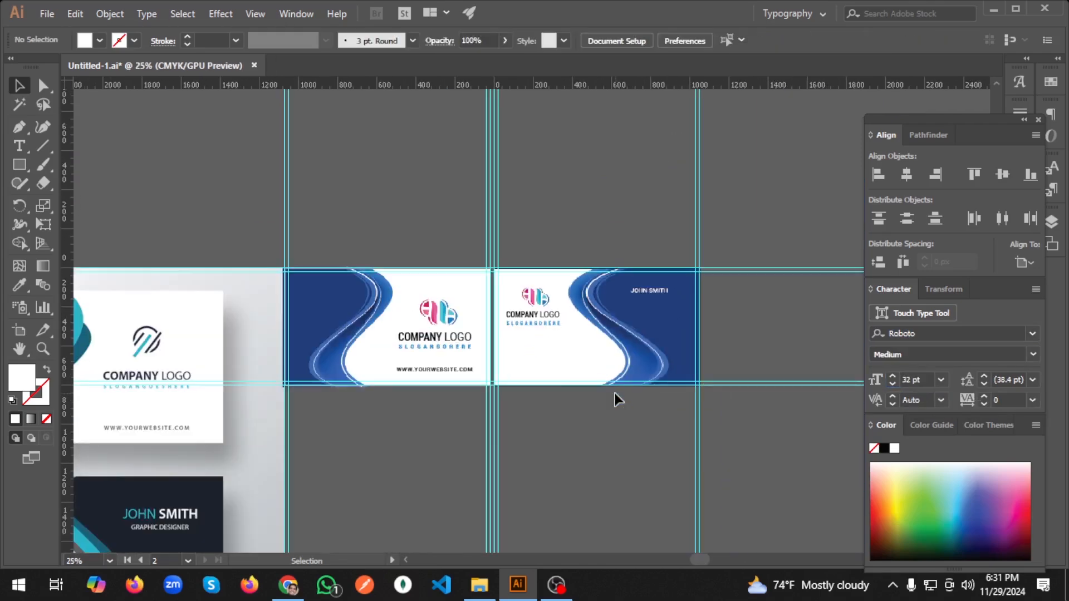
Set the cardholder's name to a font size of 48 pt.
click(667, 293)
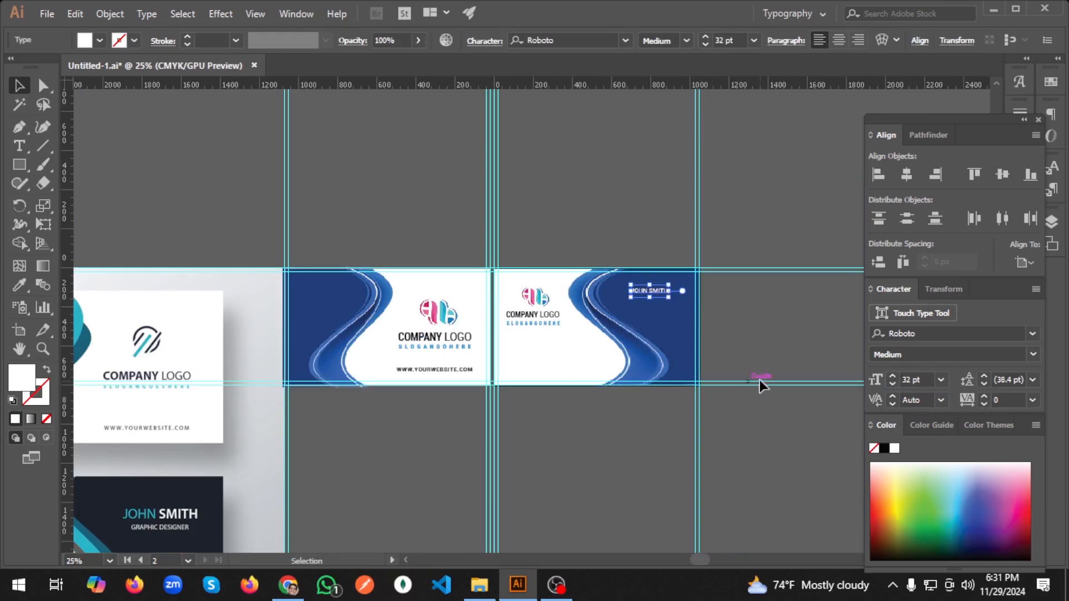
double_click(906, 379)
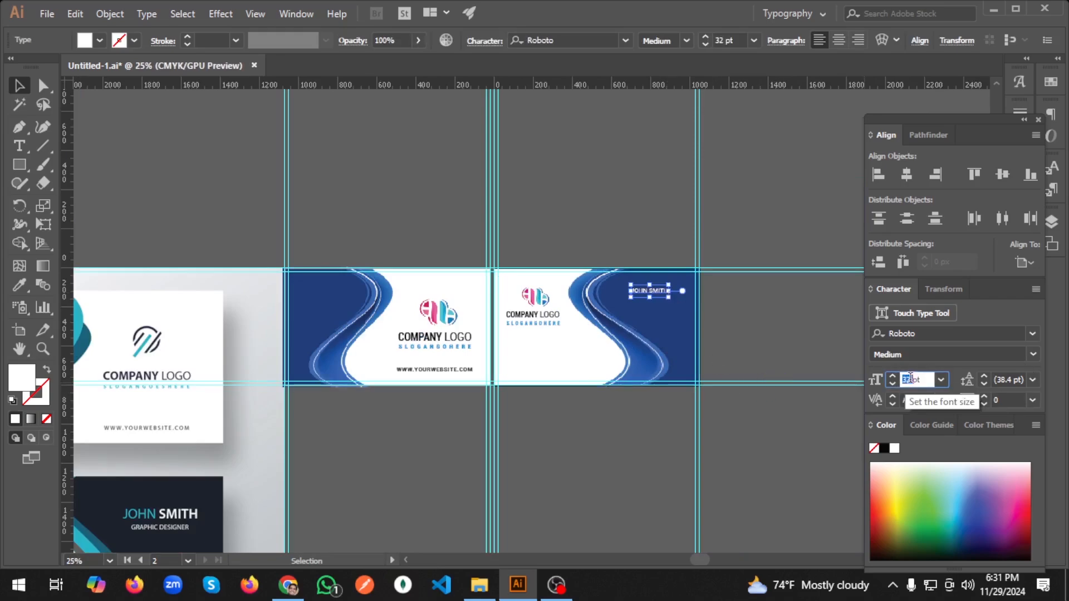
key(Return)
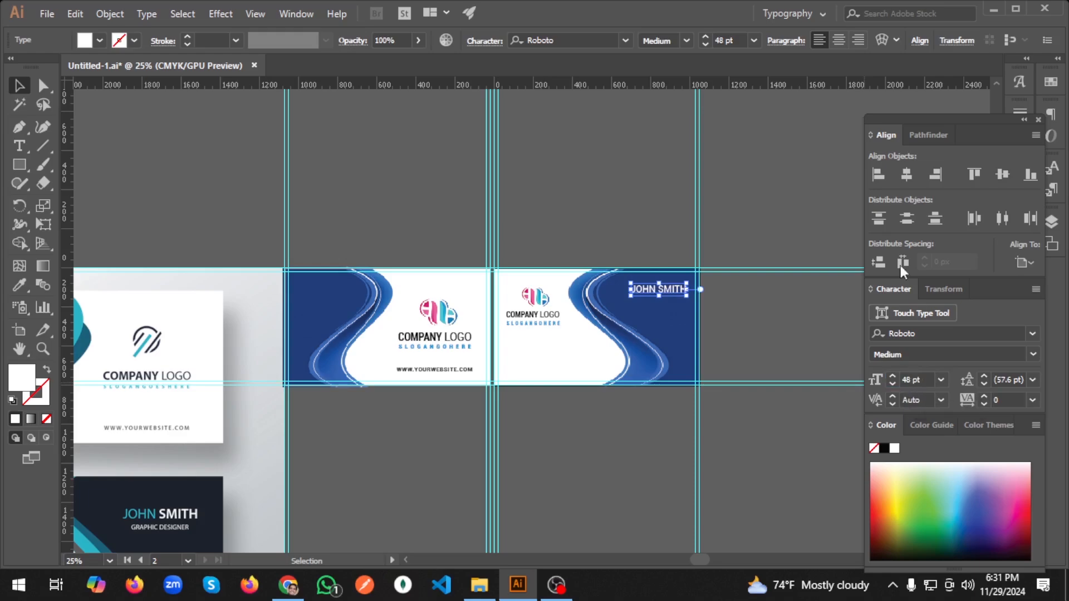
click(799, 210)
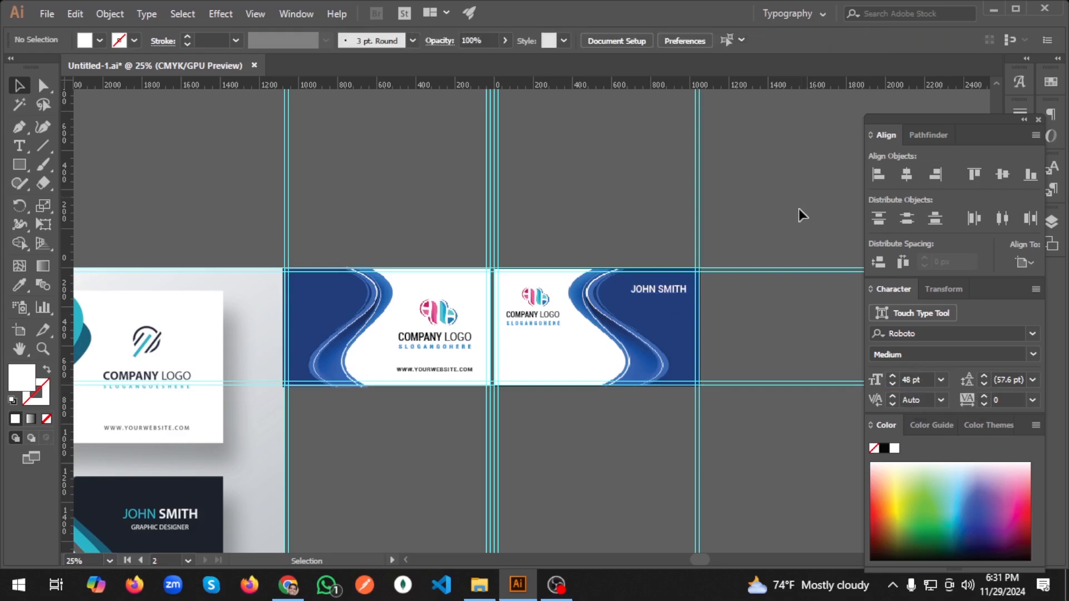
Try a font size of 58 pt for the cardholder's name.
click(665, 295)
click(903, 380)
text(5)
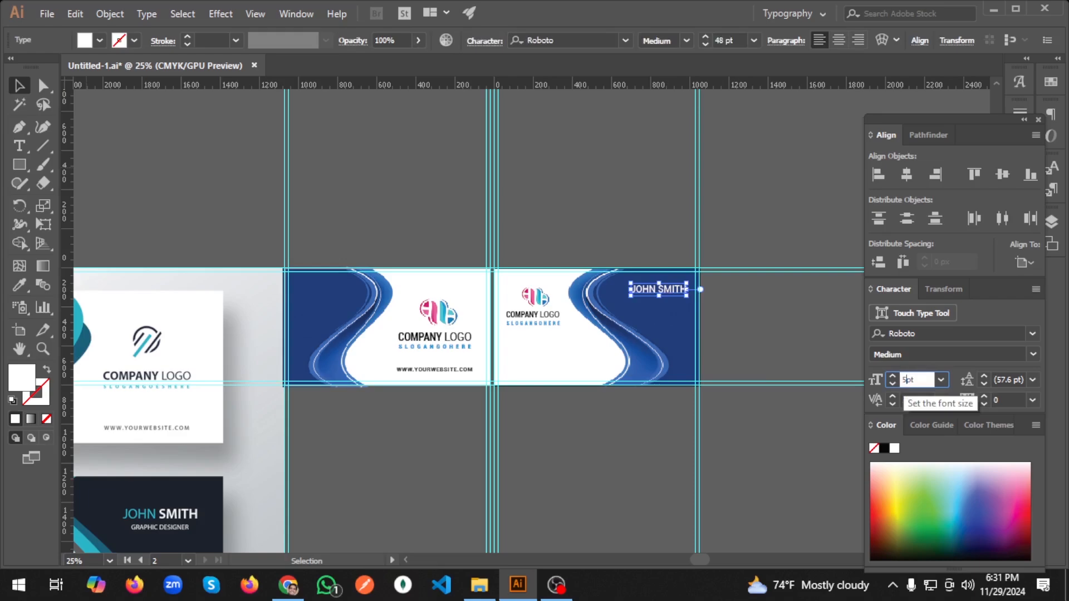
text(8)
key(Return)
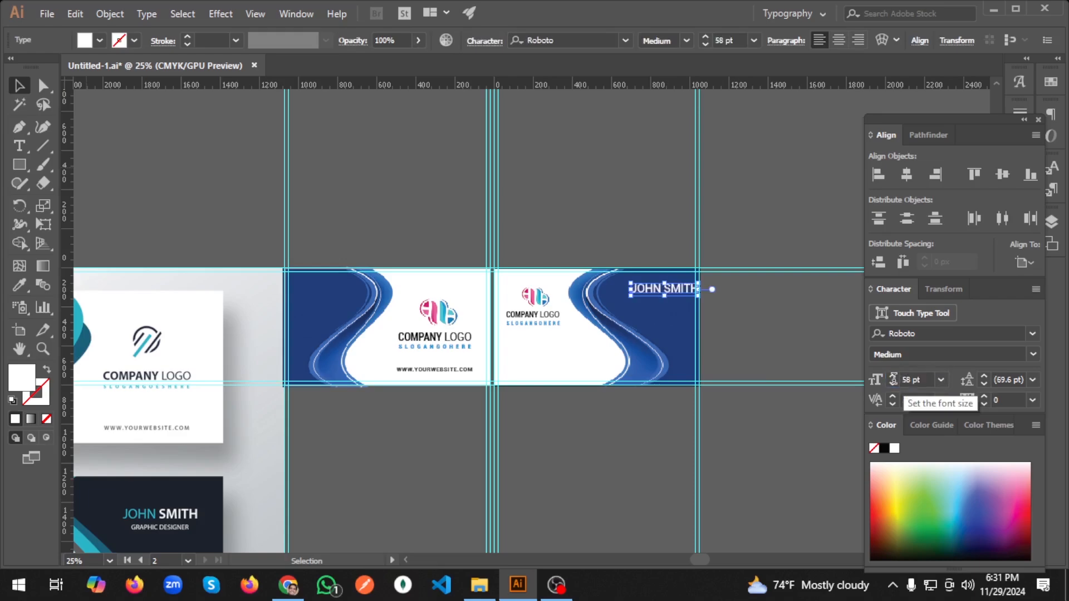
click(932, 421)
click(733, 318)
Move the cardholder's name left and slightly down inside the card's edge, and set its font size to 52 pt.
drag(674, 289, 656, 294)
click(780, 296)
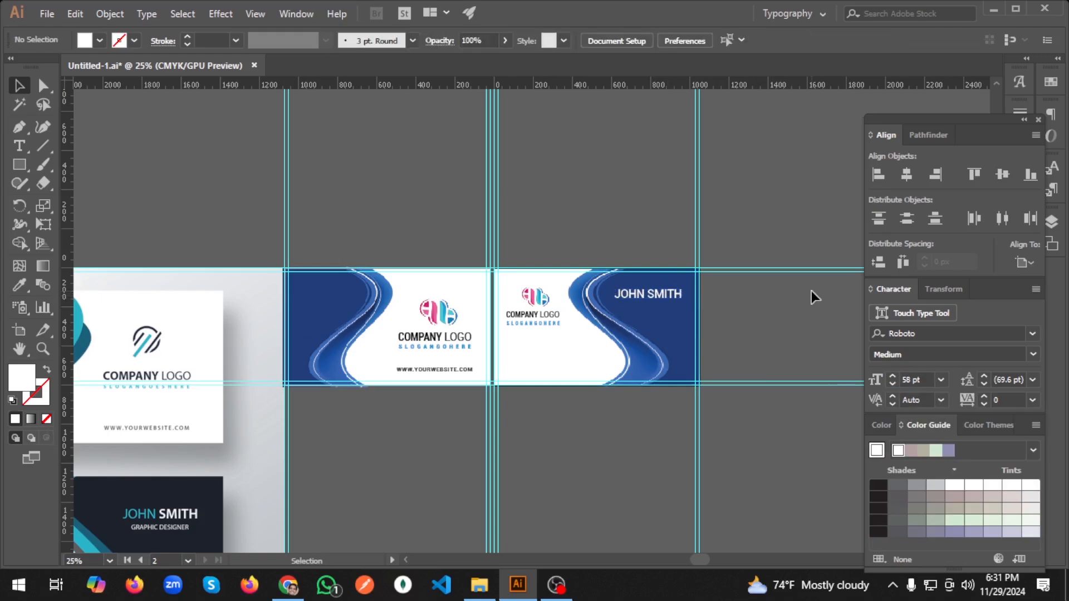
click(638, 296)
double_click(910, 380)
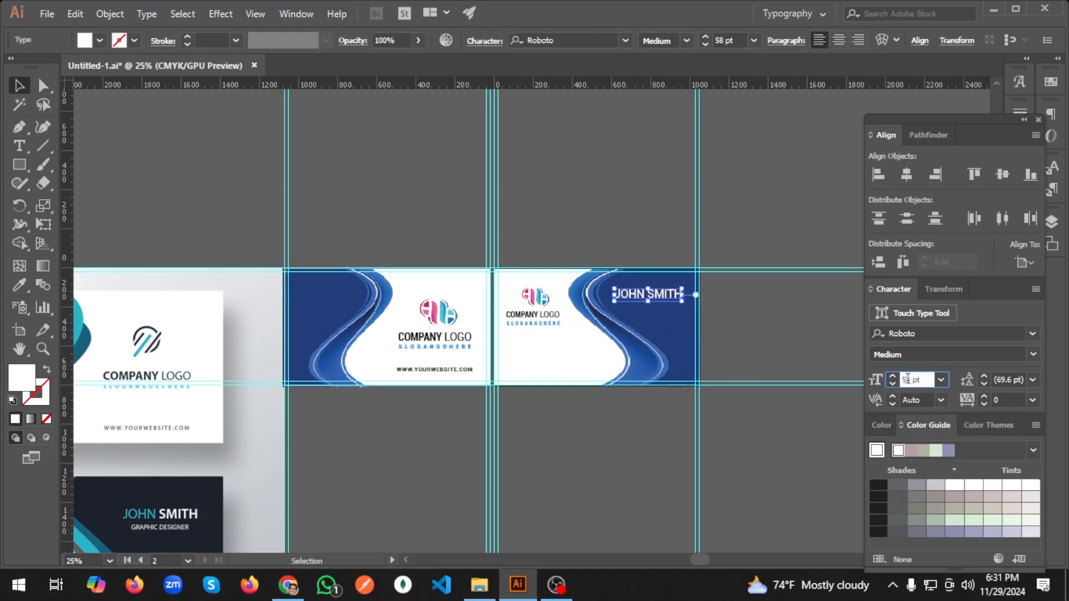
text(52)
key(Return)
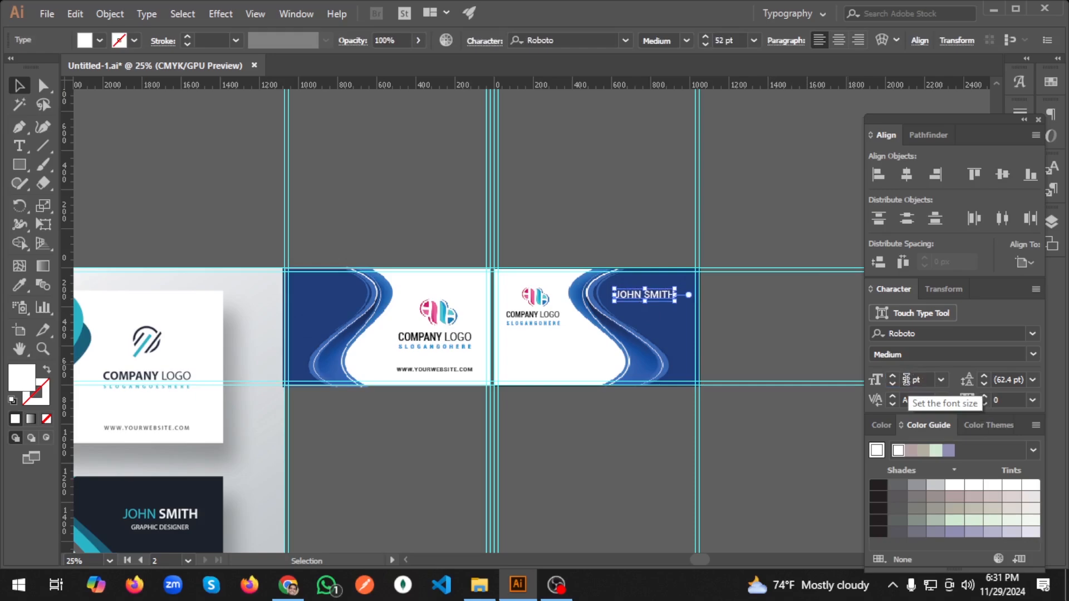
click(747, 306)
Shift the cardholder's name slightly right and fine-tune its horizontal position in the dark blue area.
key(ctrl+equal)
key(ctrl+equal)
key(ctrl+equal)
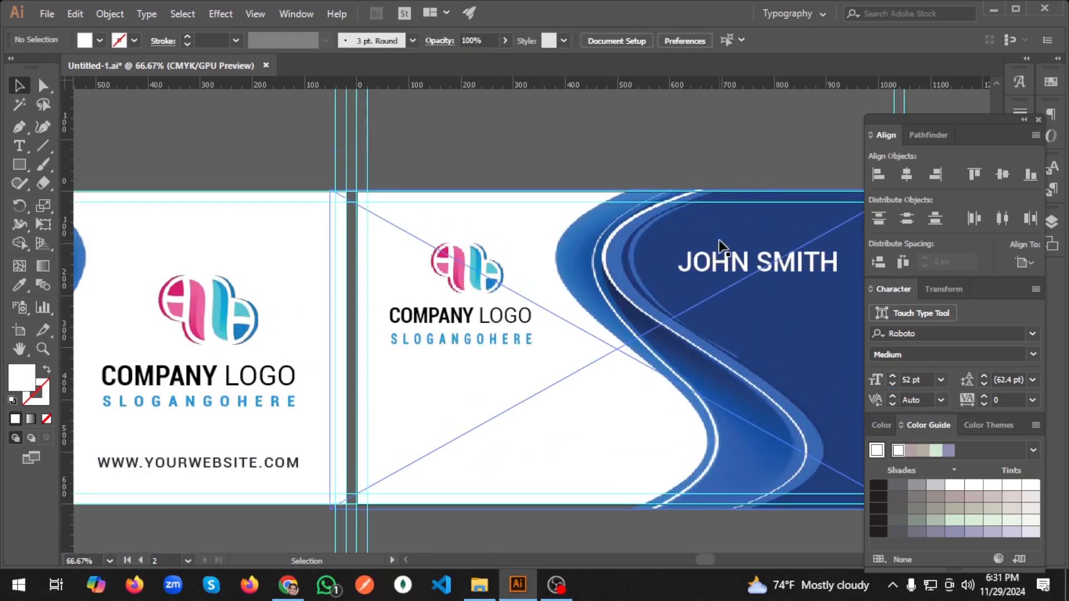
scroll(705, 245, right, 3)
click(686, 271)
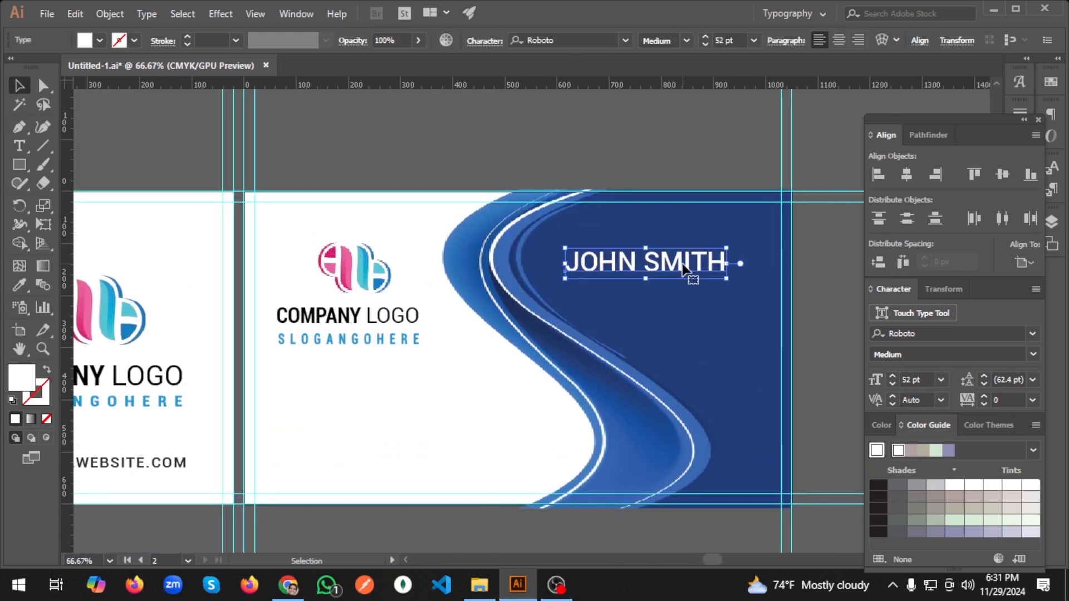
mouse_move(684, 268)
mouse_down()
mouse_move(723, 269)
mouse_move(704, 266)
mouse_up()
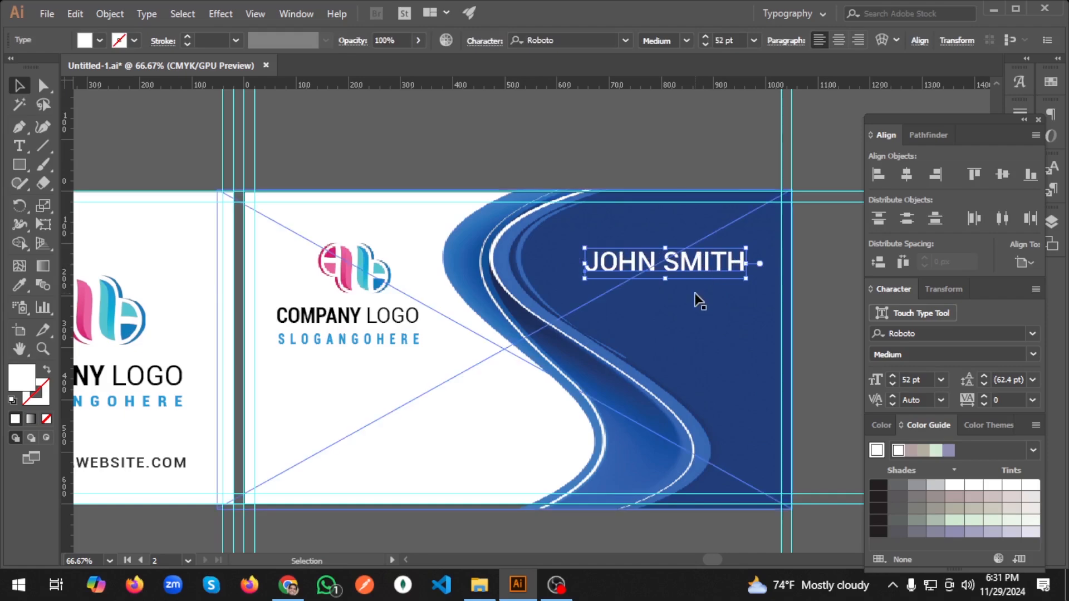
key(Left)
key(Left)
key(Right)
key(Right)
key(Right)
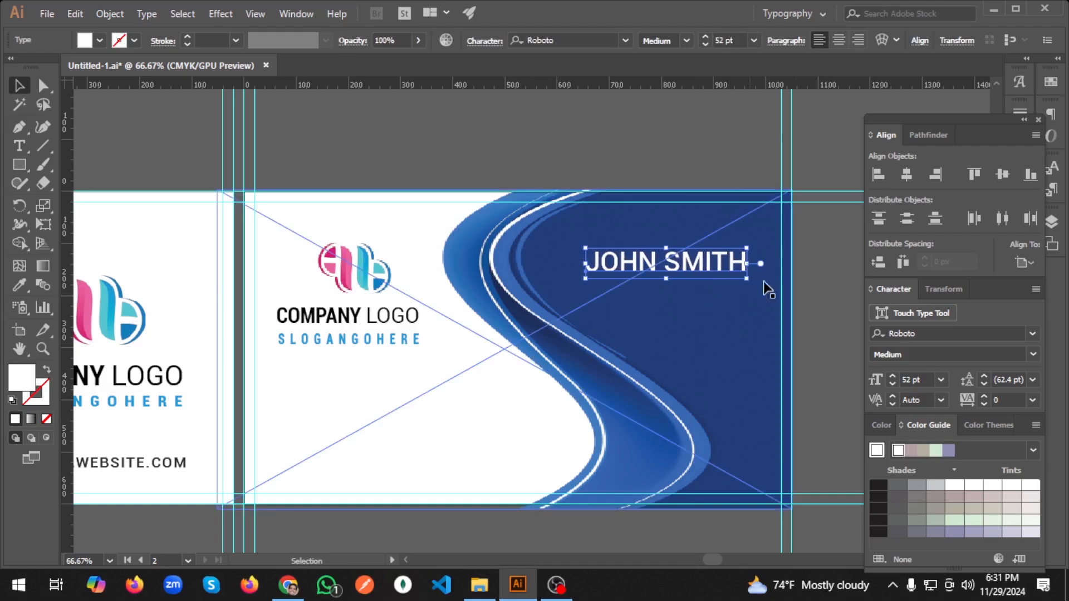
click(833, 250)
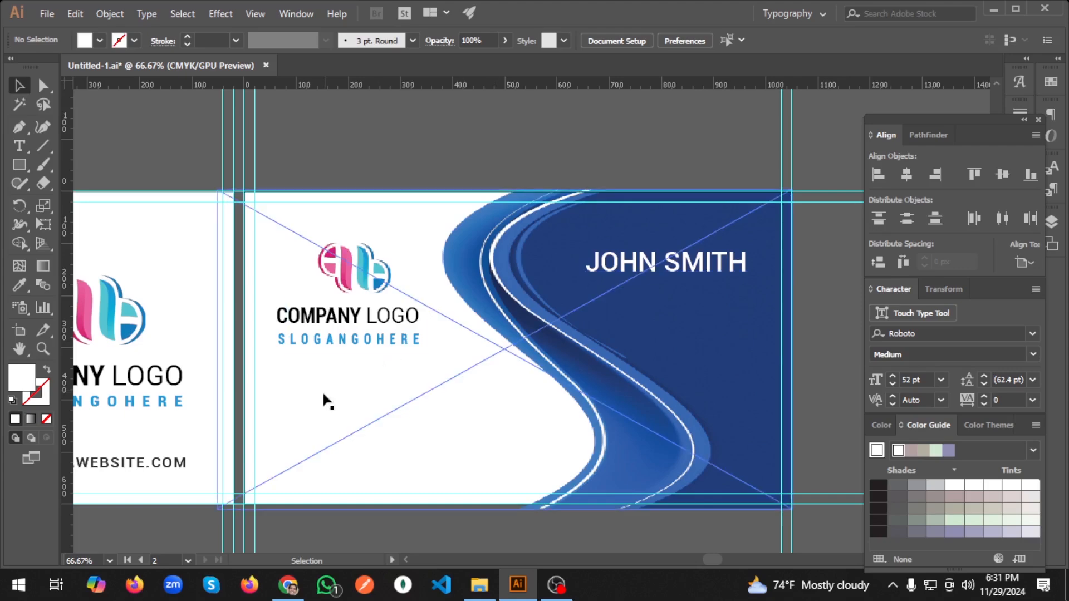
Try to expand only the first name's characters within the cardholder's name text.
double_click(640, 259)
drag(669, 267, 583, 266)
click(109, 7)
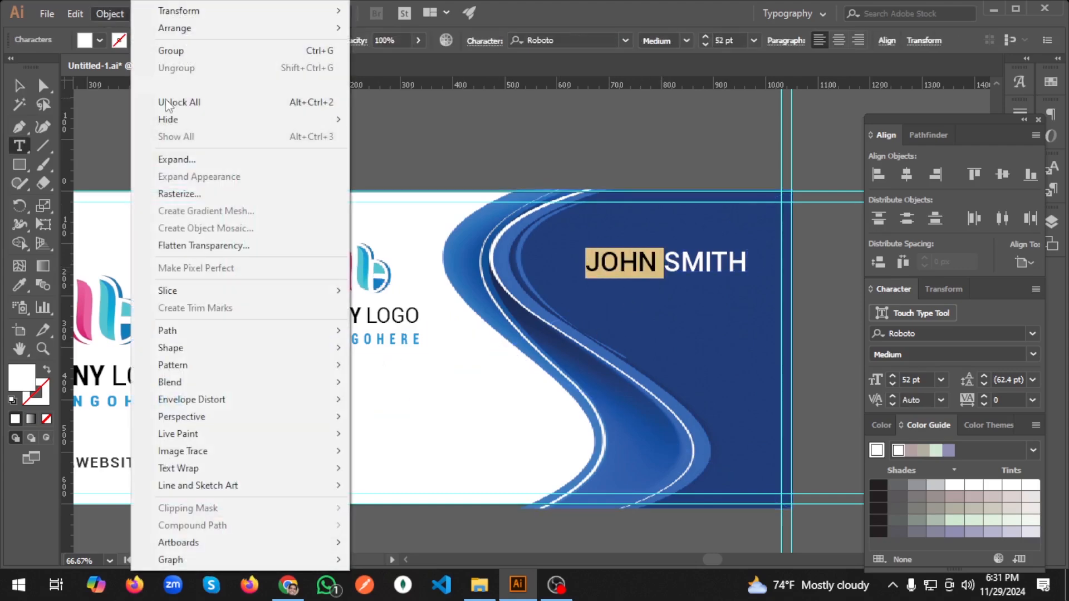
click(197, 160)
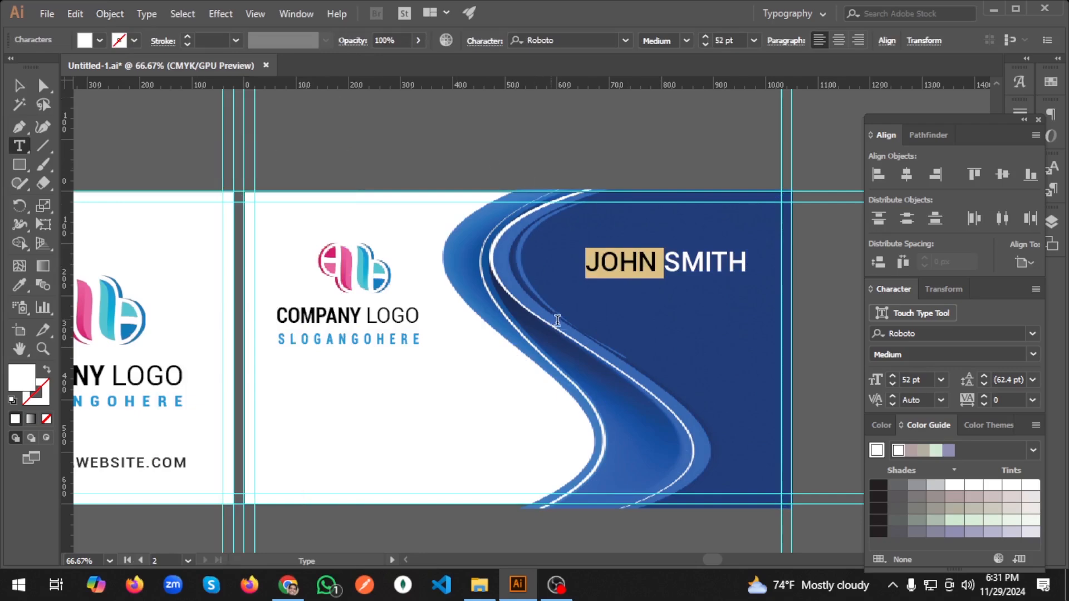
click(627, 264)
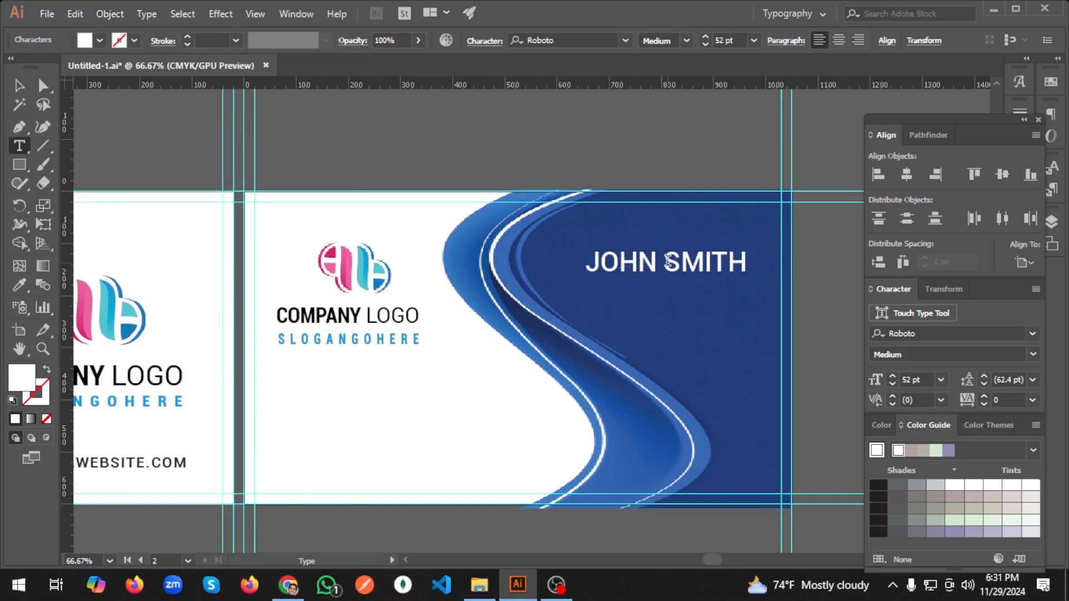
Remove the last name from the cardholder's name text so that only the first name remains.
drag(668, 262, 746, 263)
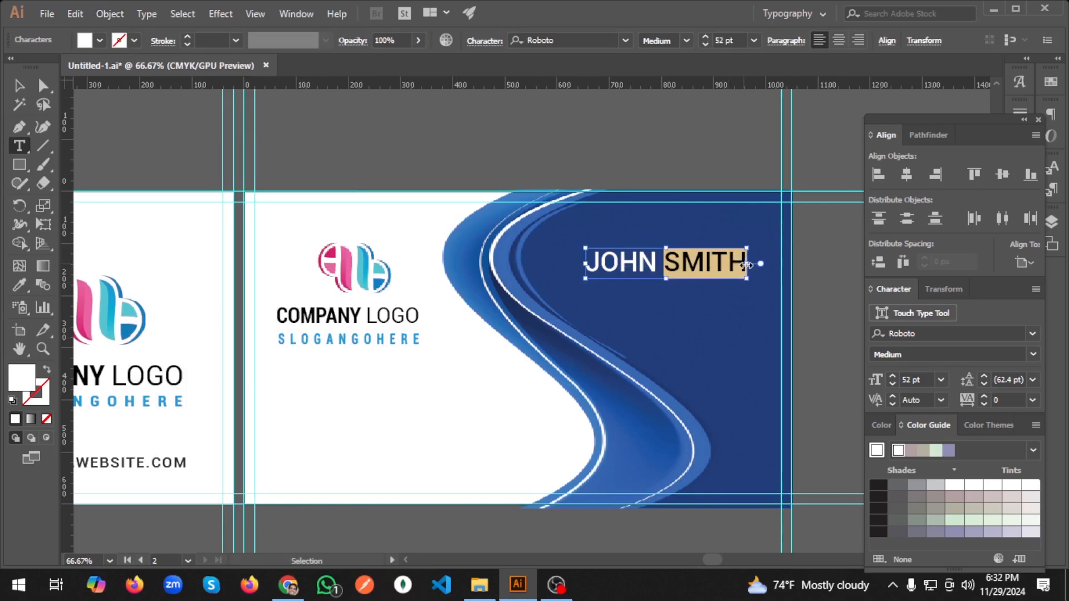
key(BackSpace)
key(Escape)
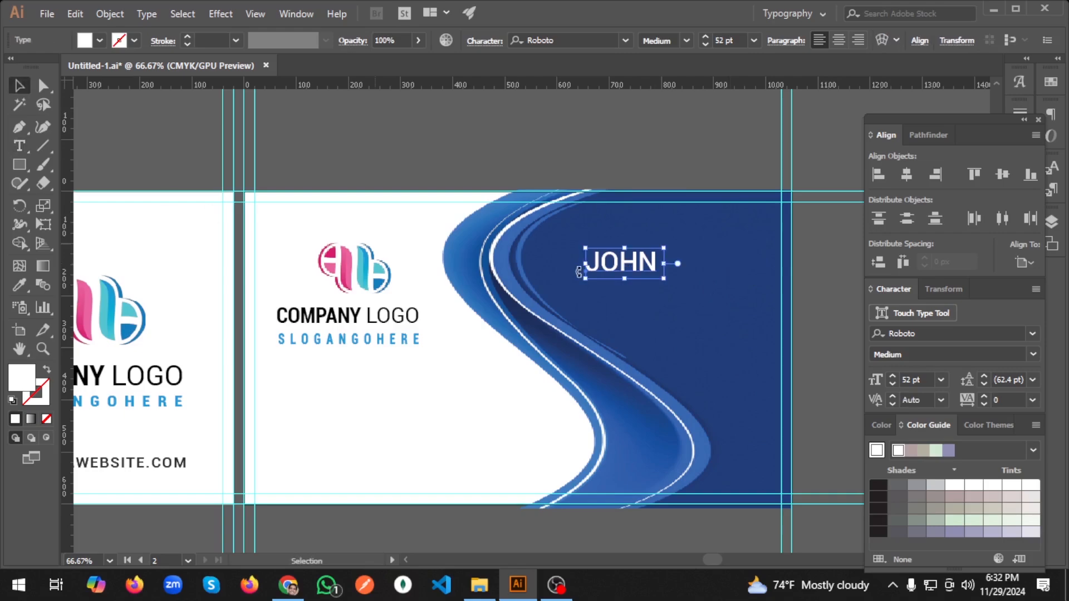
Duplicate the first name text to its right and replace the copy's wording with the cardholder's last name.
drag(632, 268, 715, 268)
double_click(714, 262)
double_click(714, 262)
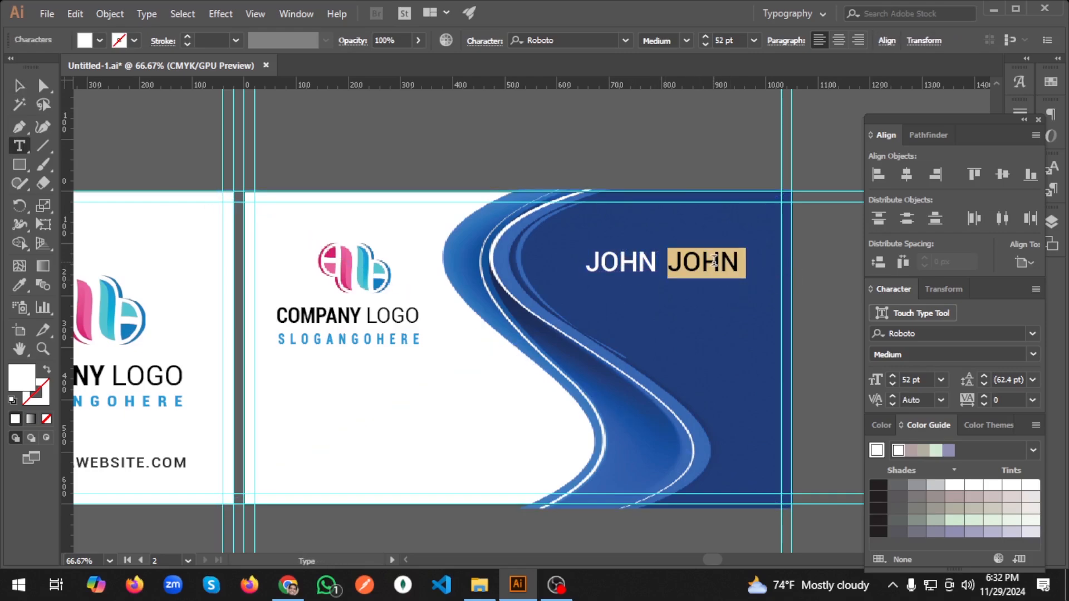
text(SMITH)
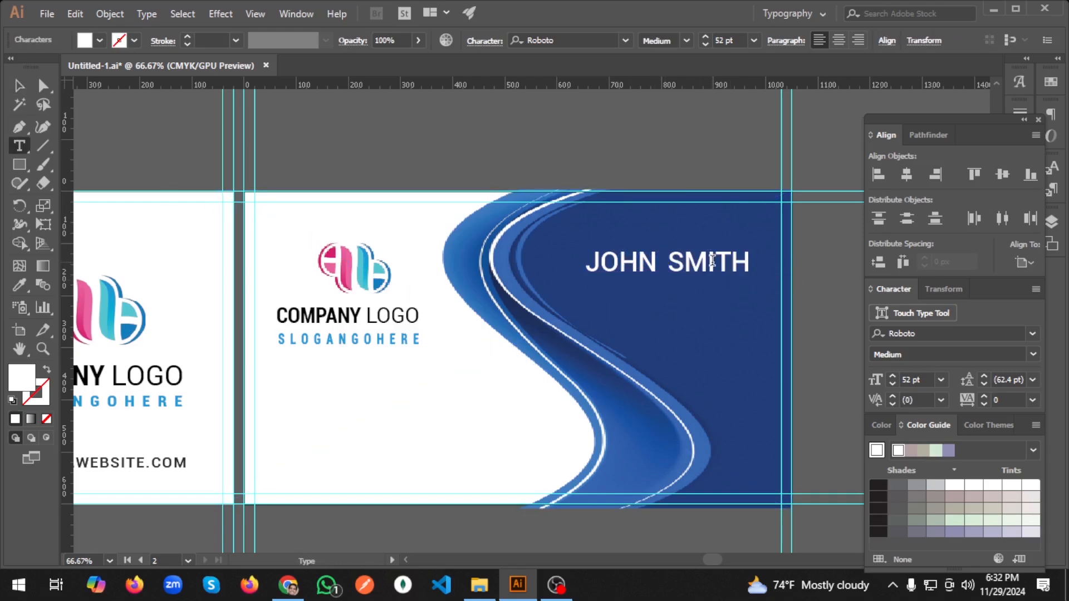
Try to expand the separate first name text while its characters are highlighted.
double_click(636, 262)
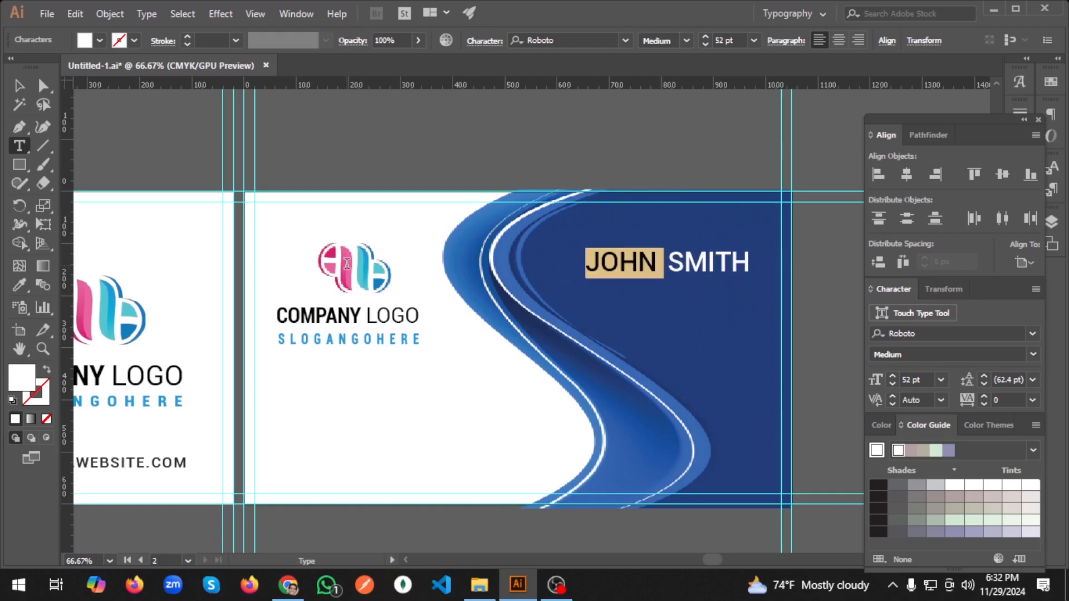
click(102, 12)
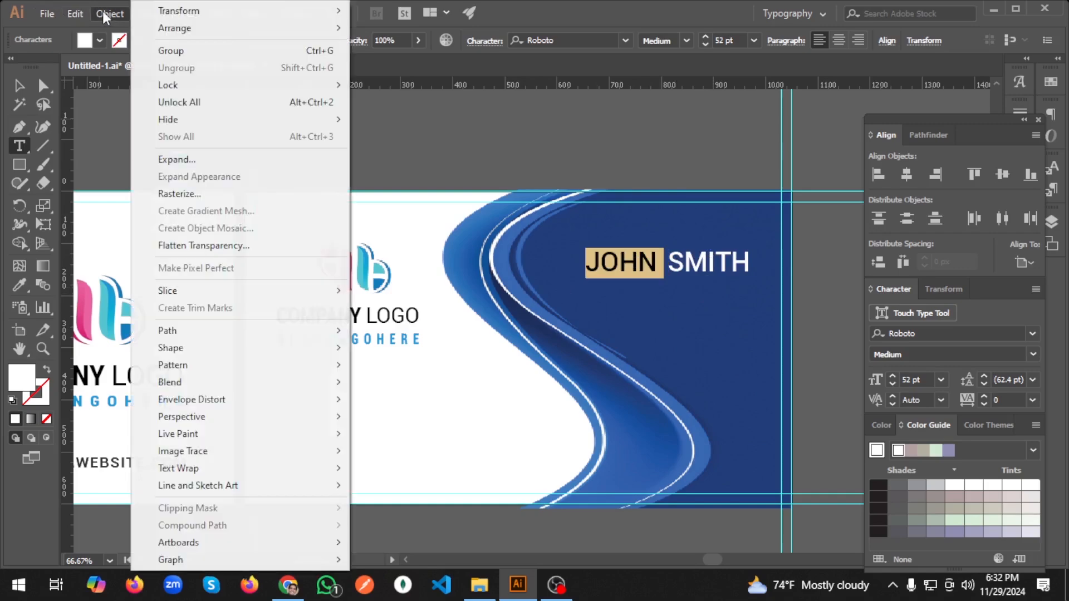
click(224, 161)
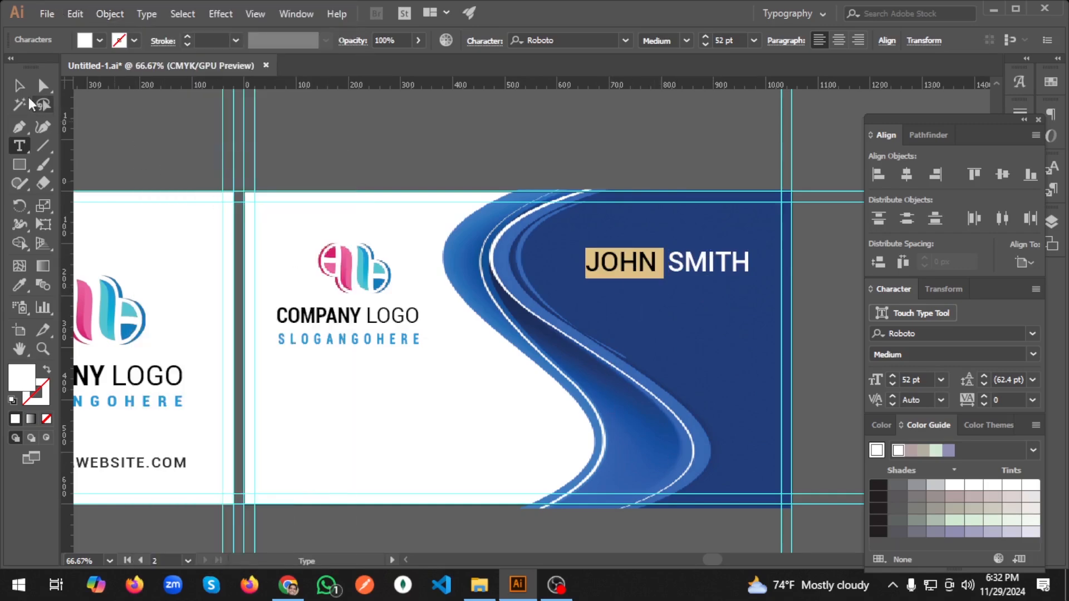
click(18, 87)
click(424, 151)
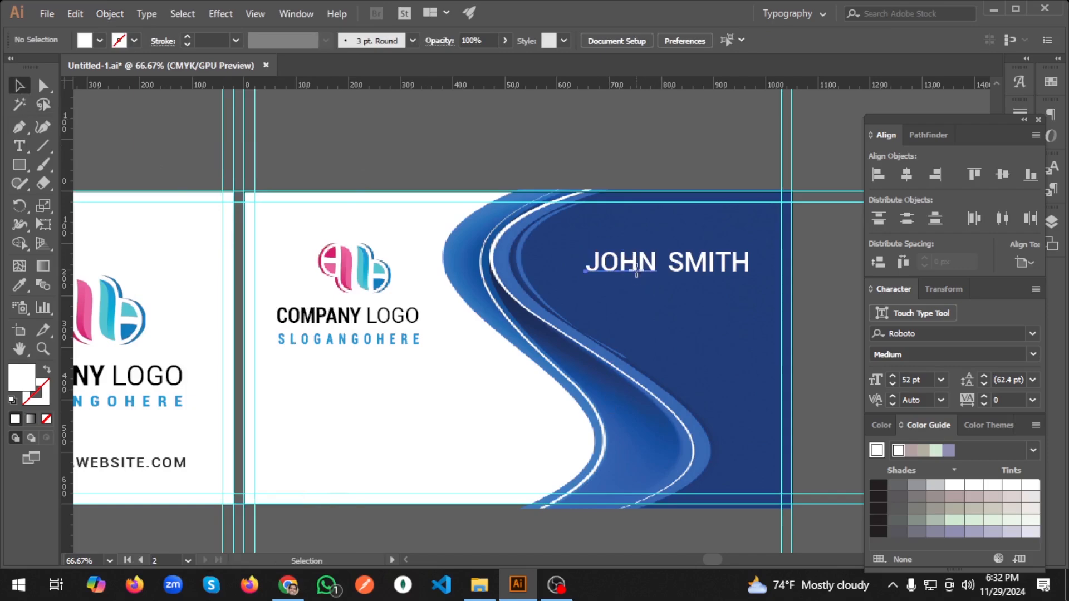
Expand the first name text object into vector shapes.
click(637, 272)
click(111, 13)
click(198, 160)
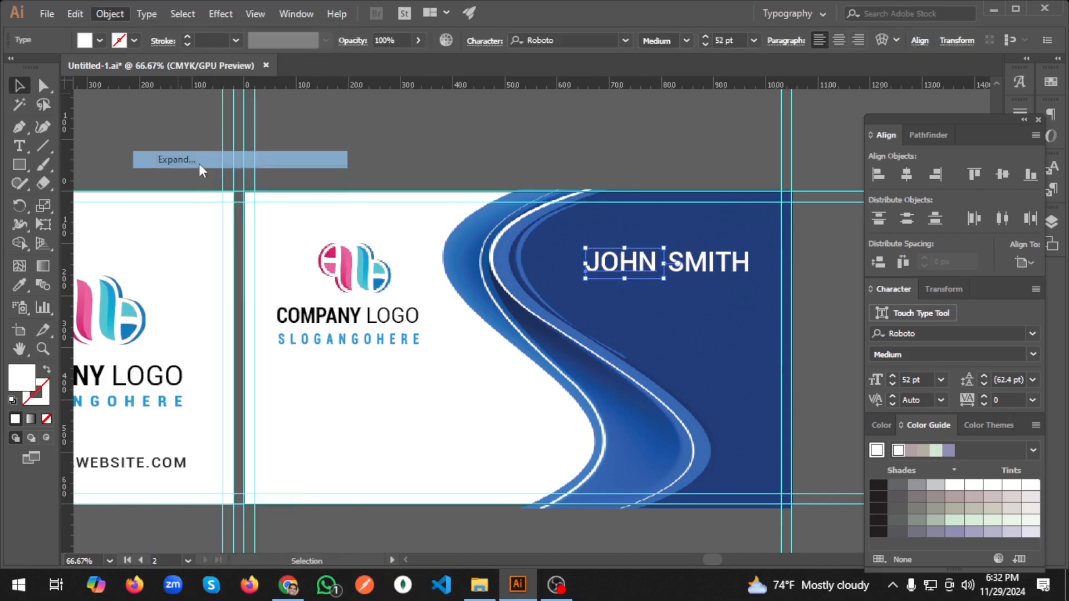
click(502, 378)
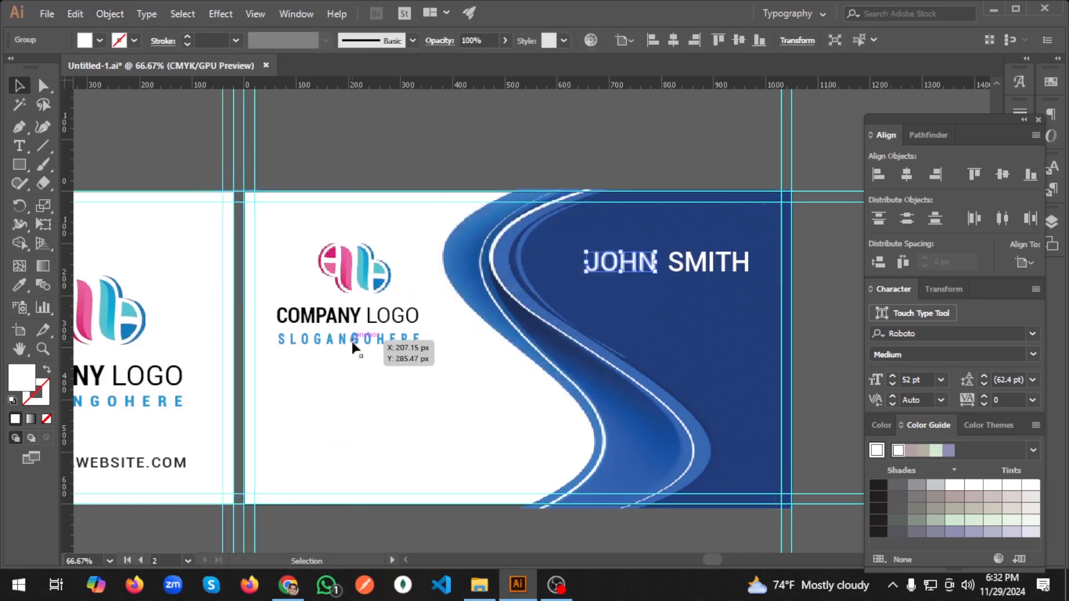
Fill the expanded first name with the pink sampled from the logo using the Eyedropper.
click(19, 285)
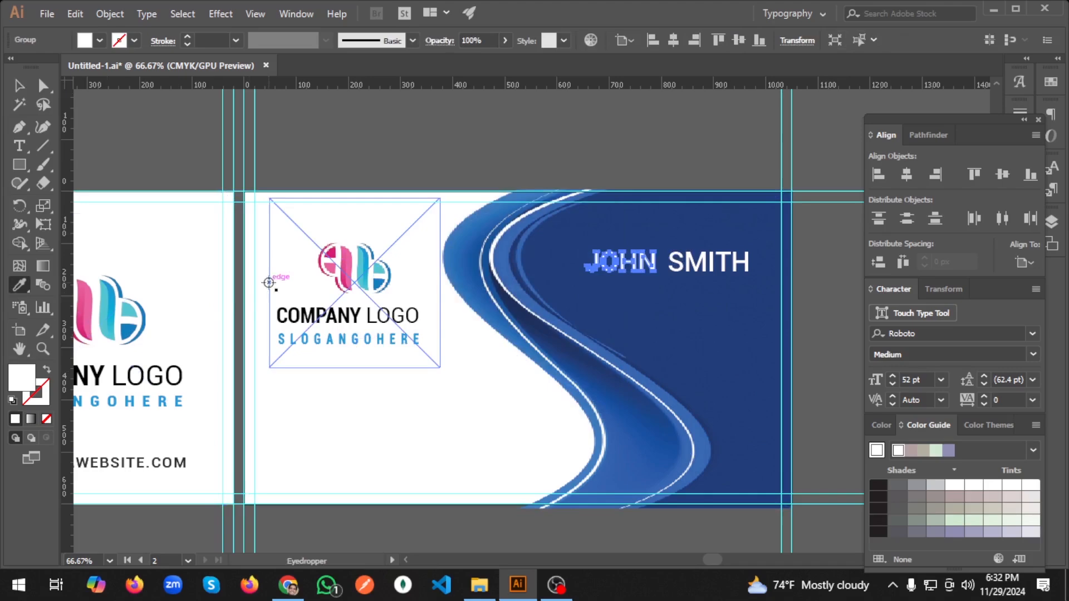
click(338, 264)
key(v)
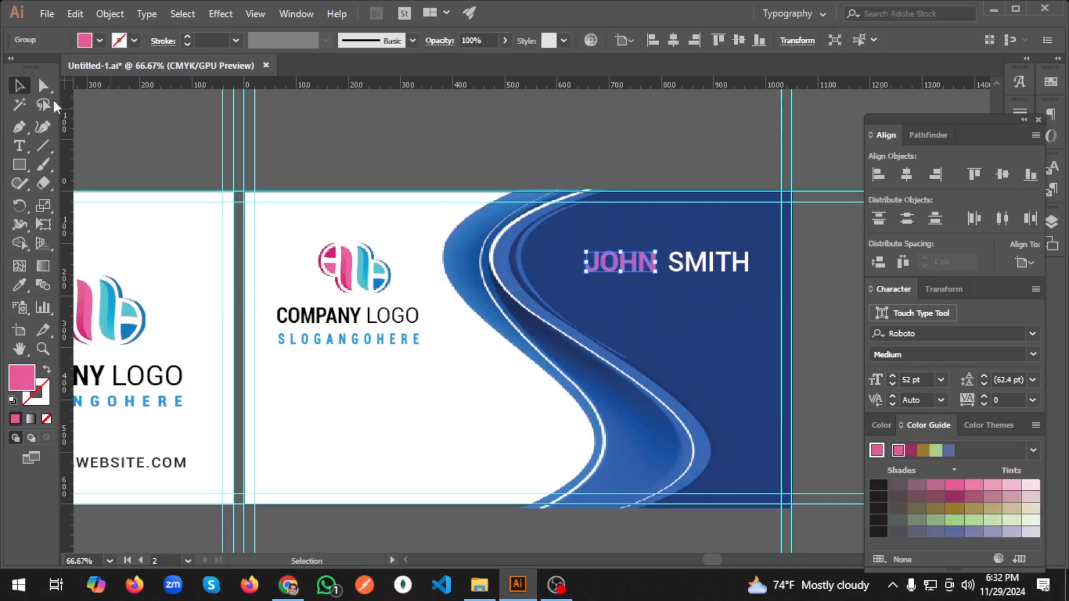
click(464, 187)
Add the job title text "Graphic Designer" below the cardholder's name on the dark blue area, following the reference template.
scroll(436, 454, down, 3)
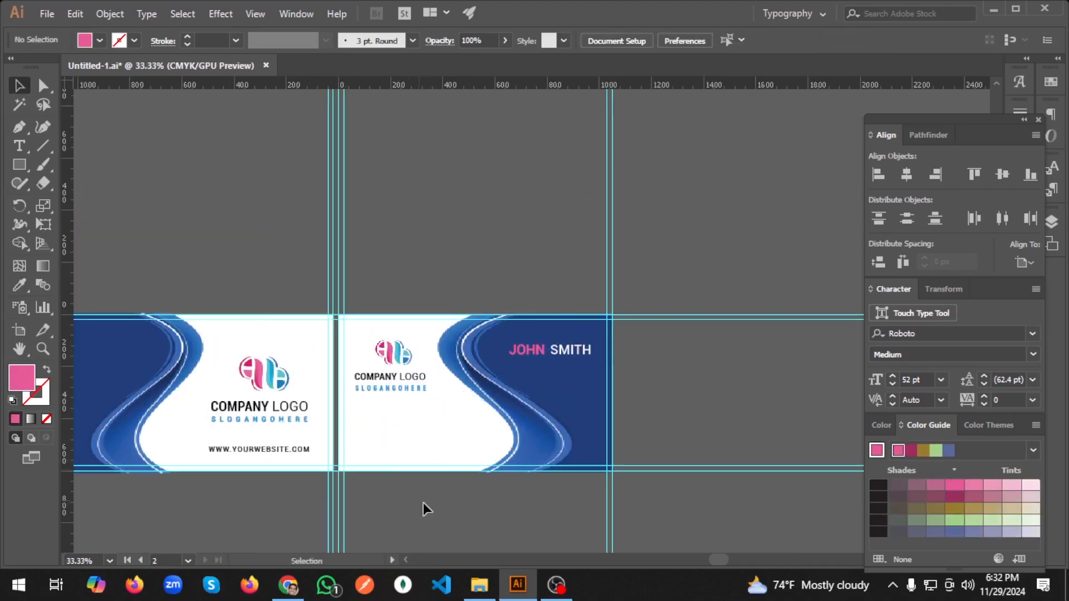
scroll(206, 486, down, 2)
scroll(180, 490, left, 4)
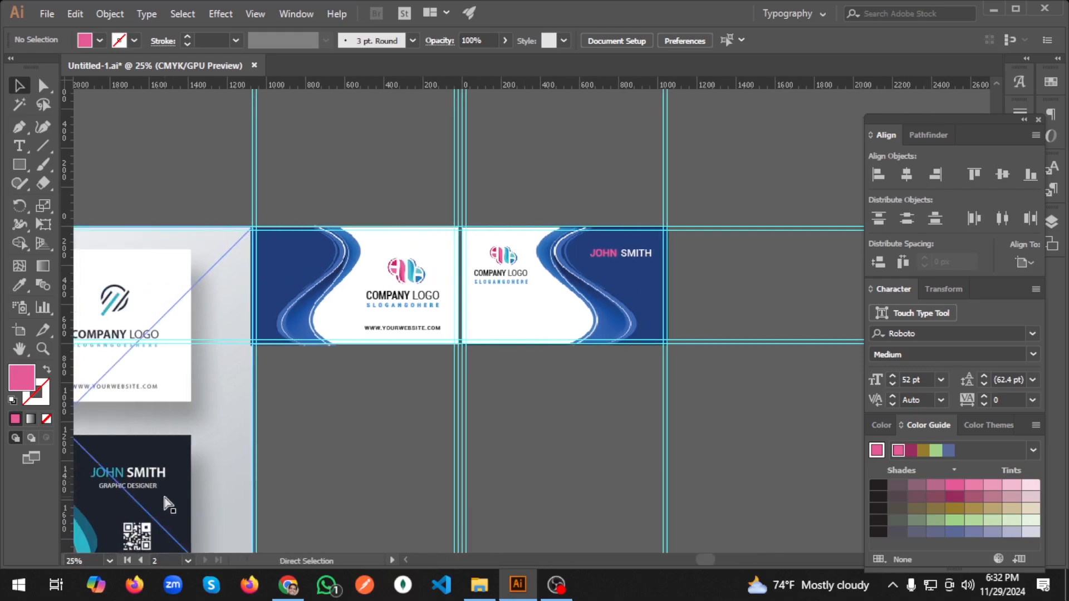
scroll(652, 284, up, 2)
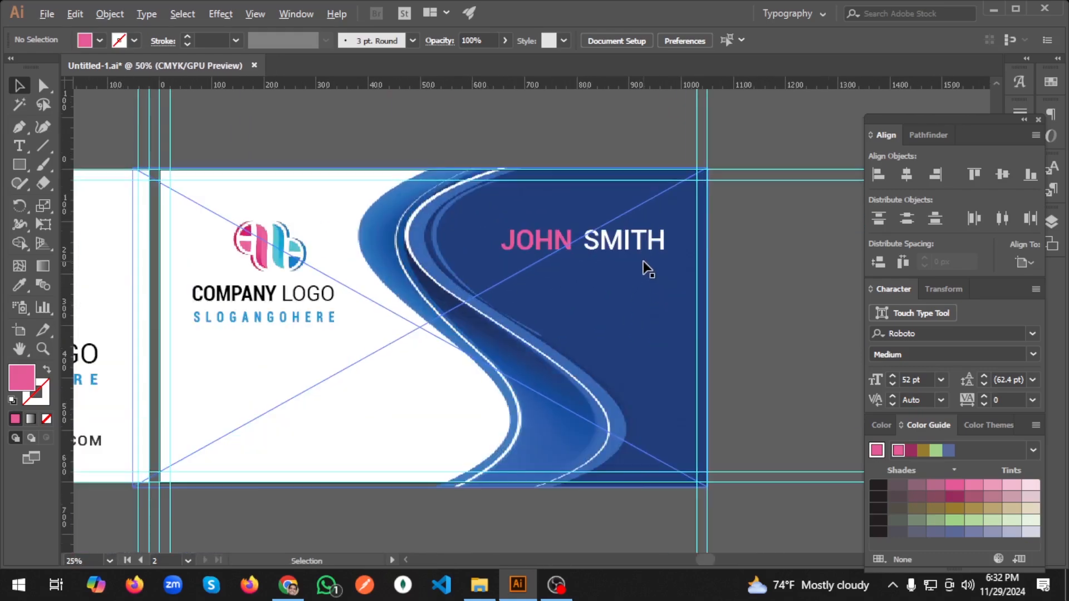
click(328, 317)
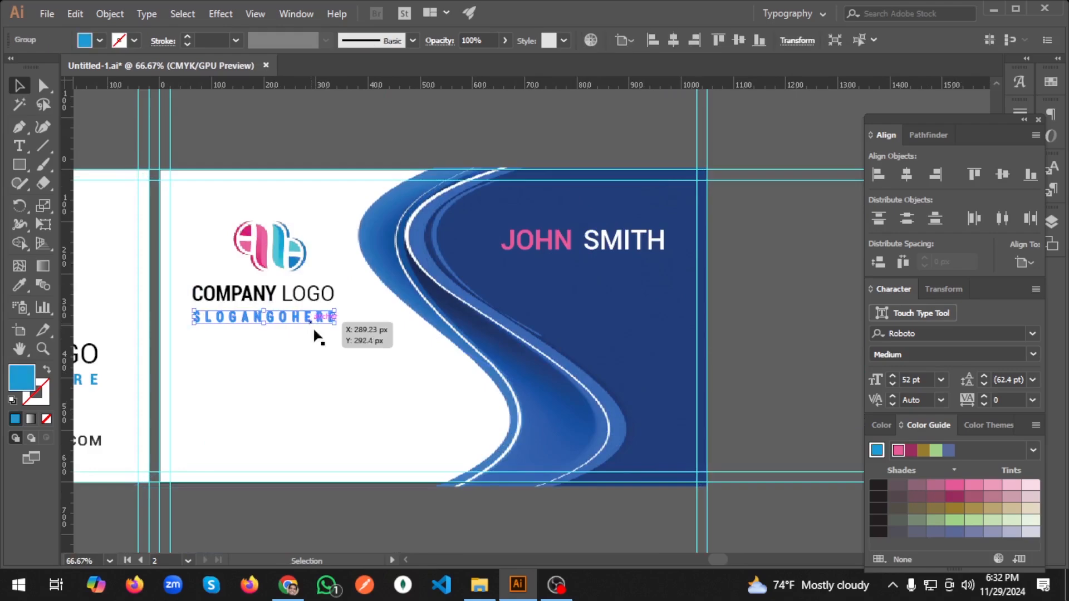
click(19, 146)
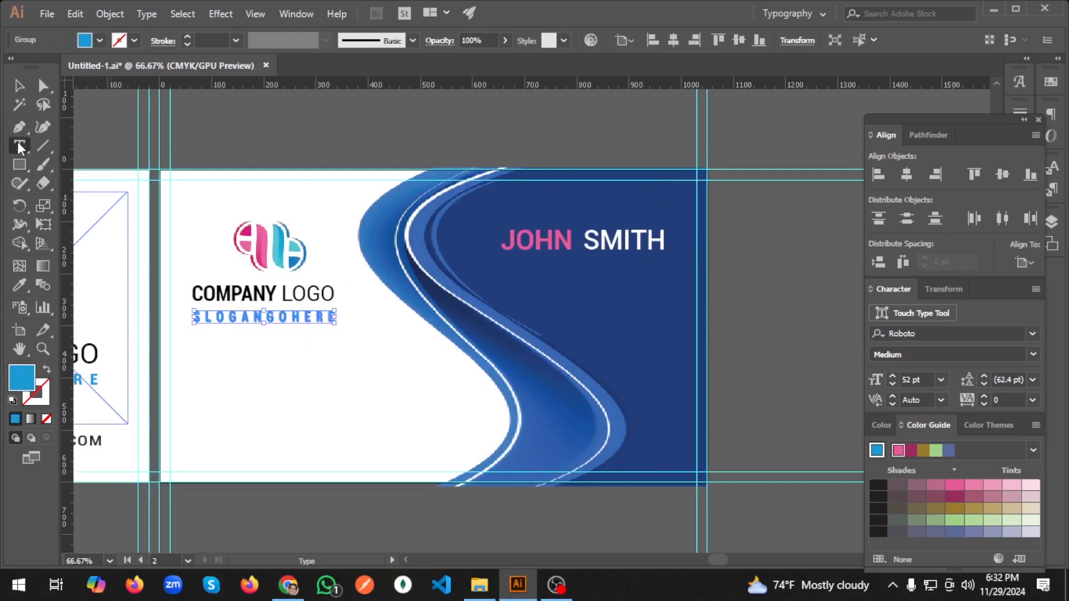
click(559, 278)
text(g)
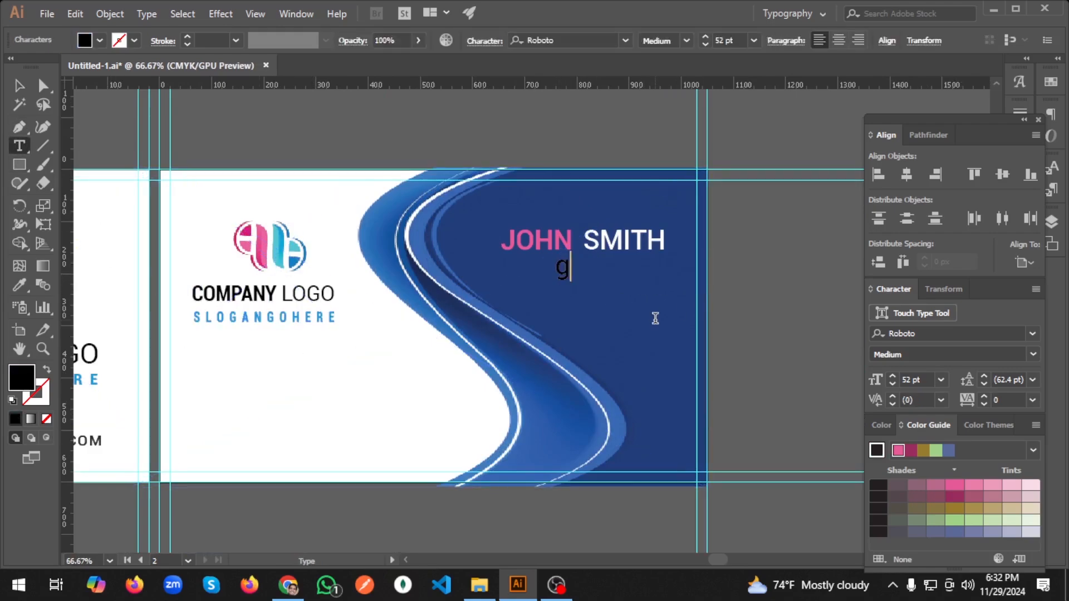
key(BackSpace)
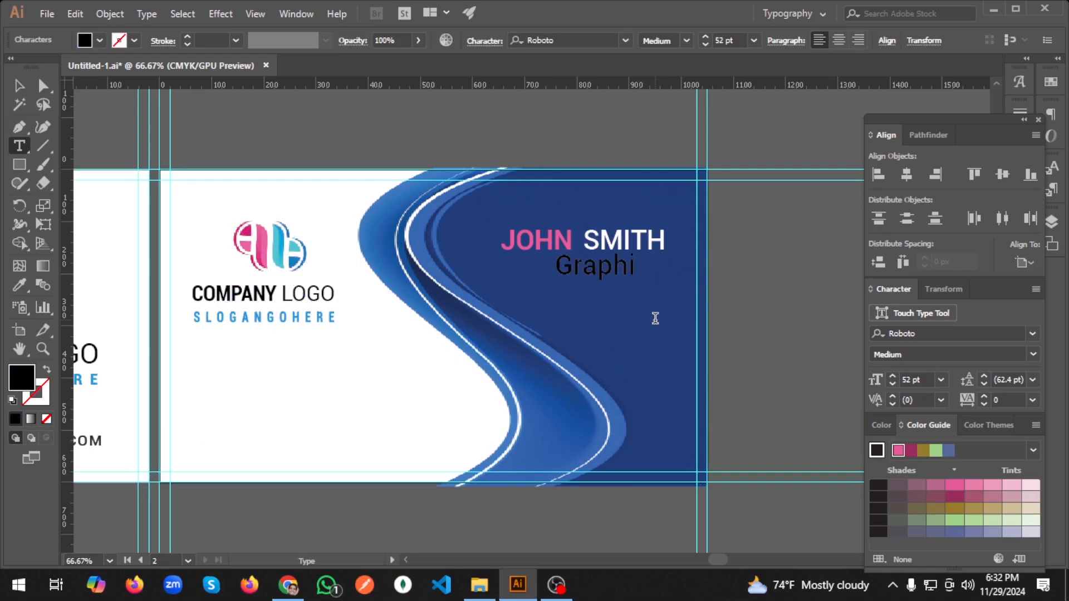
text(Graphic Designer)
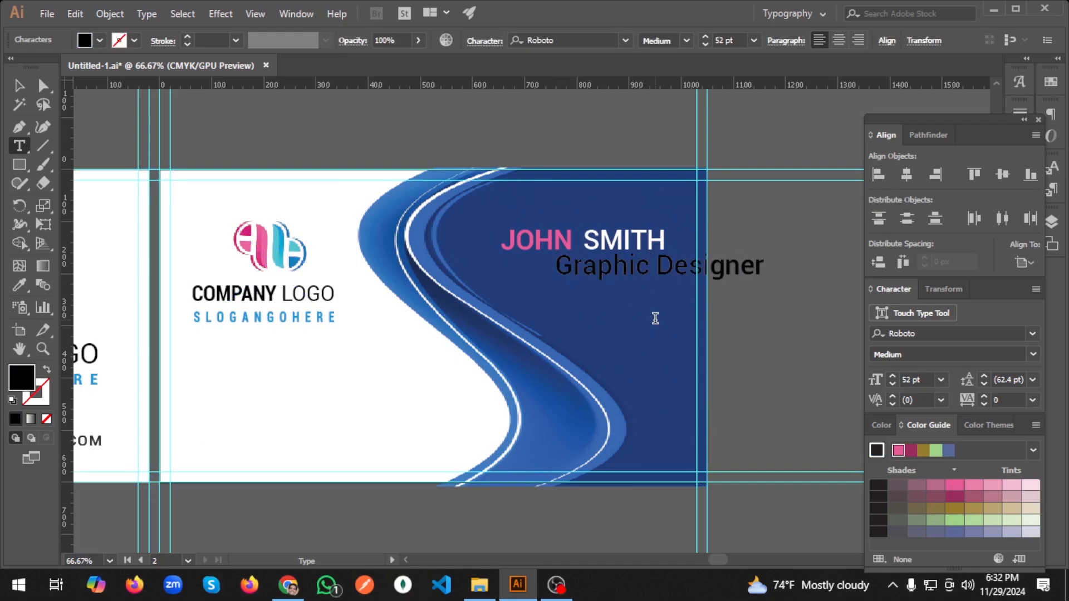
Set the "Graphic Designer" text to the Regular font style at a size of 28 pt.
triple_click(640, 271)
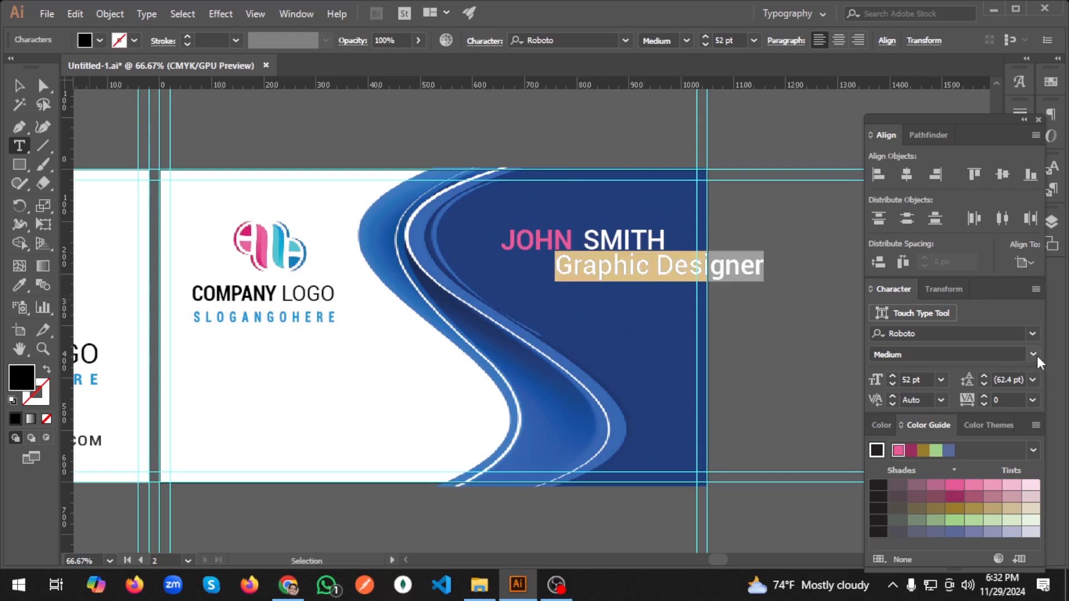
click(1035, 353)
click(901, 234)
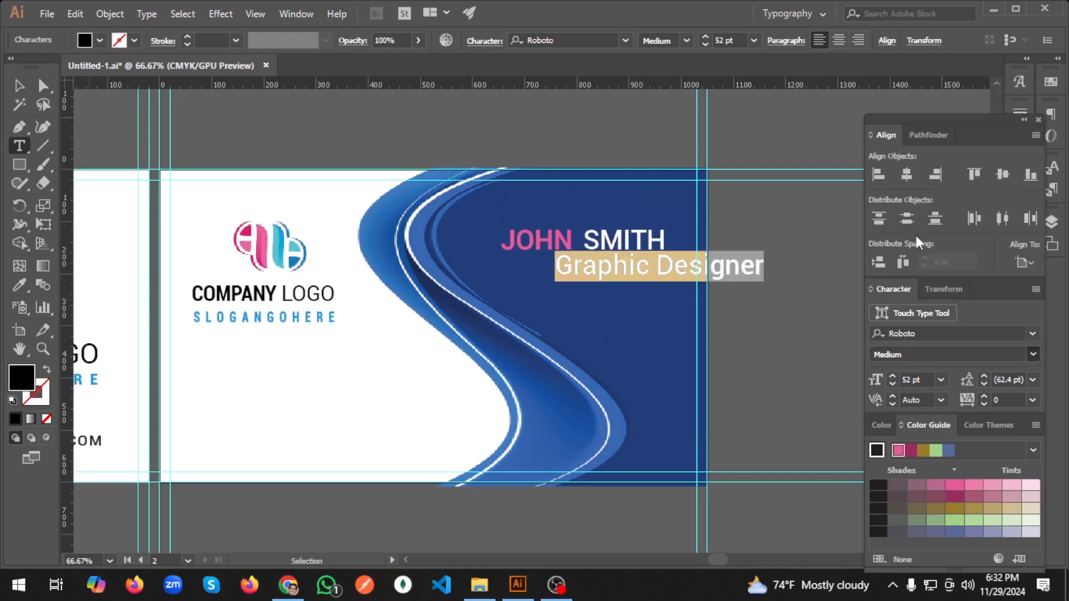
double_click(907, 379)
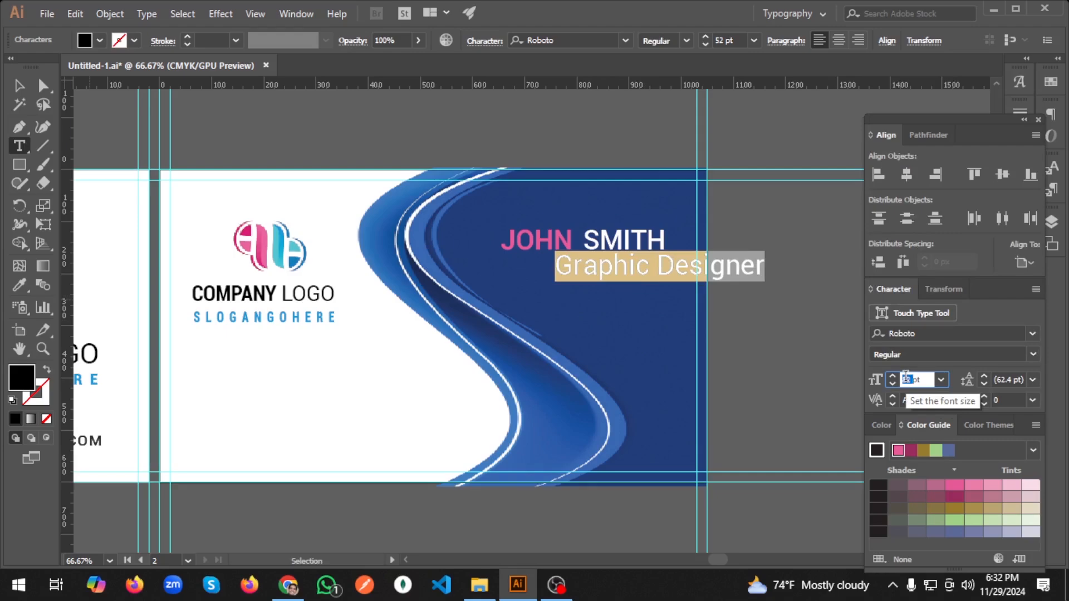
key(Return)
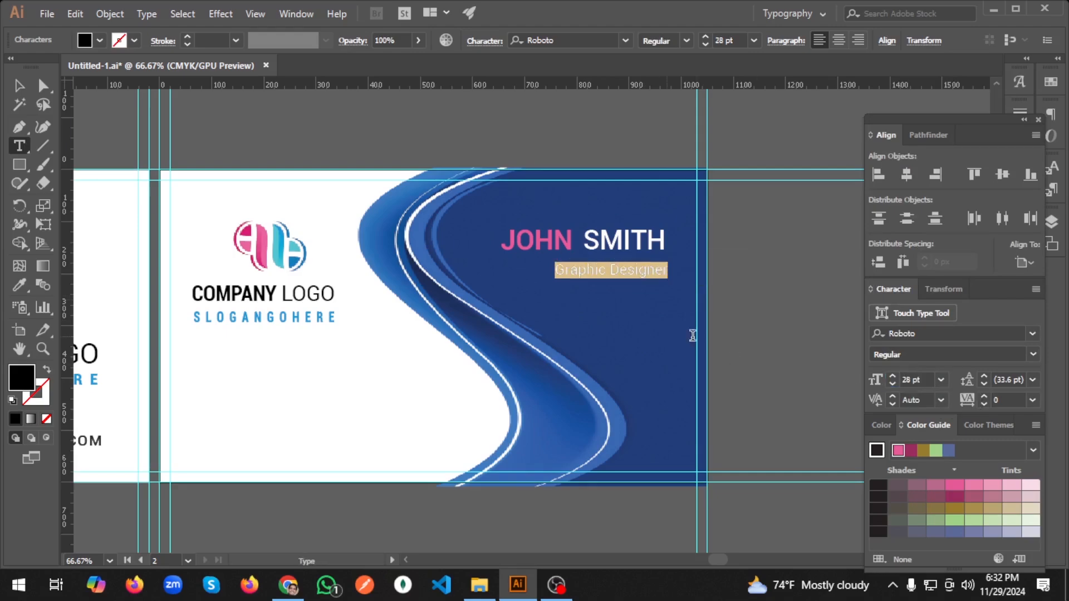
key(Escape)
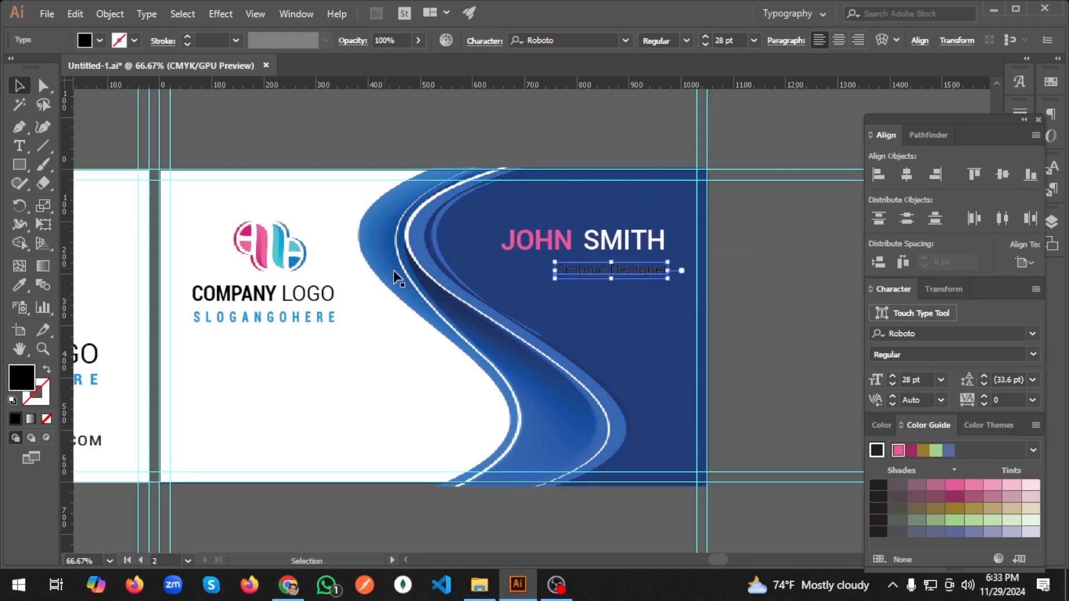
Move the pink first name slightly right to tighten the gap before the last name.
shift+click(569, 240)
click(770, 251)
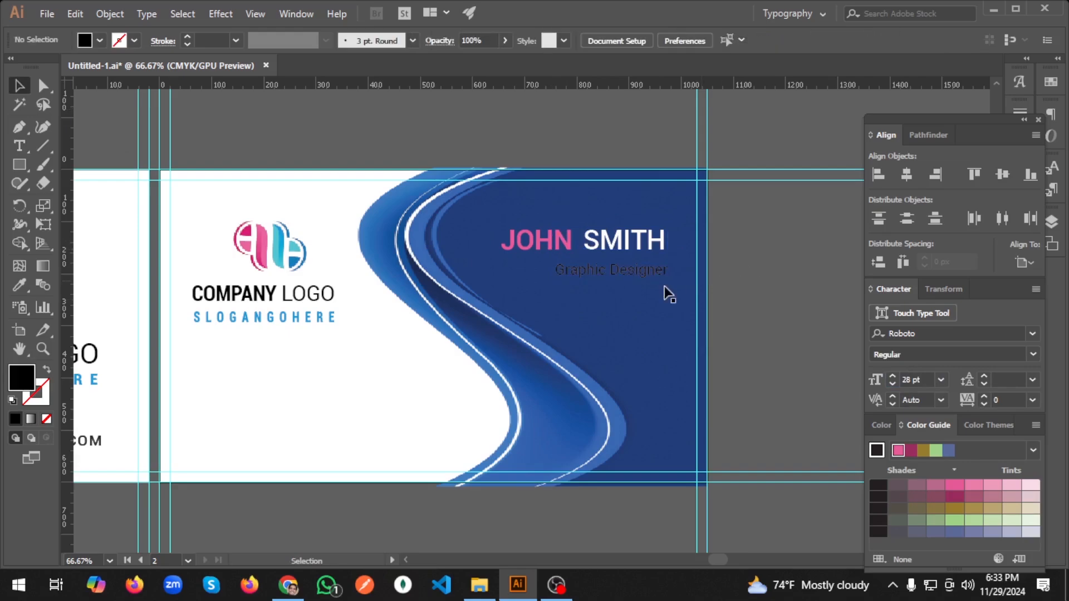
click(560, 245)
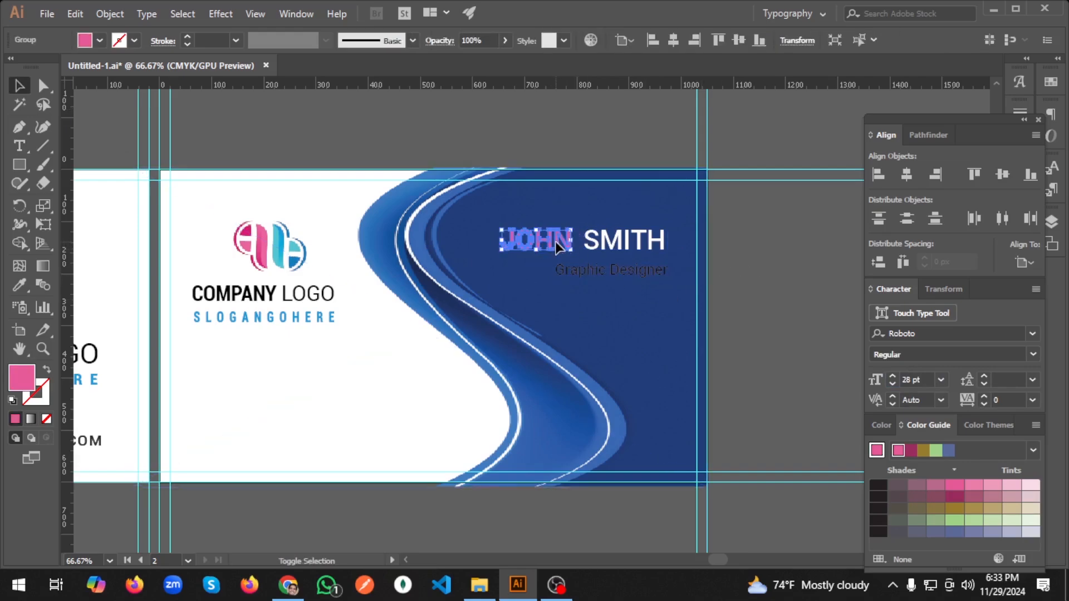
drag(556, 245, 559, 245)
click(787, 249)
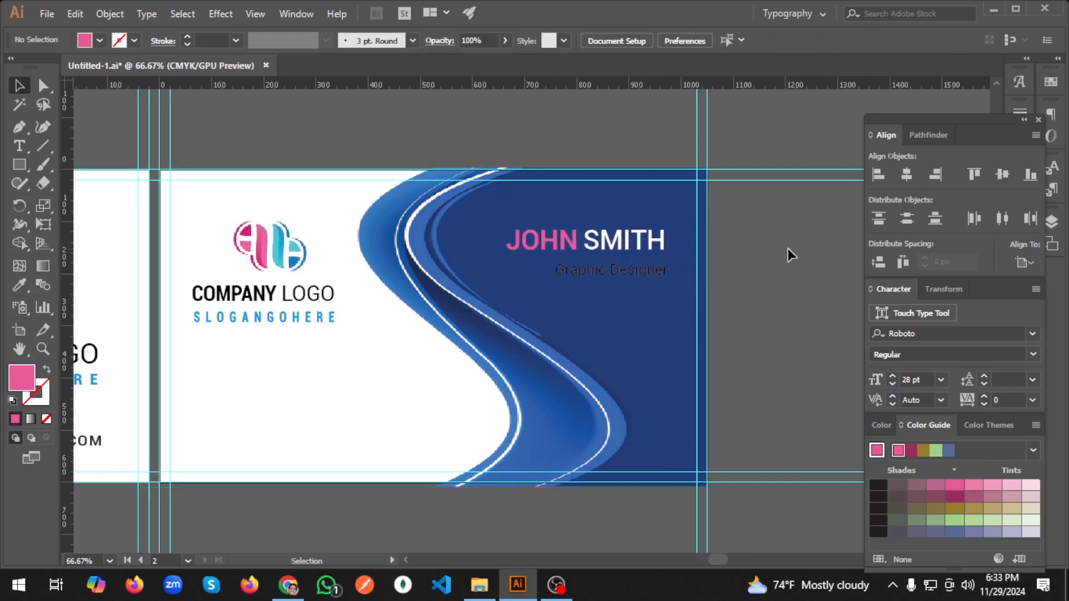
Center the job title horizontally beneath the cardholder's full name.
click(633, 240)
shift+click(560, 245)
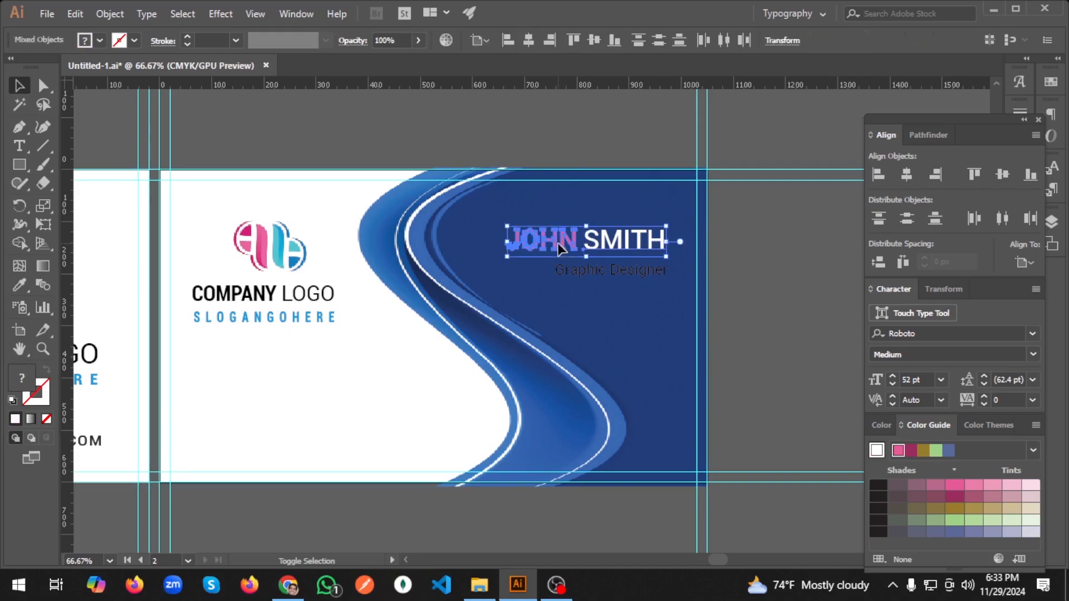
shift+click(604, 275)
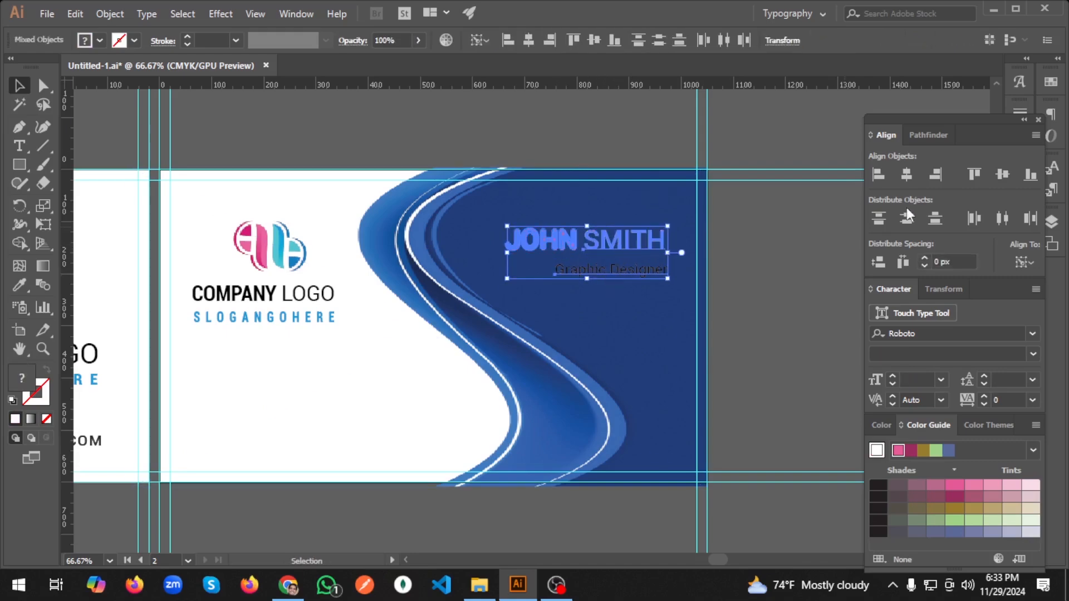
click(908, 173)
click(583, 289)
Fill the job title text beneath the cardholder's name with a light grey colour.
click(586, 274)
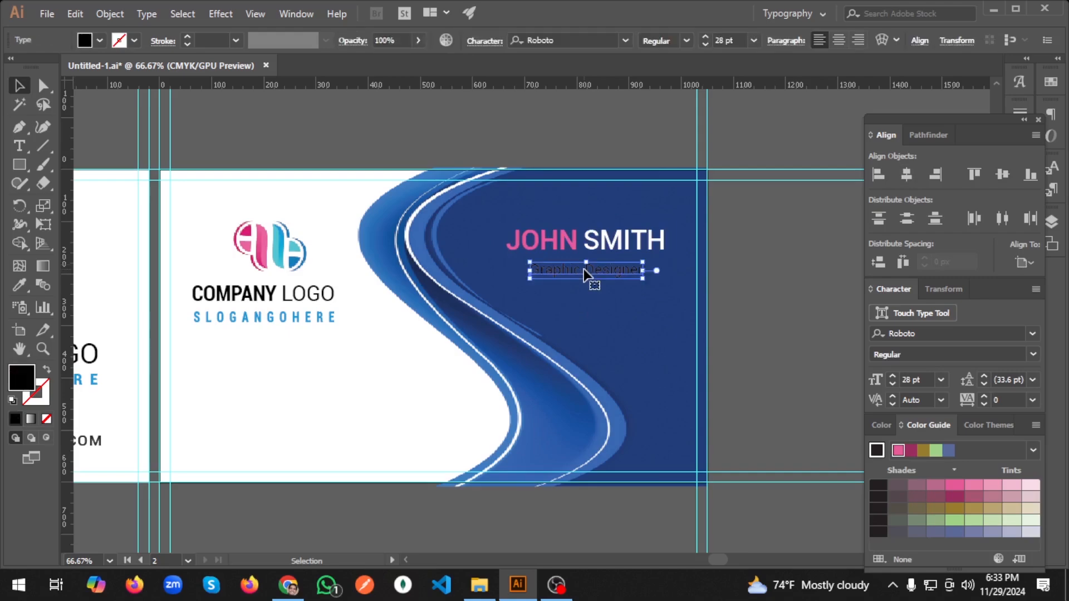
double_click(22, 378)
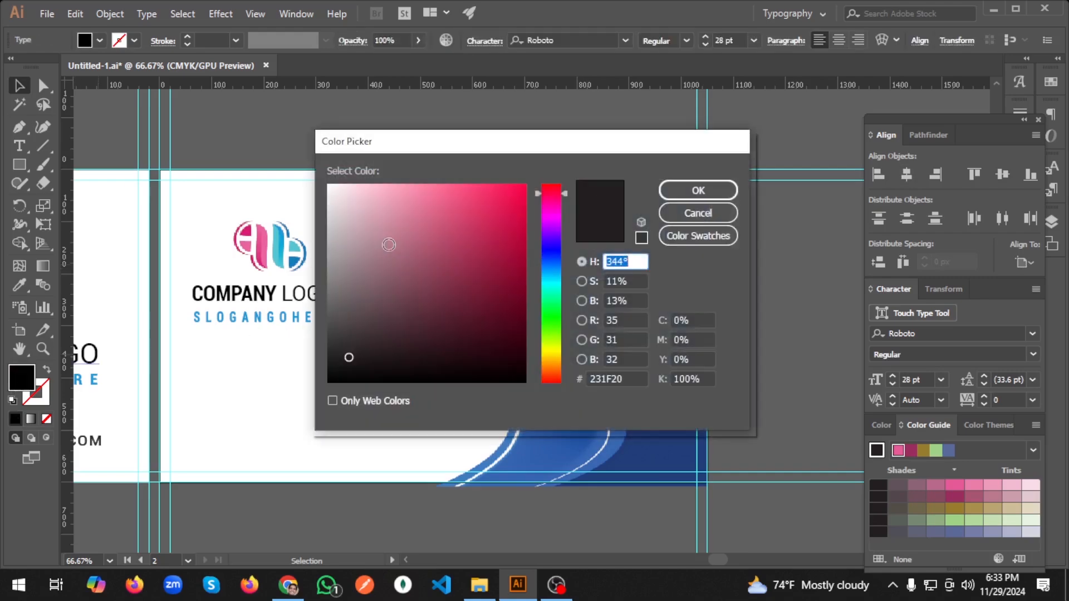
click(329, 207)
click(721, 192)
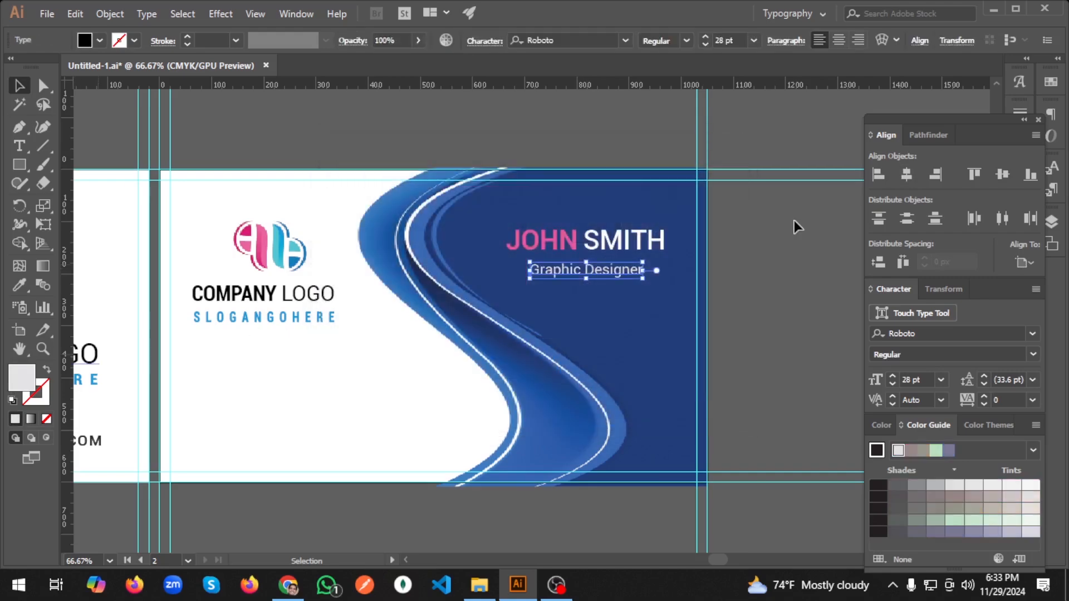
click(794, 223)
Rewrite the job title in capitals as "GRAPHIC DESIGNER", following the reference template.
scroll(764, 312, down, 2)
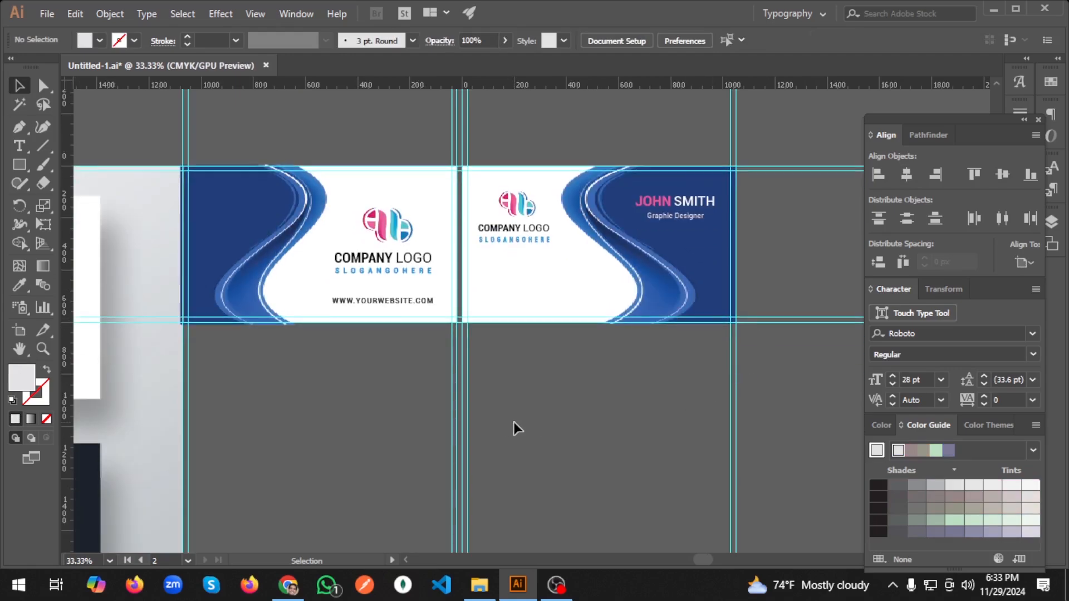
scroll(531, 422, down, 1)
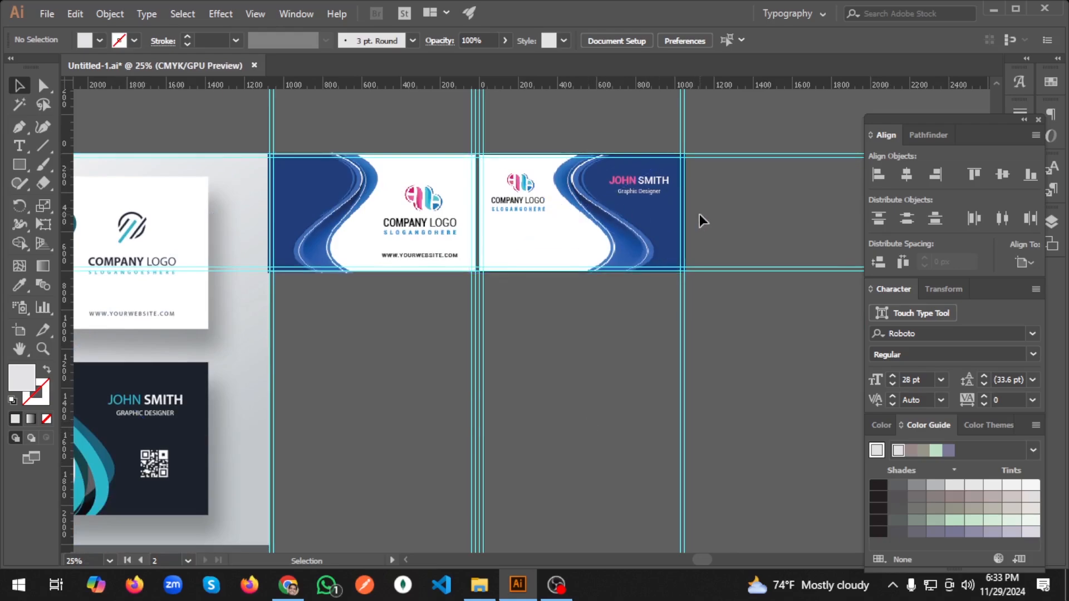
scroll(609, 215, up, 4)
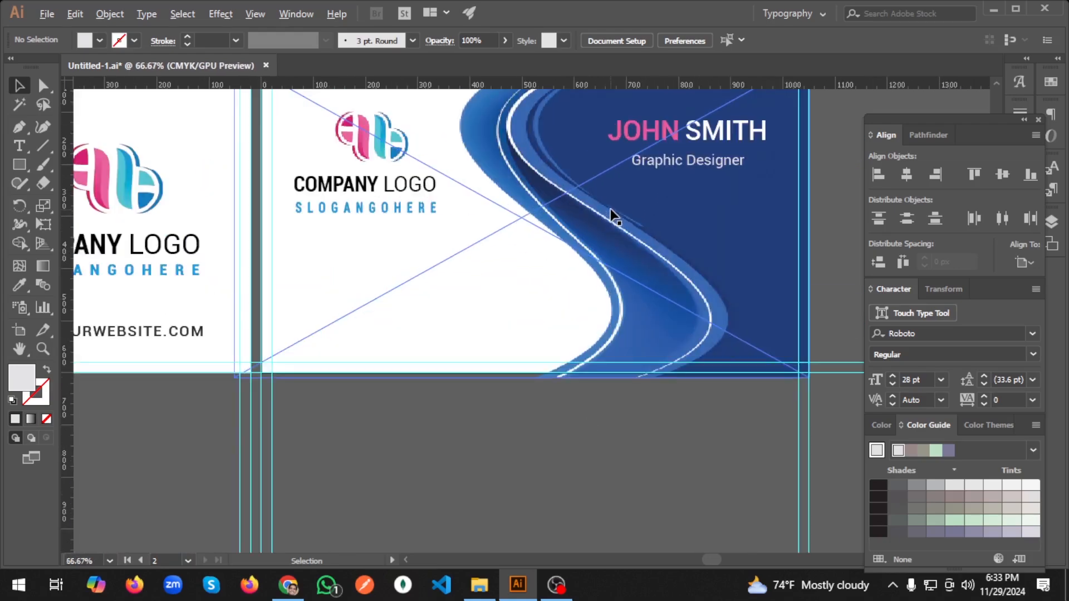
scroll(765, 203, up, 1)
scroll(749, 221, right, 2)
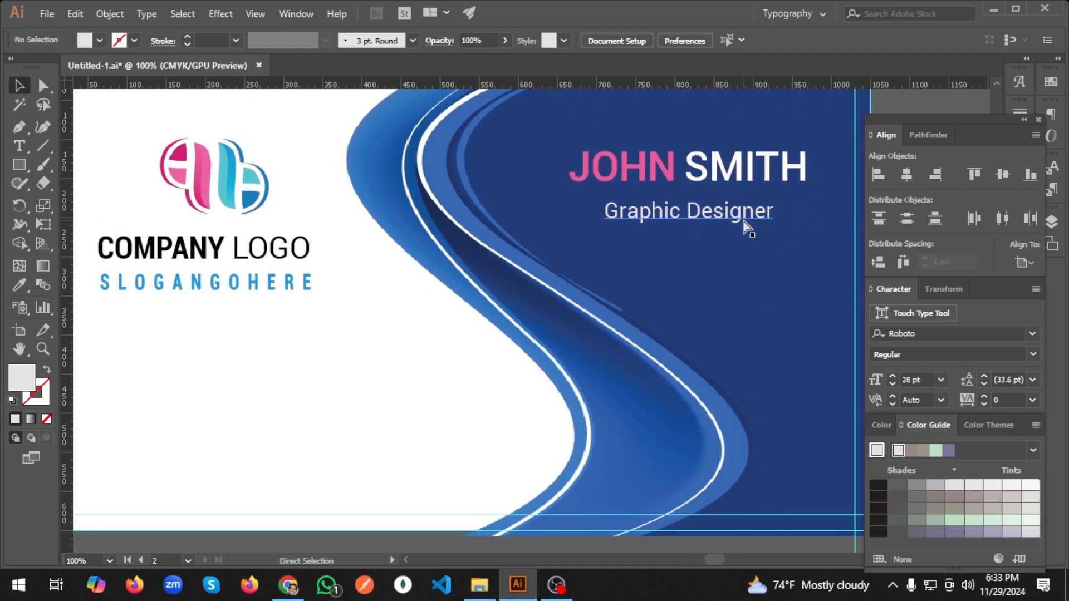
triple_click(651, 213)
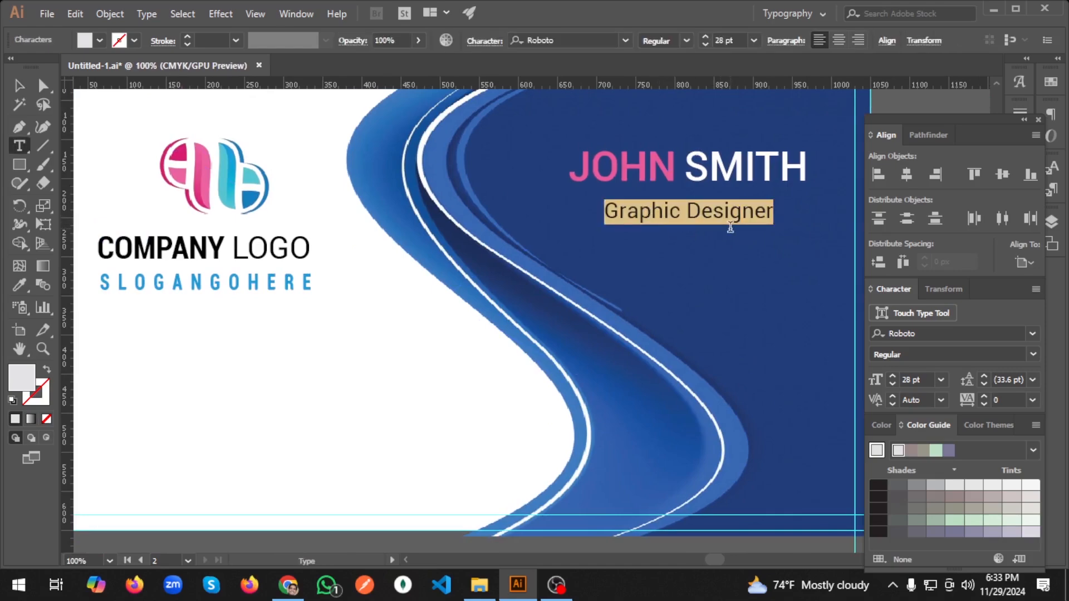
click(688, 229)
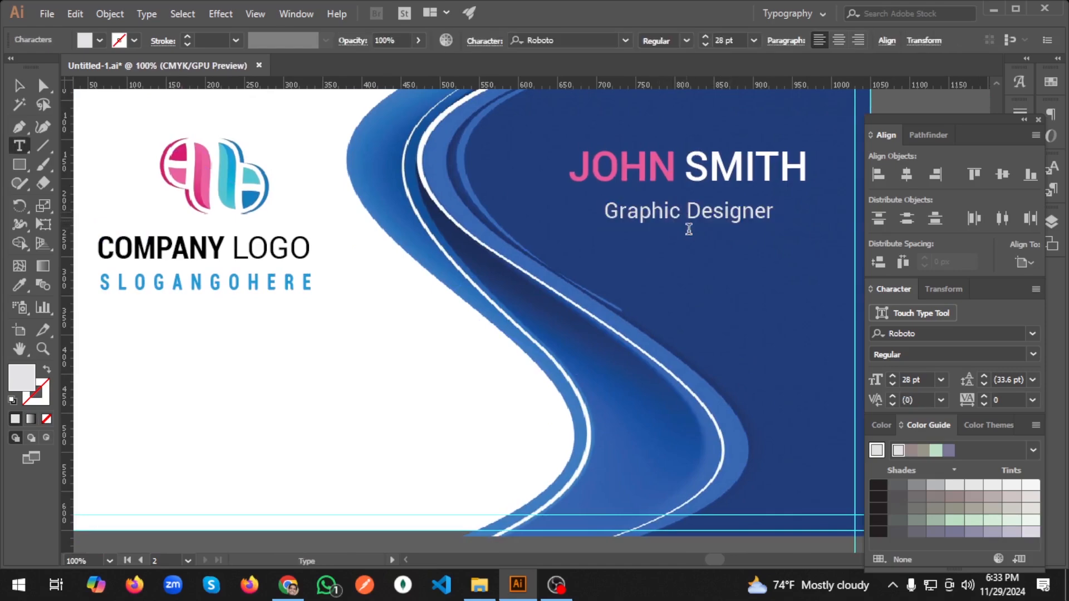
key(BackSpace)
key(BackSpace)
key(BackSpace)
key(BackSpace)
key(BackSpace)
key(BackSpace)
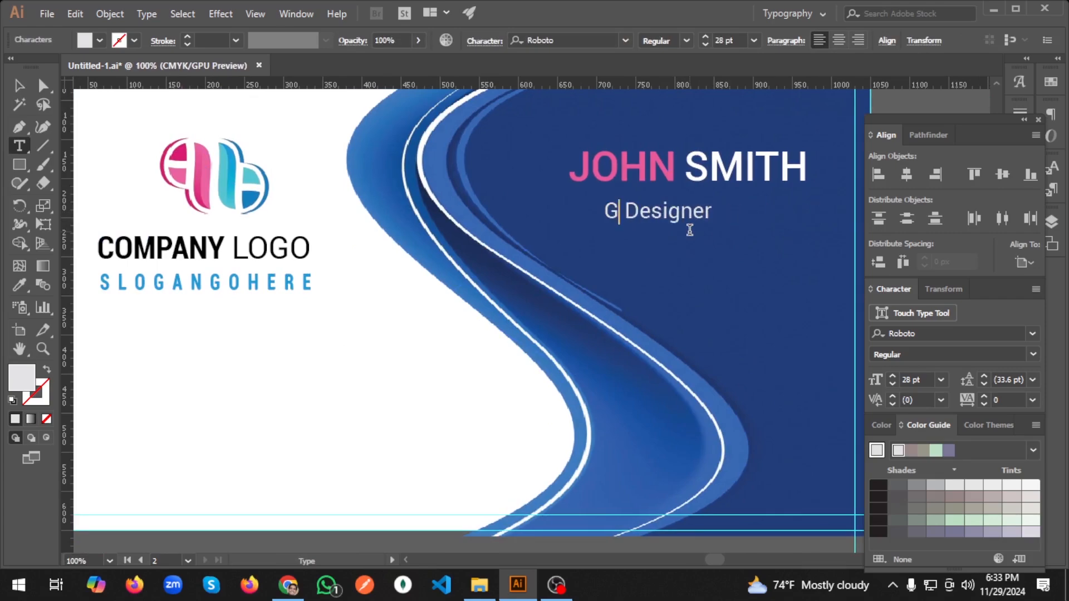
text(RA)
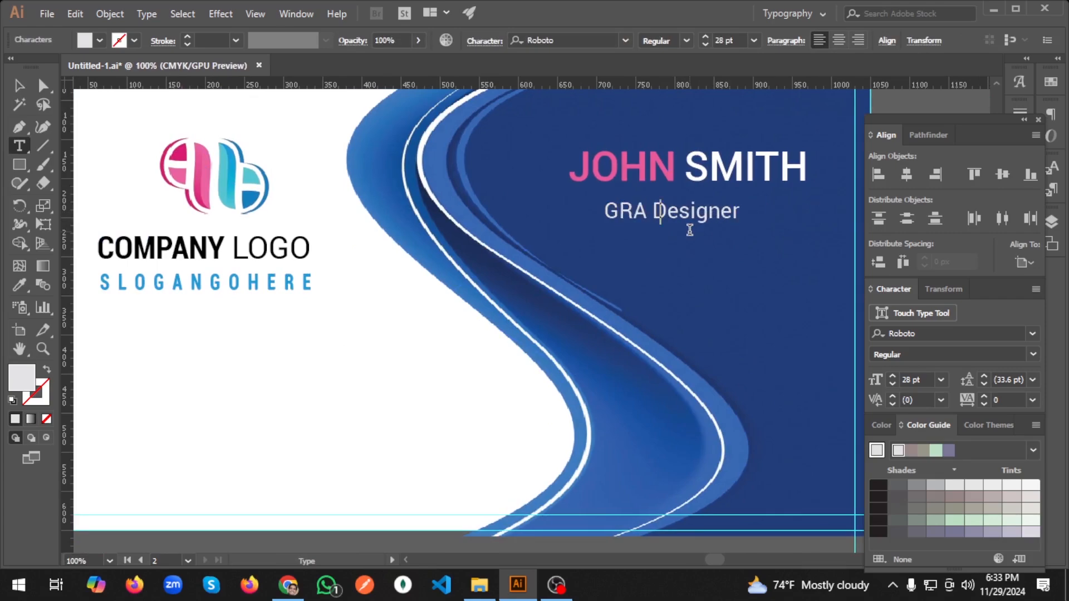
text(PHIC)
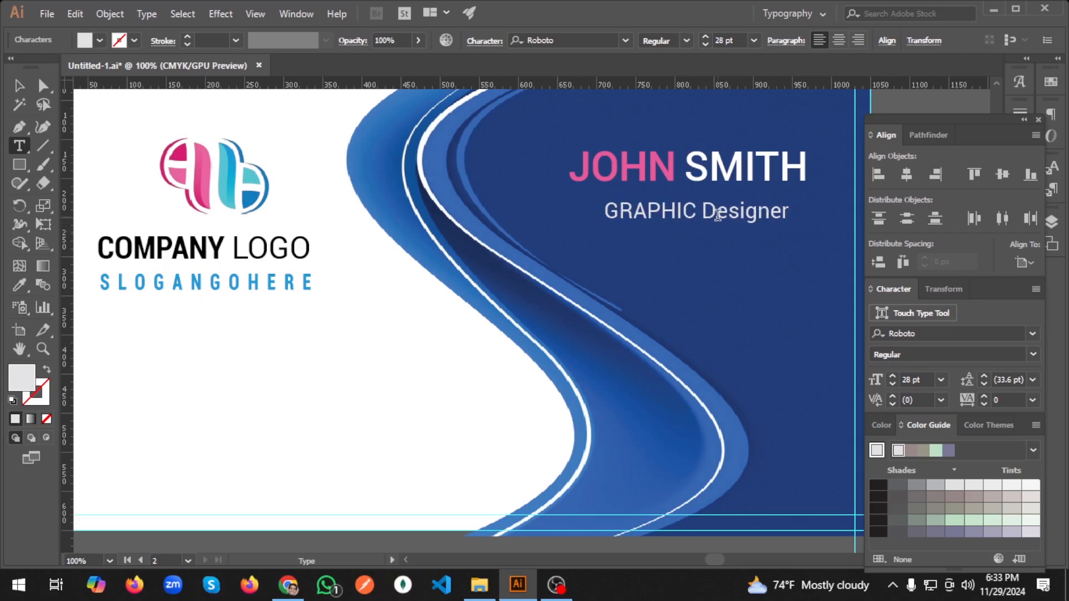
drag(718, 216, 807, 215)
text(ESIGNER)
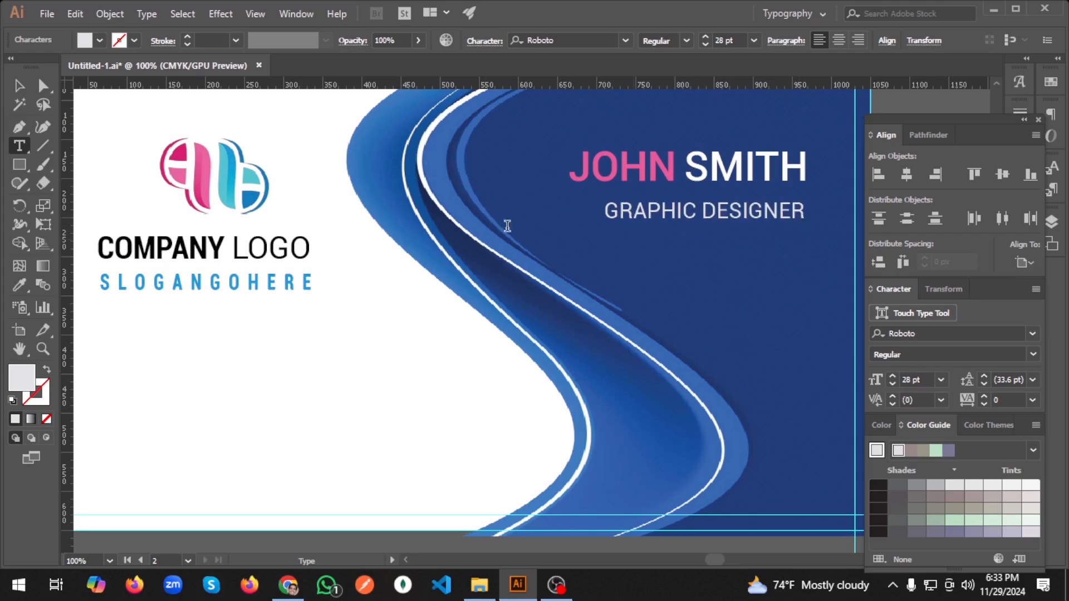
Set the font size of the "GRAPHIC DESIGNER" text to 24 pt.
triple_click(714, 213)
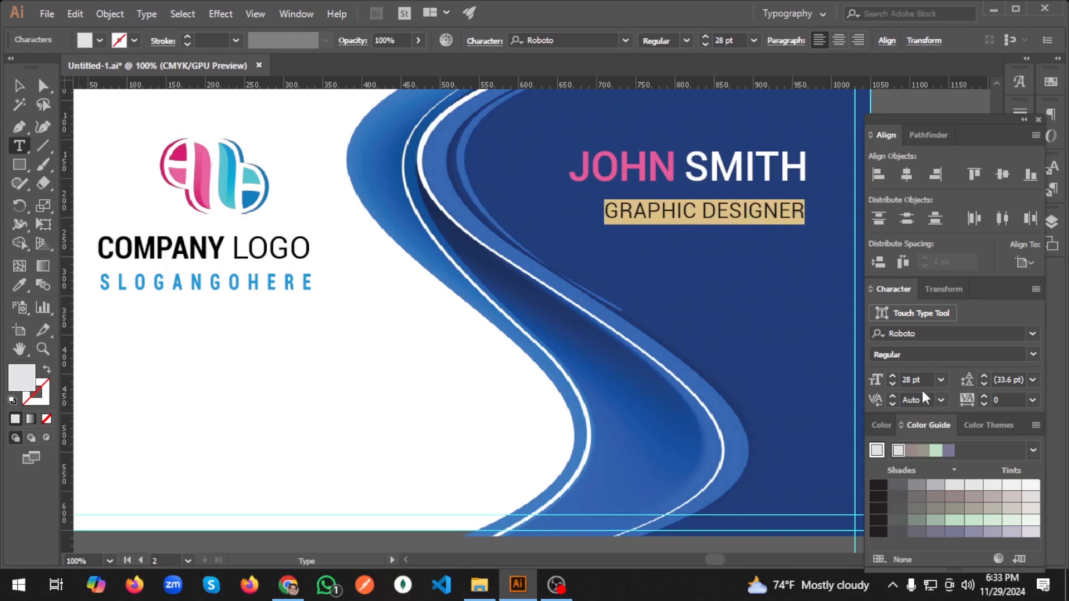
double_click(906, 380)
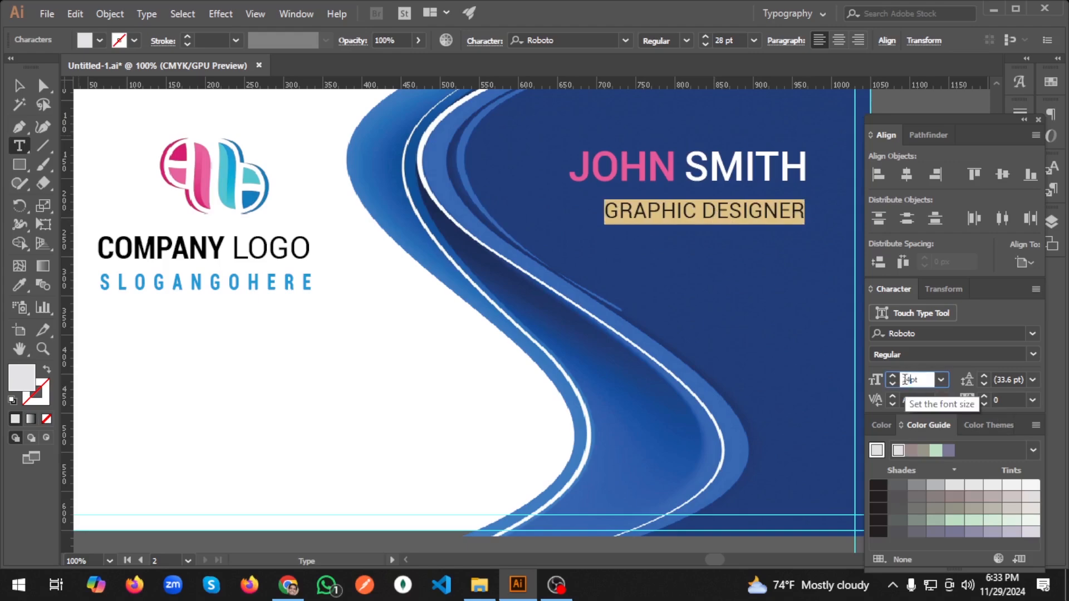
text(24)
key(Return)
click(19, 85)
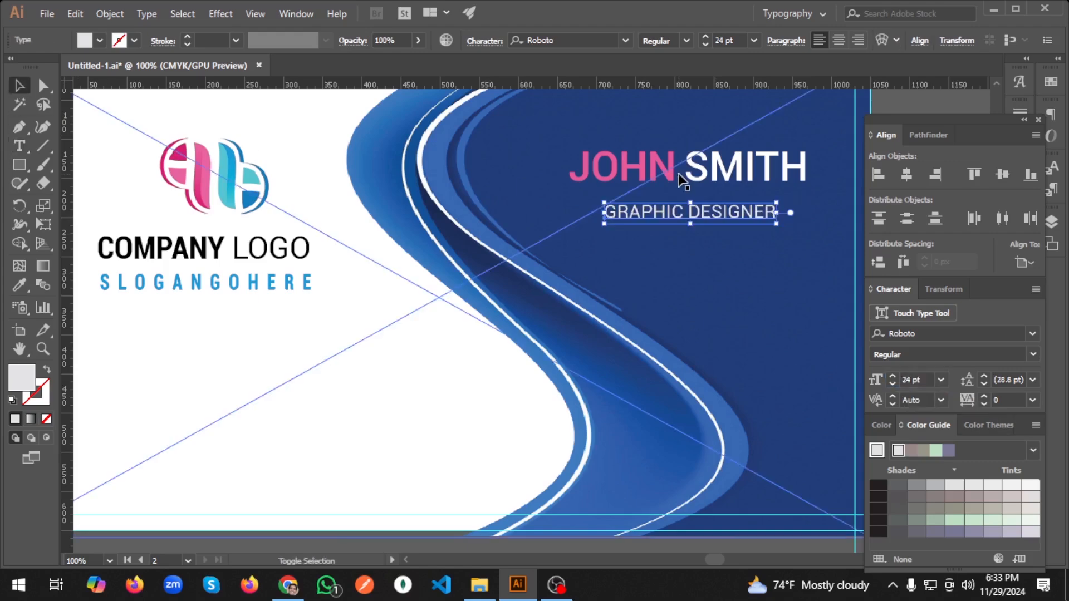
Align the capitalised job title and the cardholder's full name on their horizontal centres.
key(ctrl+a)
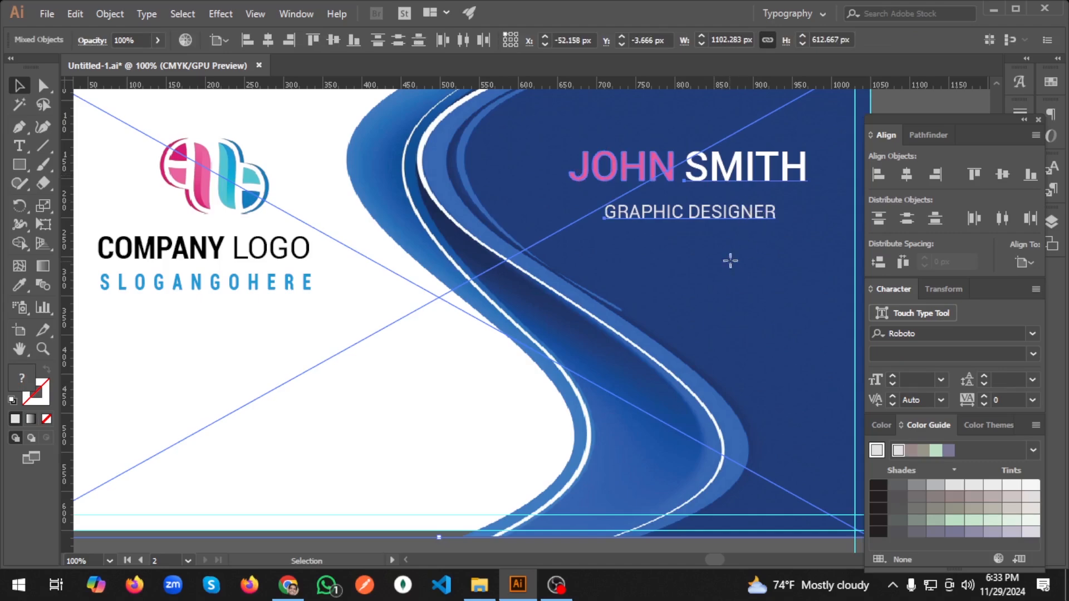
alt+scroll(530, 380, down, 3)
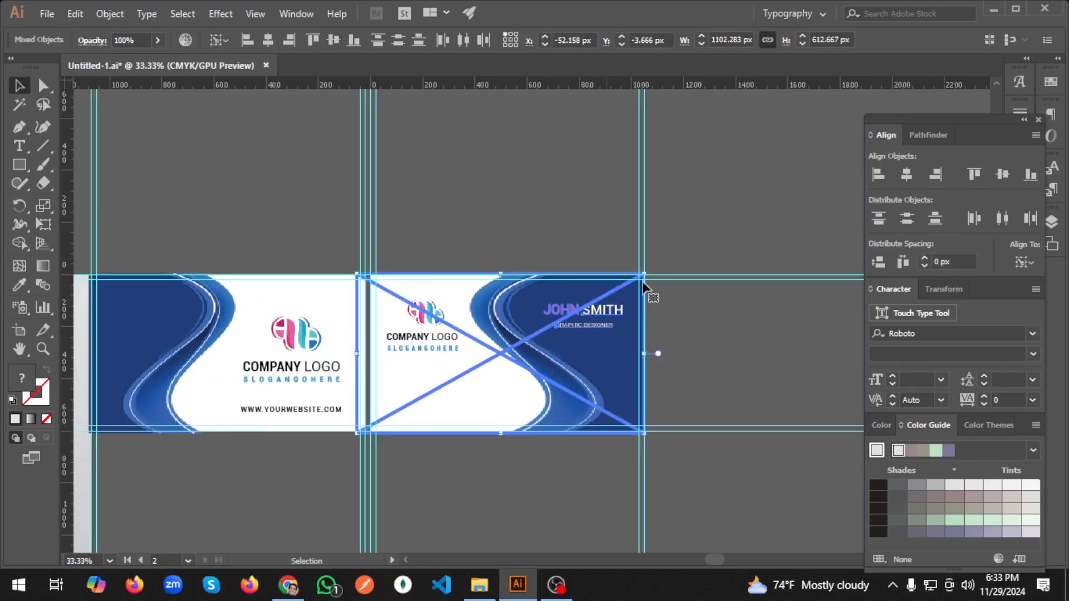
click(649, 287)
alt+scroll(591, 324, up, 3)
scroll(594, 328, up, 1)
shift+click(606, 310)
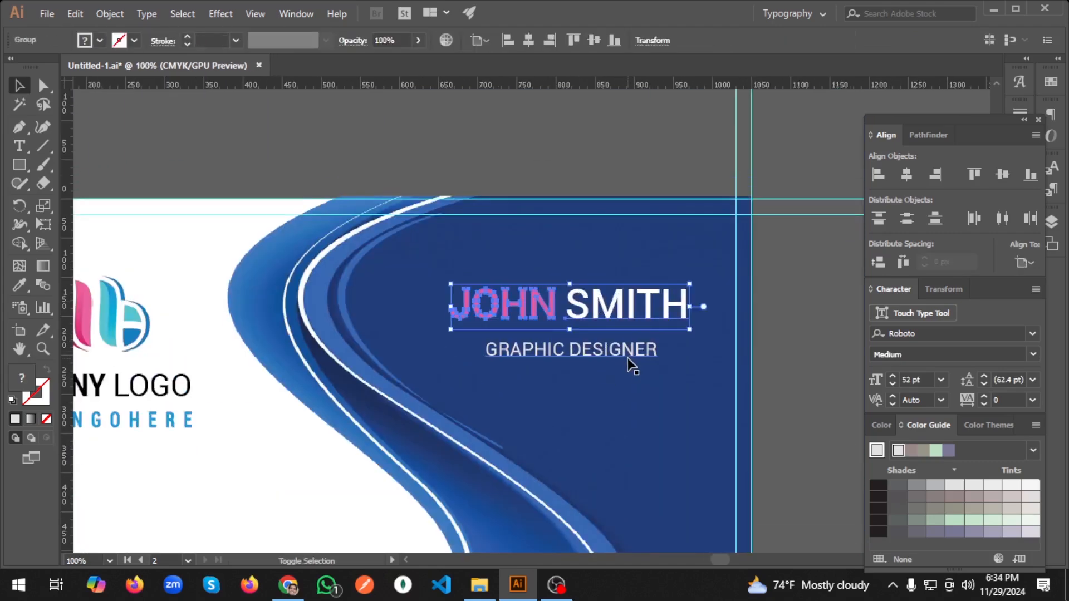
shift+click(623, 352)
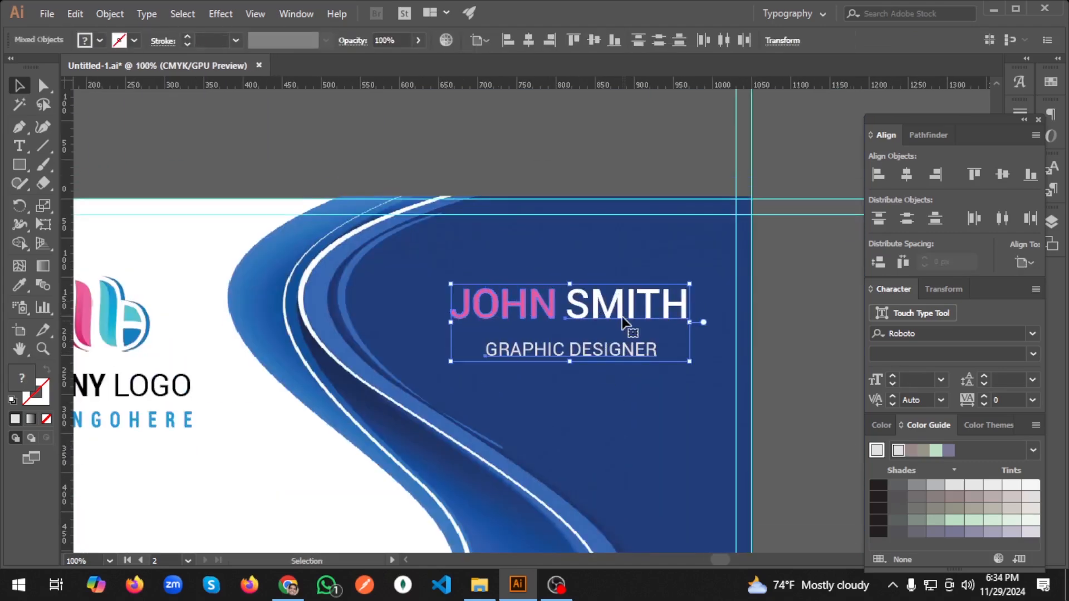
click(907, 175)
Nudge the "GRAPHIC DESIGNER" text slightly up, closer to the cardholder's name.
click(583, 354)
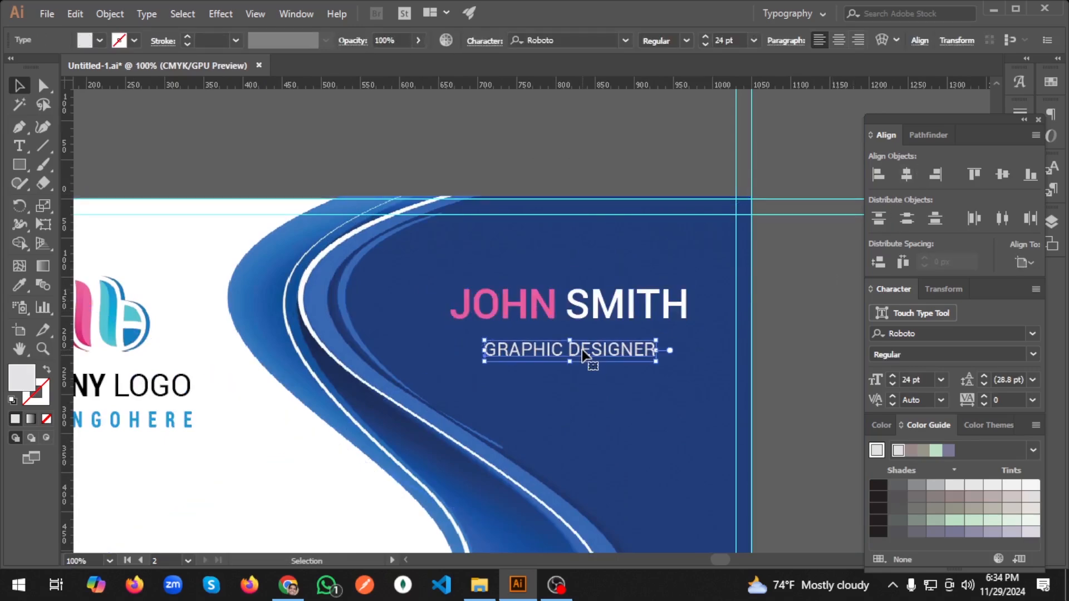
key(Up)
key(Up)
key(Up)
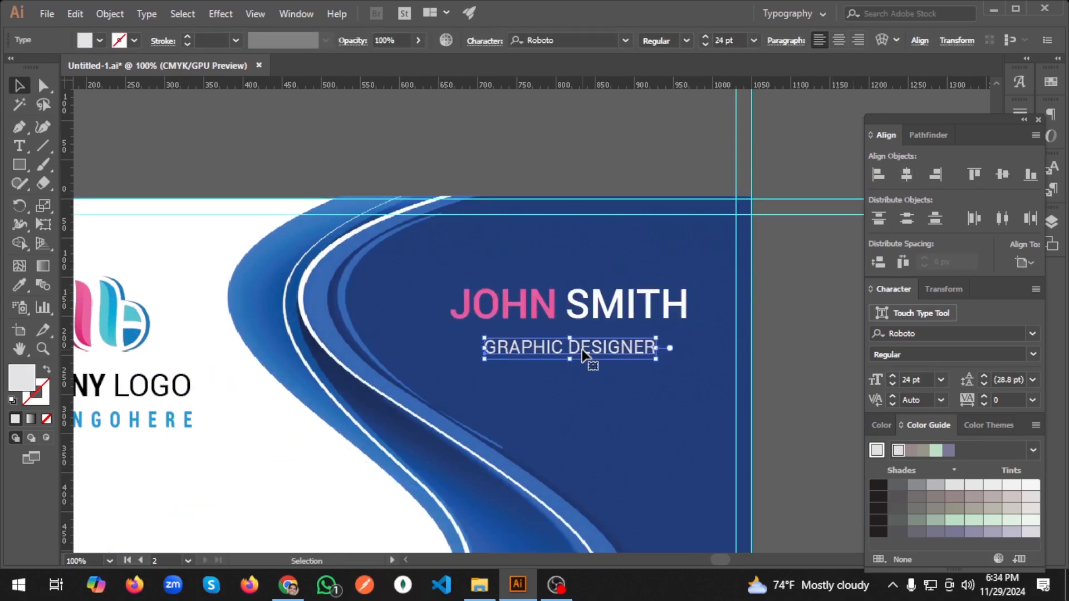
click(811, 282)
Save the business card document with the finished name and job title.
scroll(779, 336, down, 2)
scroll(779, 336, down, 1)
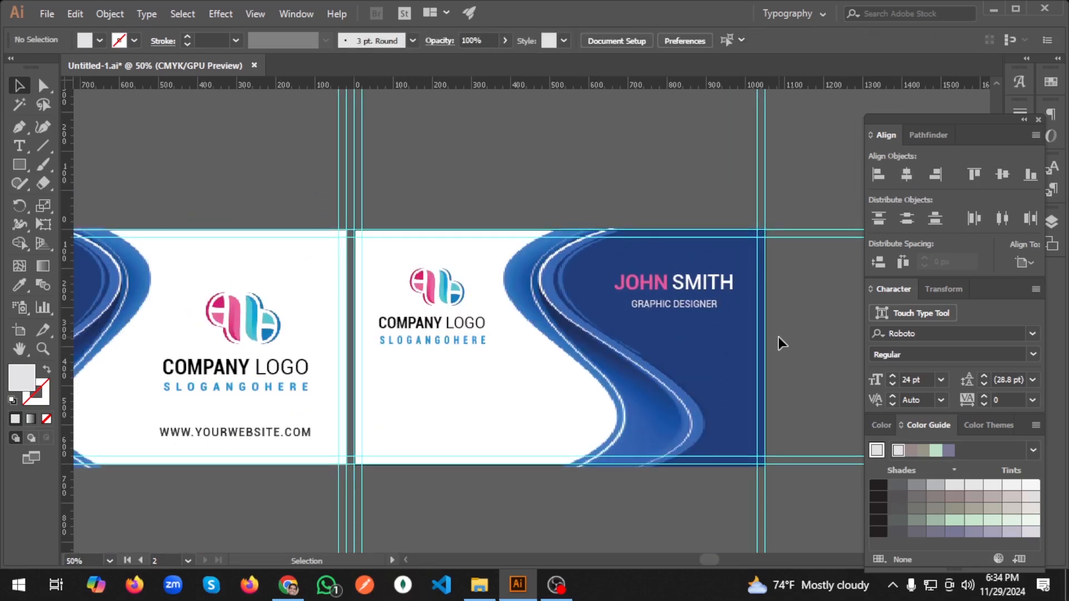
key(ctrl)
key(ctrl+s)
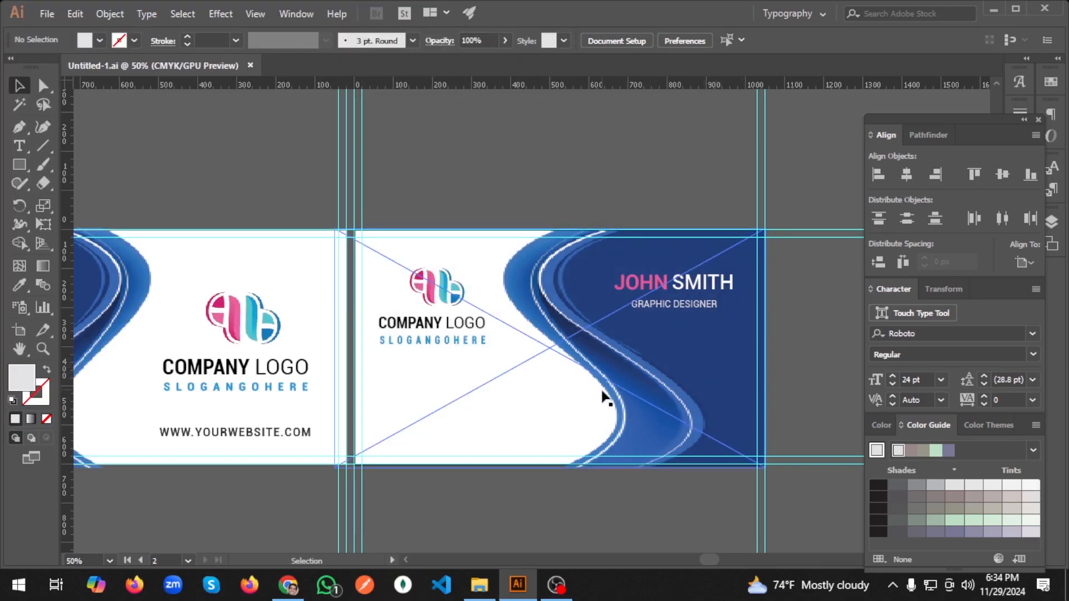
Examine the reference template's back side for the layout of its contact icons, contact lines and QR code, and compare it with the blue card.
key(ctrl+minus)
scroll(547, 420, down, 2)
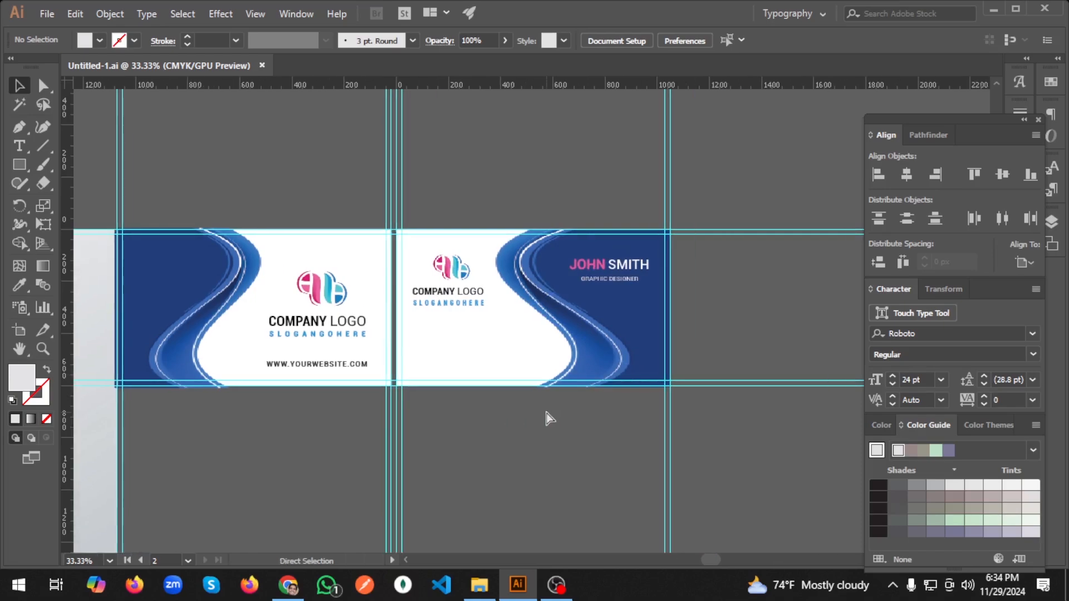
scroll(545, 412, down, 2)
scroll(420, 436, down, 2)
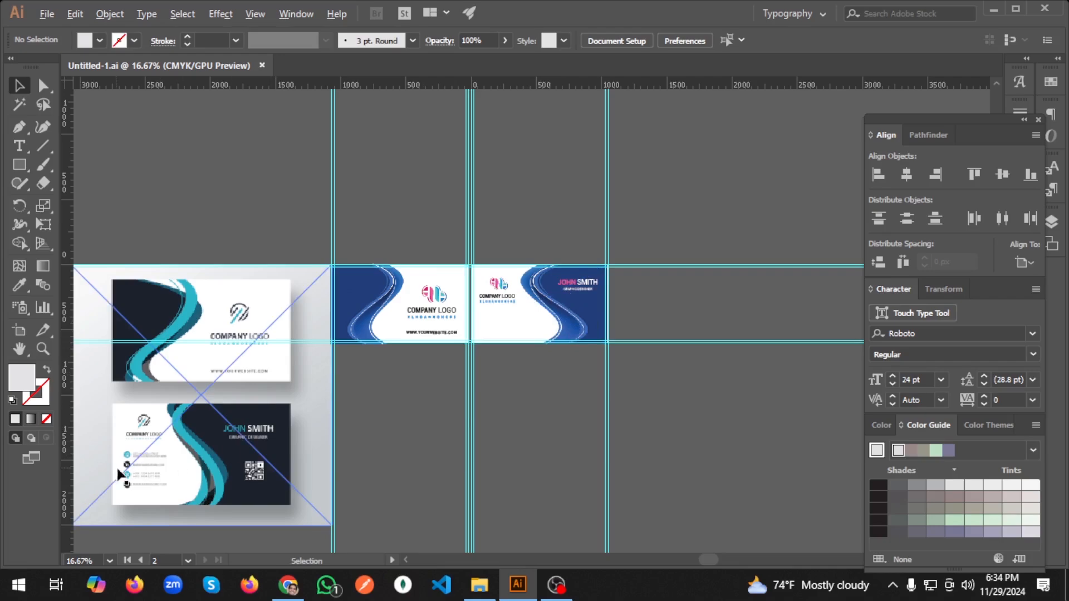
scroll(120, 470, up, 4)
scroll(179, 442, down, 2)
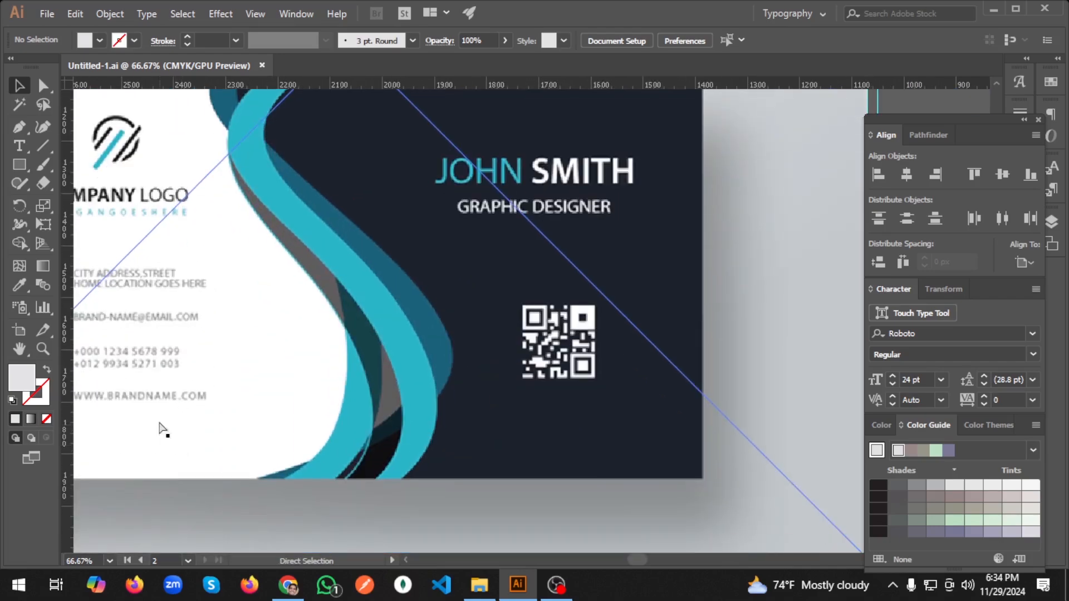
scroll(167, 431, left, 3)
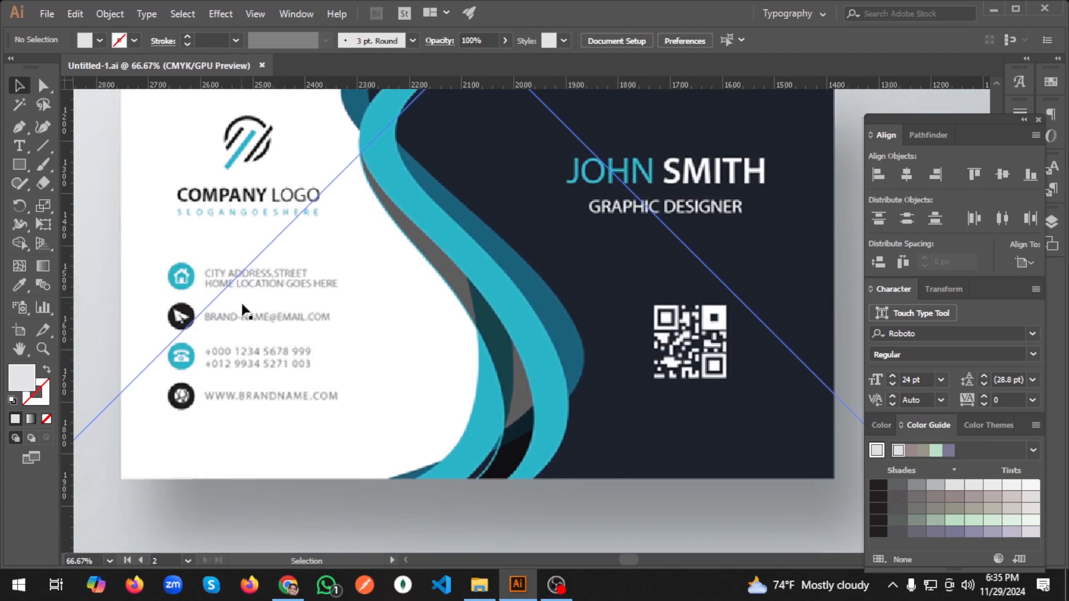
scroll(669, 266, down, 4)
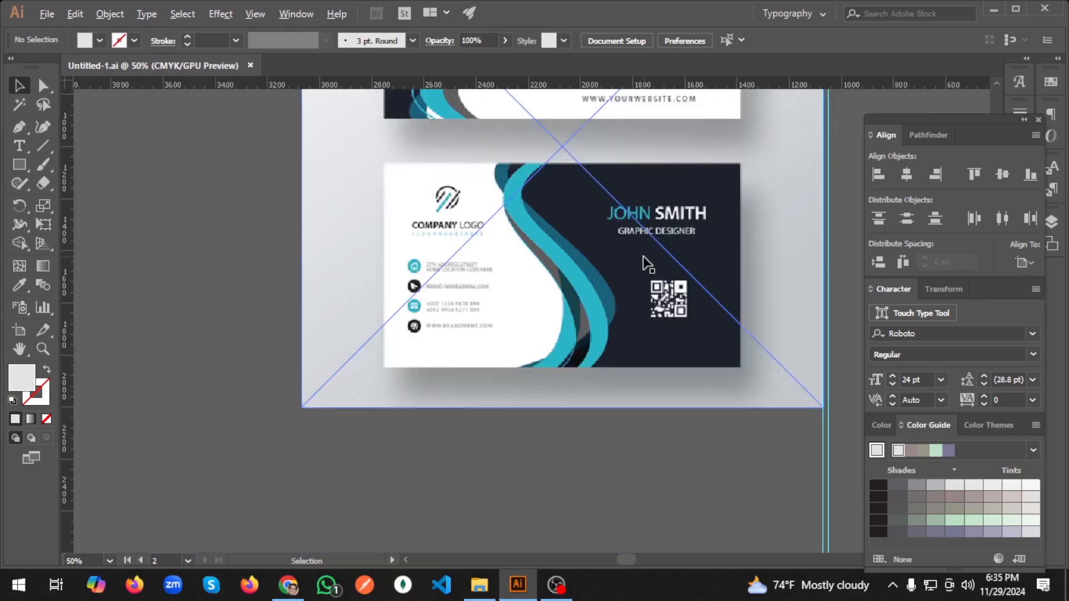
scroll(634, 258, right, 5)
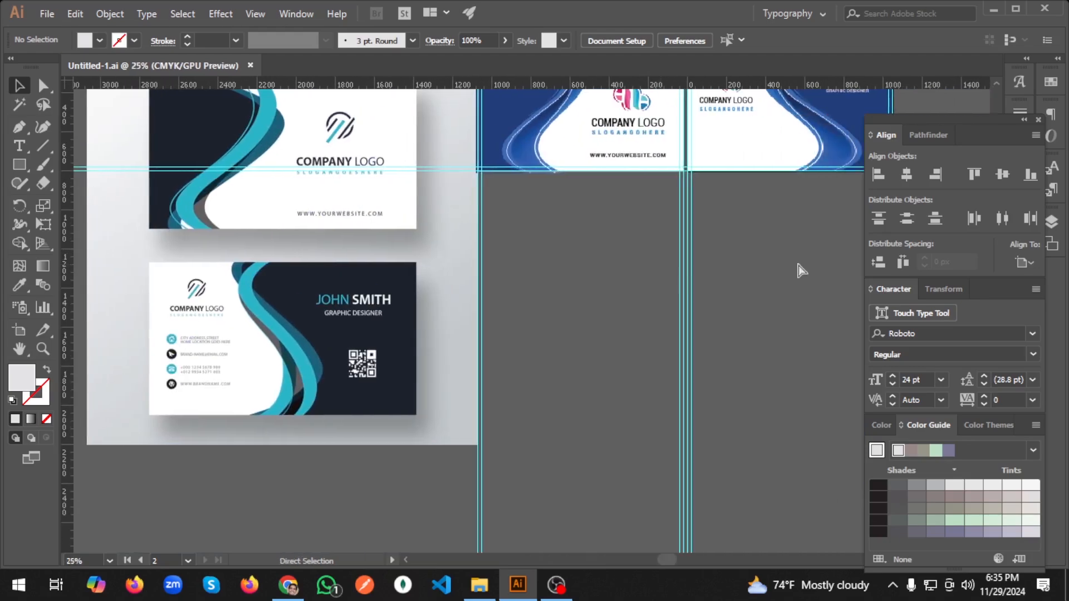
scroll(819, 249, up, 3)
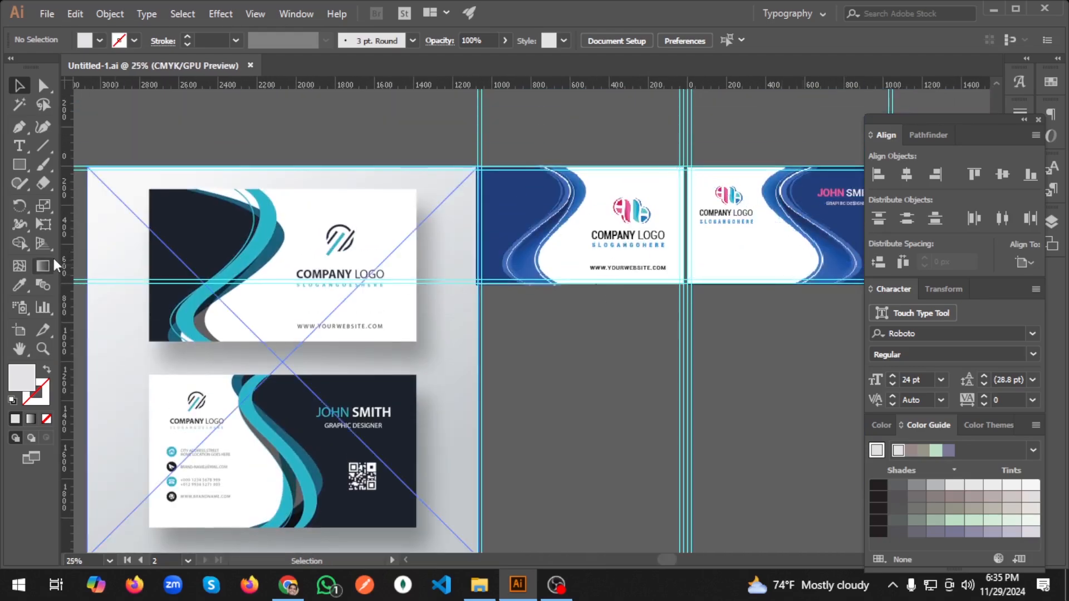
Draw a circle about 92 px in diameter with the Ellipse tool on the back card's white area, below the slogan, for the first contact icon.
click(20, 165)
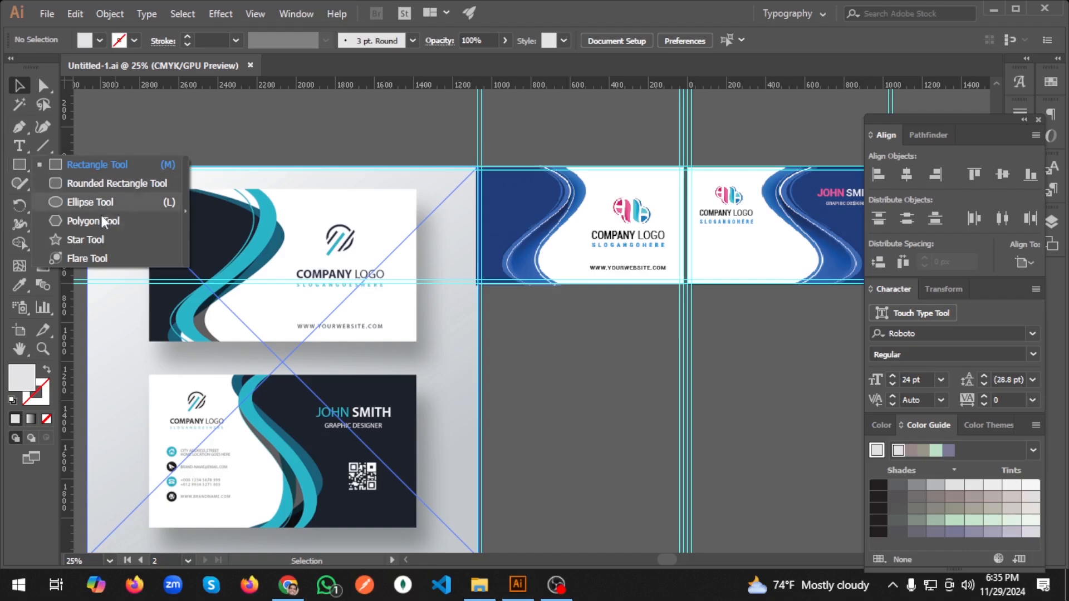
click(85, 203)
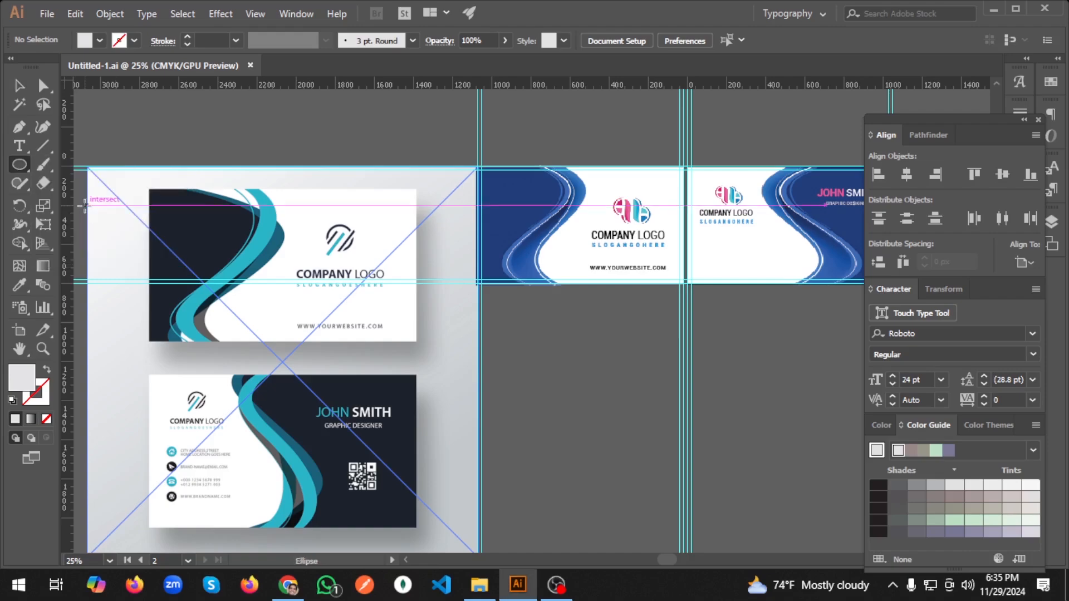
drag(704, 240, 715, 252)
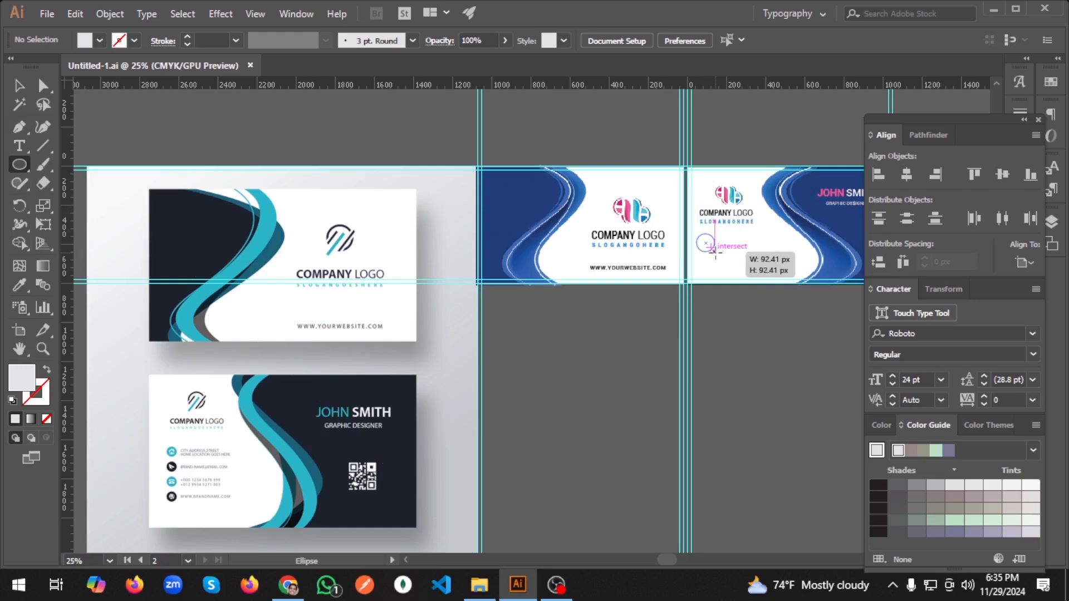
drag(716, 253, 715, 252)
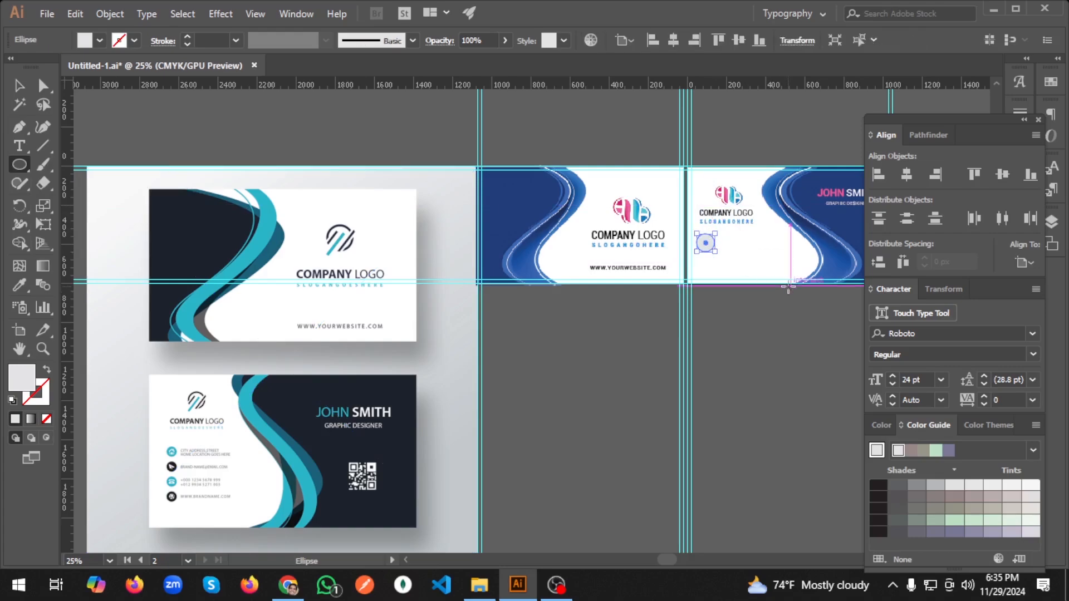
Scale the back card's logo and slogan group down proportionally to about 286 px wide.
scroll(761, 235, up, 1)
scroll(760, 236, up, 1)
click(19, 85)
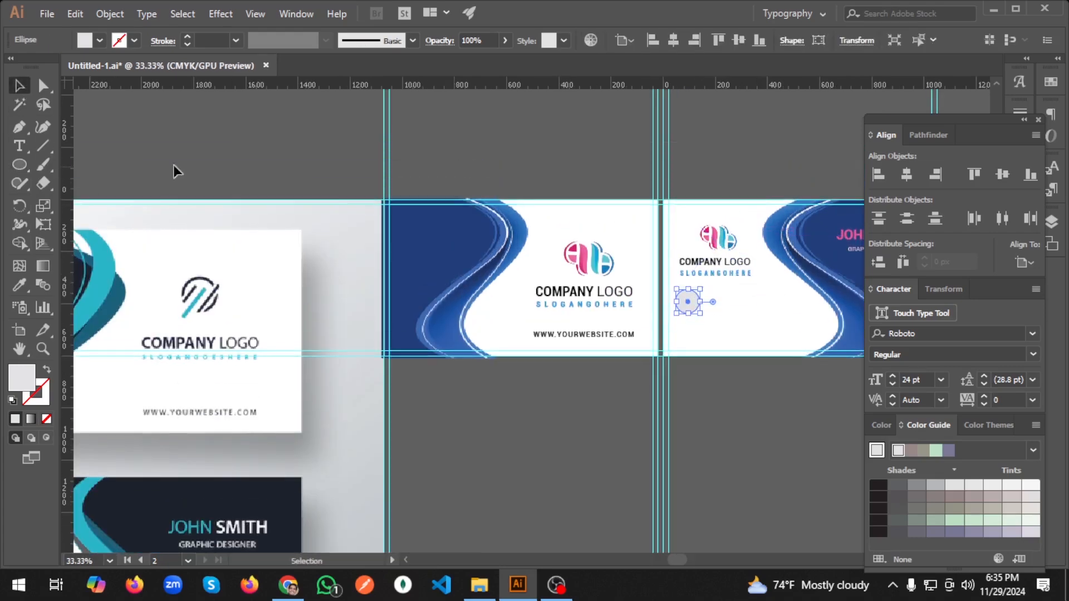
click(734, 258)
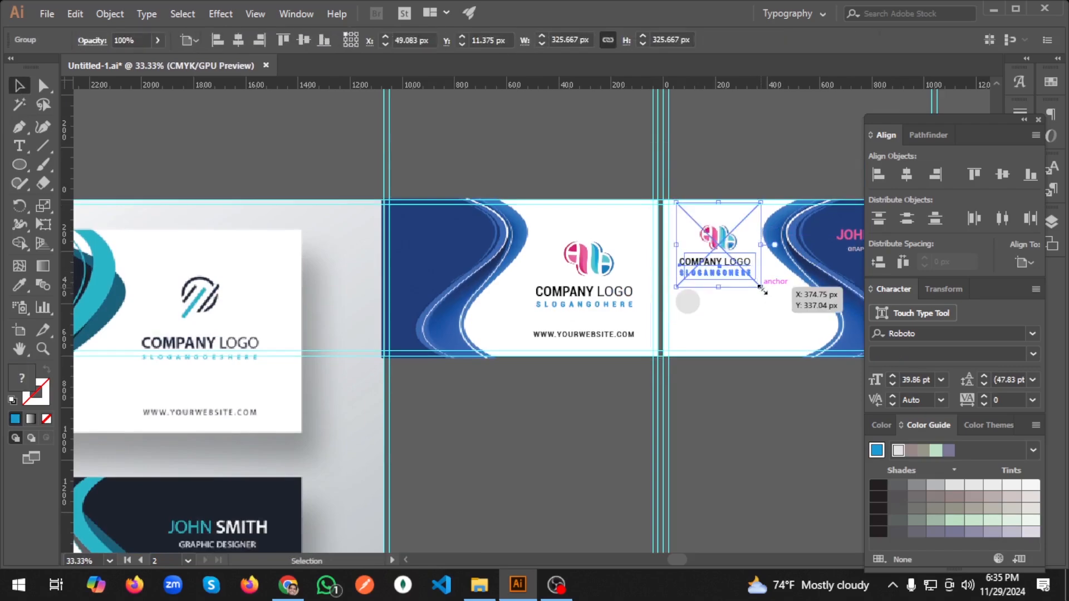
drag(761, 288, 756, 284)
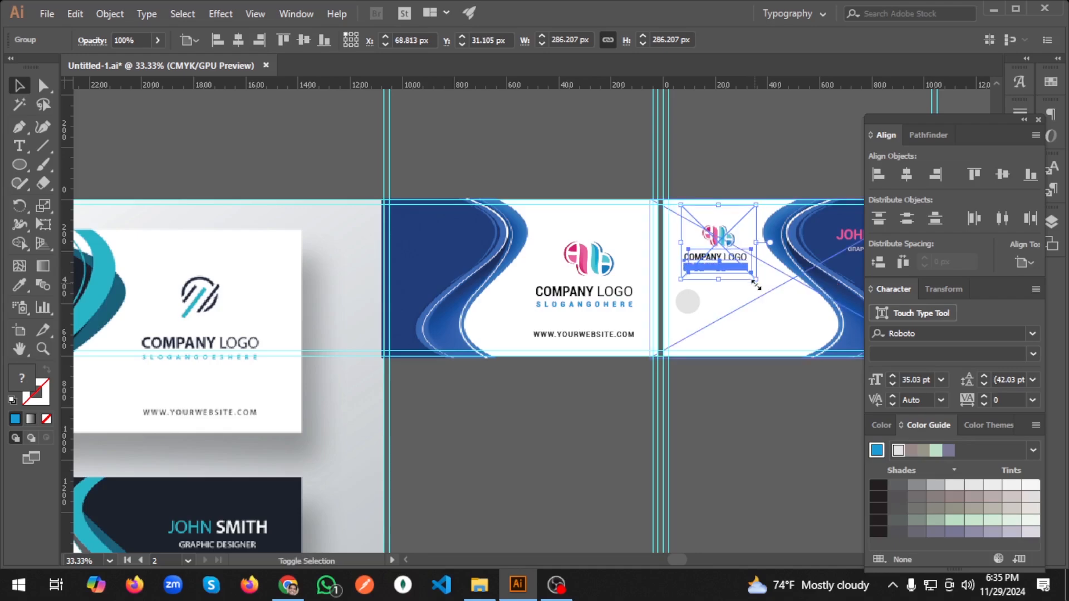
Move the resized logo group up 30 px on the back card's white area.
key(shift+Up)
key(shift+Up)
key(shift+Up)
key(shift+Up)
key(shift+Up)
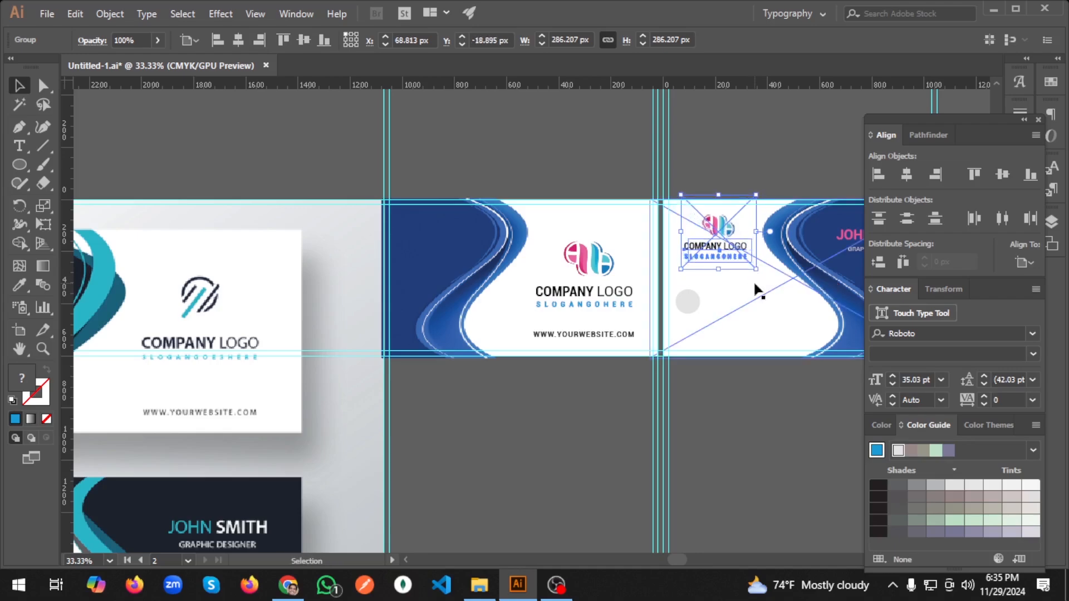
key(shift+Down)
key(shift+Down)
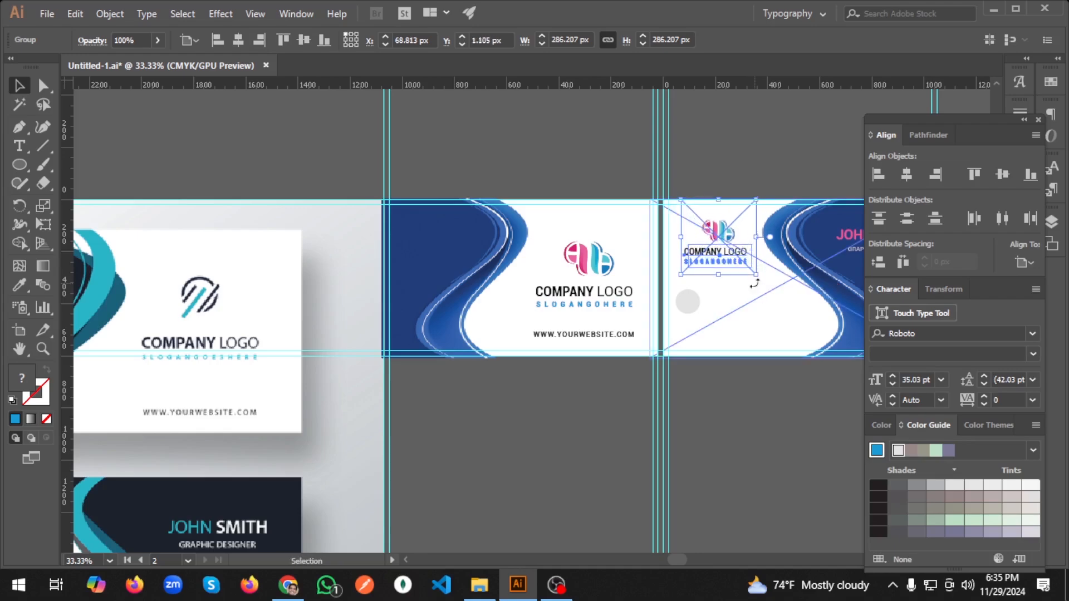
click(761, 411)
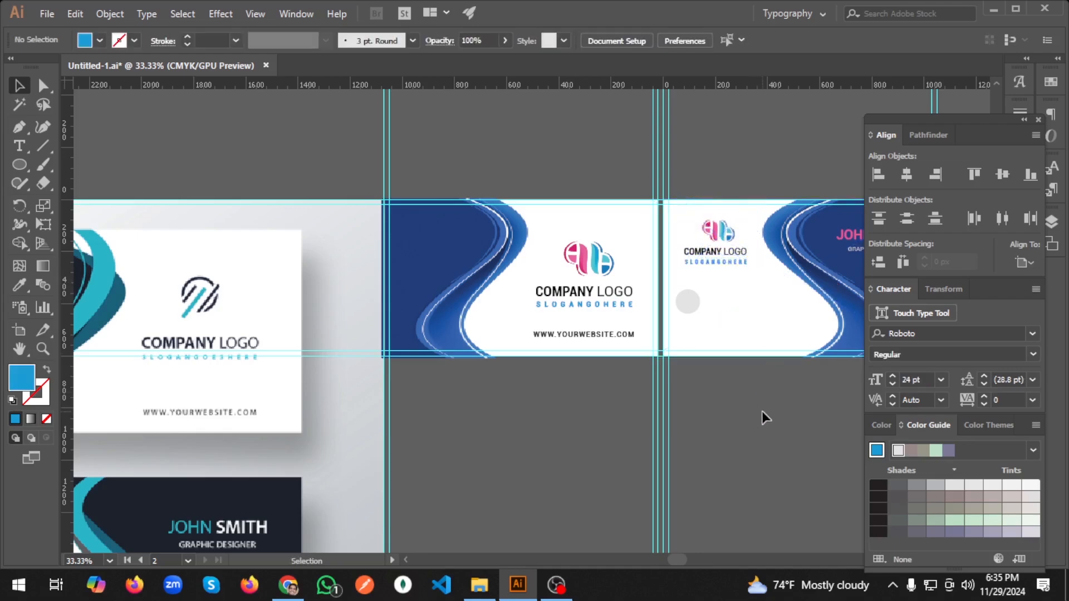
Ungroup the back card's logo group and its nested group into a separate logo image and text.
click(740, 247)
scroll(740, 251, up, 3)
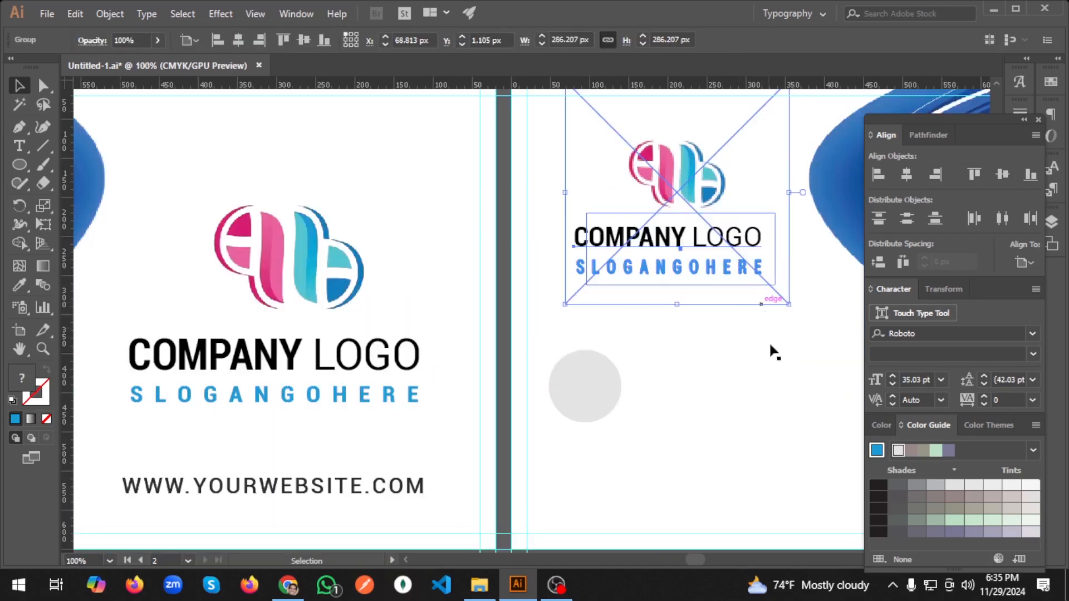
right_click(713, 234)
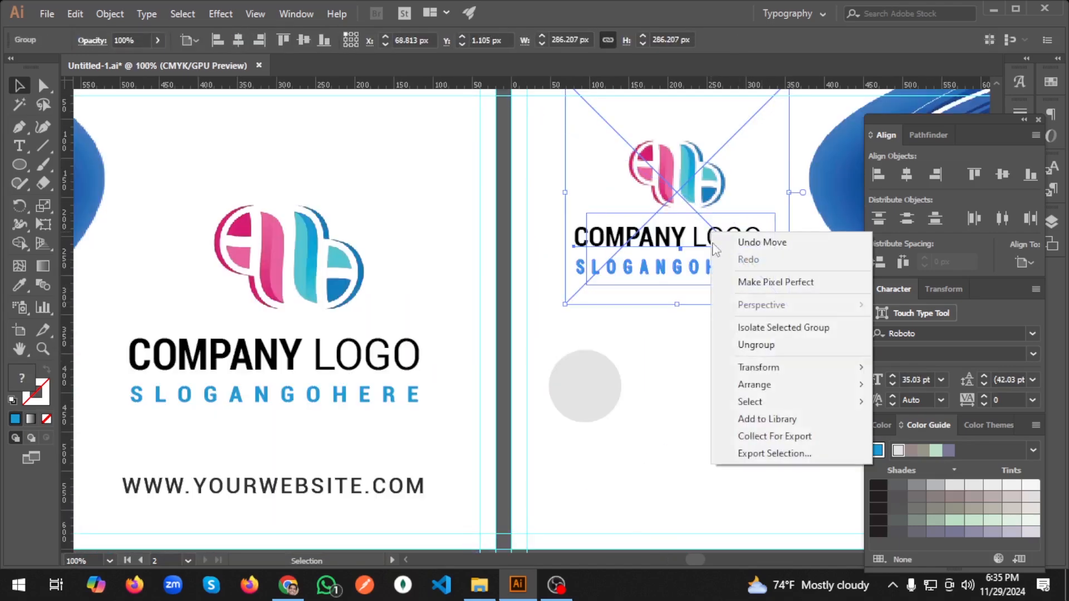
click(749, 345)
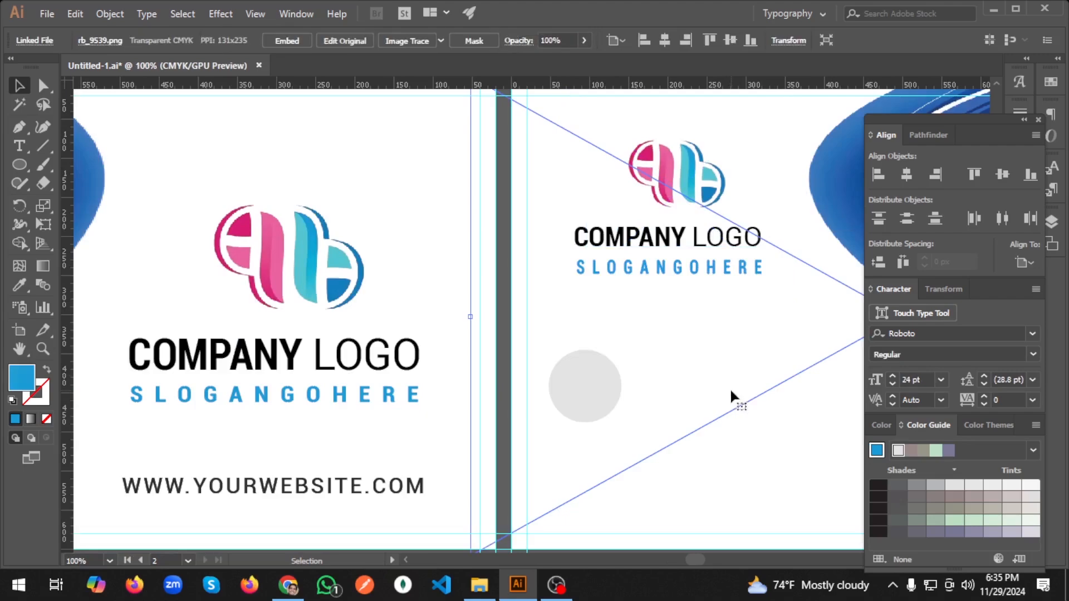
click(677, 159)
key(Left)
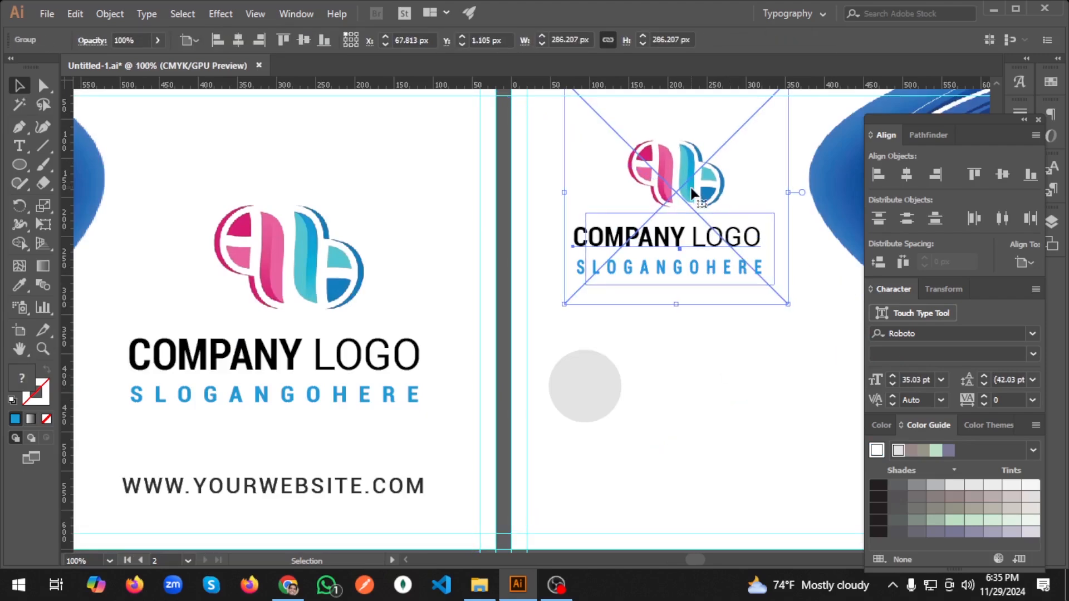
key(ctrl+z)
right_click(704, 184)
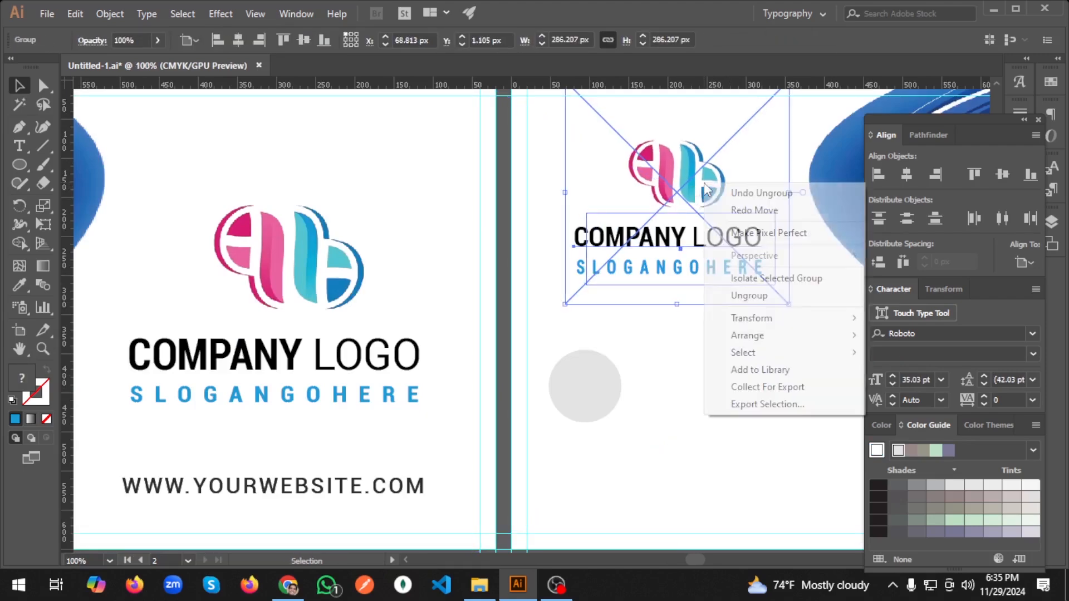
click(749, 295)
Nudge the back card's logo image left about 11 px to centre it above the company name.
click(686, 155)
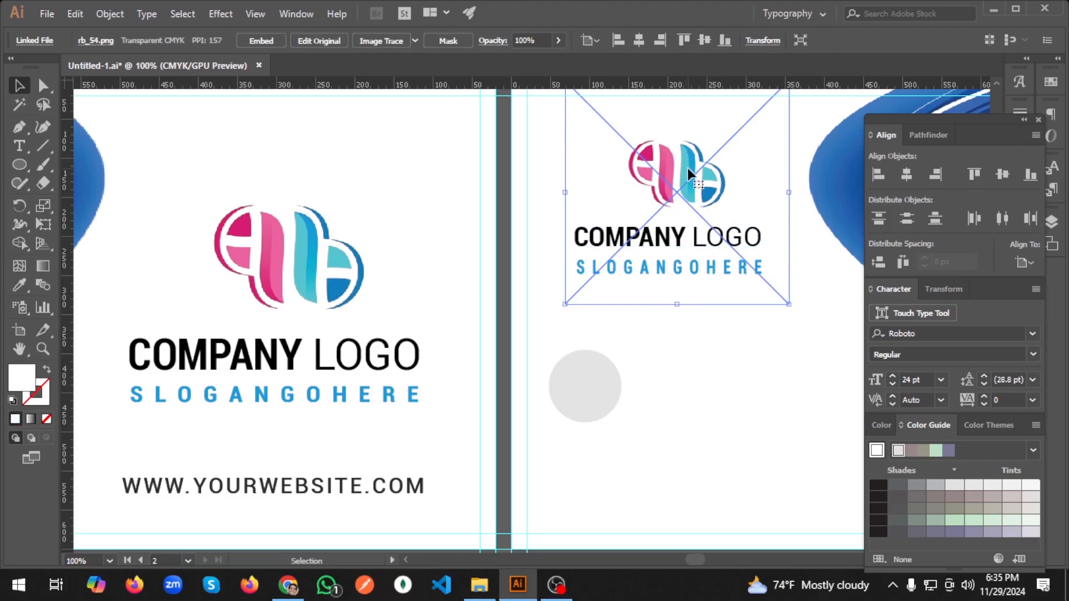
key(Left)
key(Left)
key(Left)
key(Left)
key(Left)
key(Left)
key(Left)
key(Left)
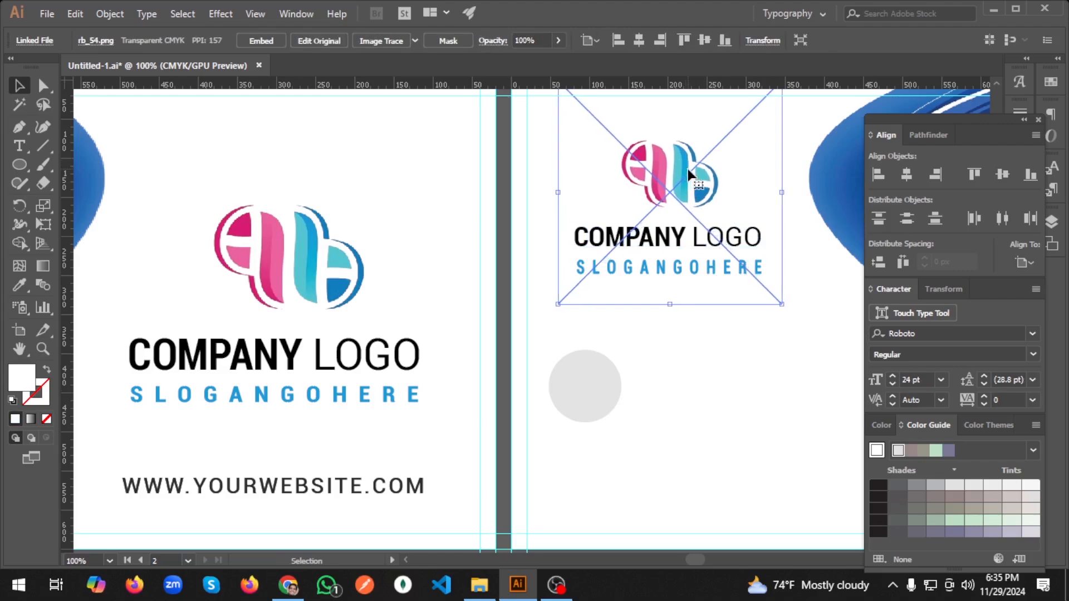
key(Left)
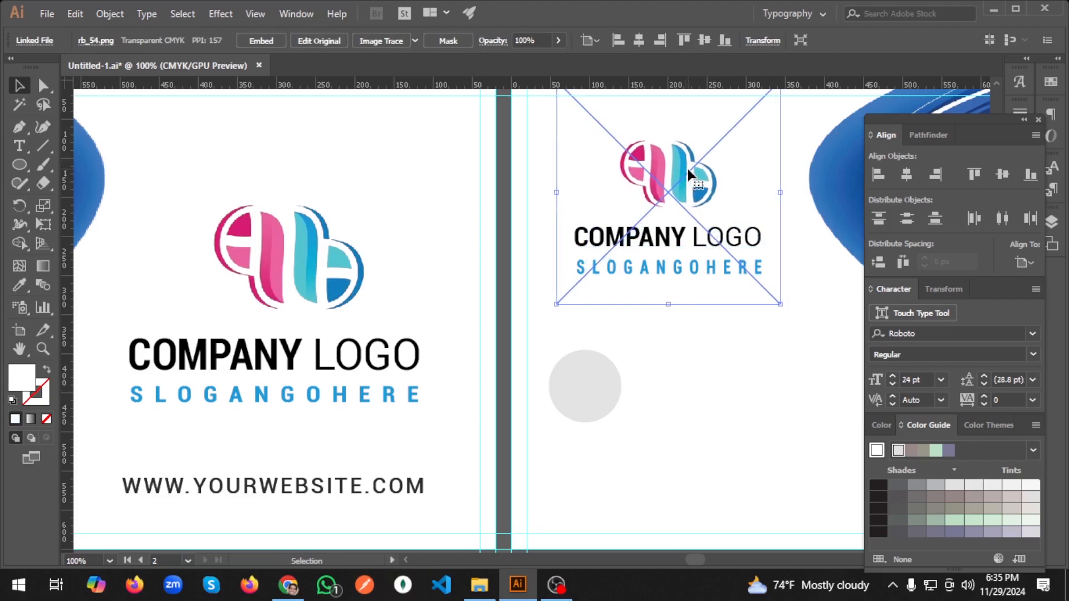
shift+click(719, 261)
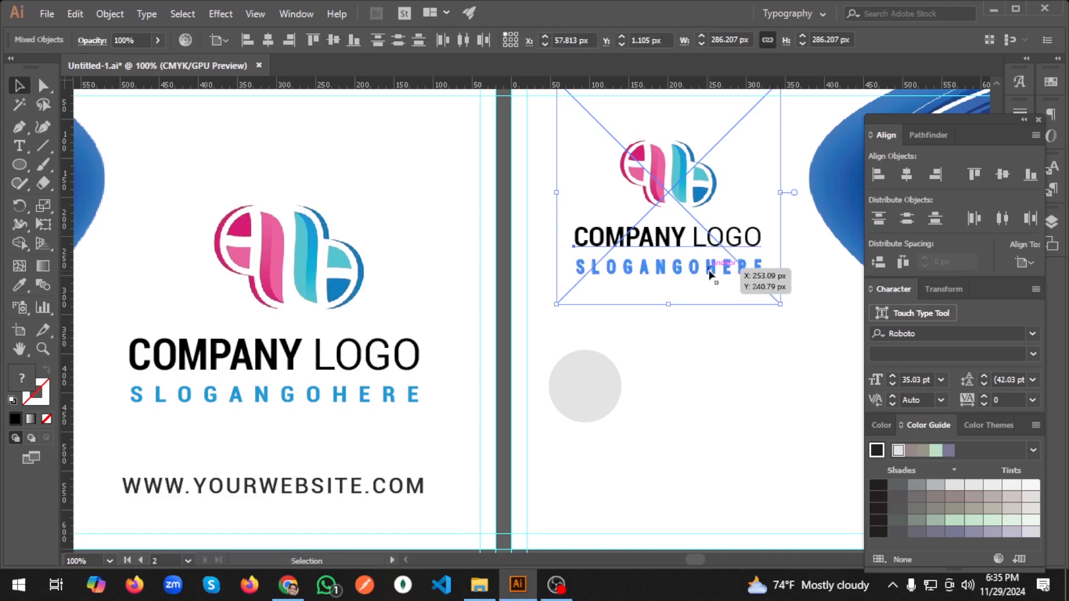
key(ctrl+g)
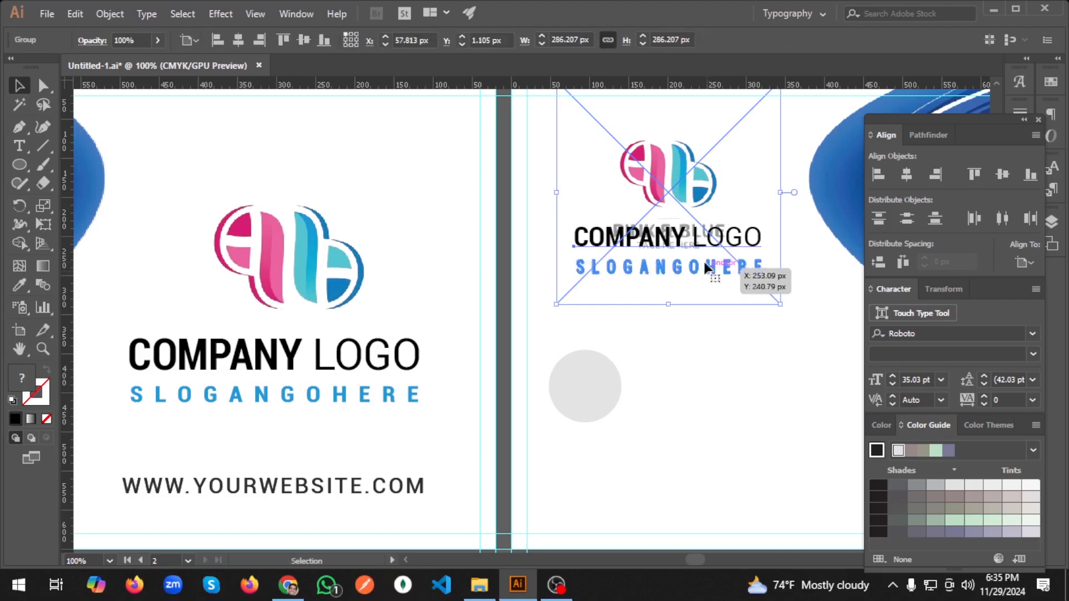
key(ctrl+z)
click(727, 324)
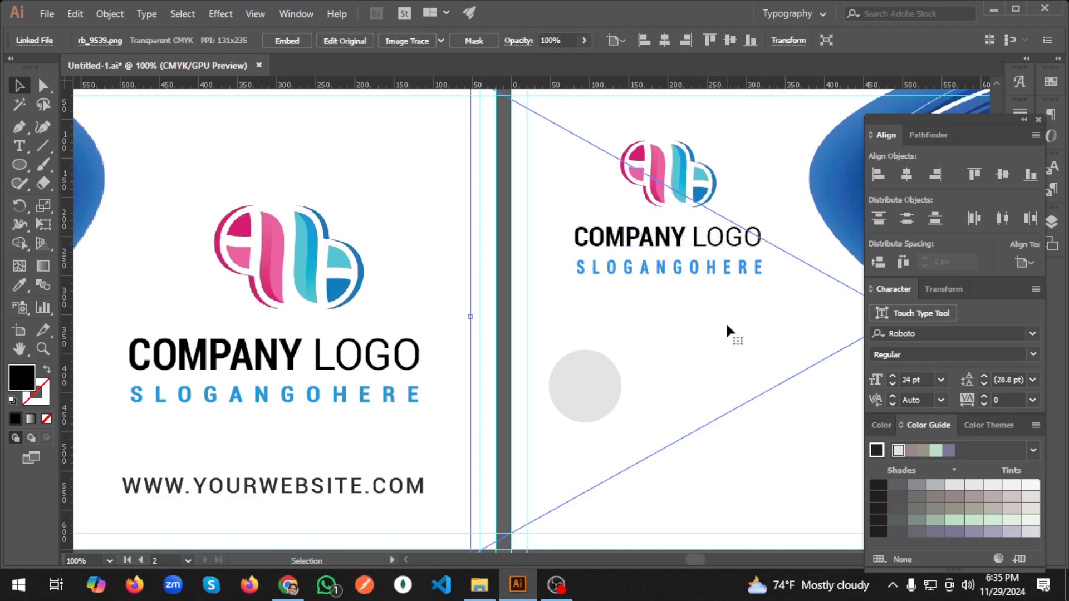
click(692, 205)
shift+click(683, 269)
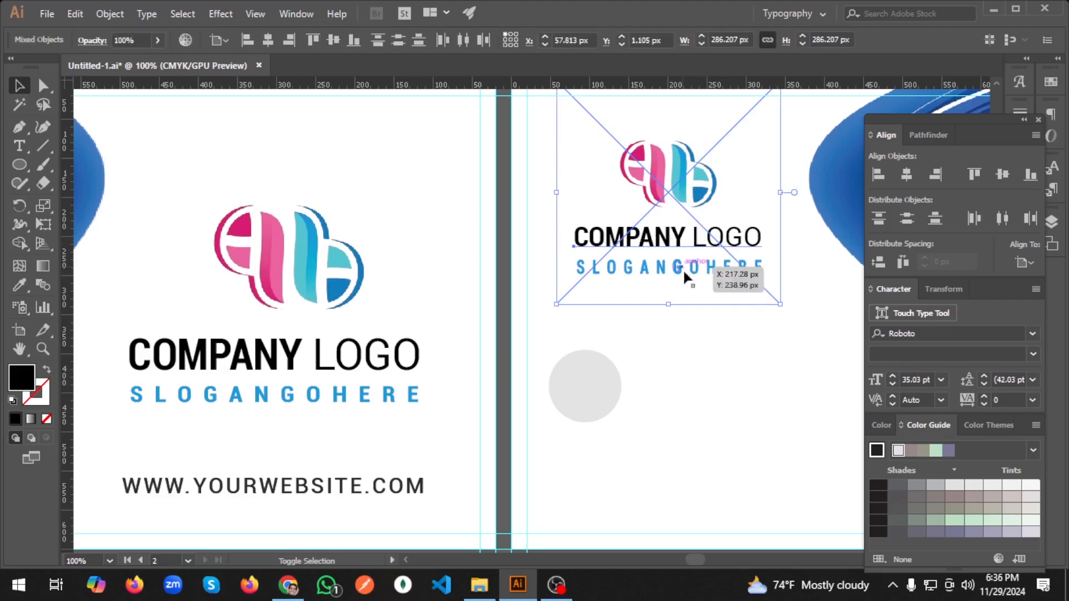
click(685, 358)
Group the back card's logo image with the company name and slogan text, and save the document.
click(693, 287)
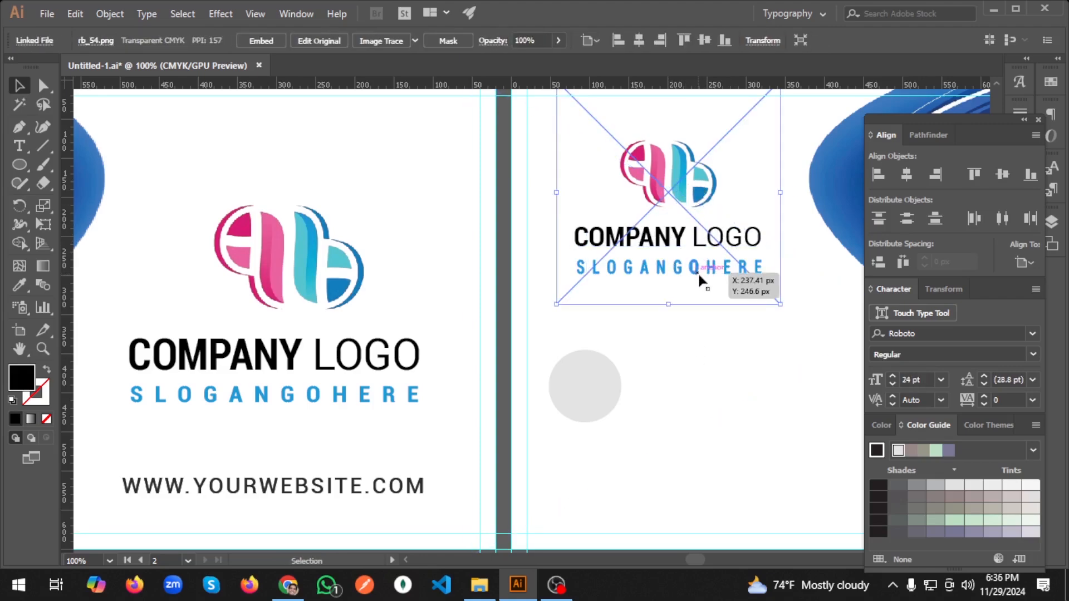
shift+click(699, 246)
key(ctrl+g)
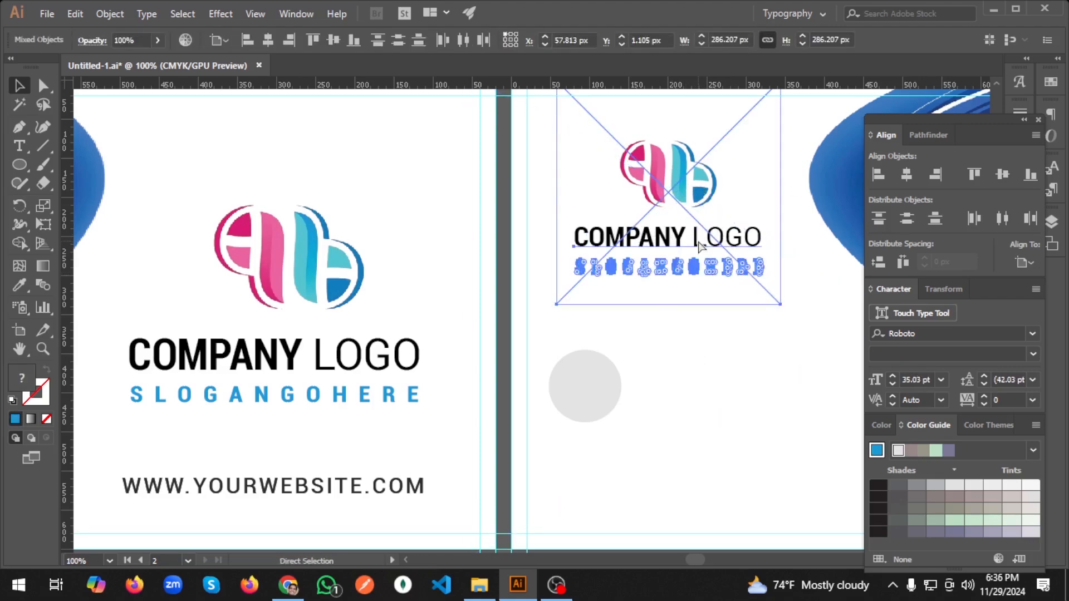
click(704, 368)
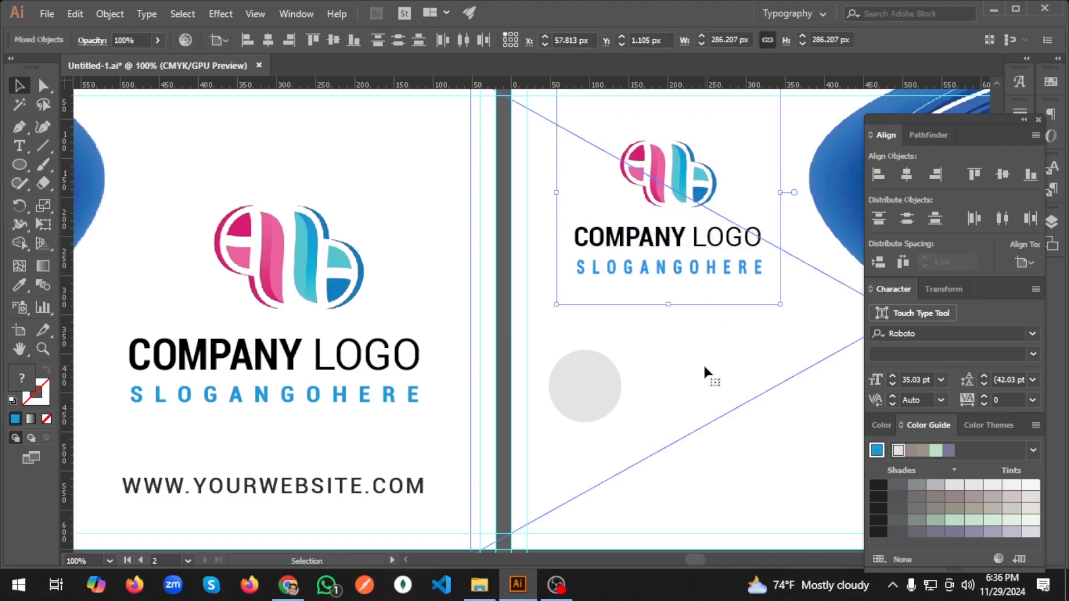
scroll(741, 270, down, 1)
scroll(733, 269, down, 2)
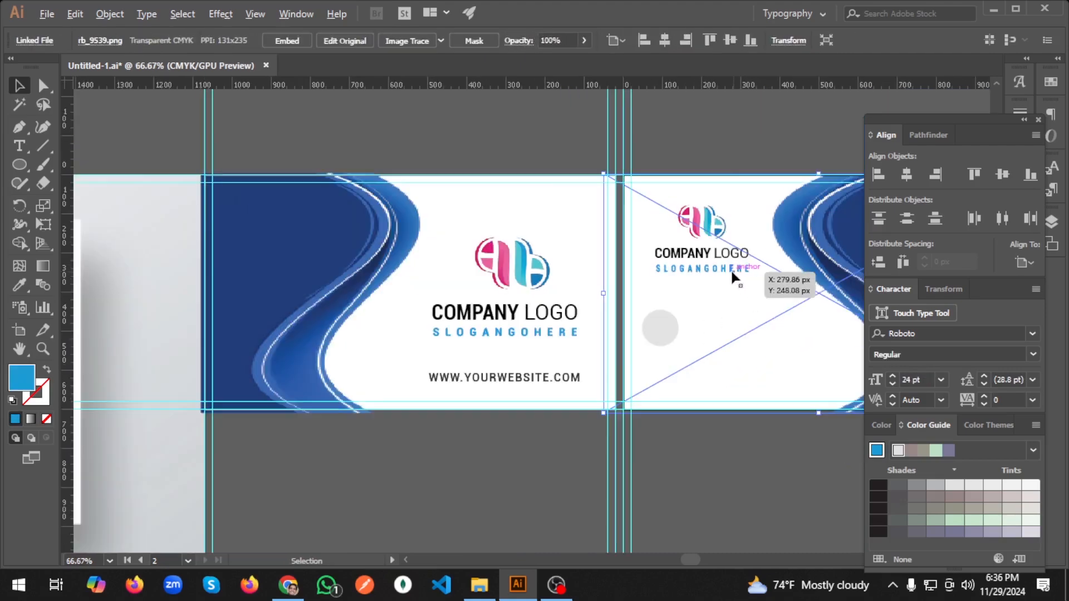
click(725, 135)
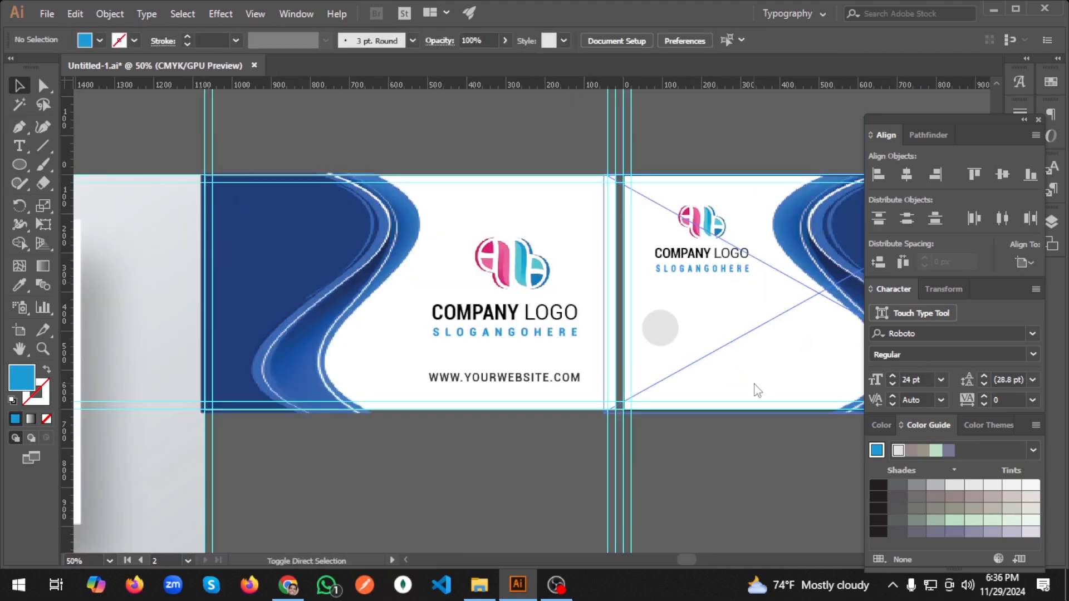
Scale the grey contact circle down to about 40 px and place a copy directly below it.
click(669, 330)
scroll(690, 336, up, 1)
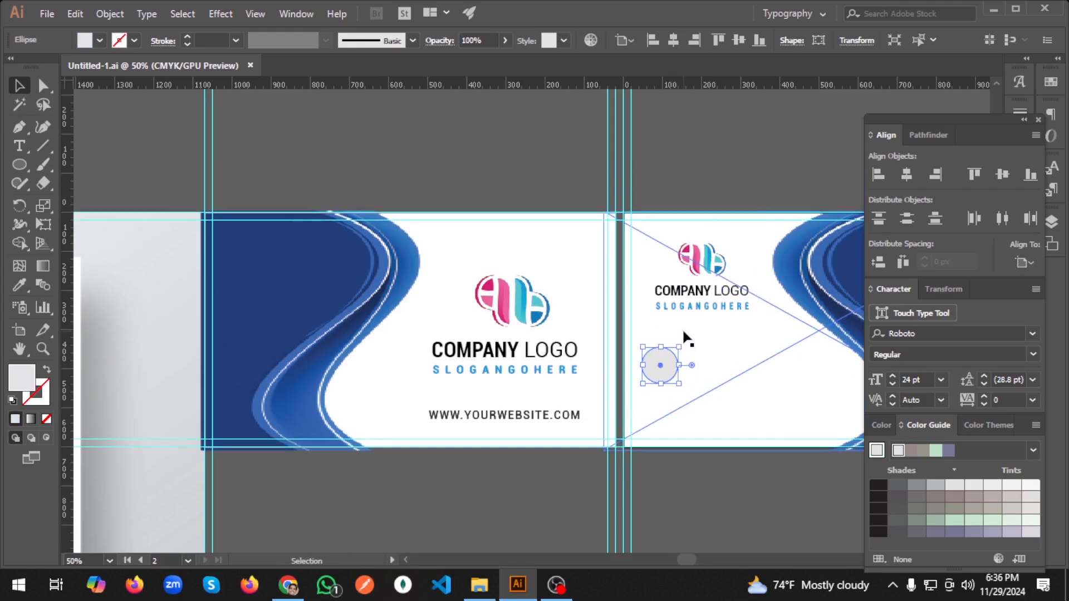
scroll(692, 384, up, 2)
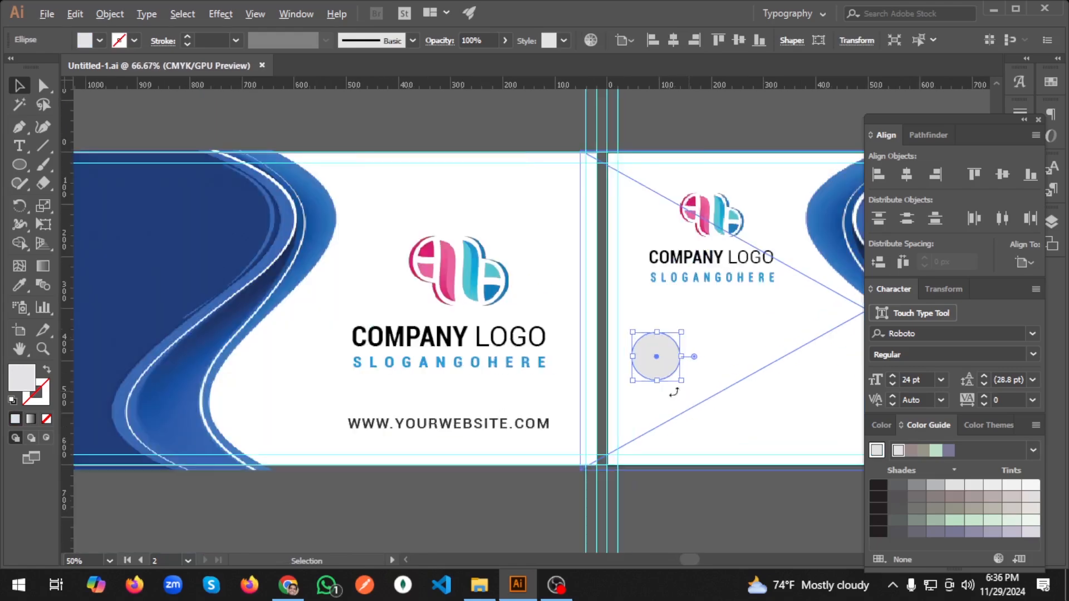
drag(686, 377, 642, 352)
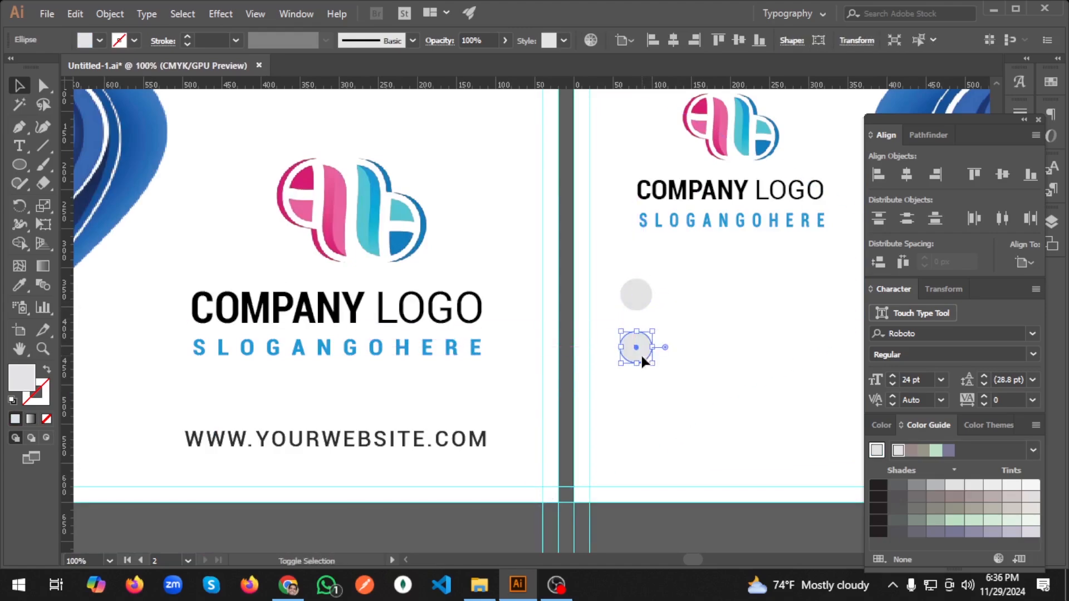
Repeat the circle copy twice to form an evenly spaced column of four circles, as in the reference template.
scroll(618, 376, down, 8)
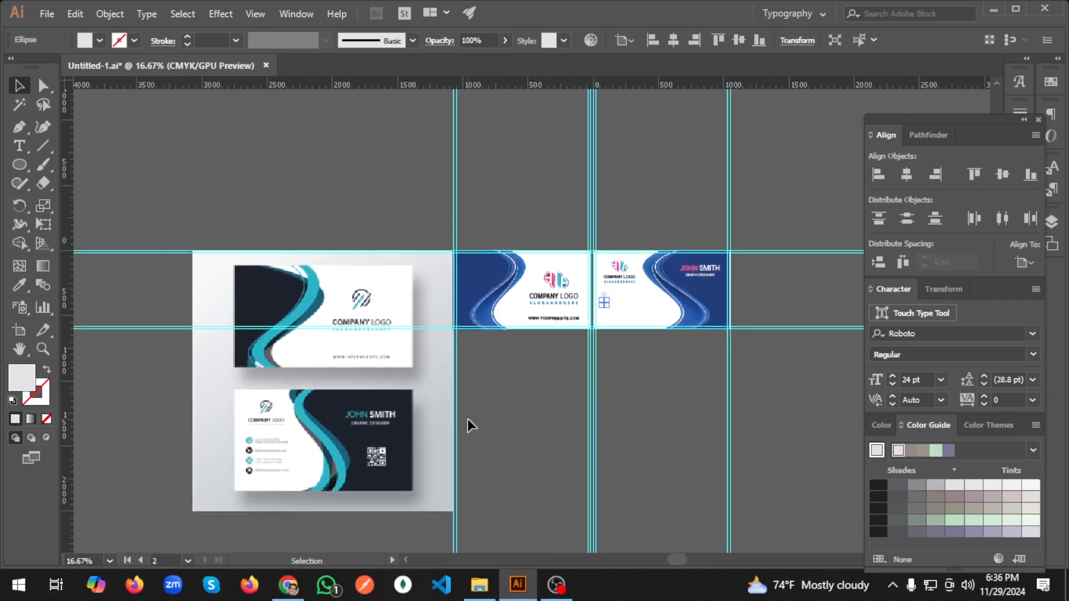
scroll(593, 333, up, 7)
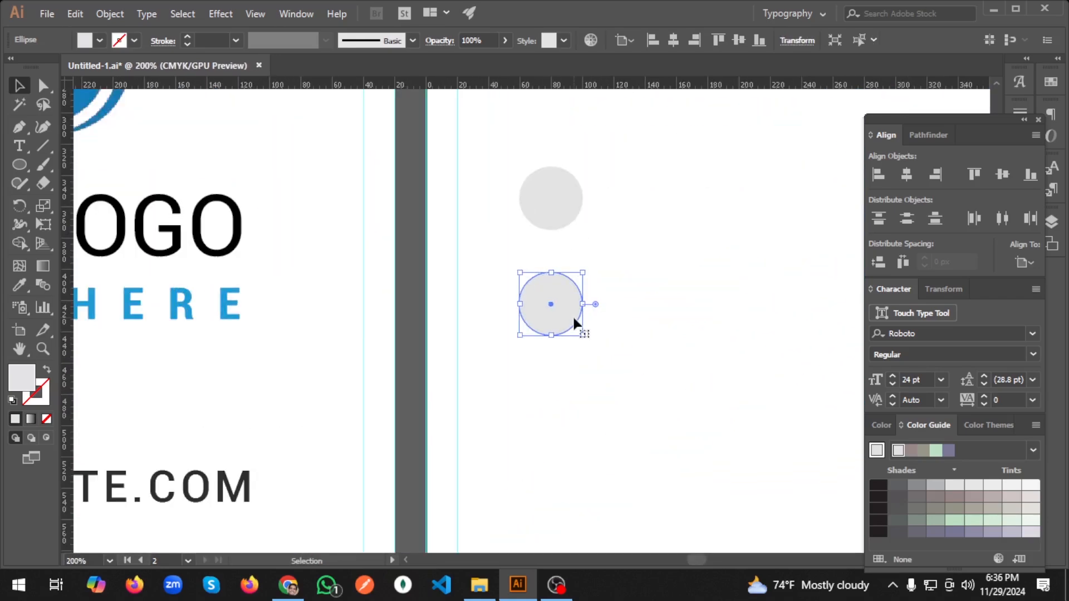
key(ctrl+d)
key(ctrl+d)
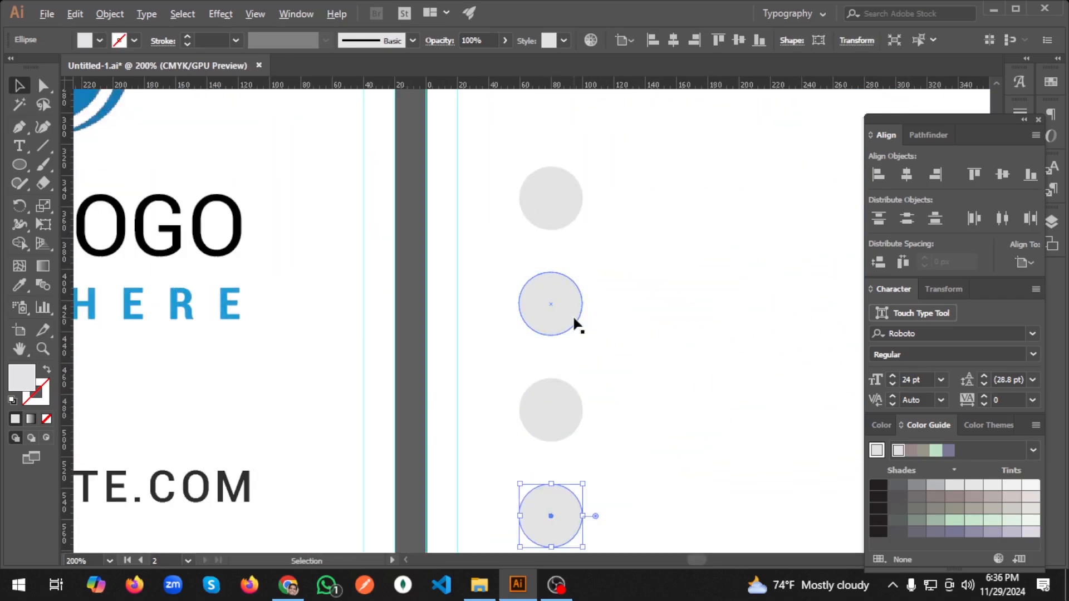
Move all four contact circles up together by 10 px, closer to the slogan.
scroll(577, 326, down, 2)
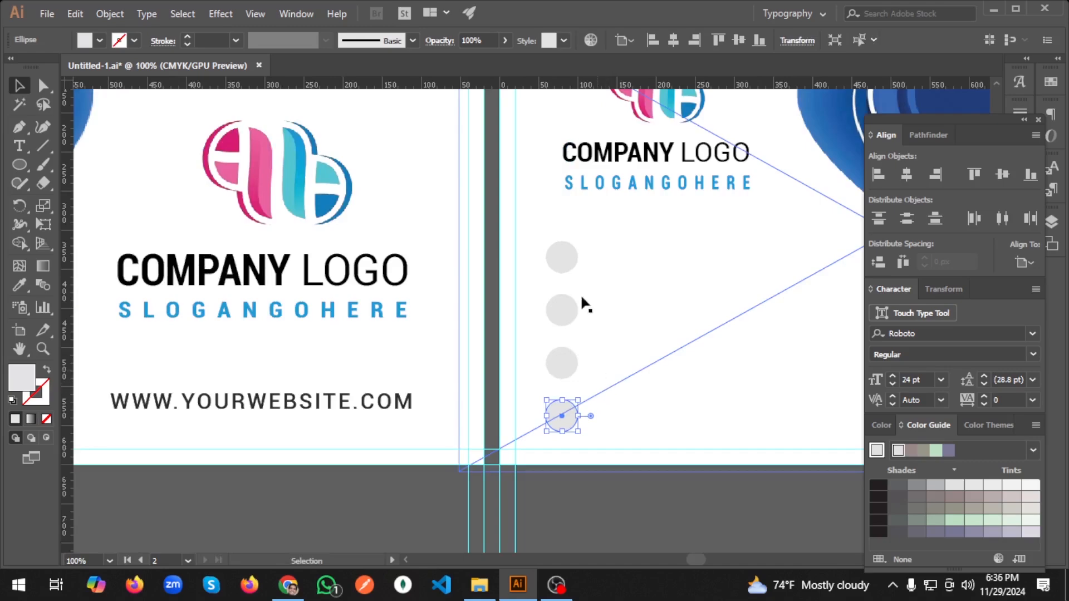
shift+click(571, 270)
shift+click(575, 306)
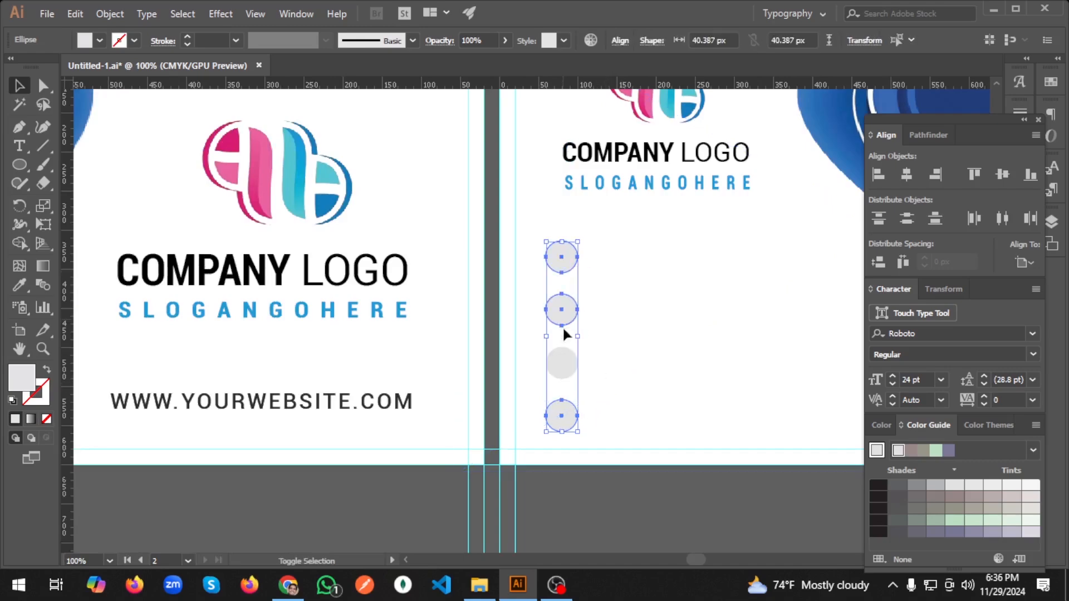
shift+click(563, 365)
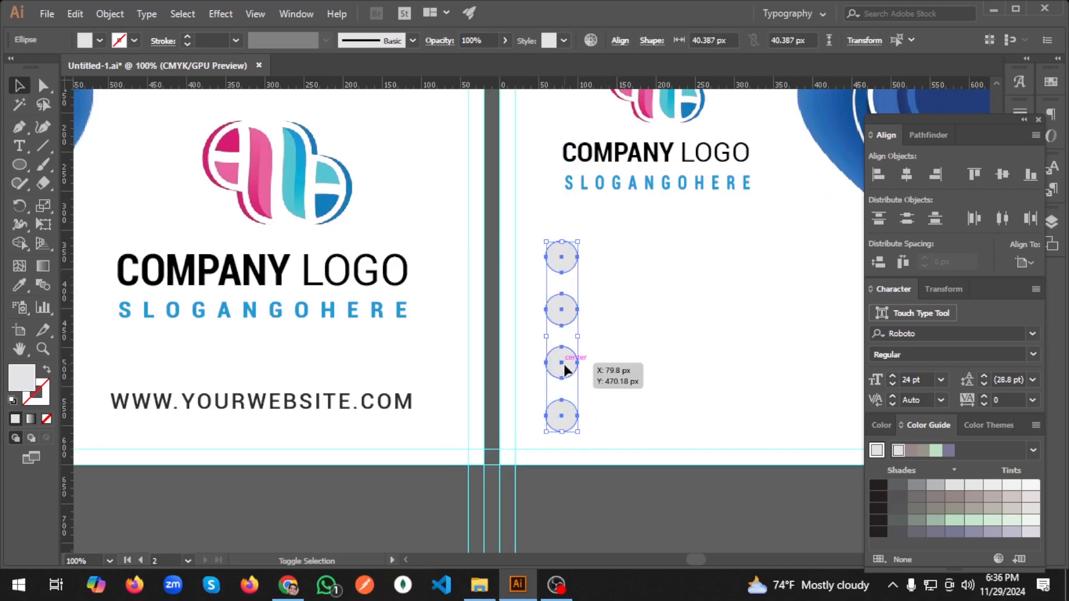
key(shift+Up)
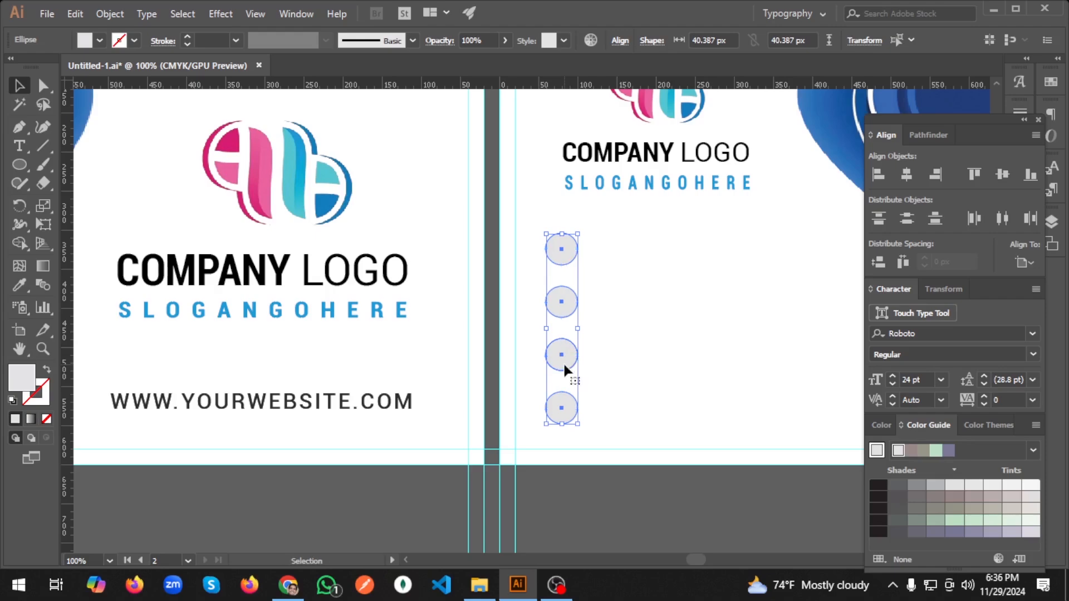
click(597, 526)
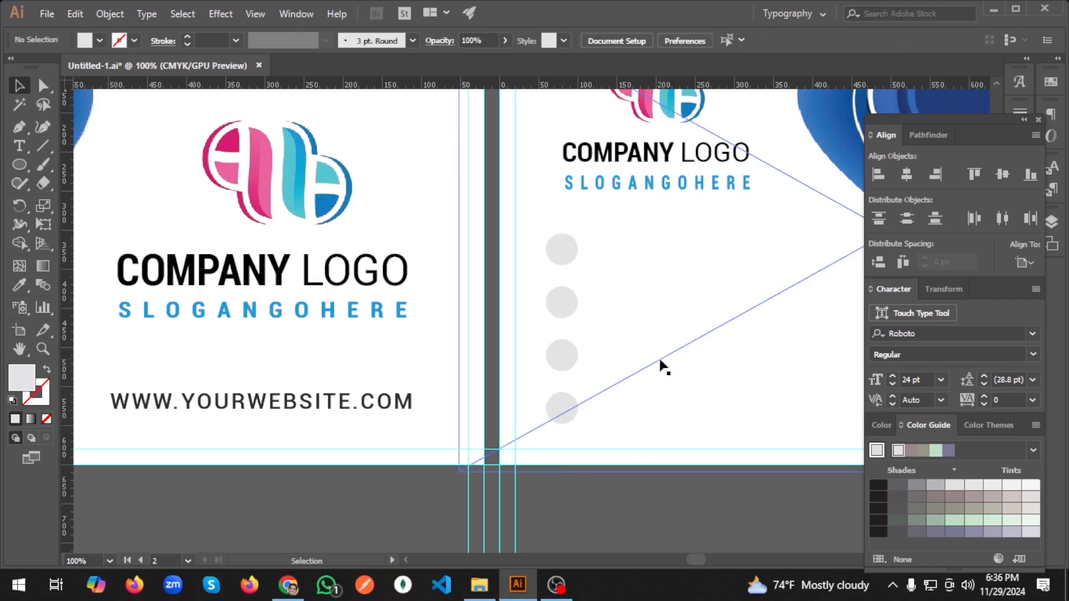
Fill the uppermost contact circle with the blue sampled from the front card's logo.
click(564, 253)
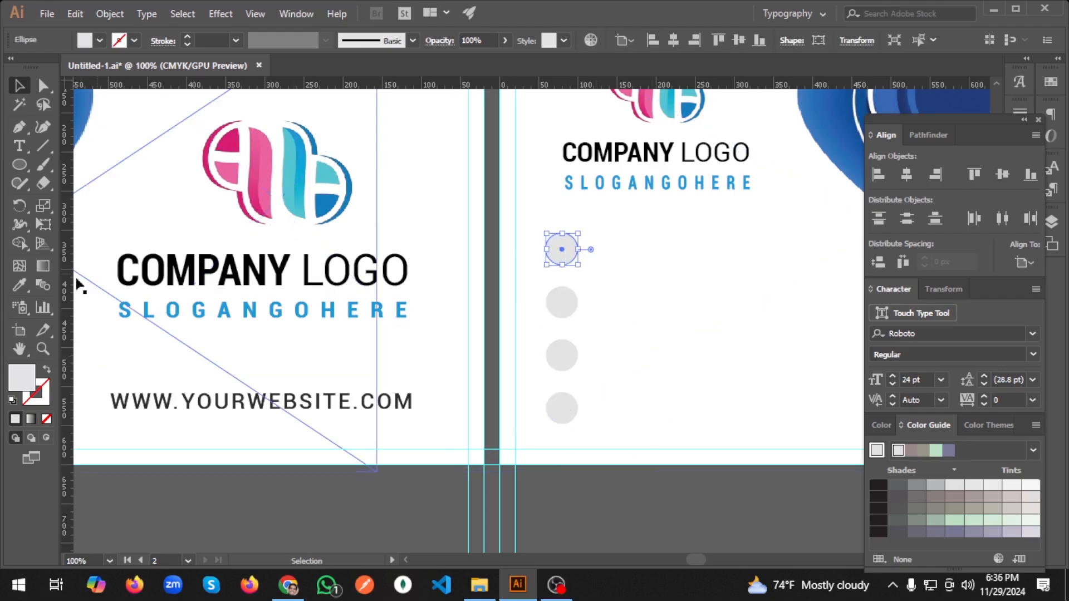
click(18, 287)
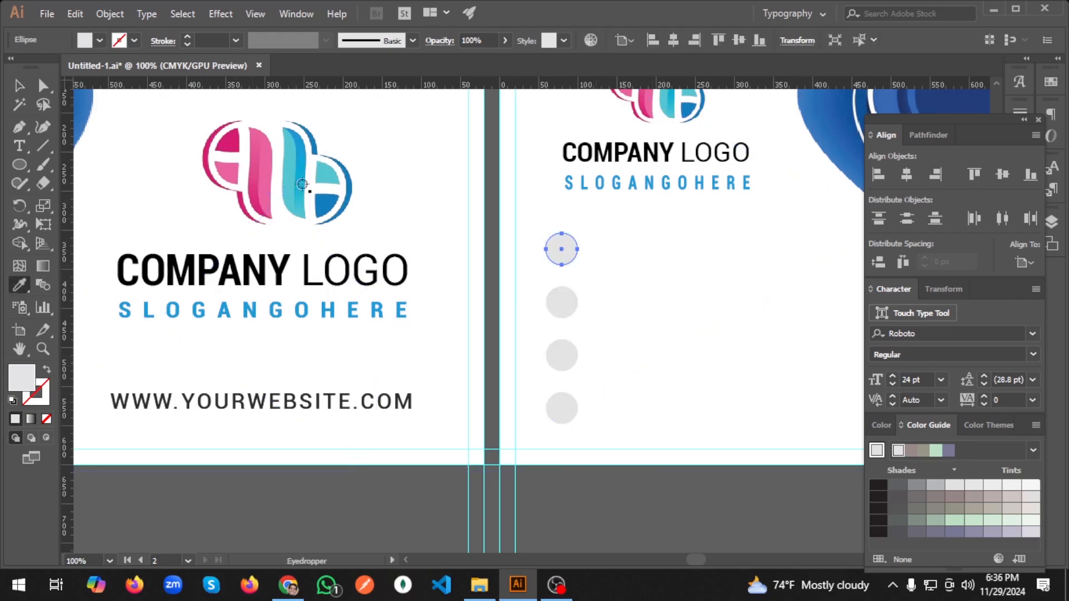
click(300, 149)
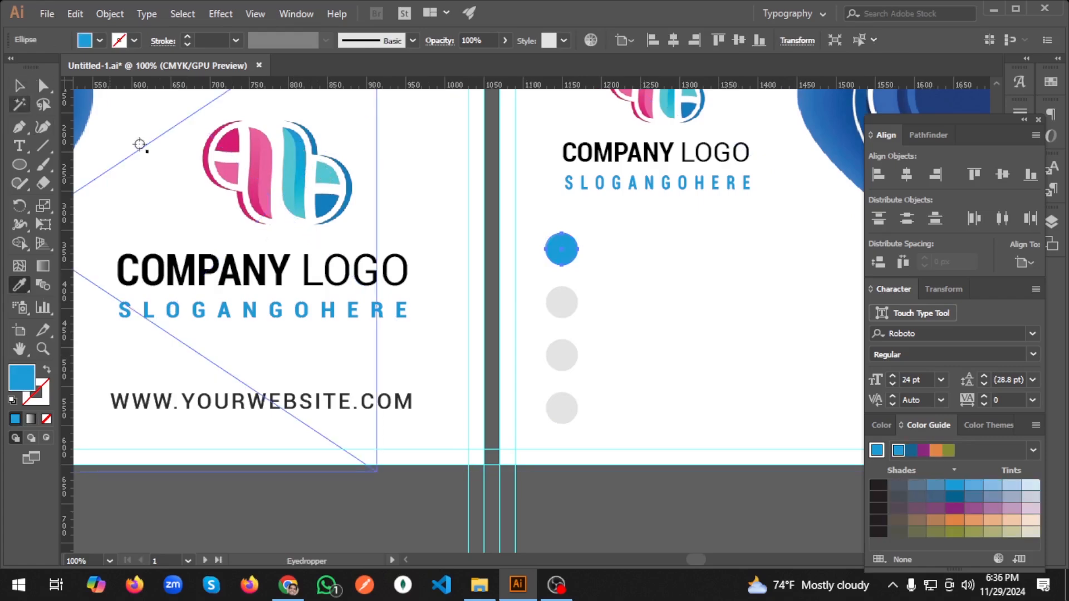
click(18, 85)
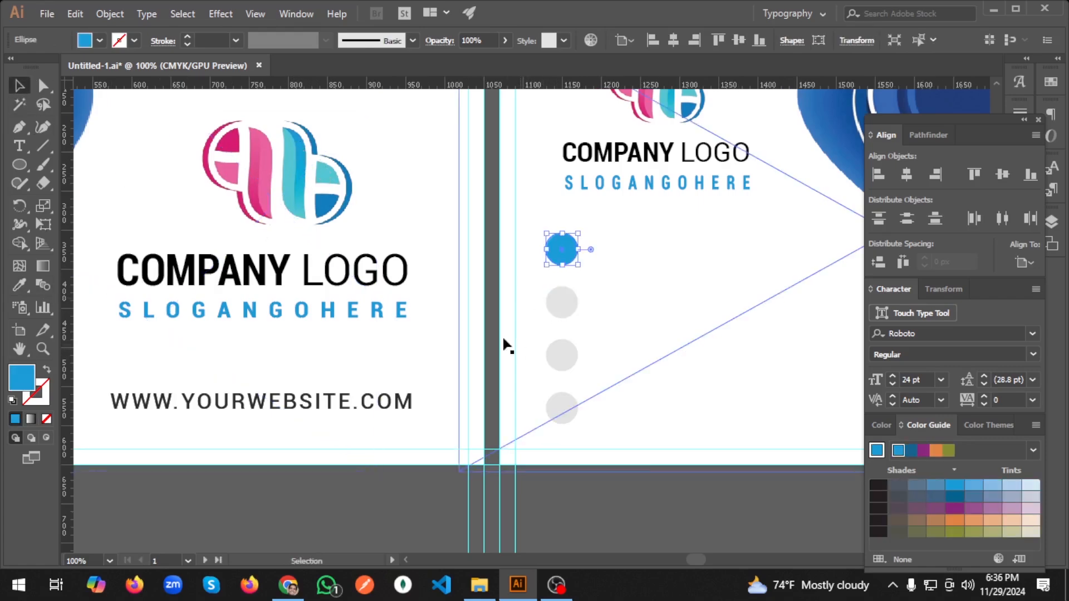
Fill the second and fourth contact circles with the pink sampled from the front card's logo.
key(a)
click(565, 314)
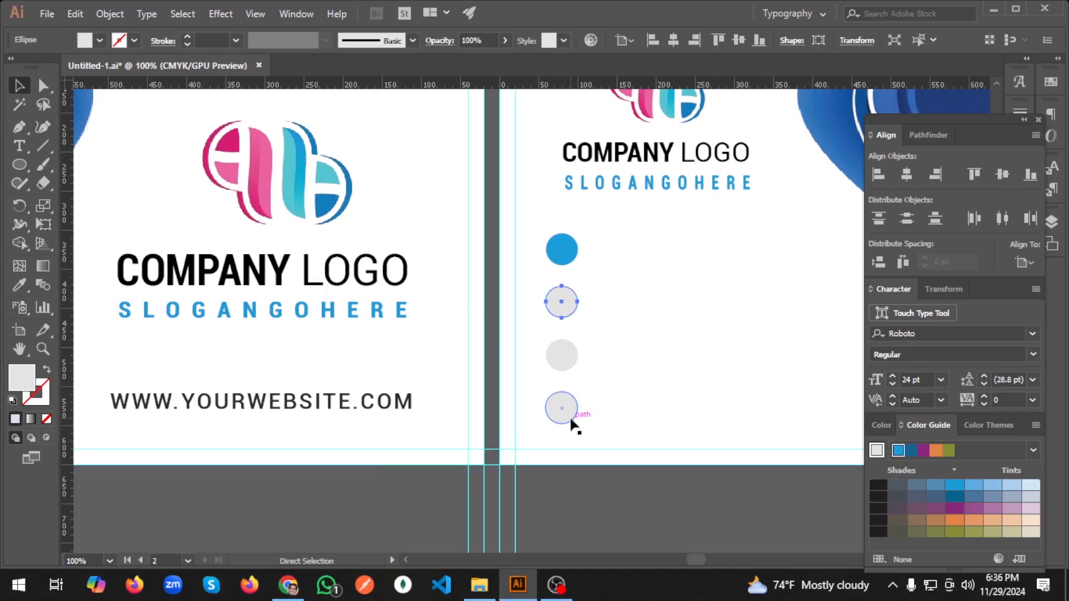
key(v)
shift+click(570, 416)
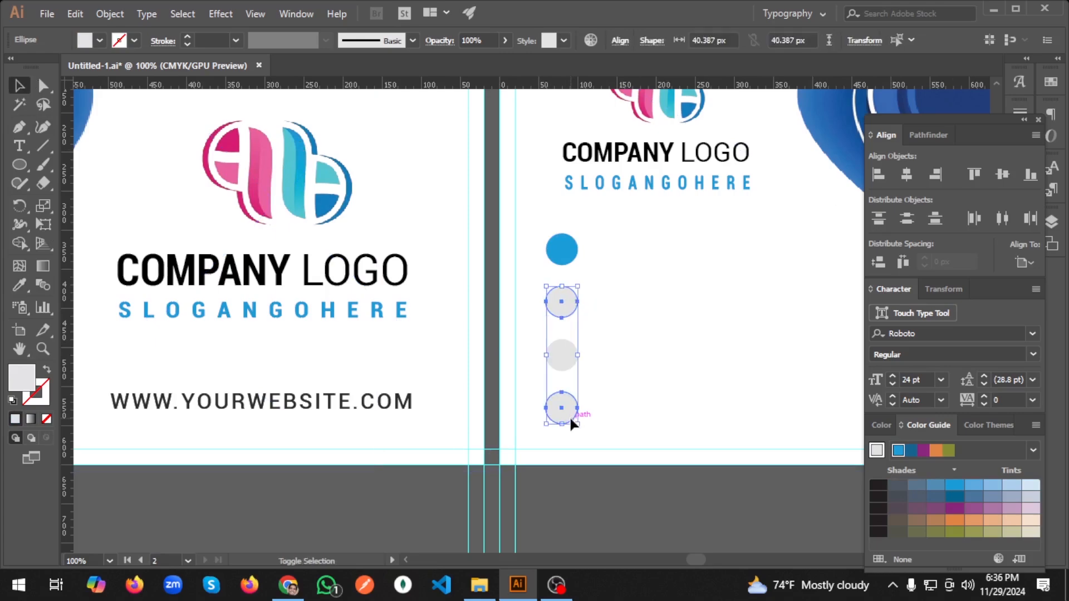
click(18, 285)
click(253, 162)
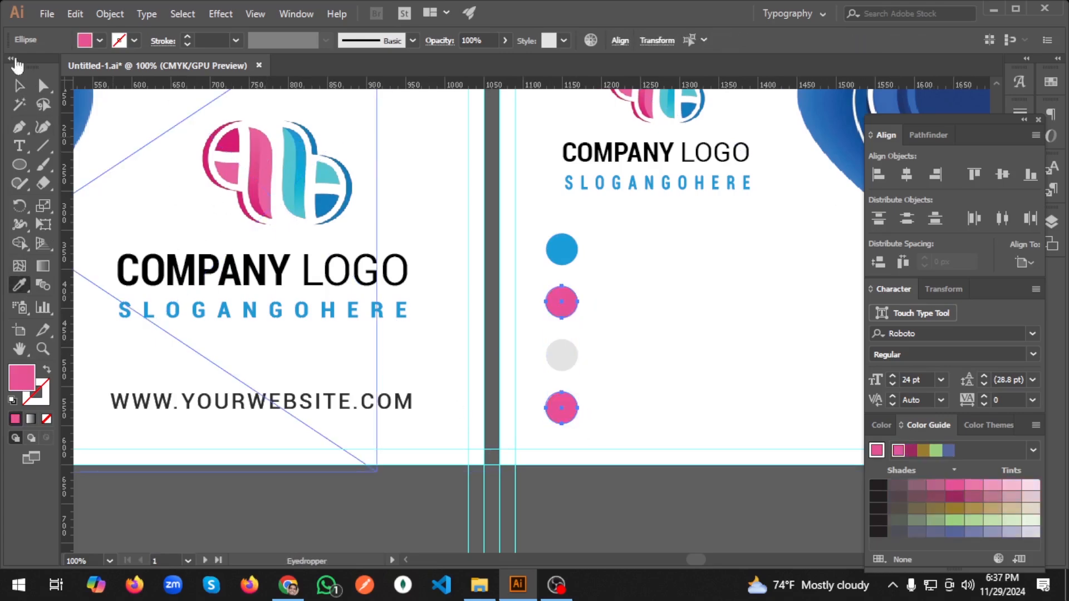
Fill the third contact circle with the same blue as the uppermost circle, using the Eyedropper.
click(18, 85)
click(559, 352)
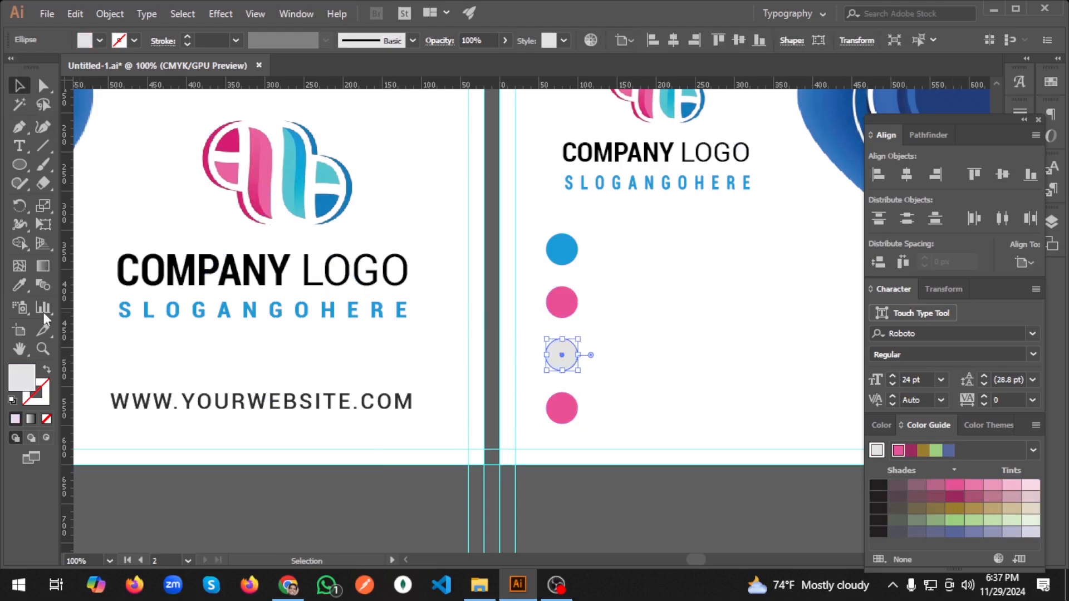
click(23, 283)
click(559, 249)
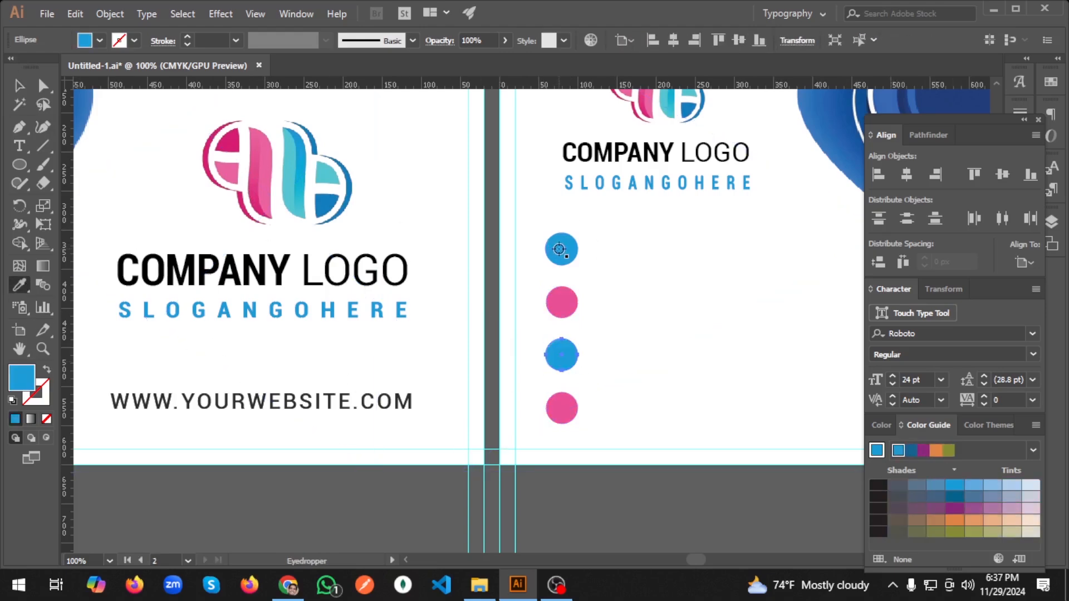
click(18, 85)
click(758, 301)
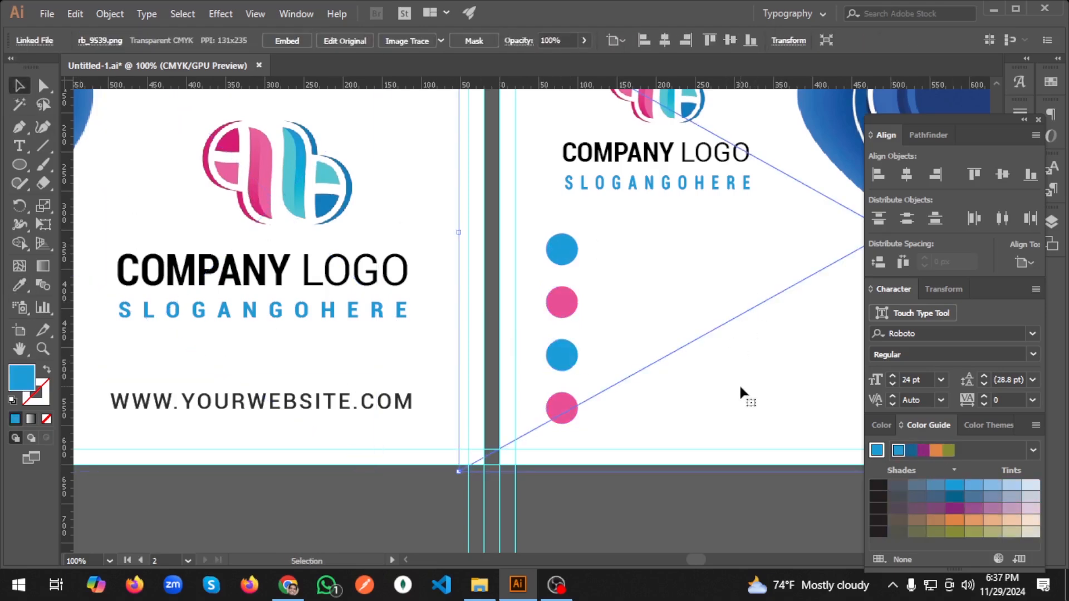
Save the document as an Adobe Illustrator file over the existing Untitled-1.ai in the 19 th Class folder.
alt+scroll(720, 389, down, 2)
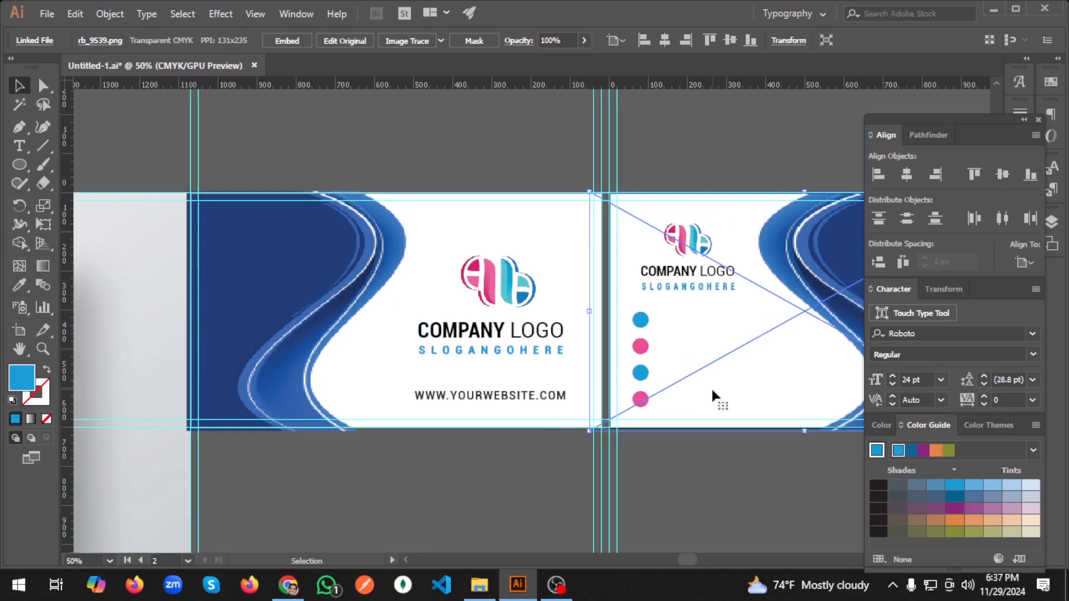
key(ctrl)
key(ctrl+shift+s)
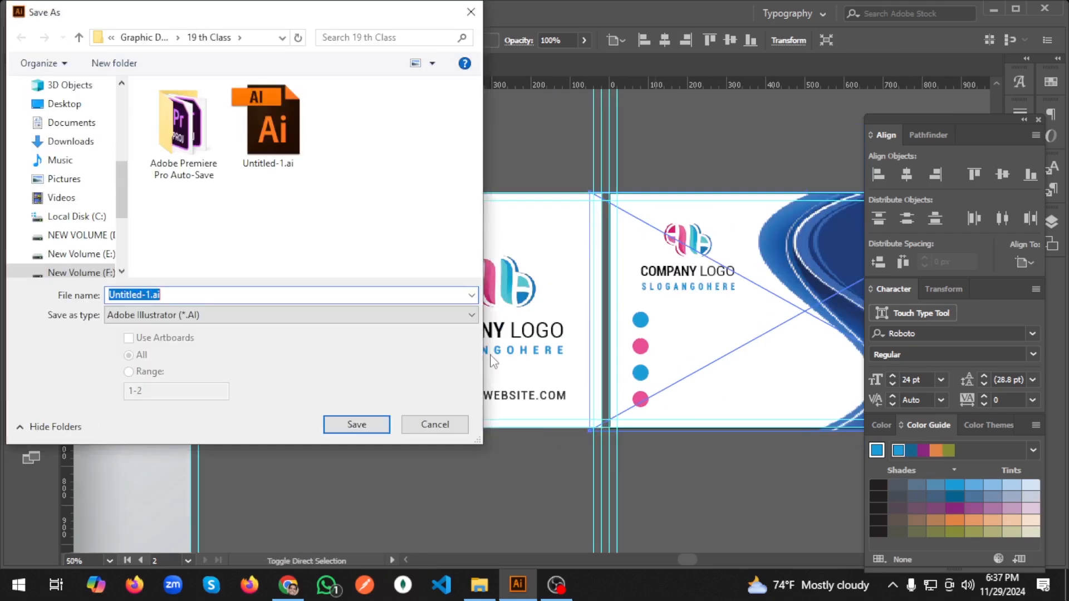
click(357, 424)
click(597, 494)
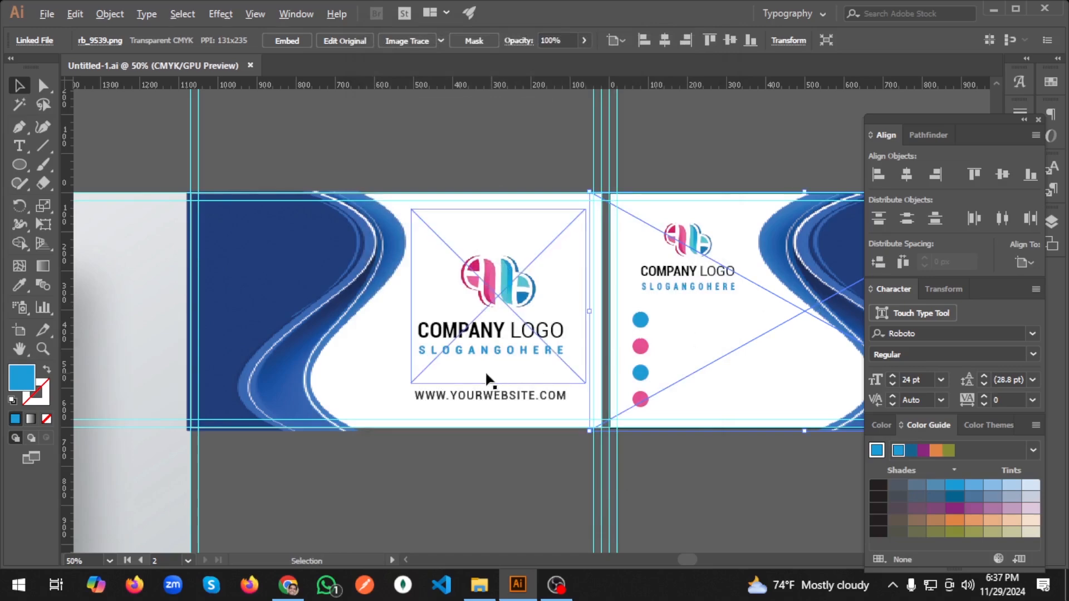
Check which contact icons the reference template uses, and open freepik.com in a new Chrome tab.
scroll(490, 383, down, 3)
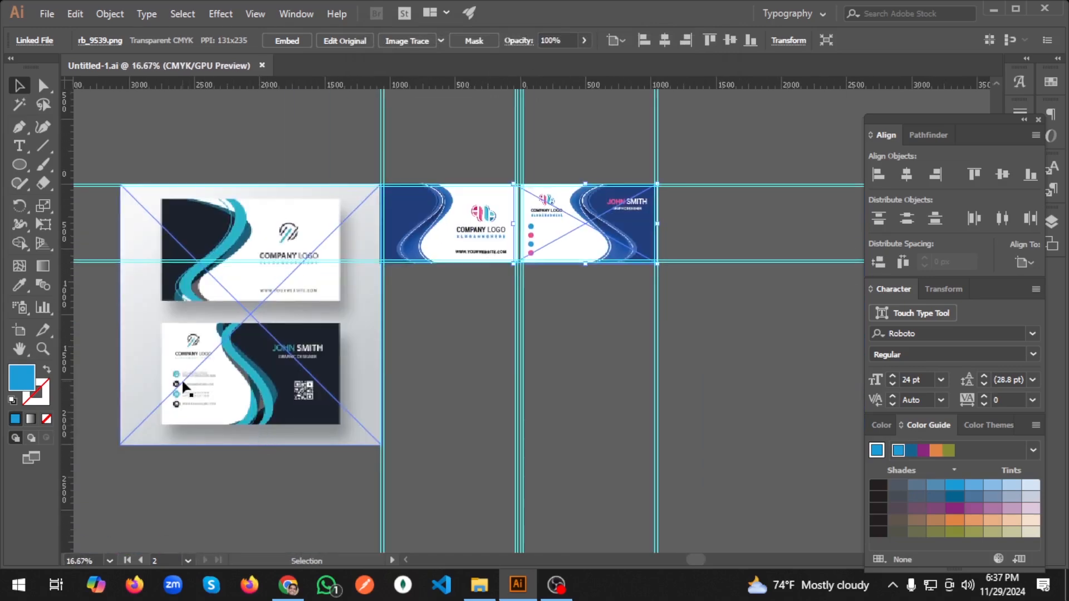
scroll(186, 390, up, 6)
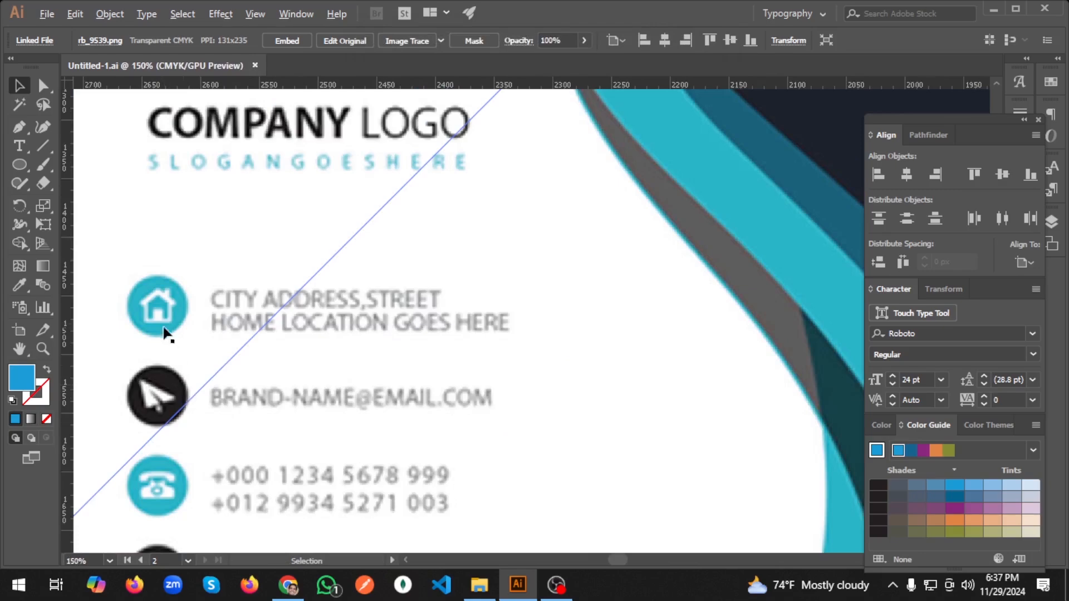
scroll(340, 397, down, 2)
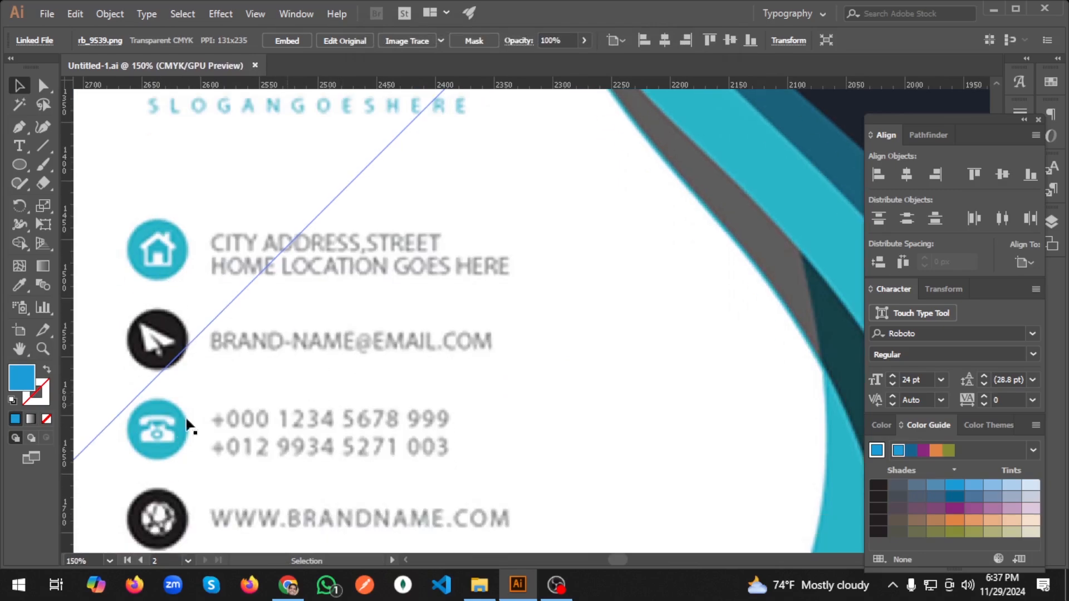
scroll(367, 428, down, 1)
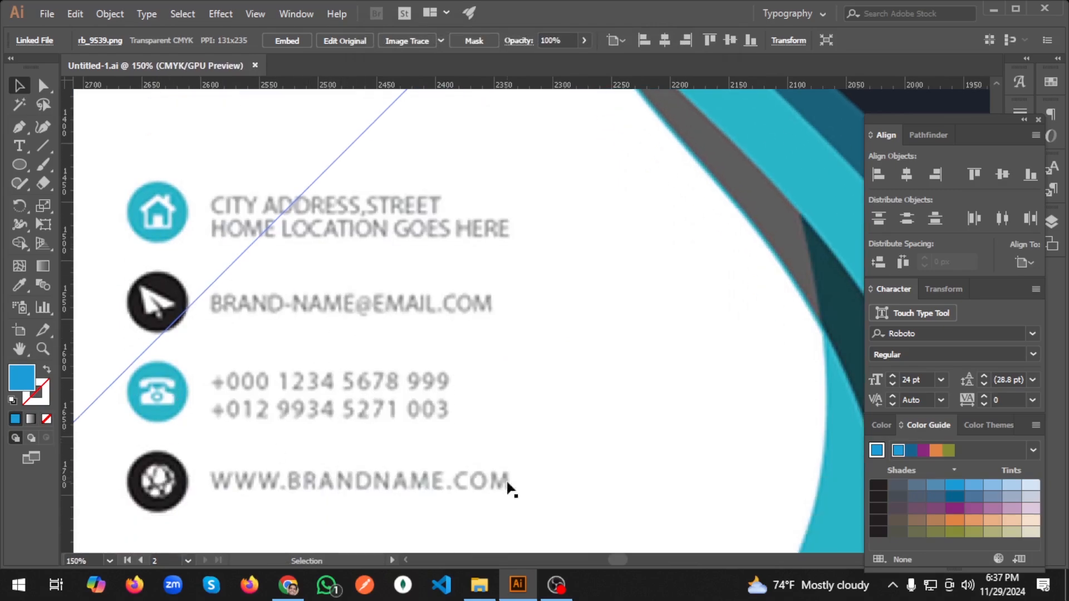
click(289, 586)
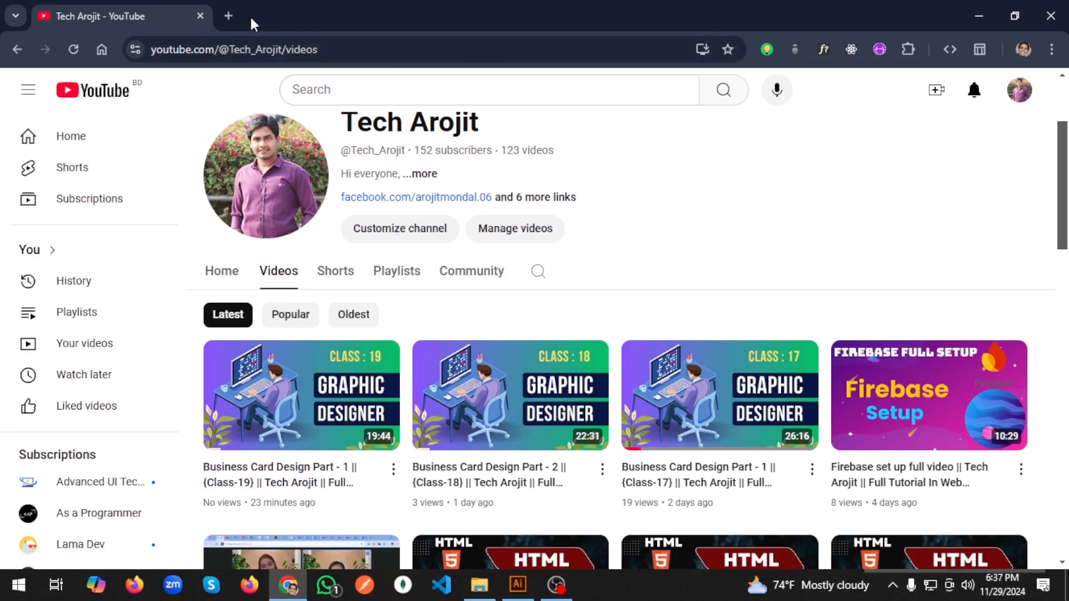
click(229, 15)
click(309, 47)
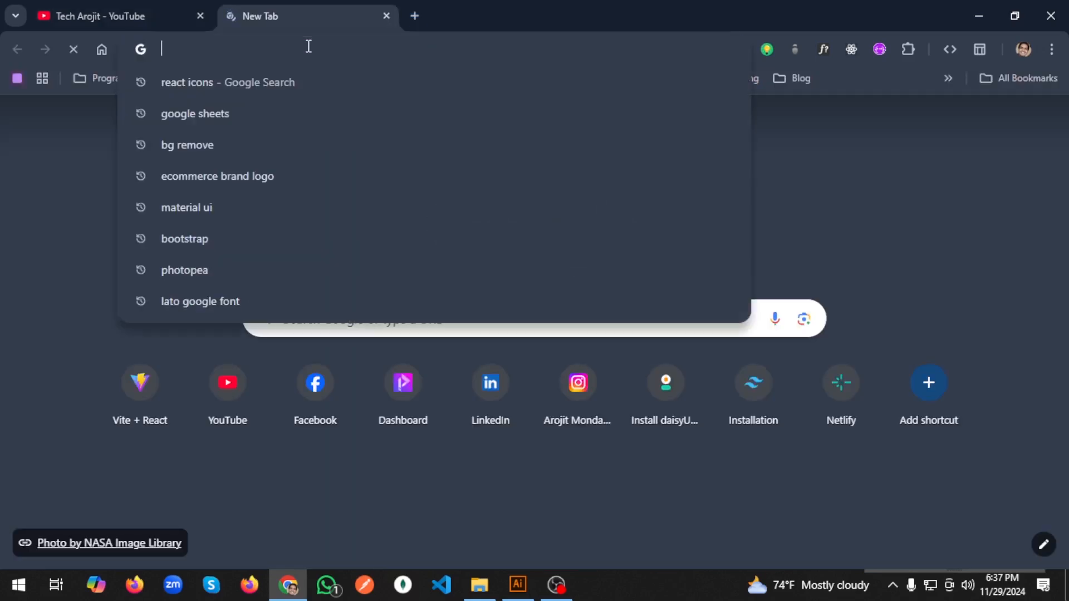
text(FREE)
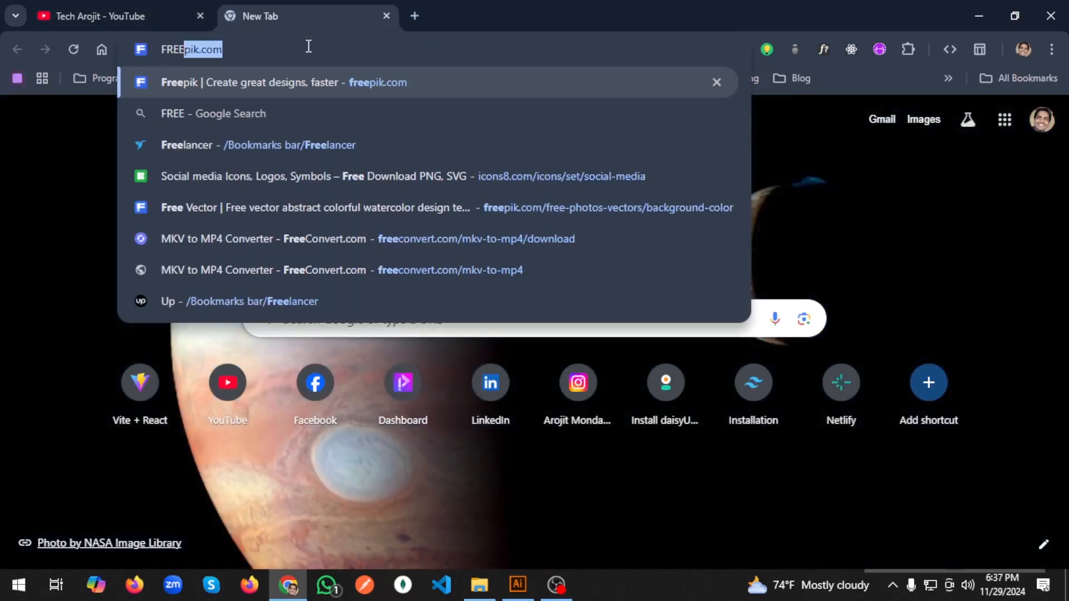
key(Return)
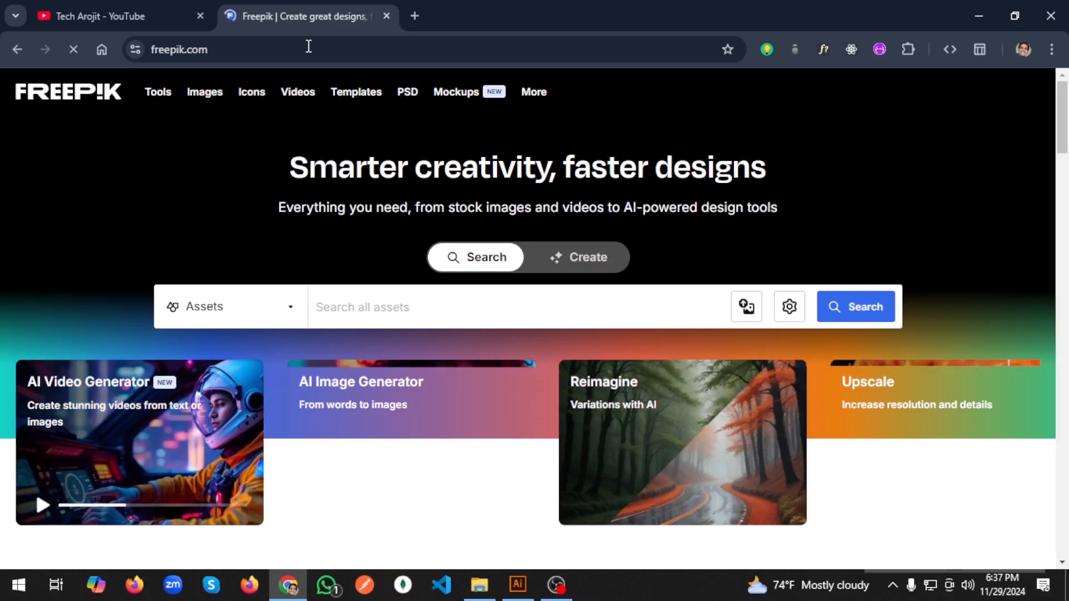
Search all Freepik assets for "home".
click(409, 302)
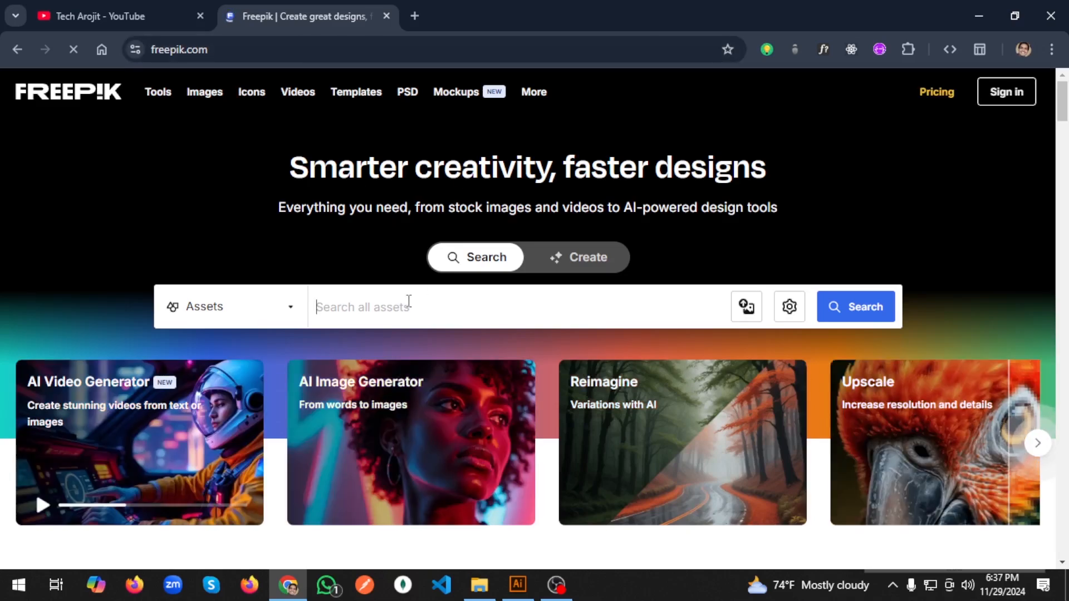
text(home)
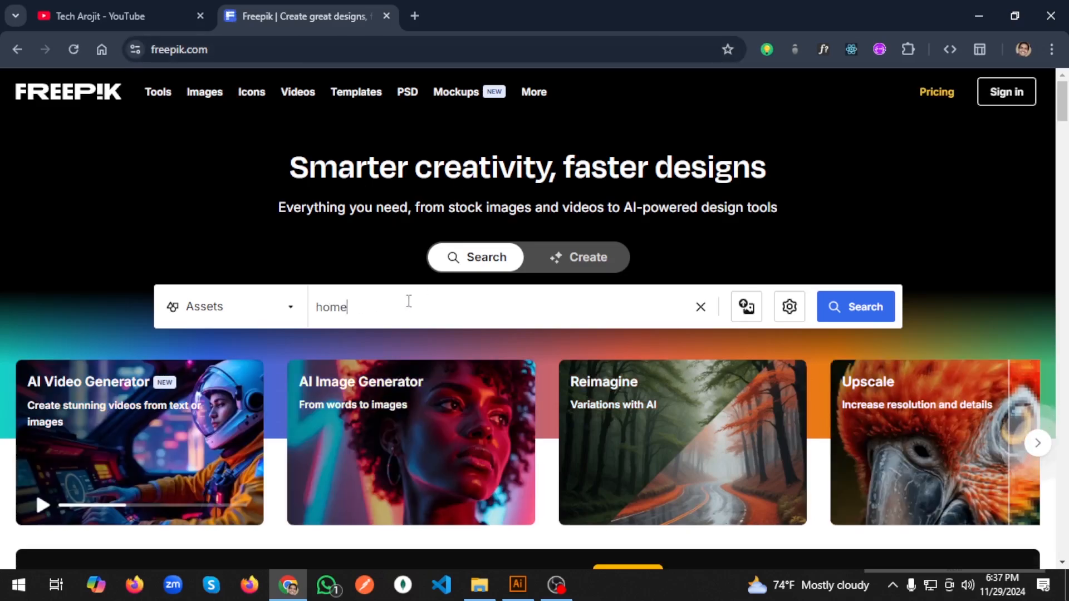
key(Return)
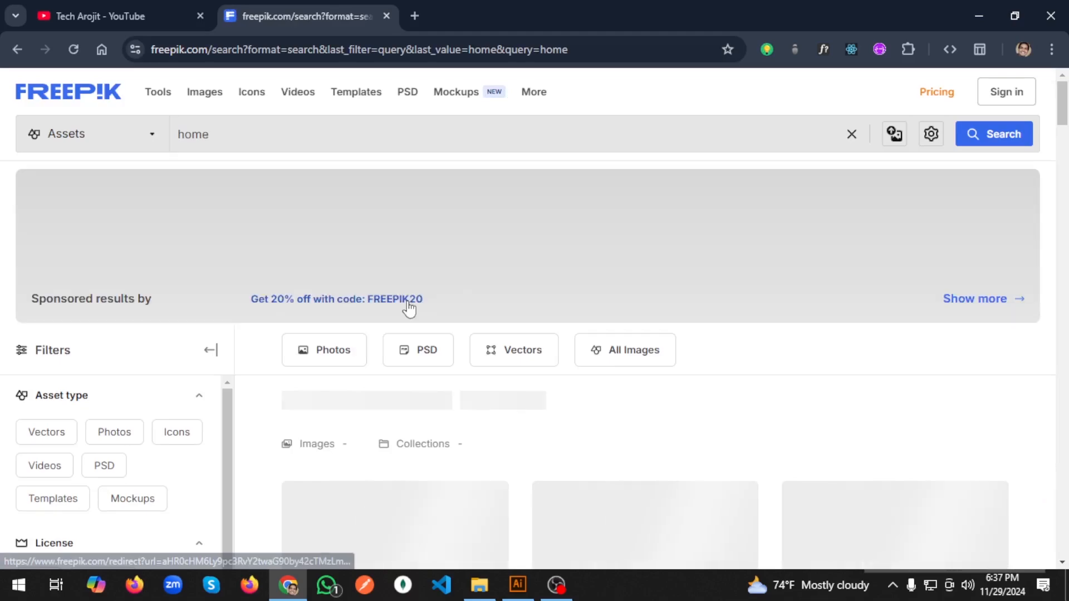
Search Google for "free icon side" in a new browser tab.
click(417, 14)
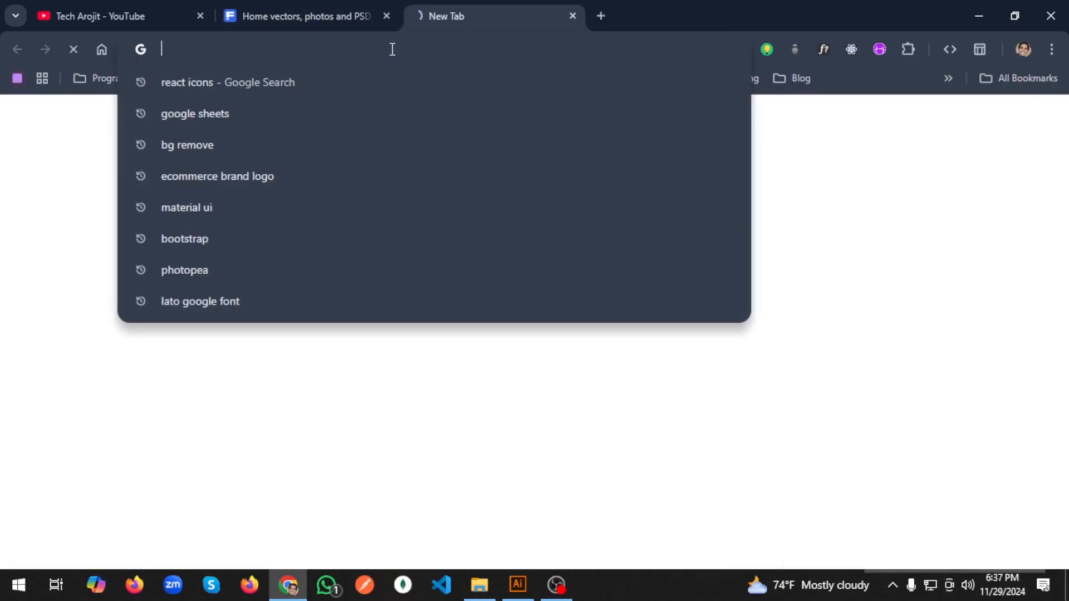
text(freree)
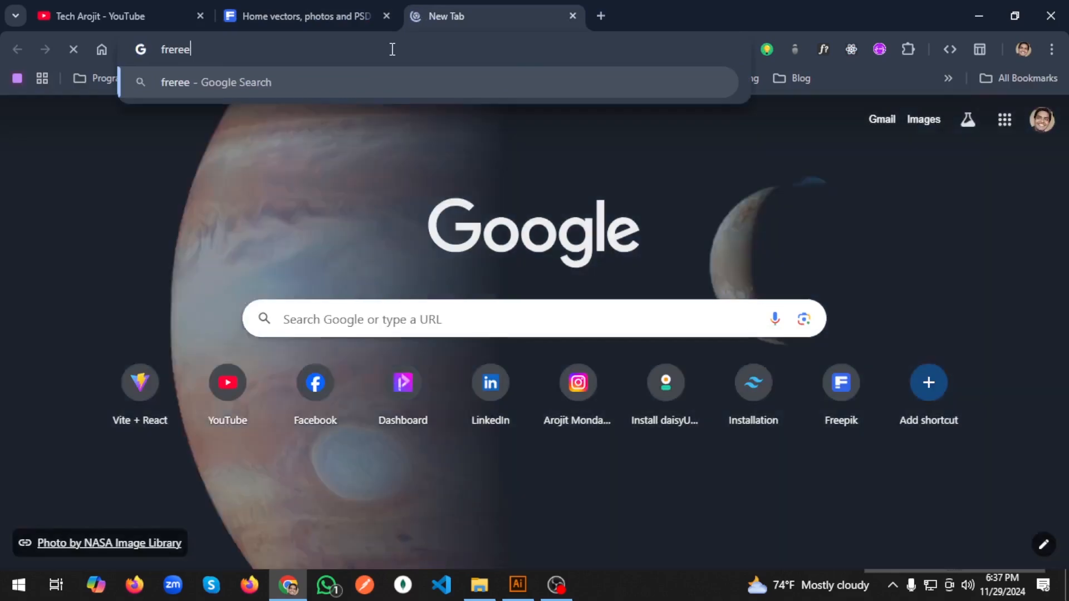
key(BackSpace)
key(BackSpace)
key(BackSpace)
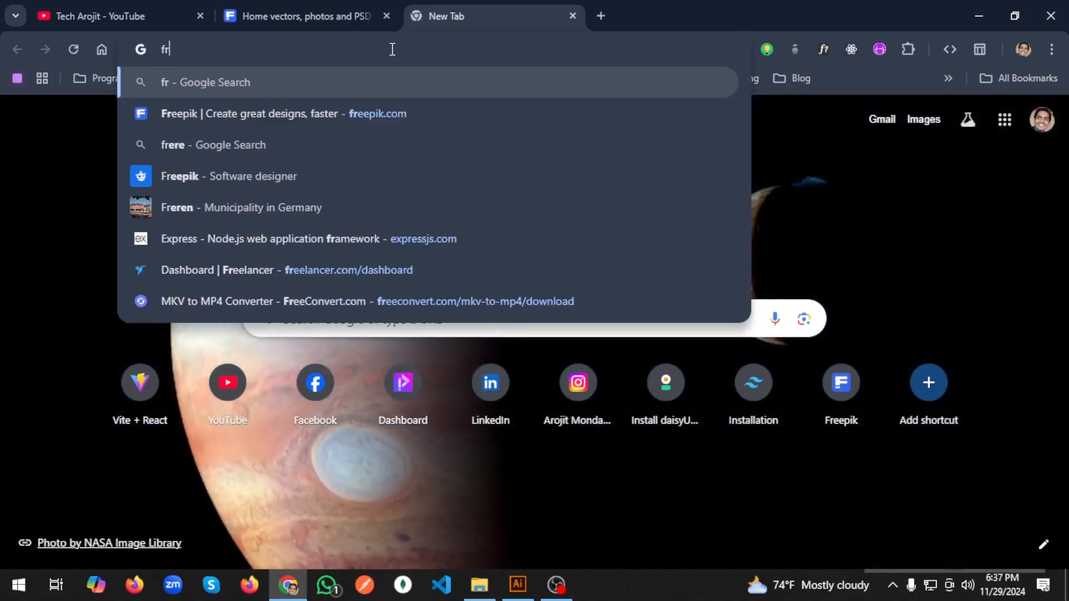
text(ee )
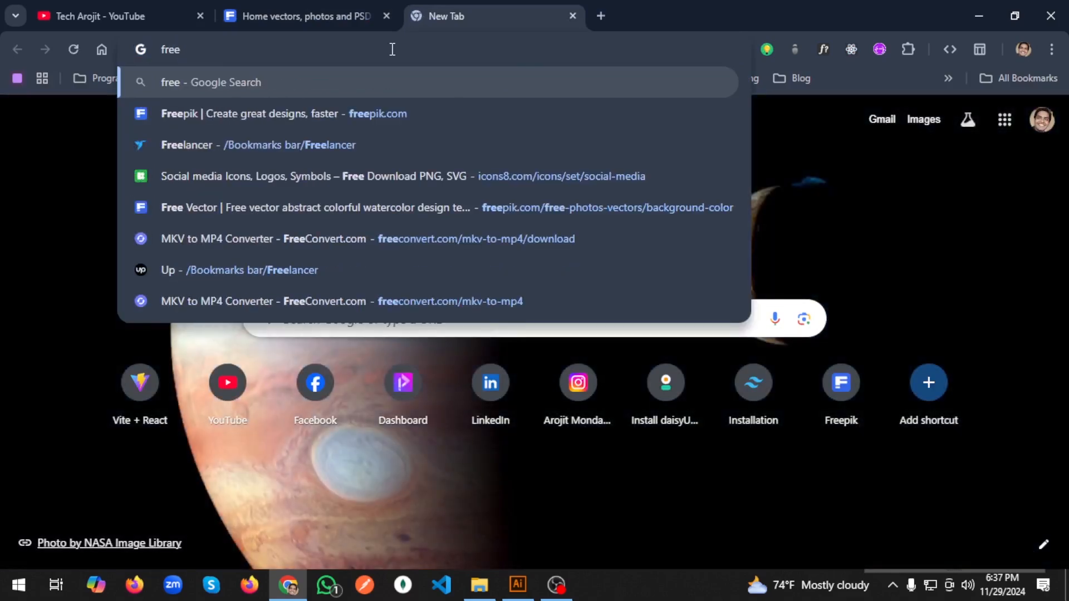
text(icon side)
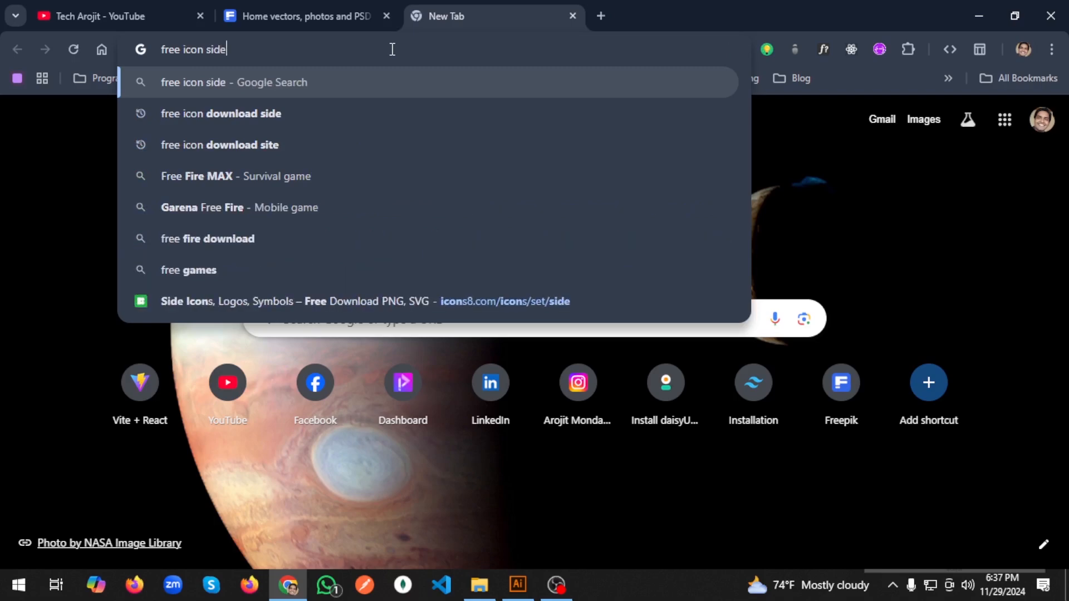
key(Return)
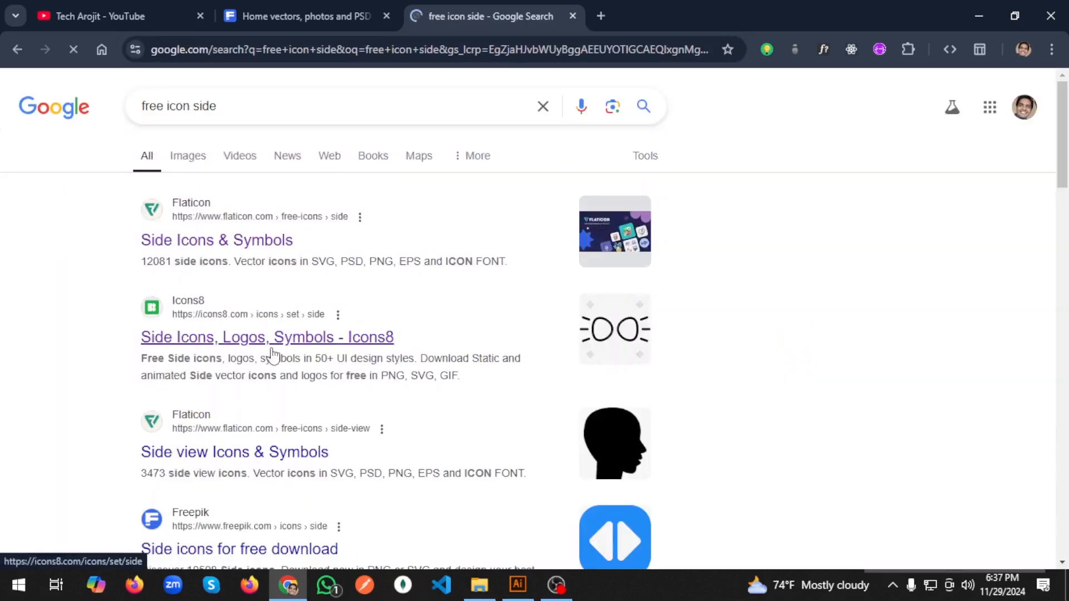
Look through the Google results for a free icon site, and return to the Freepik results for "home".
scroll(269, 354, down, 12)
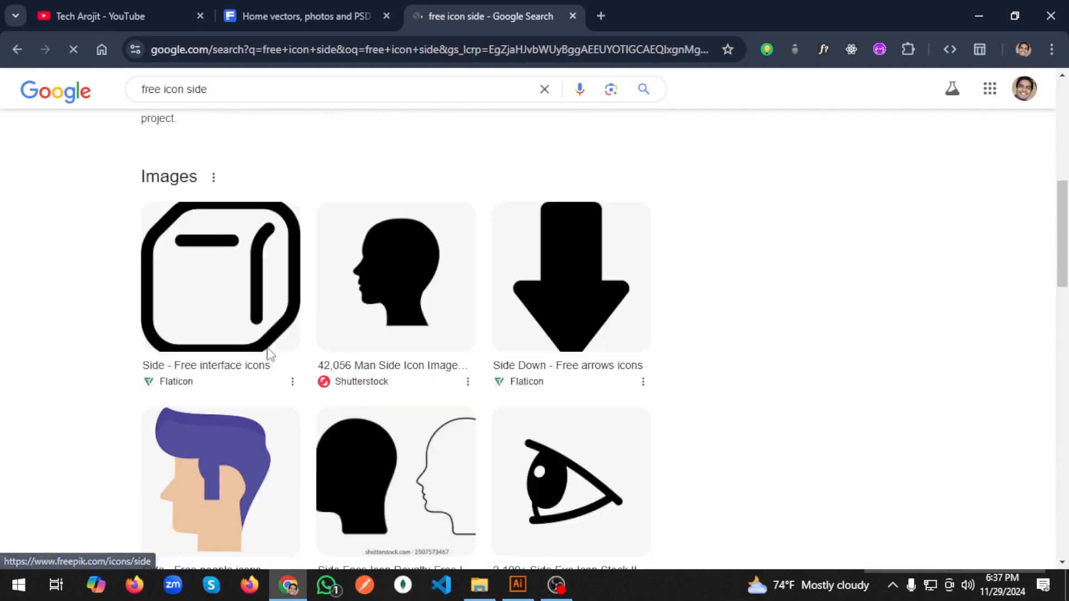
scroll(269, 354, down, 7)
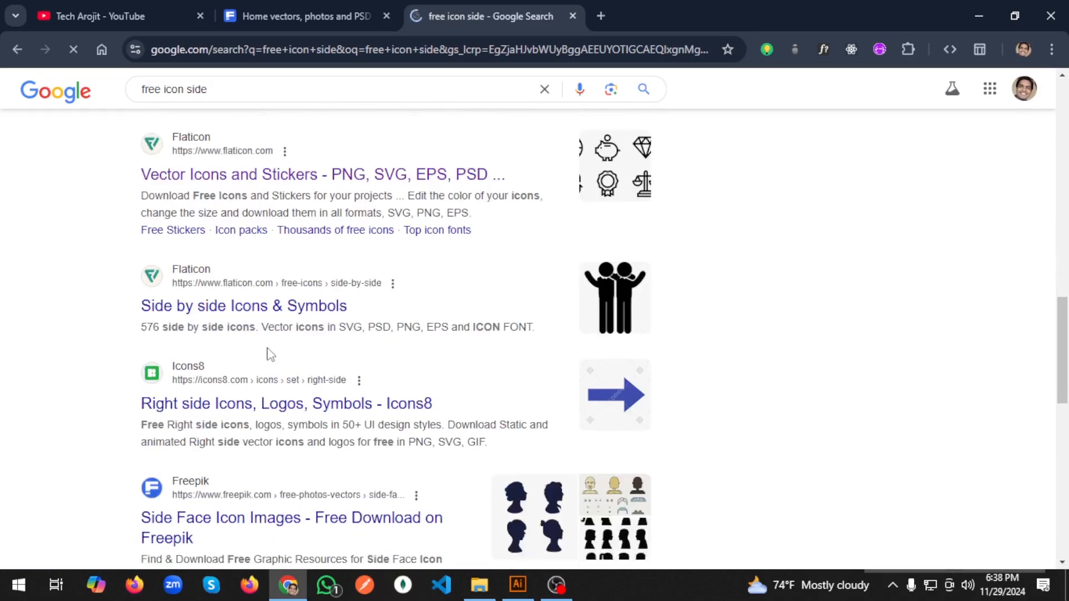
scroll(269, 354, down, 10)
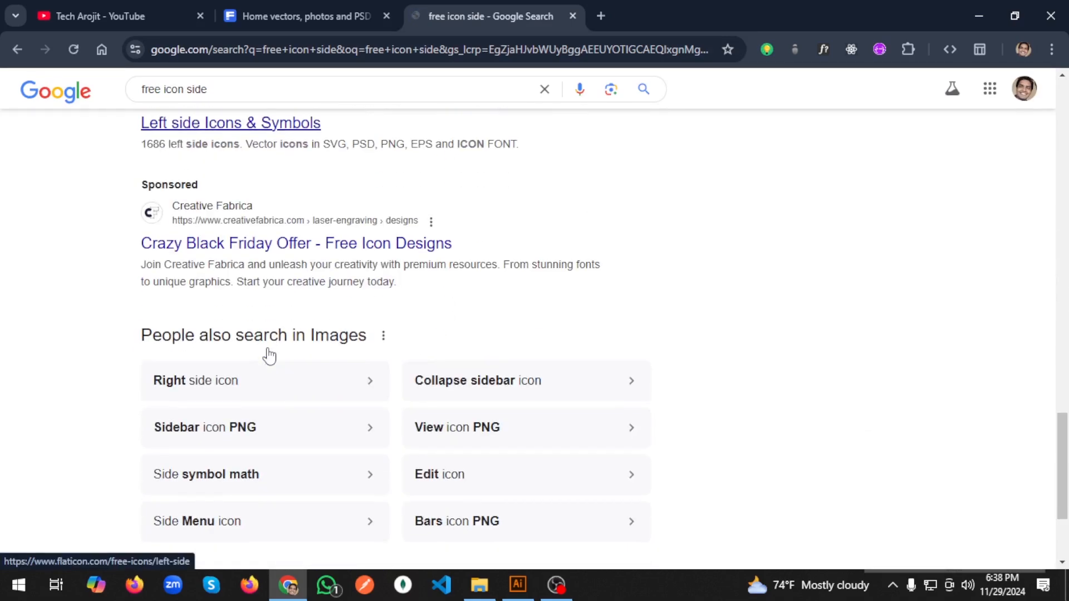
scroll(269, 355, down, 2)
scroll(267, 354, up, 5)
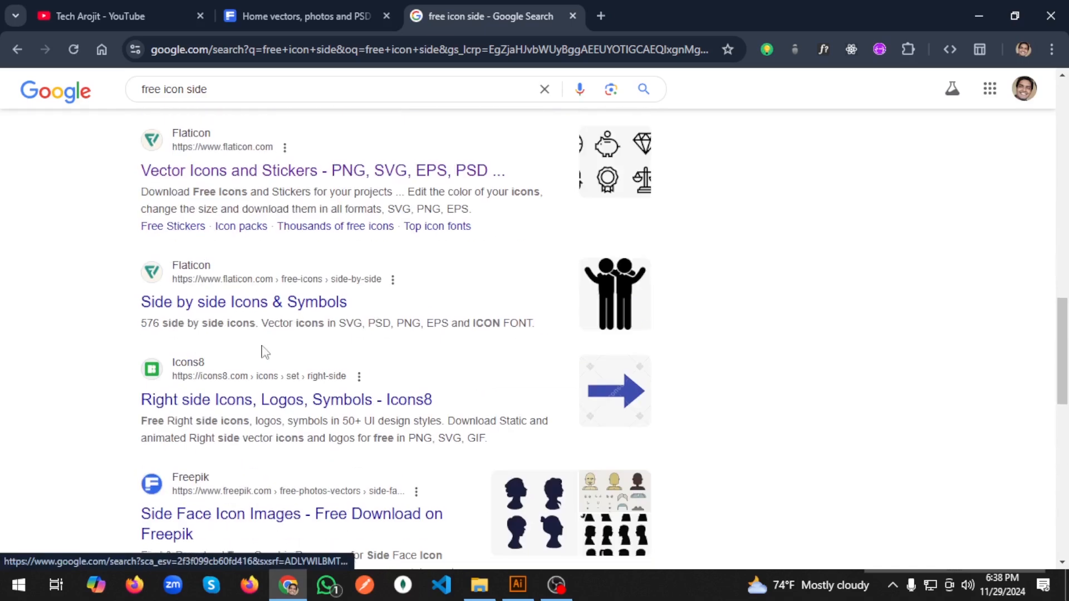
click(306, 13)
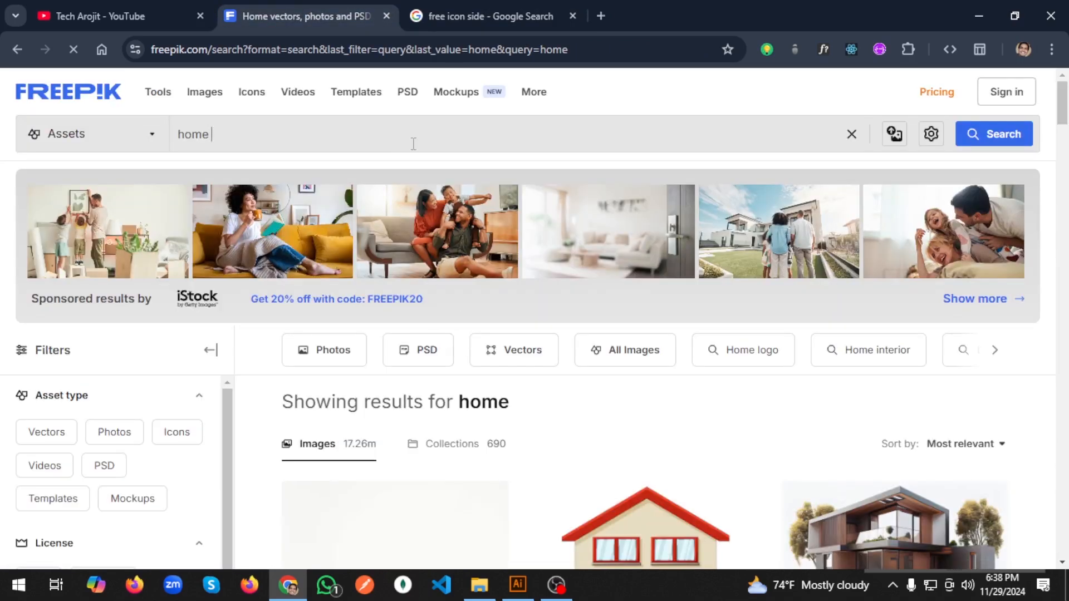
Search Freepik for "home icon" and look through the results for a set of simple house icons.
key(Return)
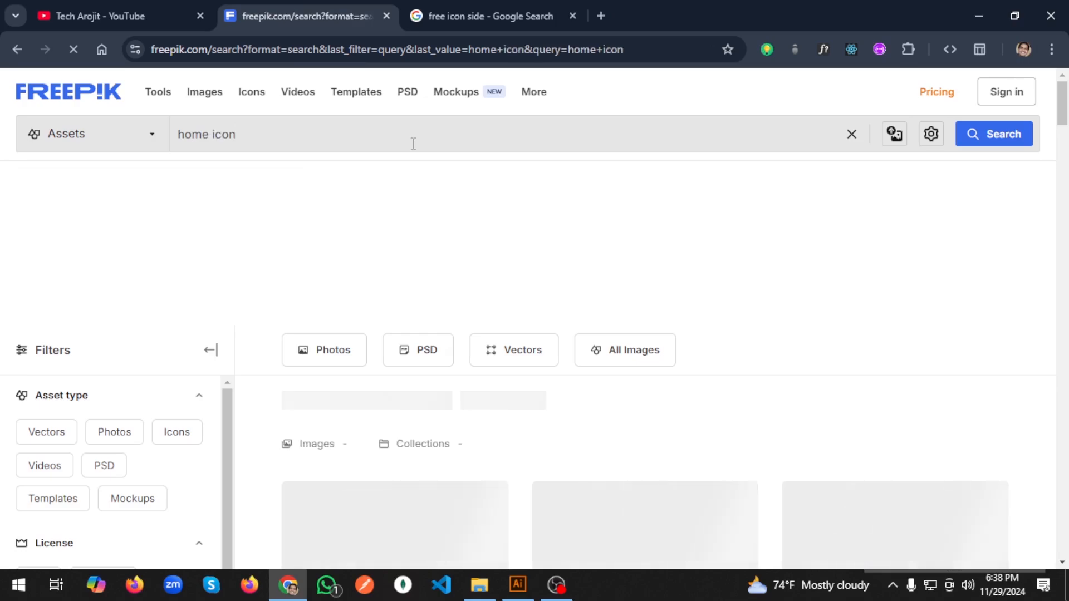
scroll(520, 188, down, 5)
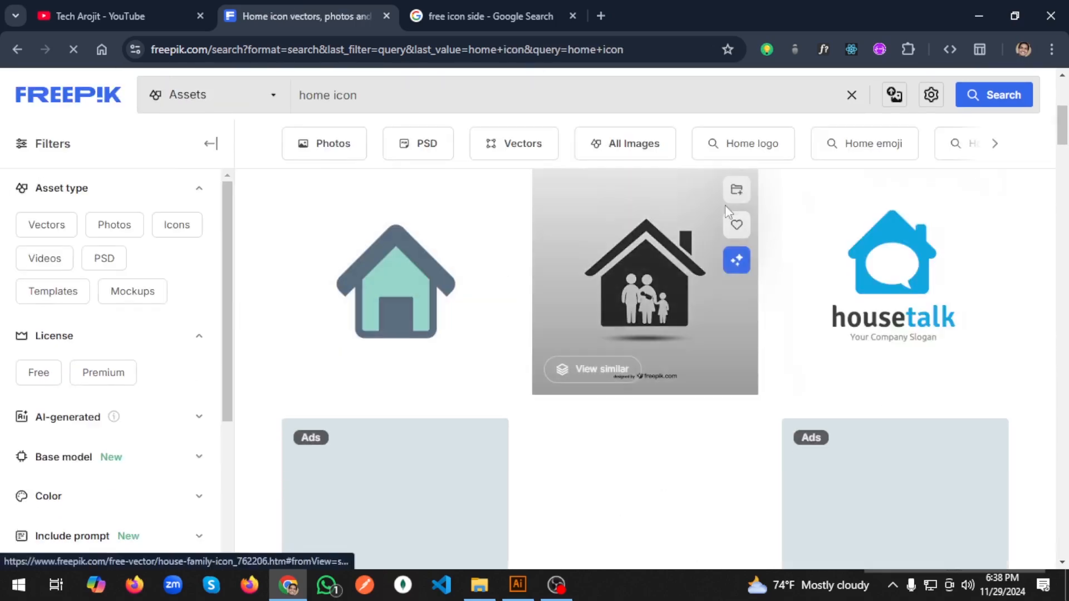
scroll(725, 205, down, 4)
scroll(689, 214, down, 7)
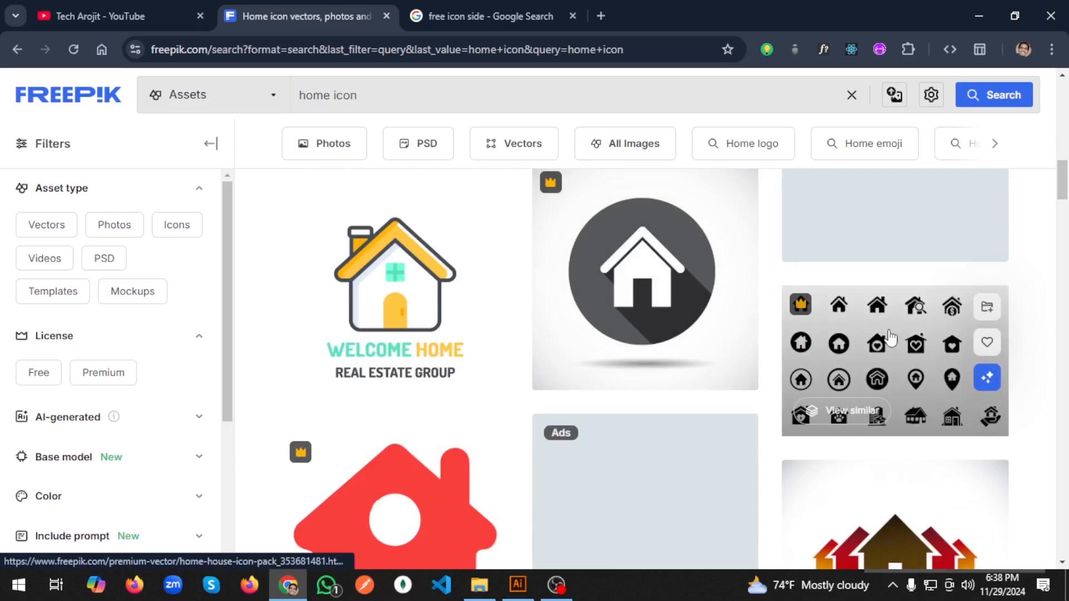
scroll(891, 337, down, 10)
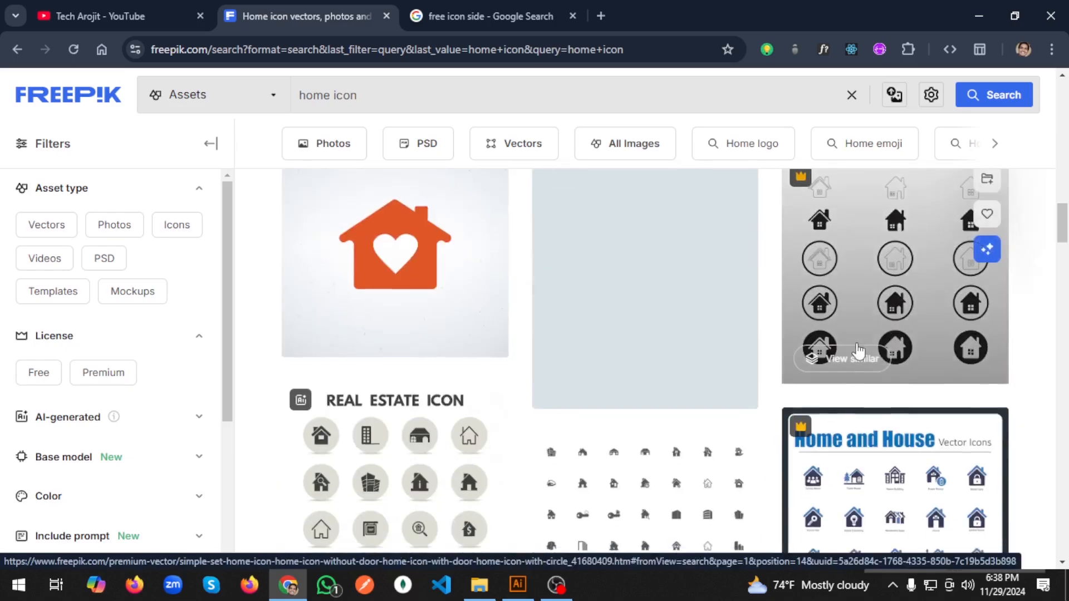
scroll(858, 351, down, 3)
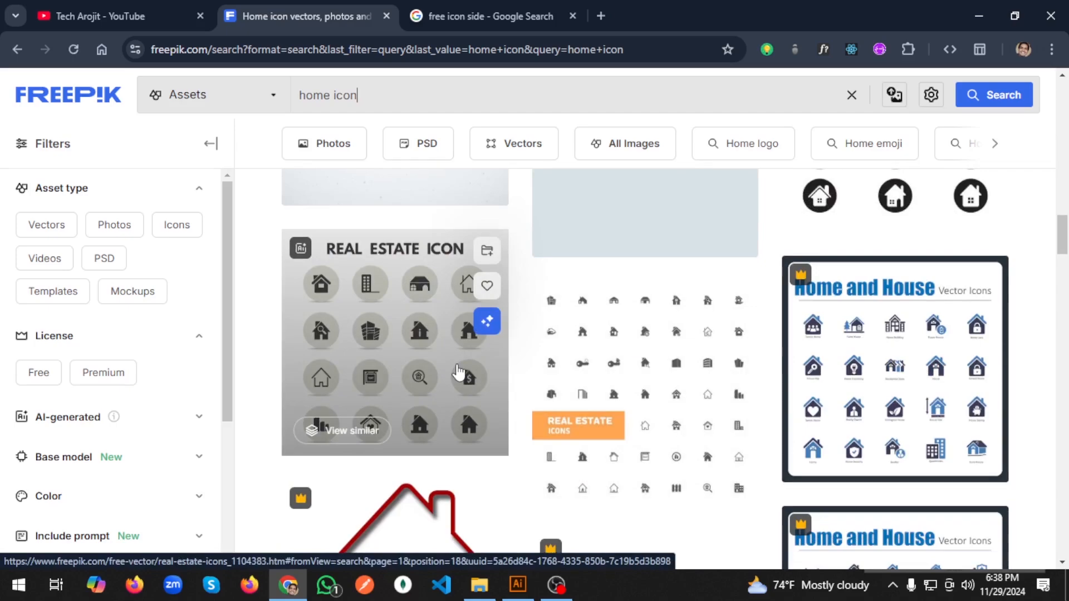
scroll(458, 372, down, 2)
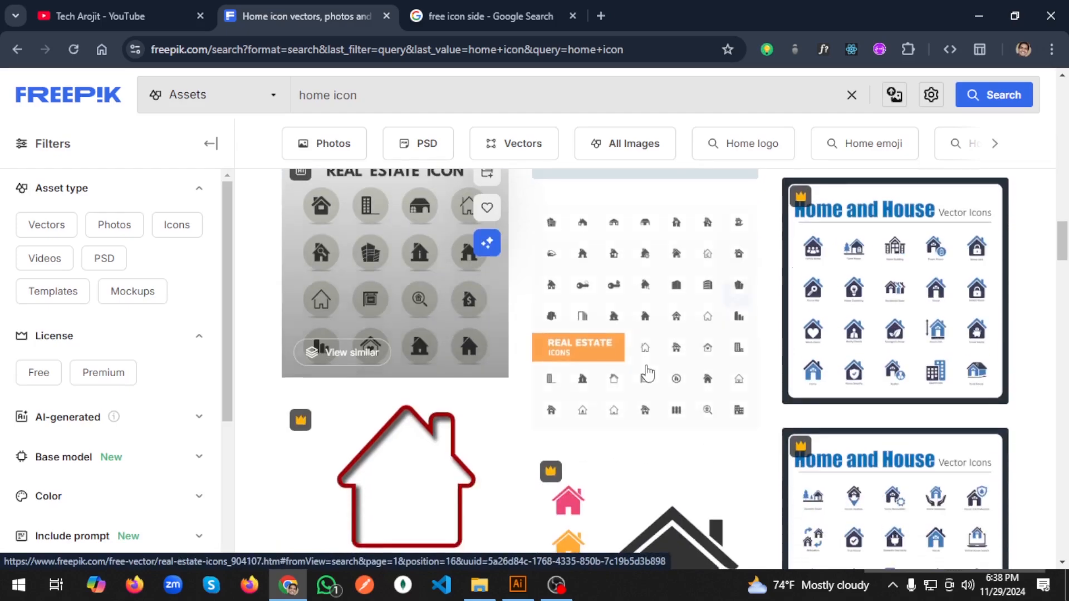
Open the free "Real Estate Icon" set with round grey icons and download it as SVG.
click(390, 287)
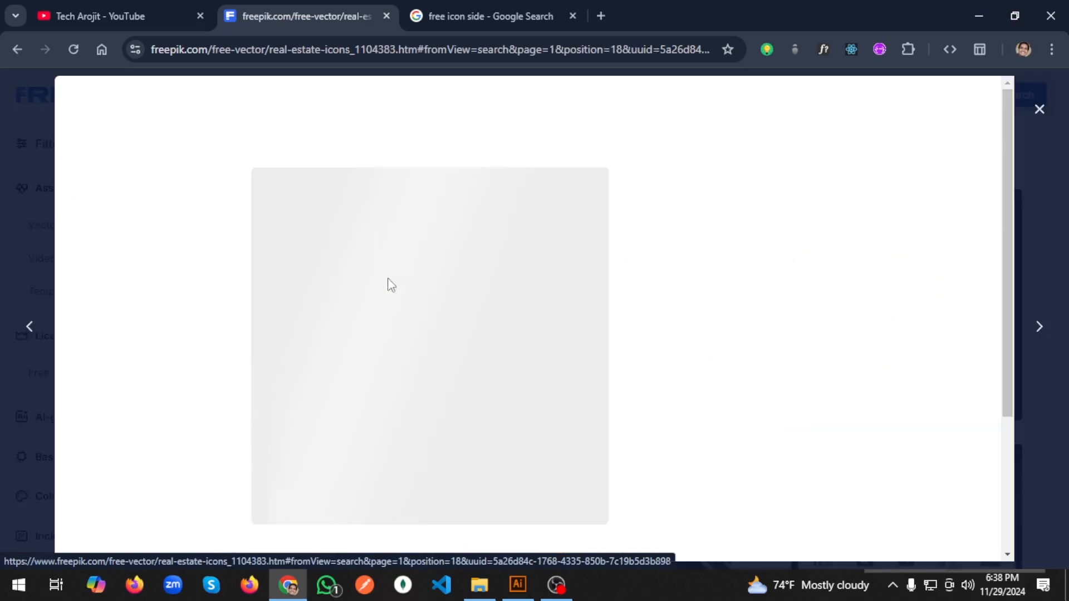
scroll(928, 260, down, 4)
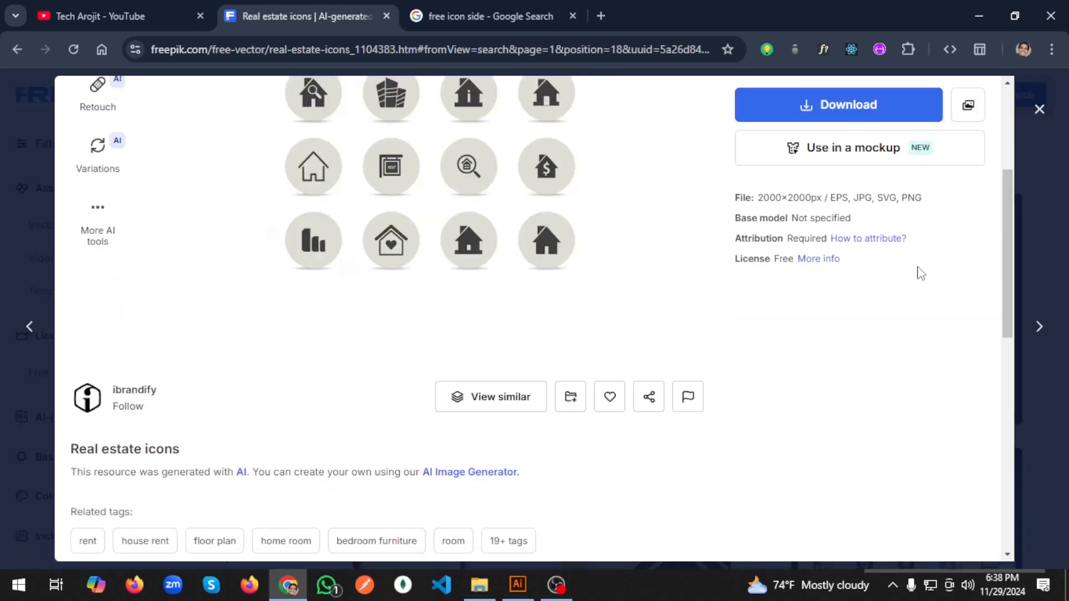
click(936, 116)
click(956, 310)
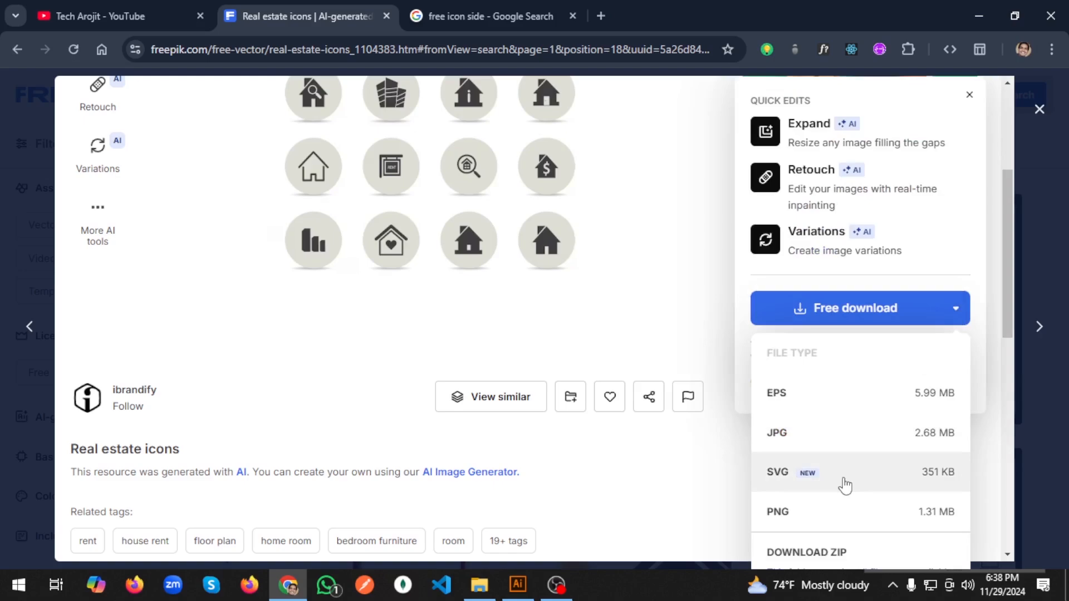
Check the reference template's contact icons in Illustrator, and back in Chrome close the Google results tab and the icon set's preview.
click(518, 584)
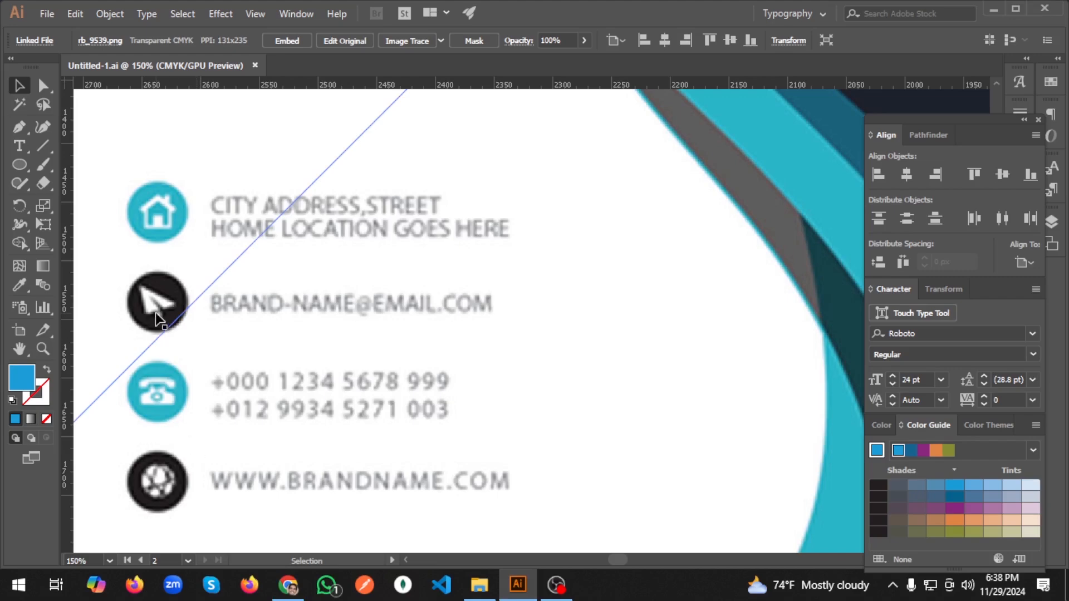
click(288, 584)
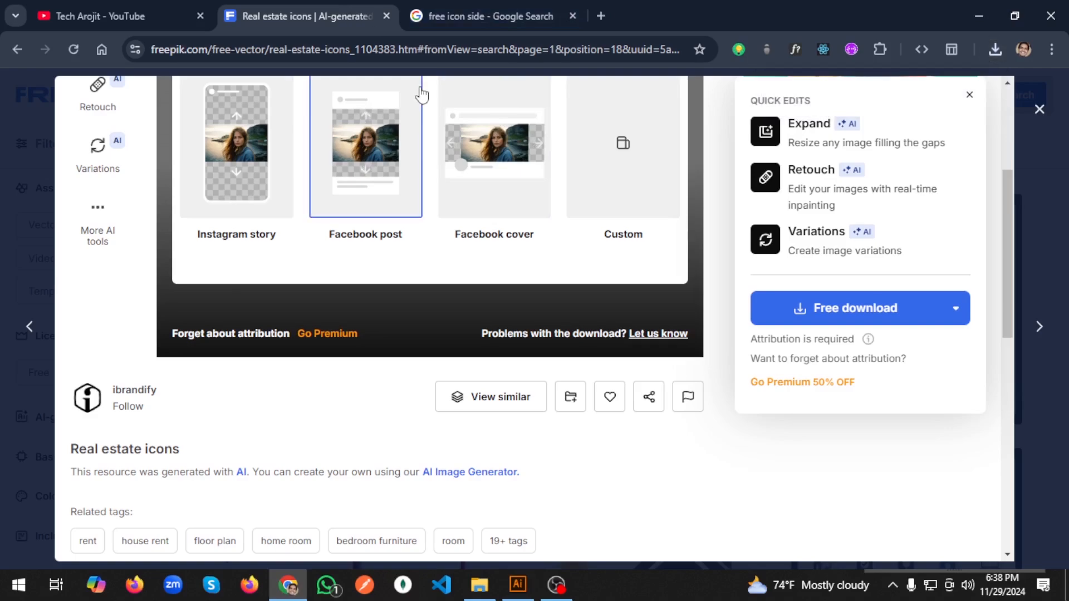
click(573, 15)
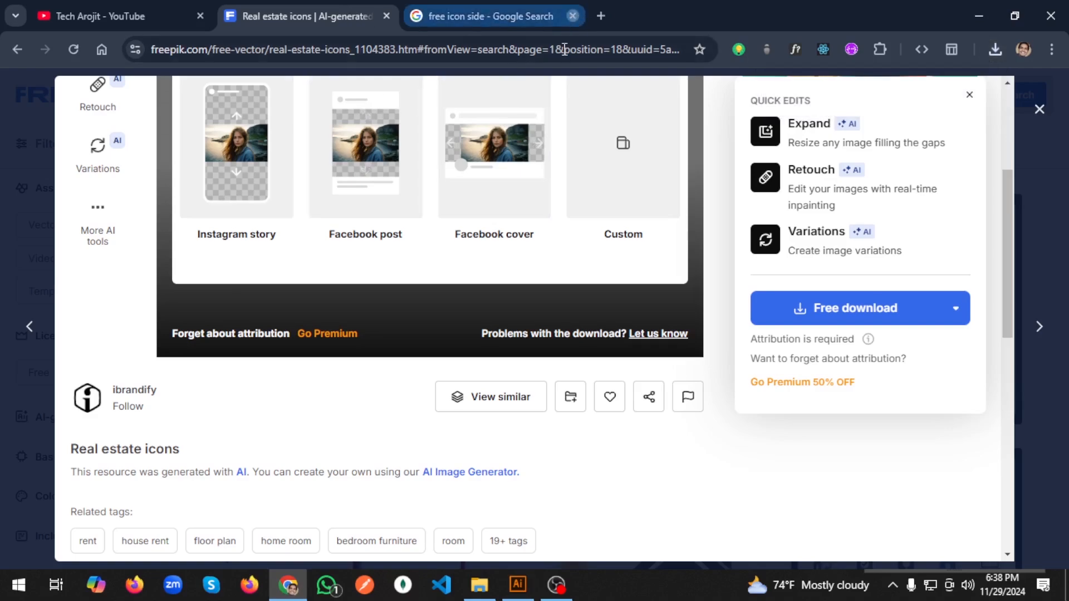
scroll(501, 208, up, 4)
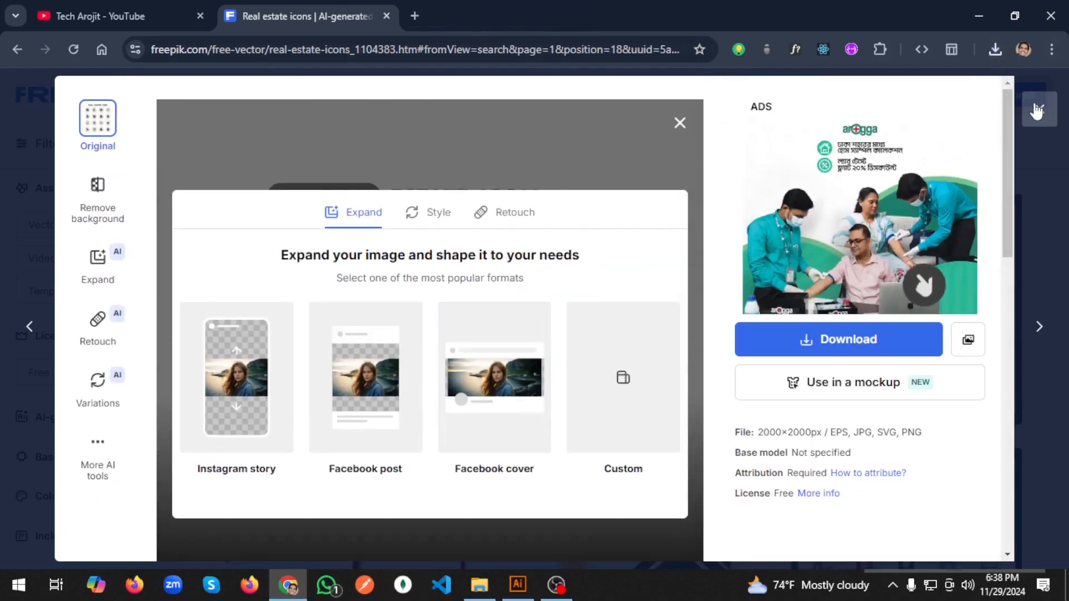
key(Escape)
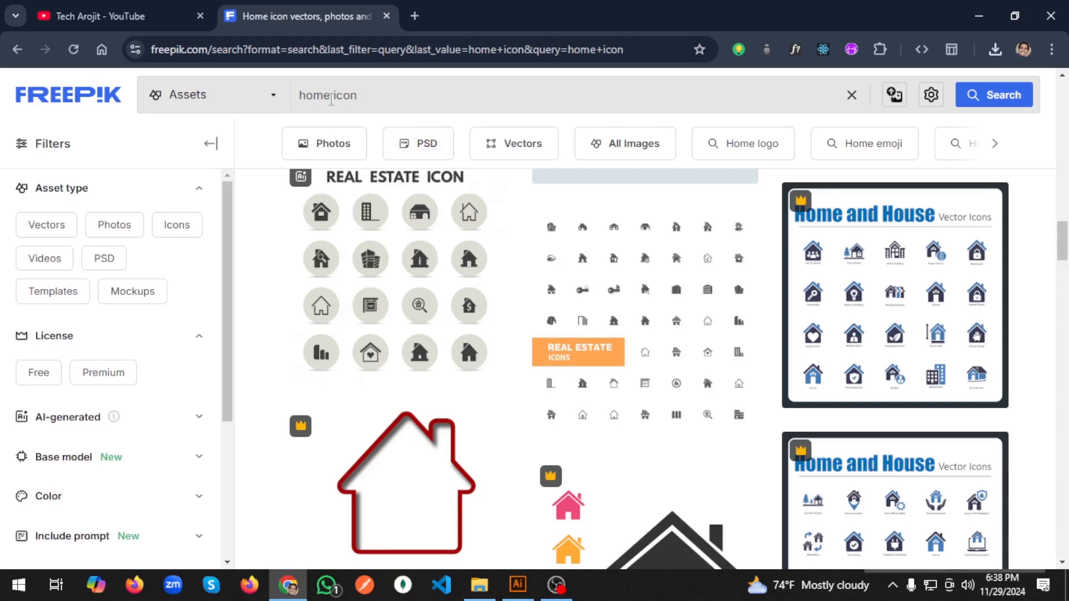
Search Freepik for "telephone icon" and look through the results.
drag(329, 98, 282, 100)
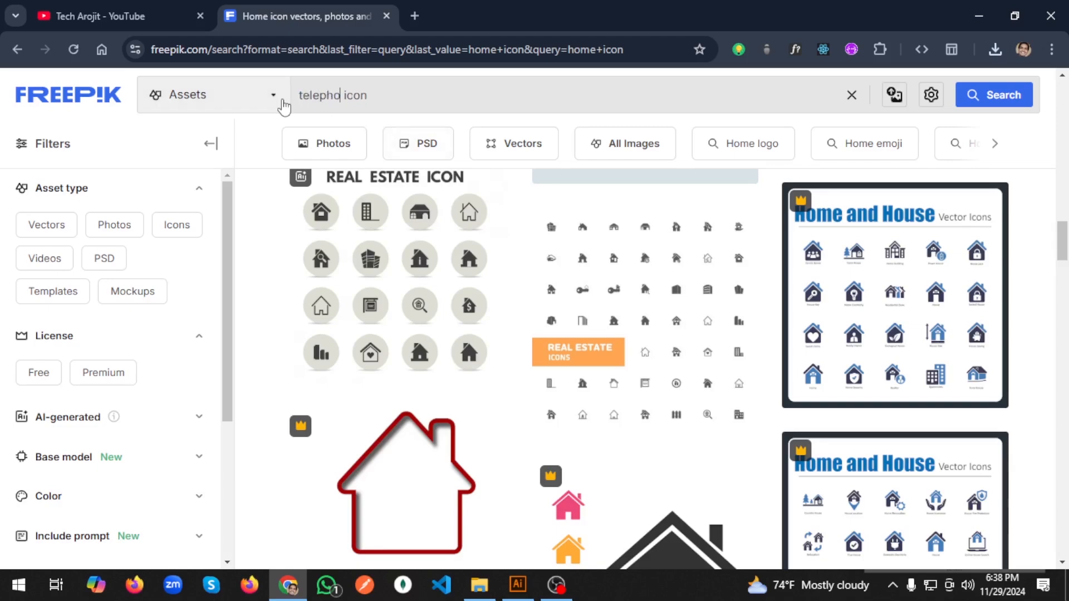
key(Return)
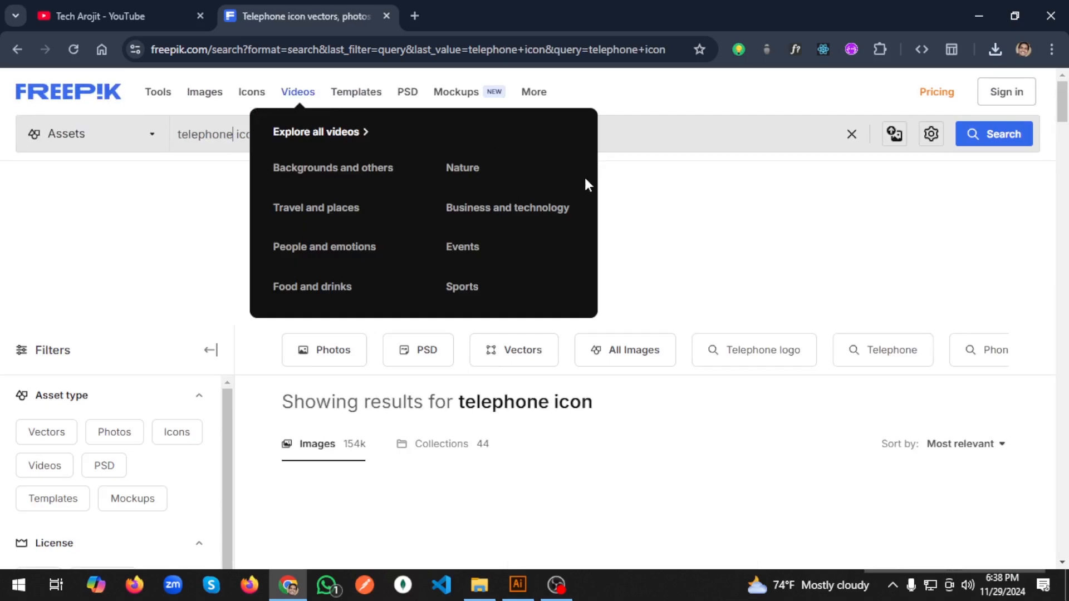
scroll(683, 233, down, 4)
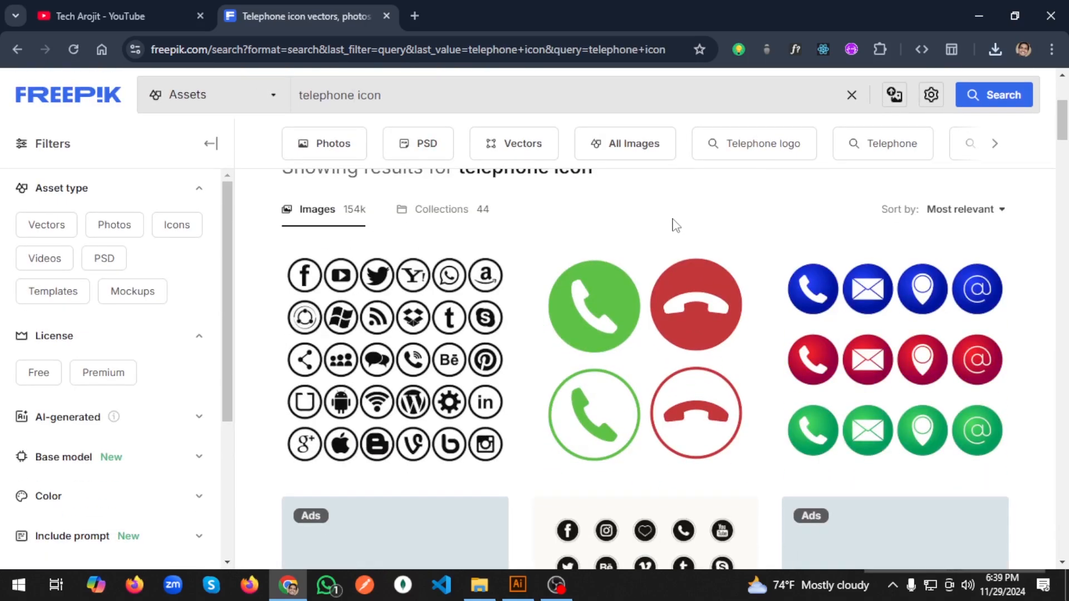
scroll(676, 225, down, 4)
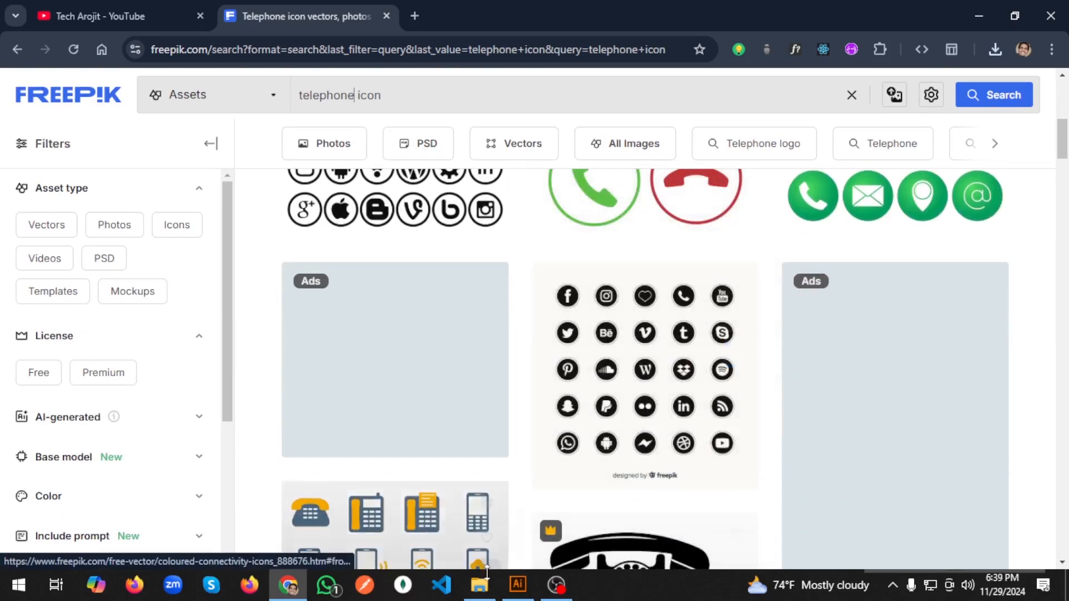
Open 95230857_Phone Call Set (1).svg from the Downloads folder in Illustrator as a separate document.
click(479, 585)
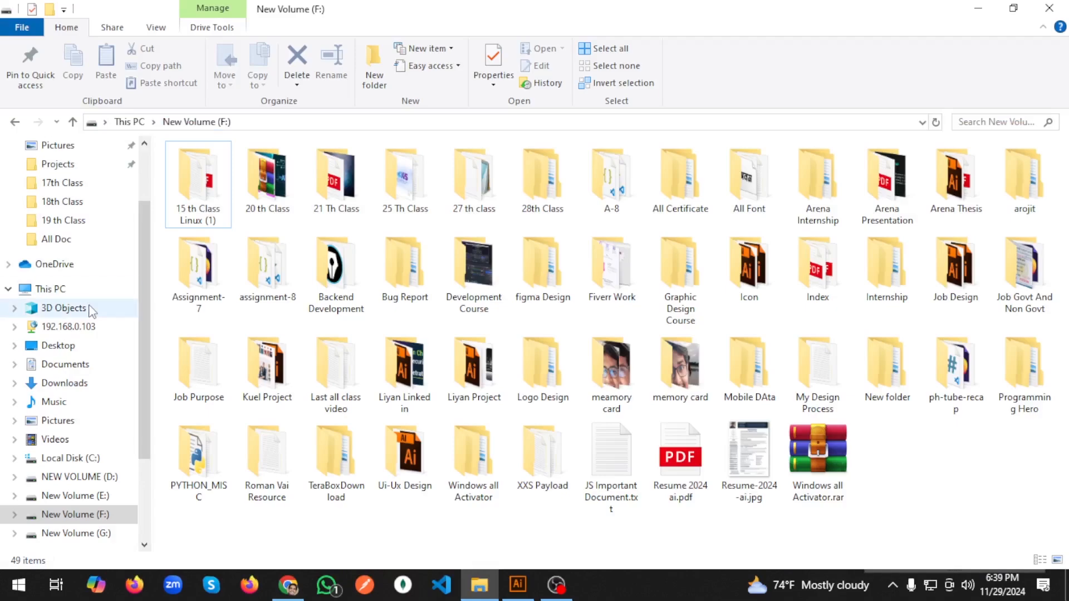
scroll(86, 317, up, 2)
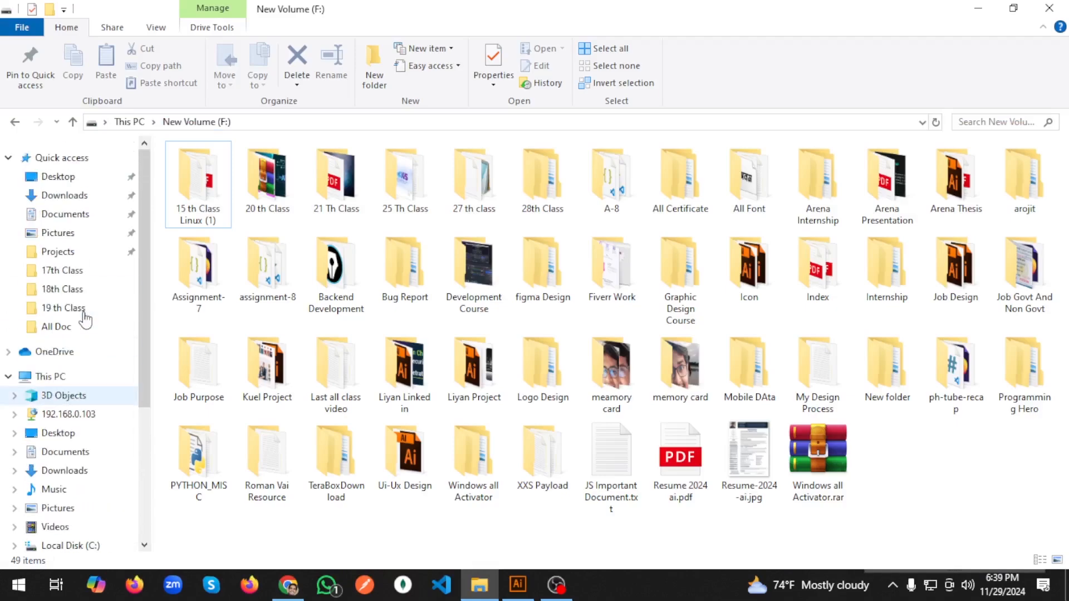
click(53, 198)
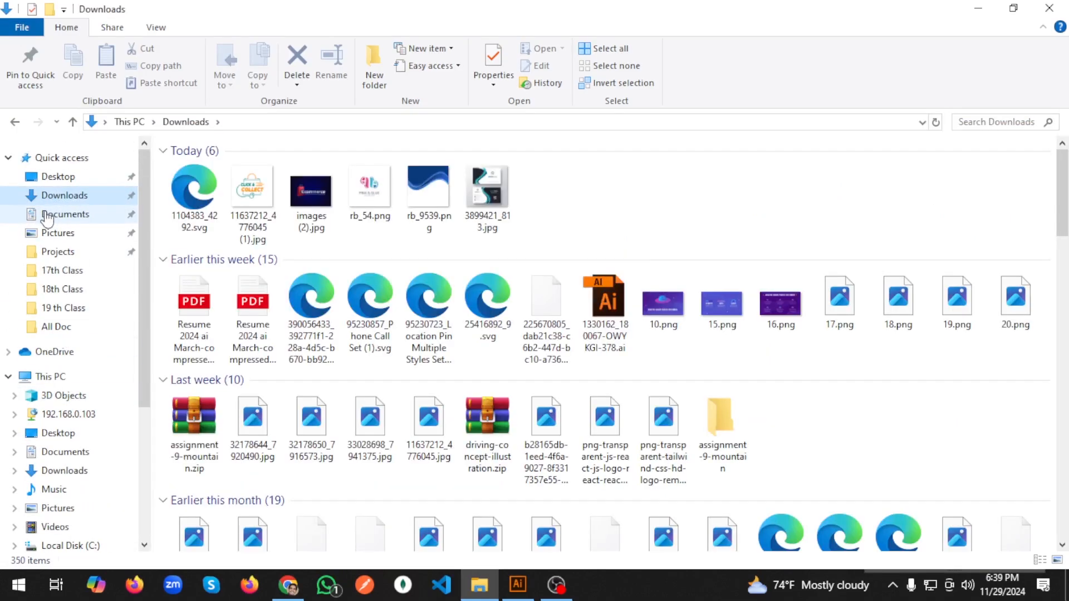
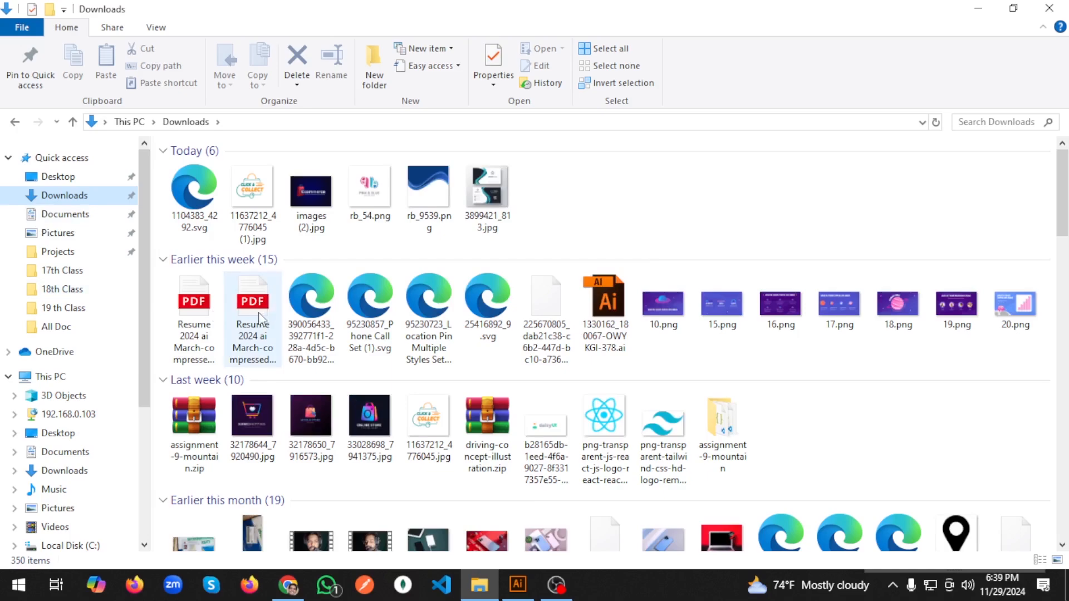
click(371, 313)
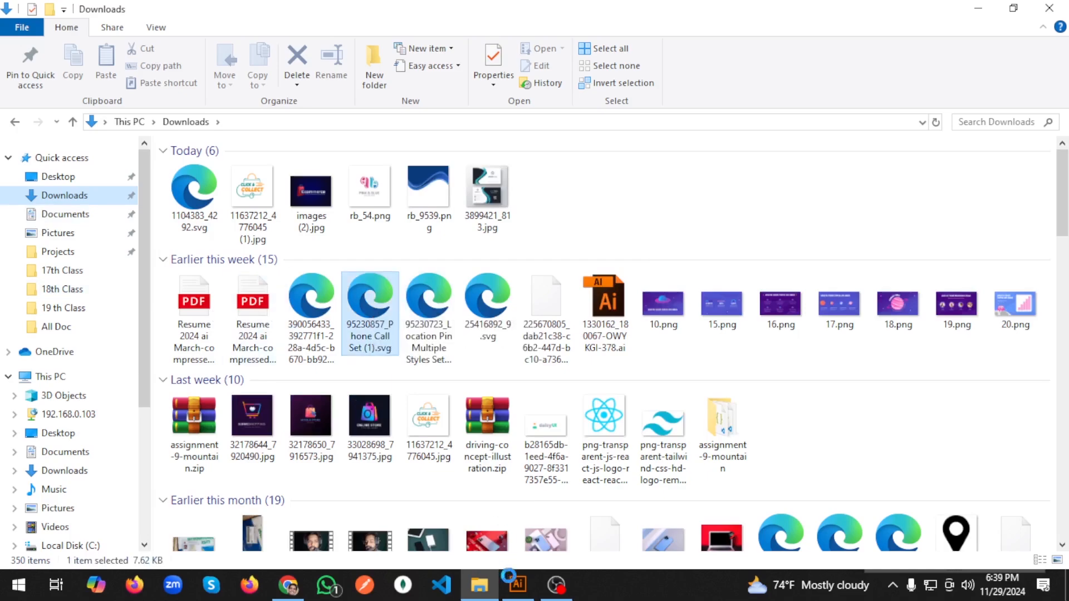
drag(515, 585, 568, 333)
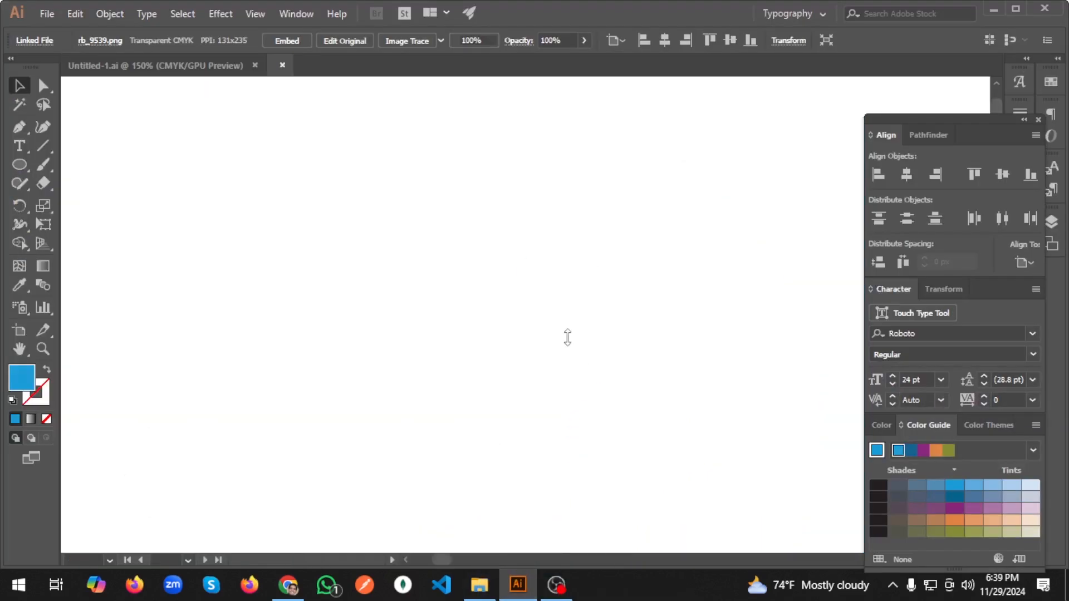
scroll(540, 337, down, 6)
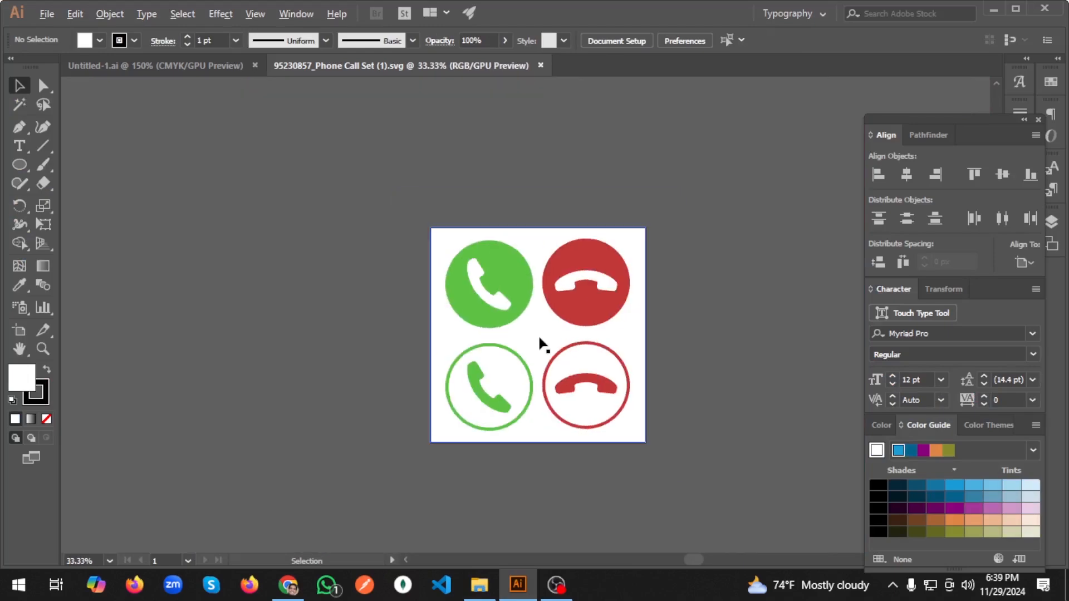
Open the downloaded house icons, 1104383_4292.svg, in Illustrator as well, and return to the Untitled-1.ai business card document.
click(486, 586)
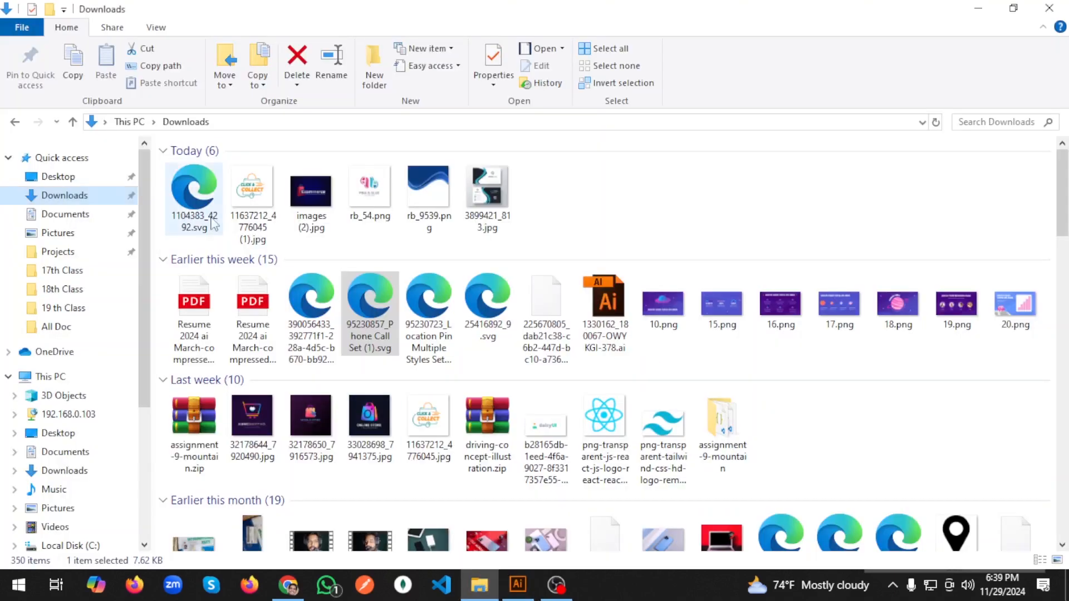
drag(183, 194, 523, 351)
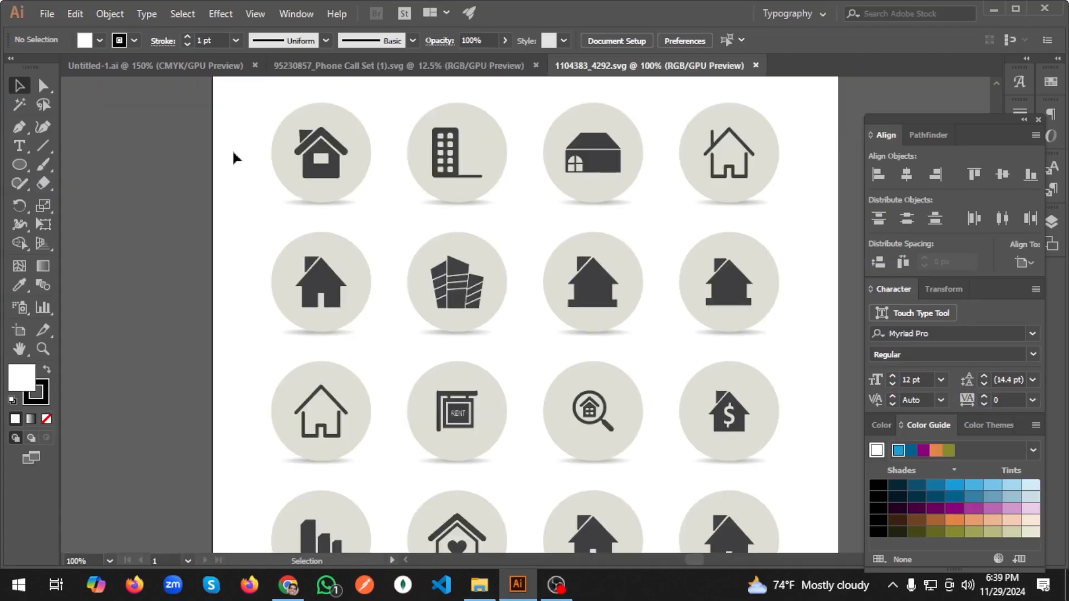
click(165, 66)
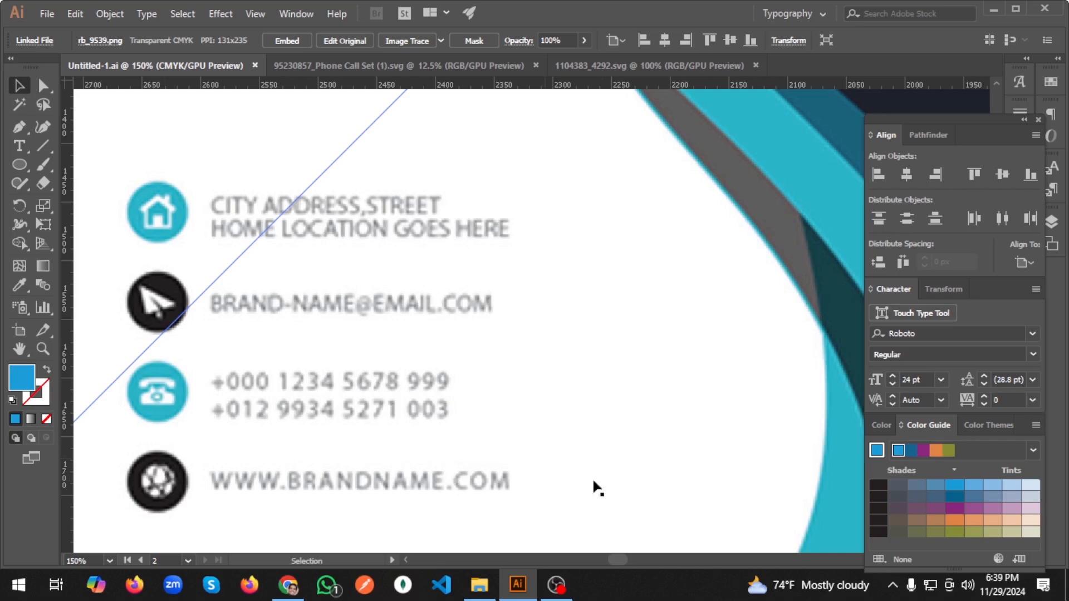
Open 95230723_Location Pin Multiple Styles Set (1).svg, 25416892_9.svg and the 390056433 SVG from Downloads in Illustrator, and close 25416892_9.svg again.
click(479, 585)
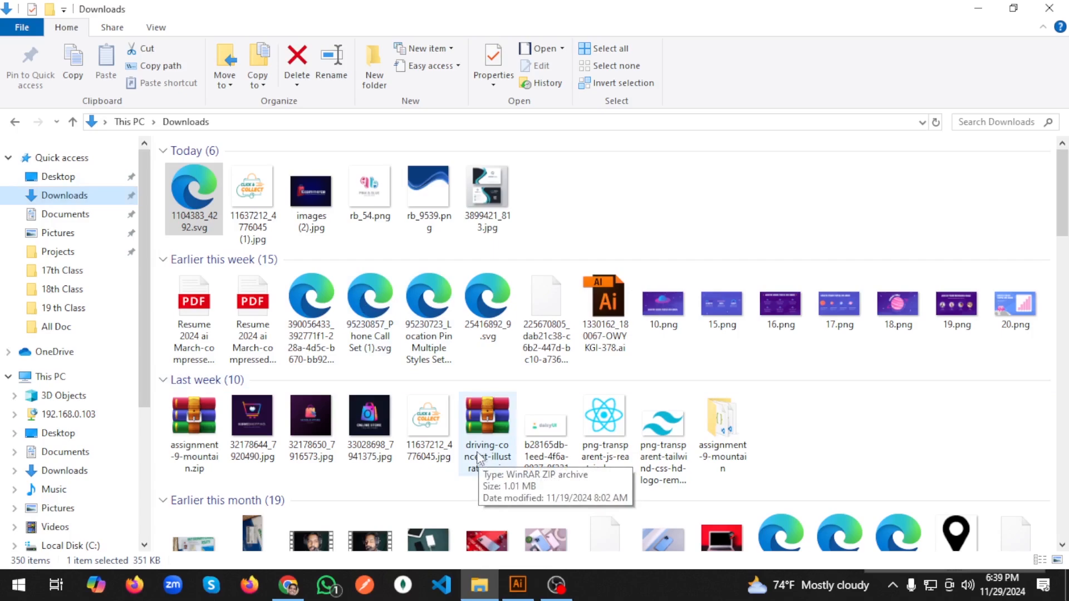
click(488, 304)
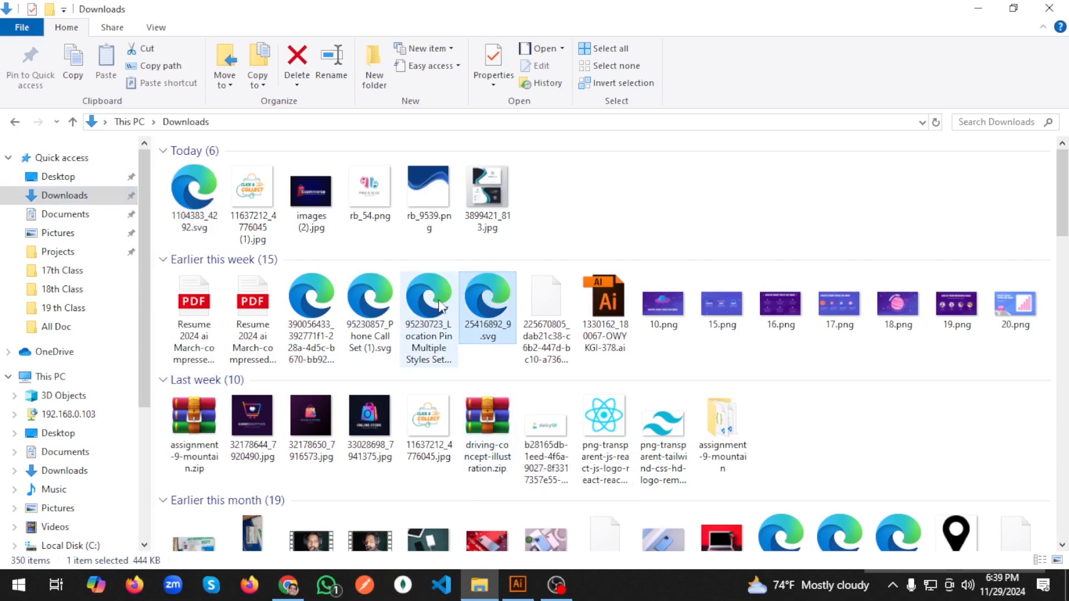
ctrl+click(438, 307)
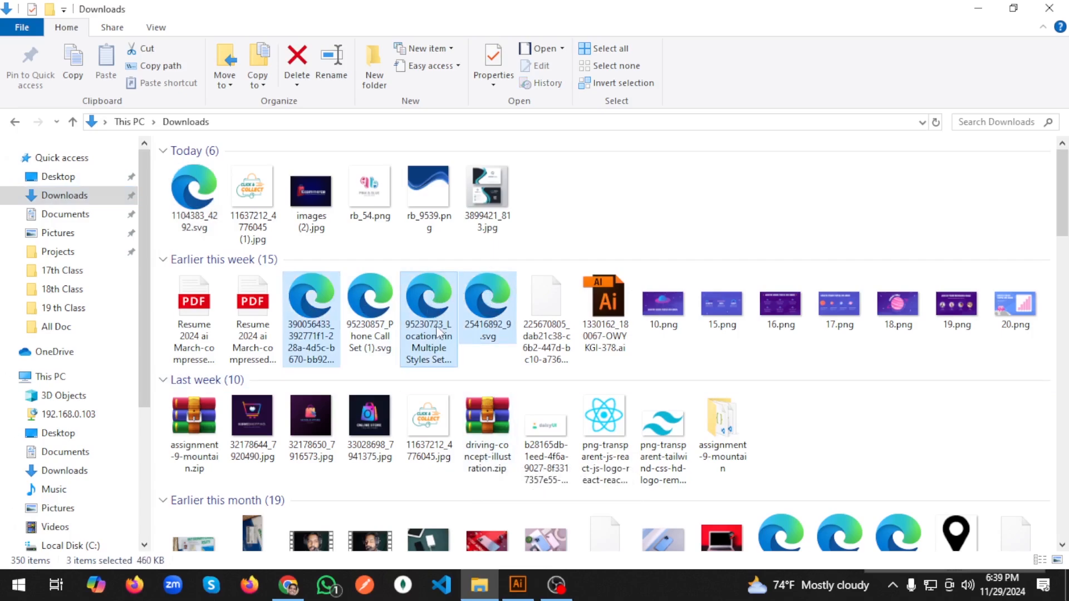
drag(438, 334, 581, 335)
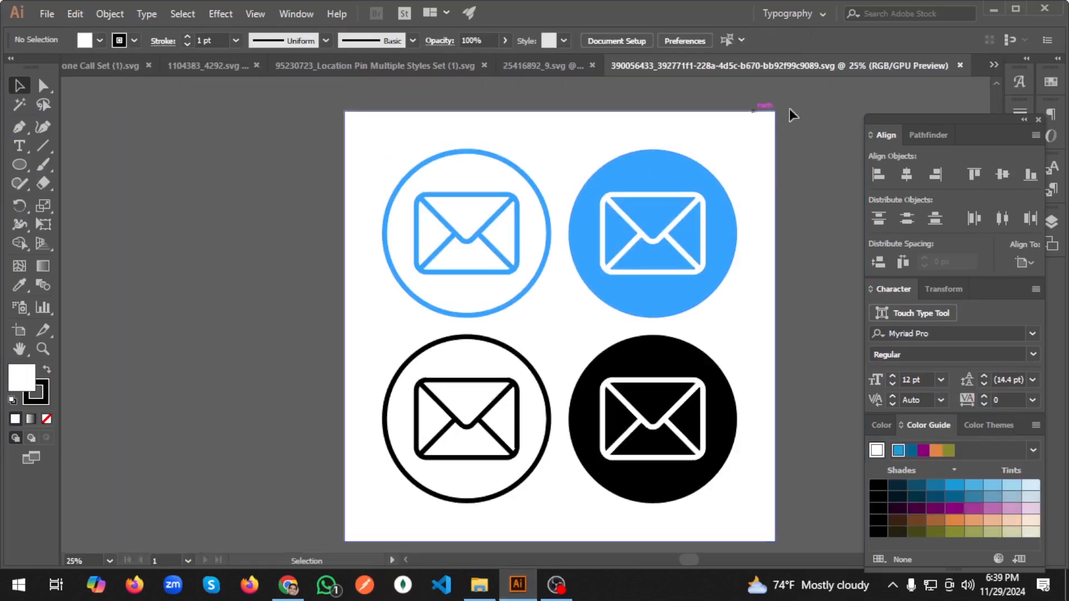
click(559, 61)
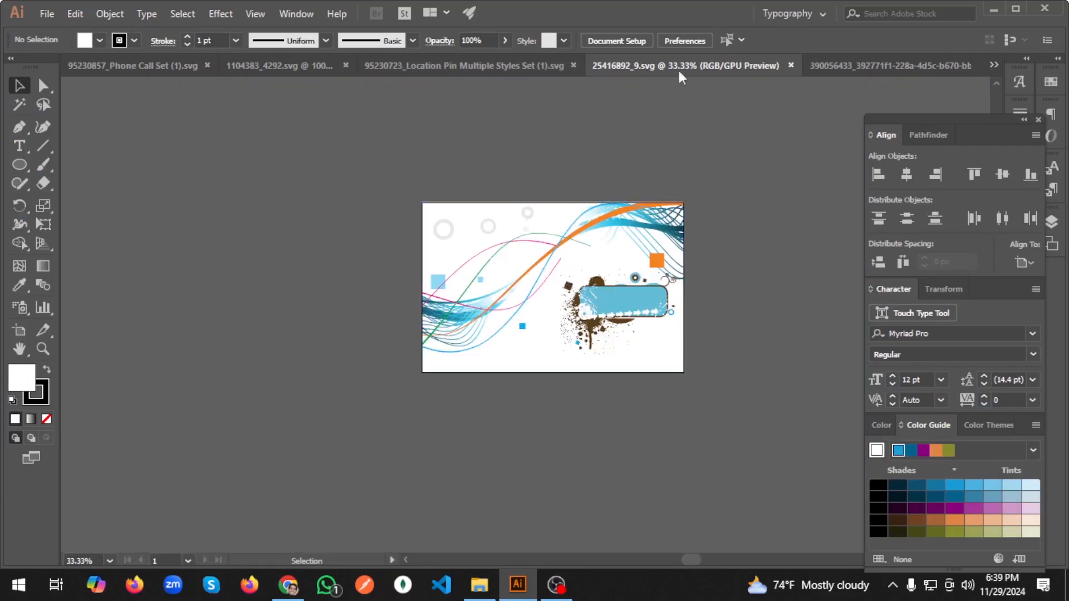
click(791, 65)
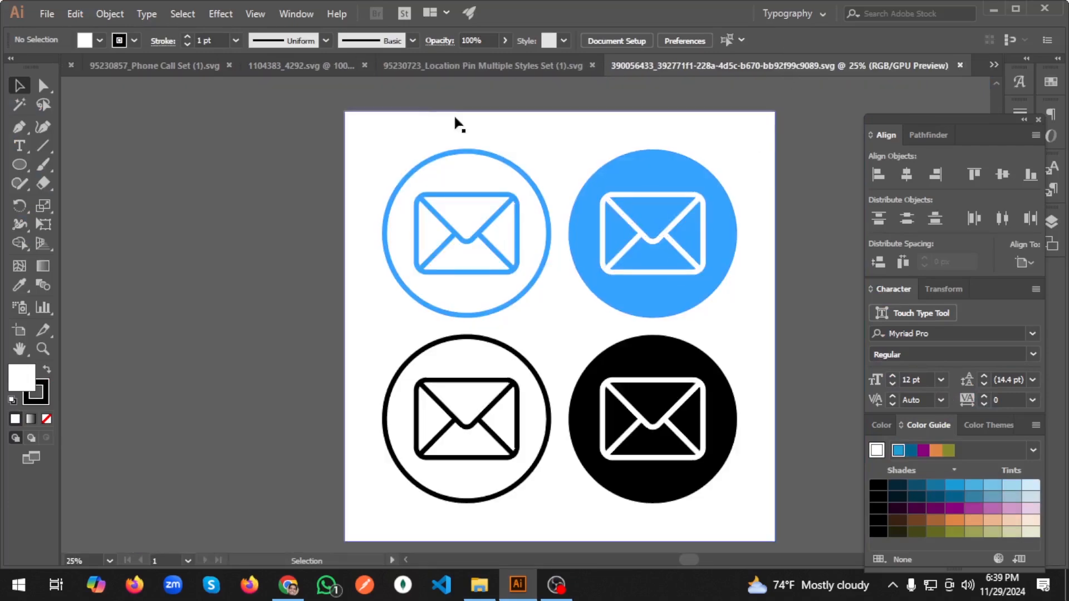
Ungroup the set of house icons in the 1104383_4292.svg document and clear the selection.
click(421, 62)
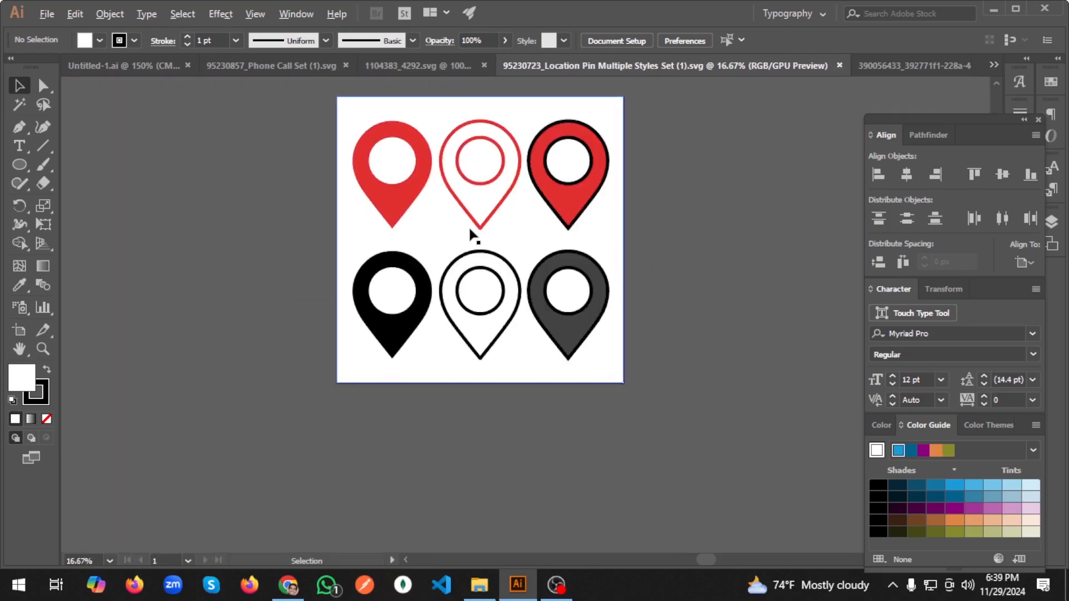
click(307, 65)
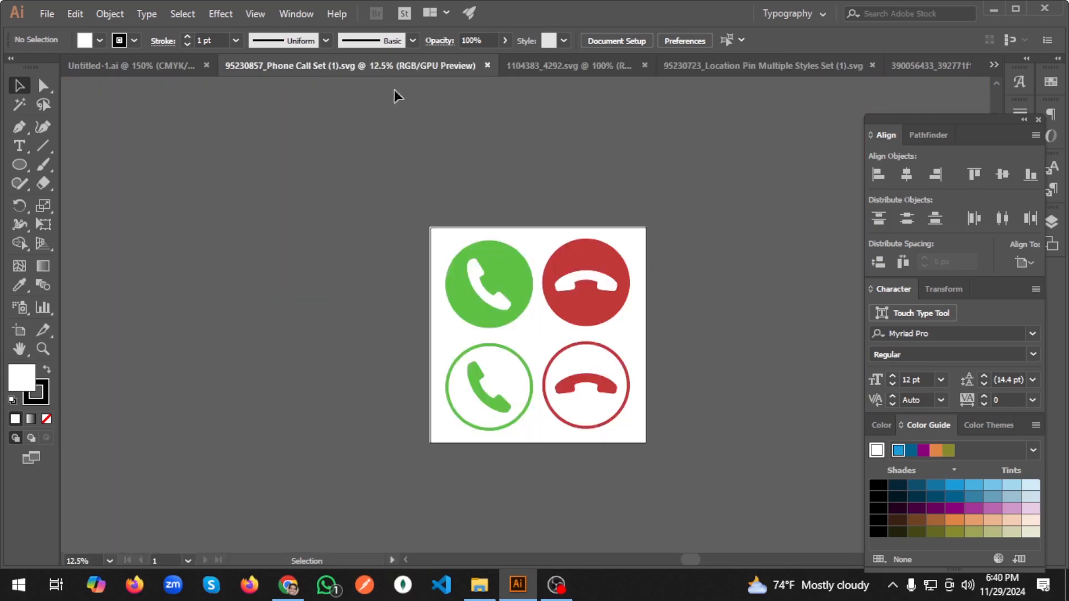
click(542, 65)
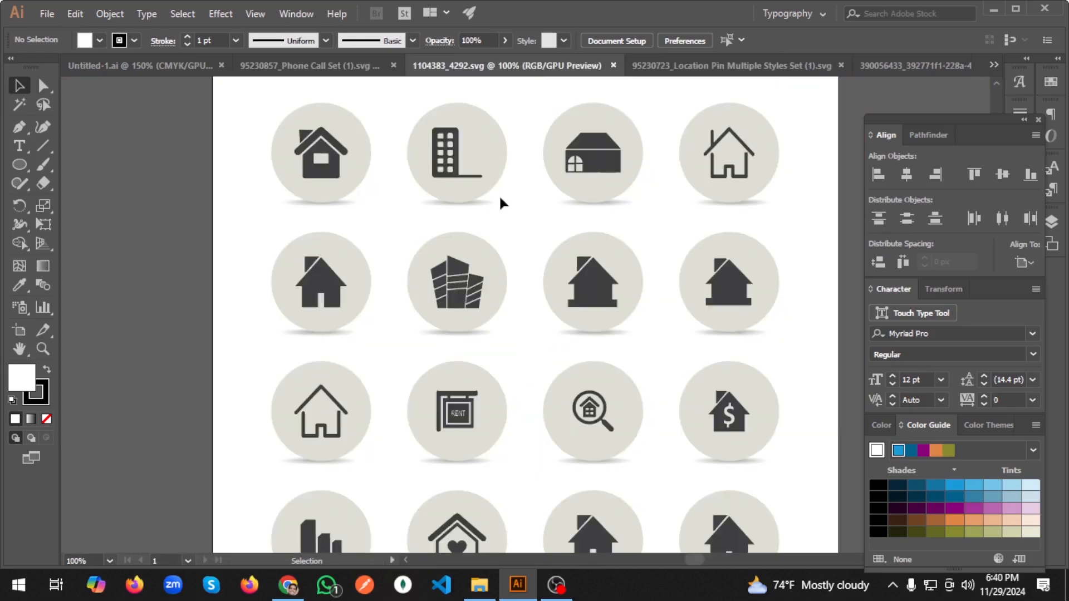
scroll(560, 333, down, 2)
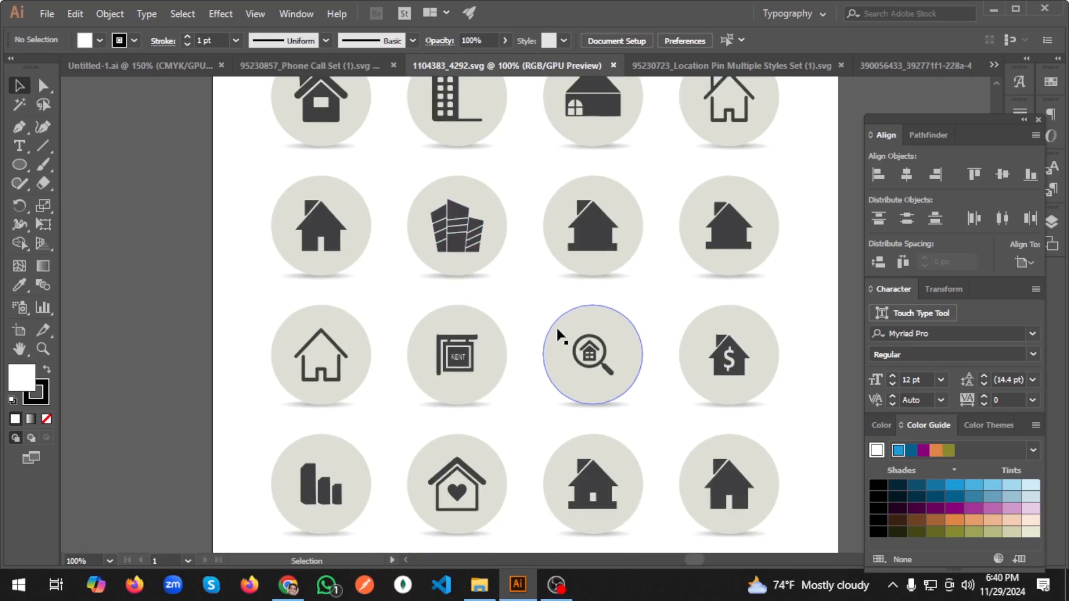
scroll(559, 333, down, 1)
scroll(543, 334, up, 2)
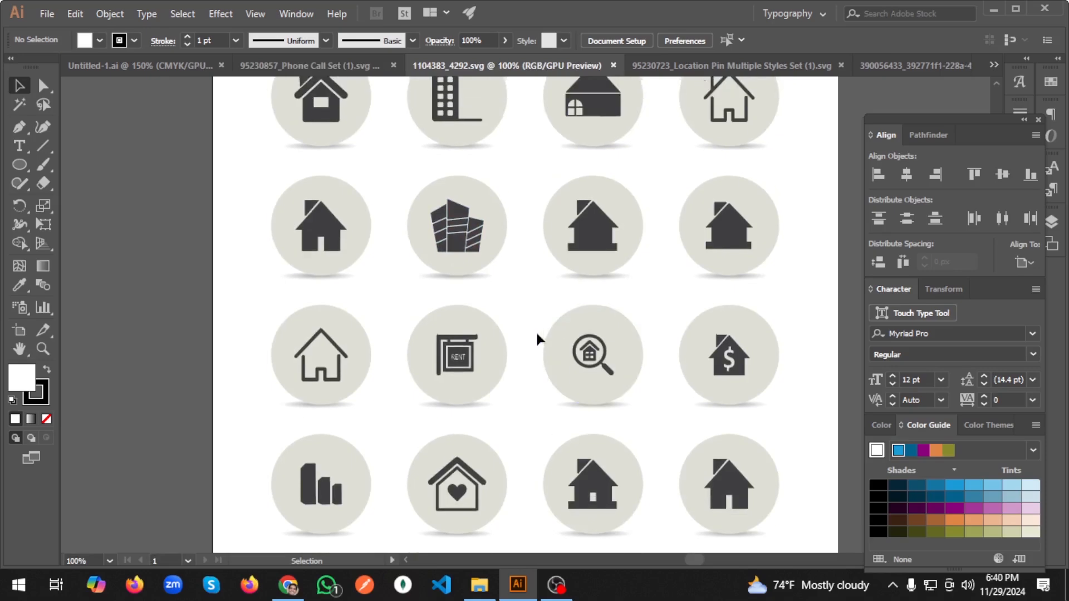
click(325, 393)
right_click(325, 394)
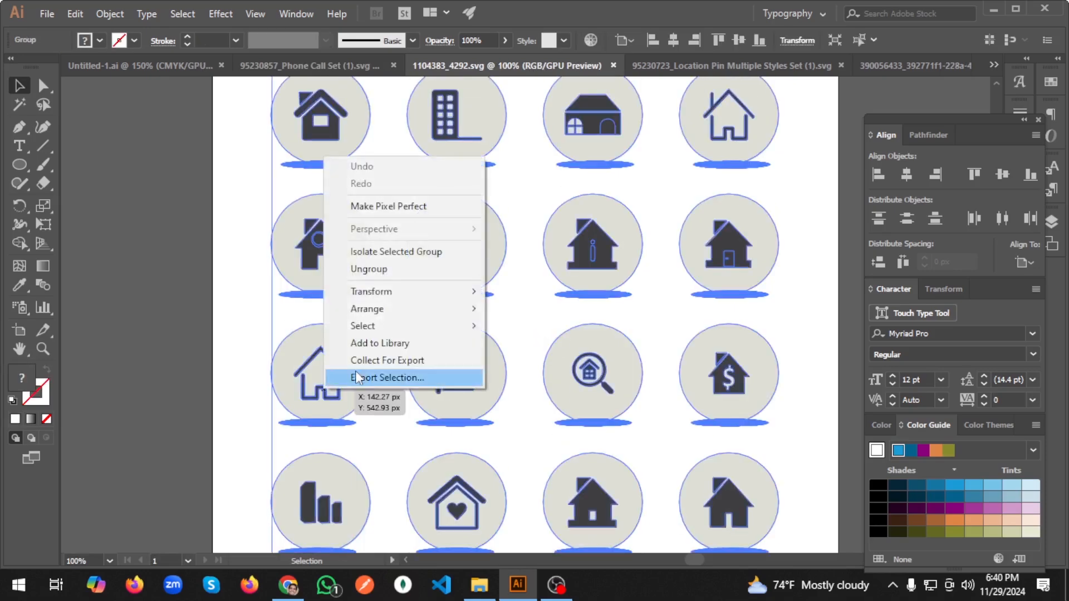
click(356, 270)
click(148, 329)
Copy the outlined house icon from the third row of the icon set into the Untitled-1.ai document.
click(325, 393)
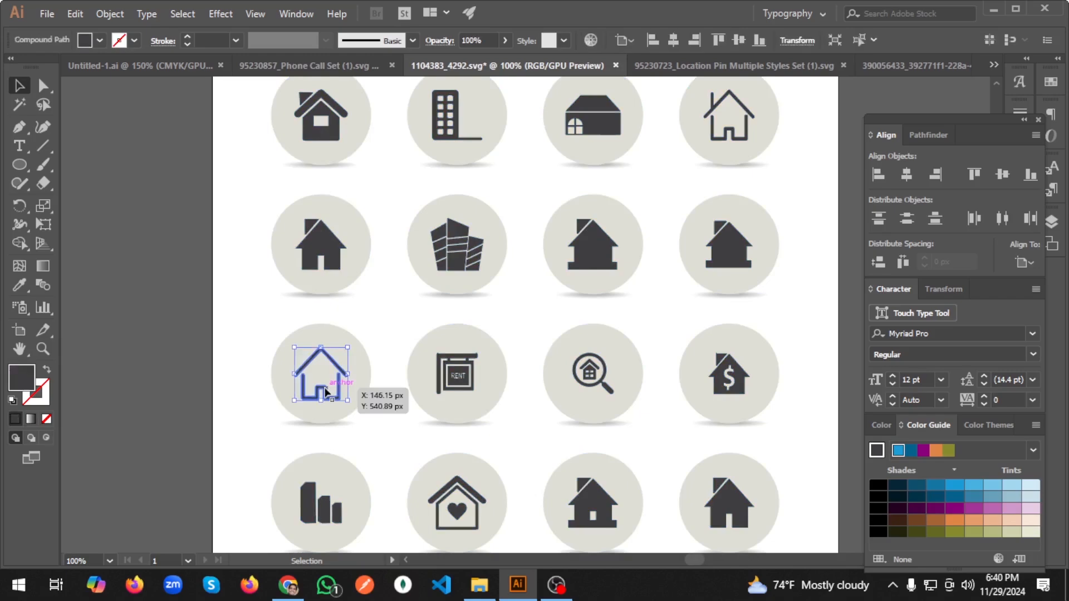
drag(310, 351, 176, 65)
drag(403, 378, 402, 379)
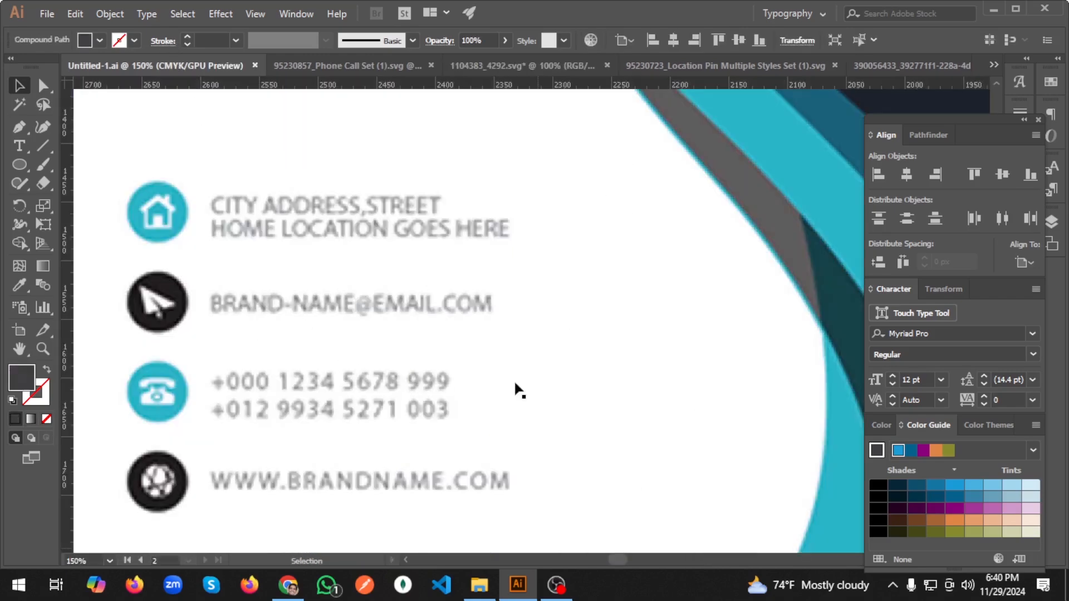
scroll(499, 392, down, 7)
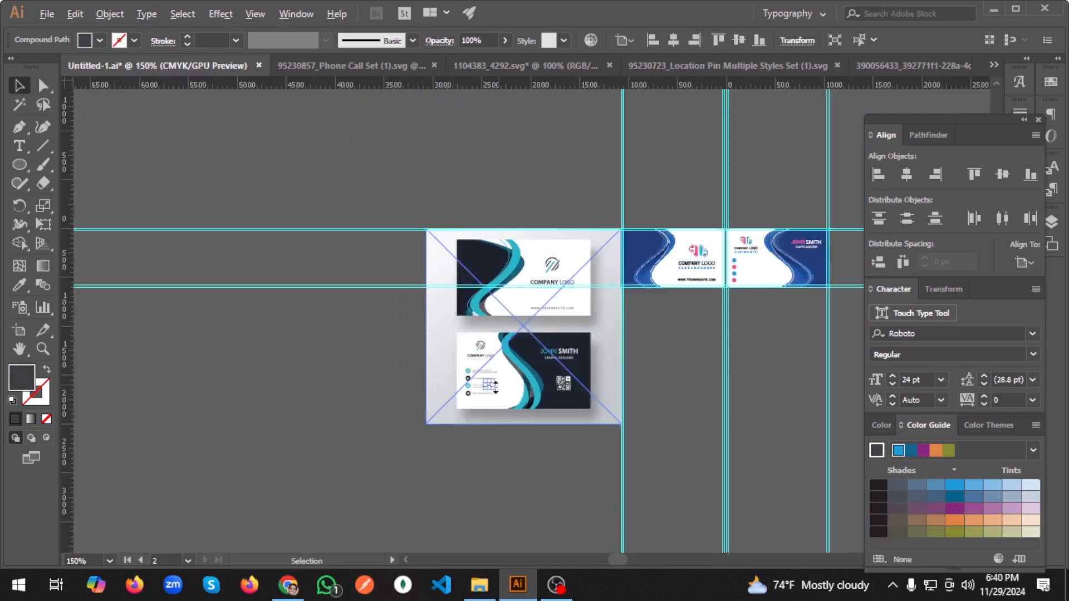
scroll(539, 393, up, 3)
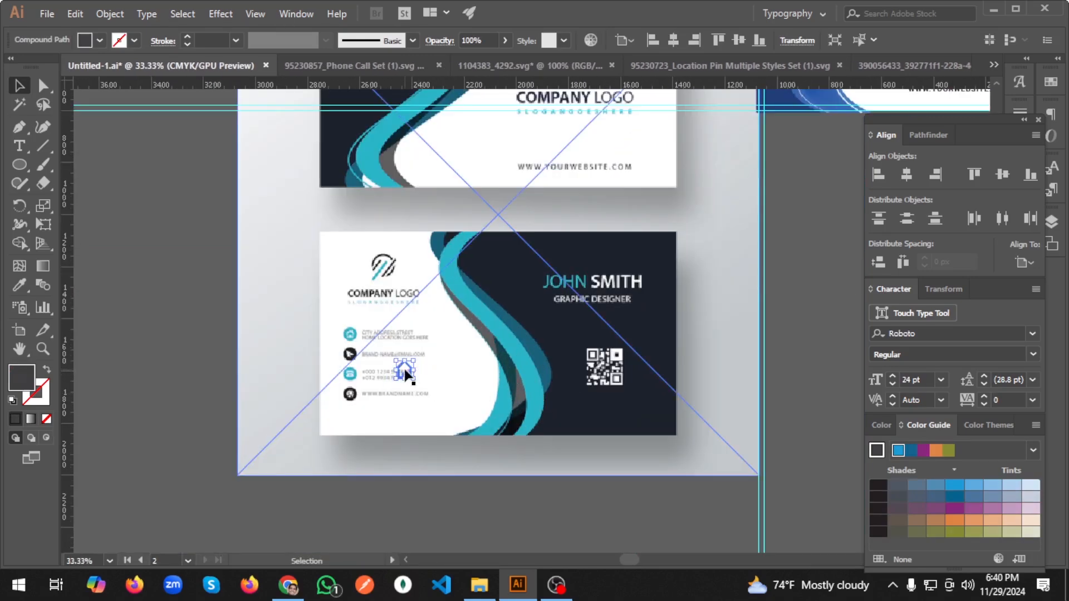
Move the house icon off the reference image and onto the uppermost blue circle on the back of the business card.
drag(403, 372, 823, 151)
scroll(823, 151, up, 3)
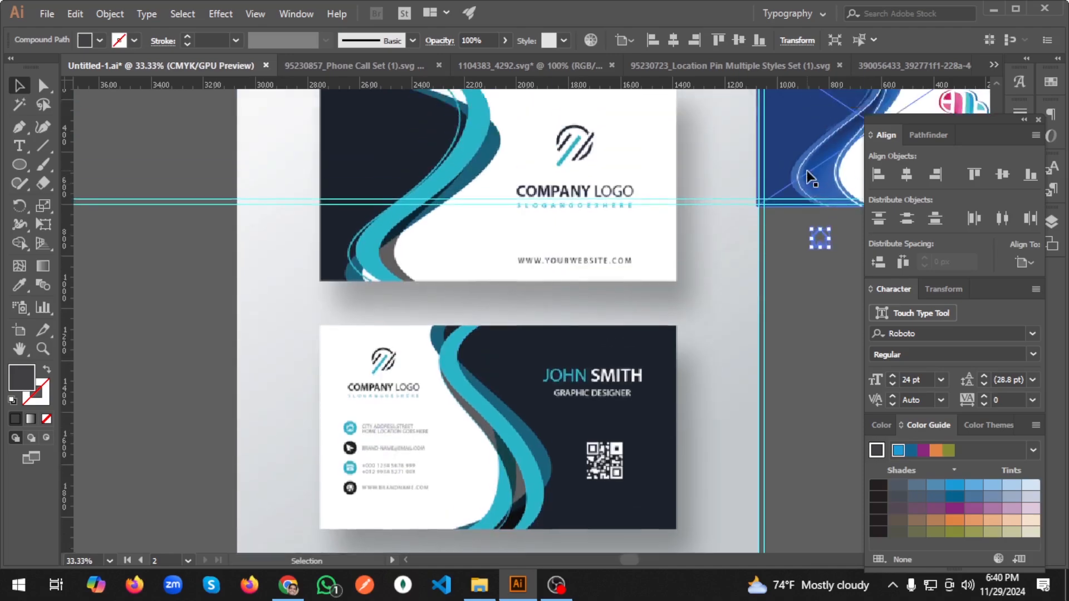
scroll(721, 207, right, 7)
scroll(721, 202, right, 1)
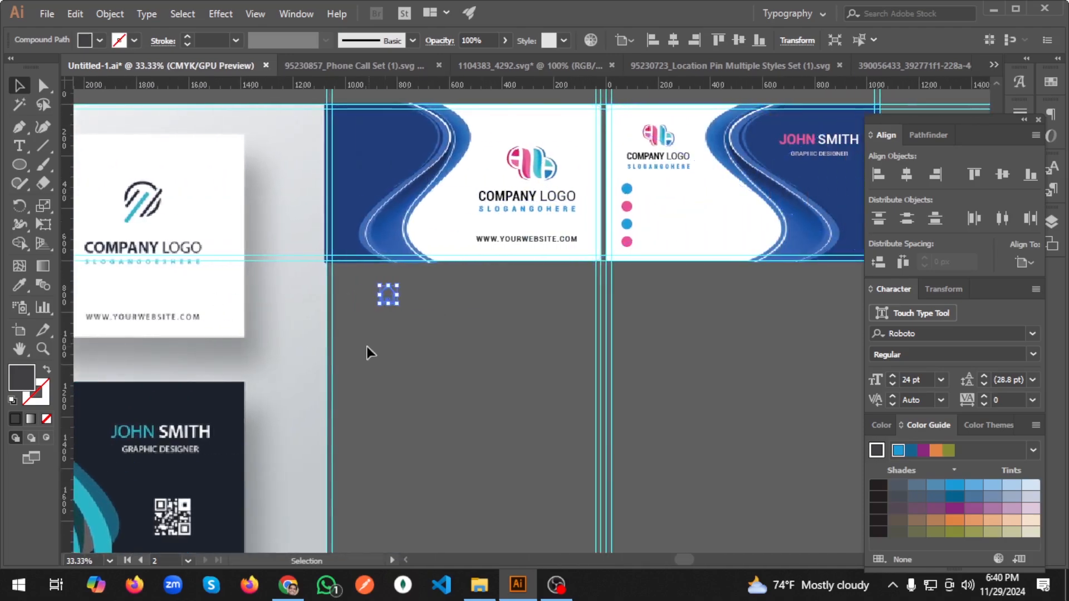
scroll(405, 311, up, 3)
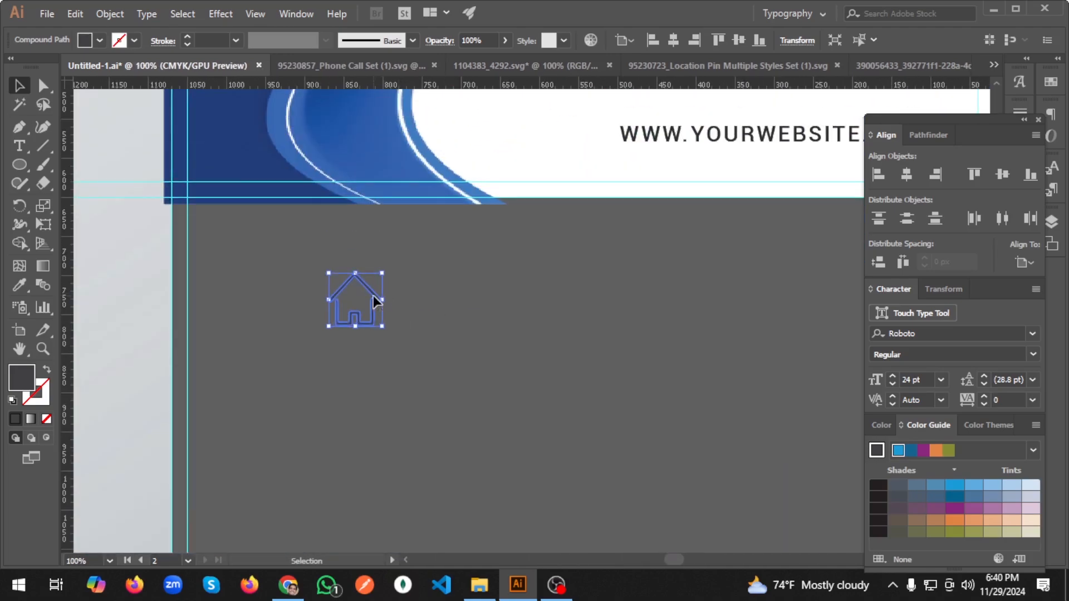
drag(373, 299, 830, 167)
scroll(735, 194, down, 3)
scroll(688, 208, up, 5)
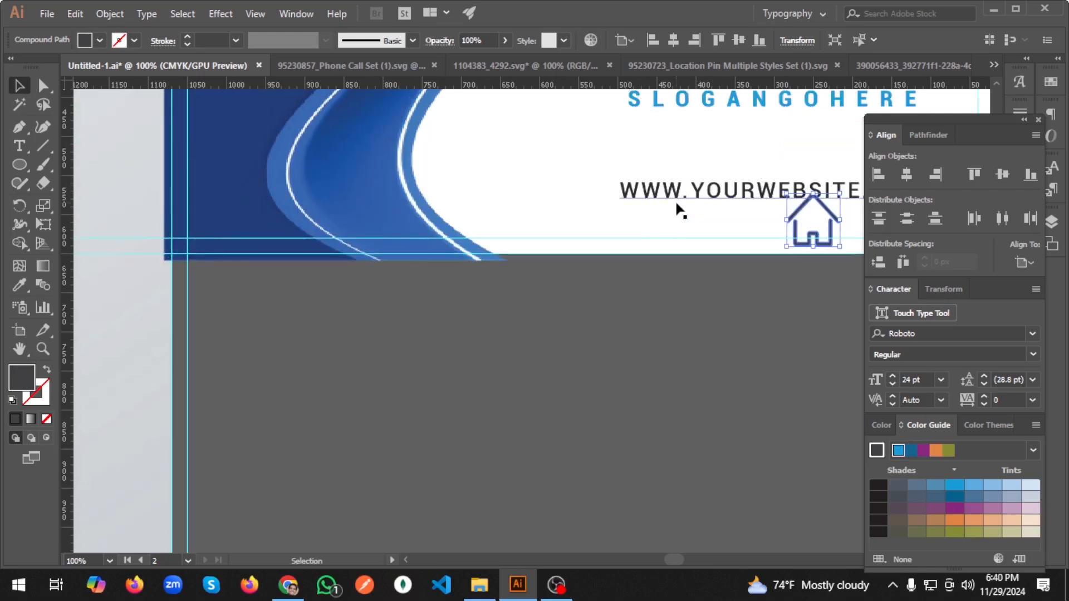
scroll(678, 210, up, 2)
scroll(678, 210, right, 10)
scroll(557, 273, up, 1)
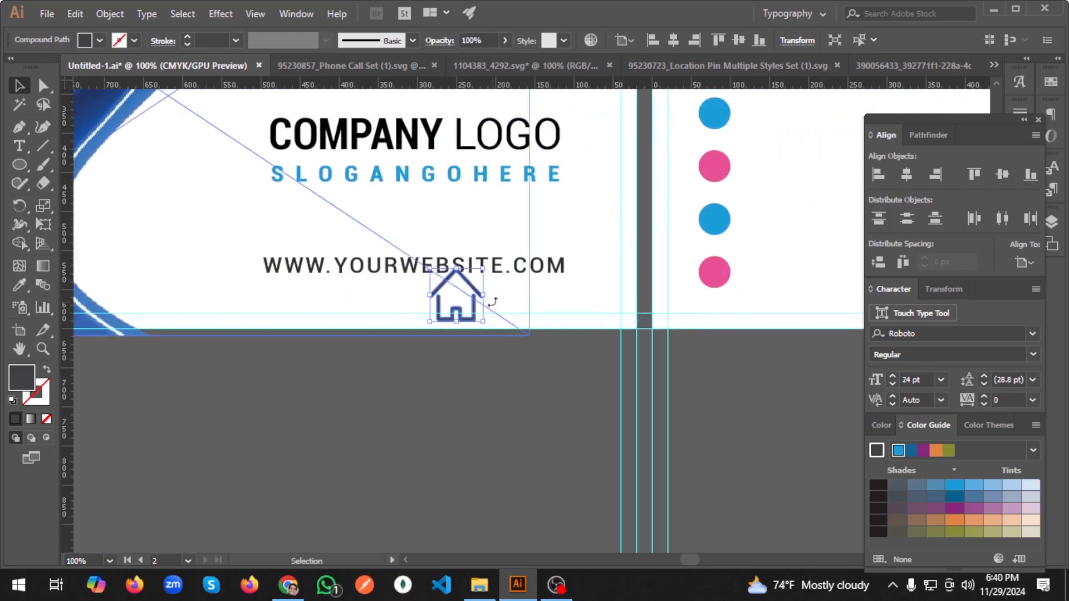
scroll(493, 301, up, 2)
drag(470, 360, 721, 175)
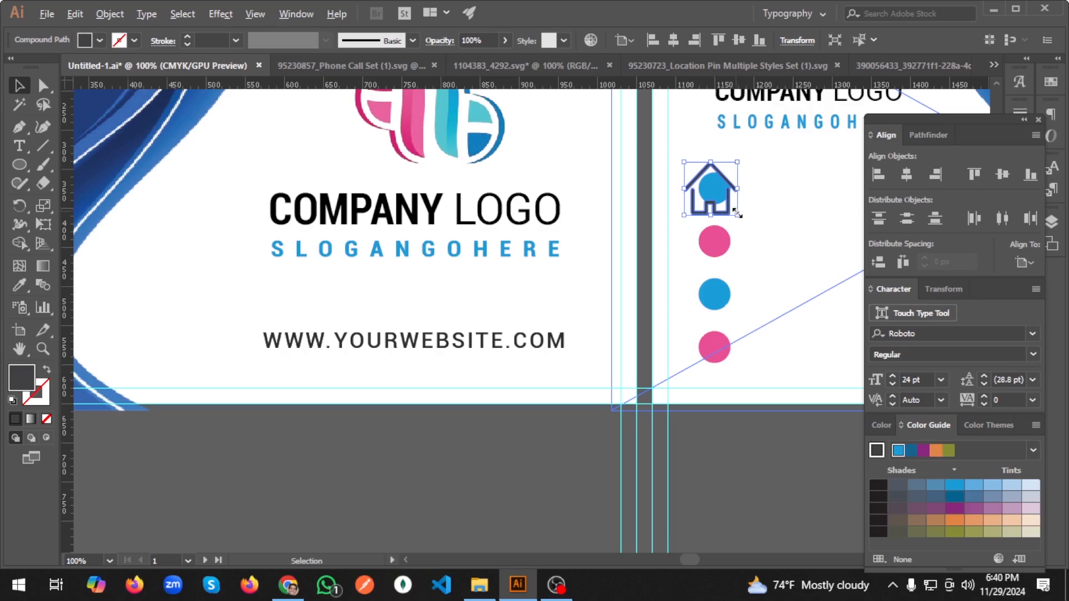
Scale the house icon down proportionally so it fits inside the uppermost blue circle.
scroll(736, 215, up, 6)
scroll(728, 248, up, 3)
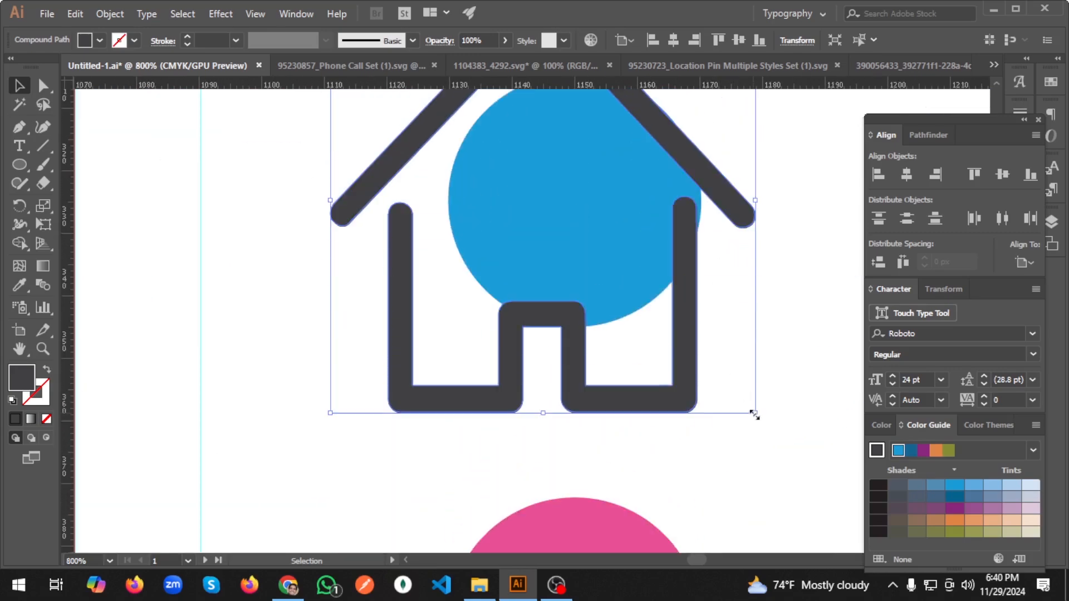
drag(757, 413, 653, 260)
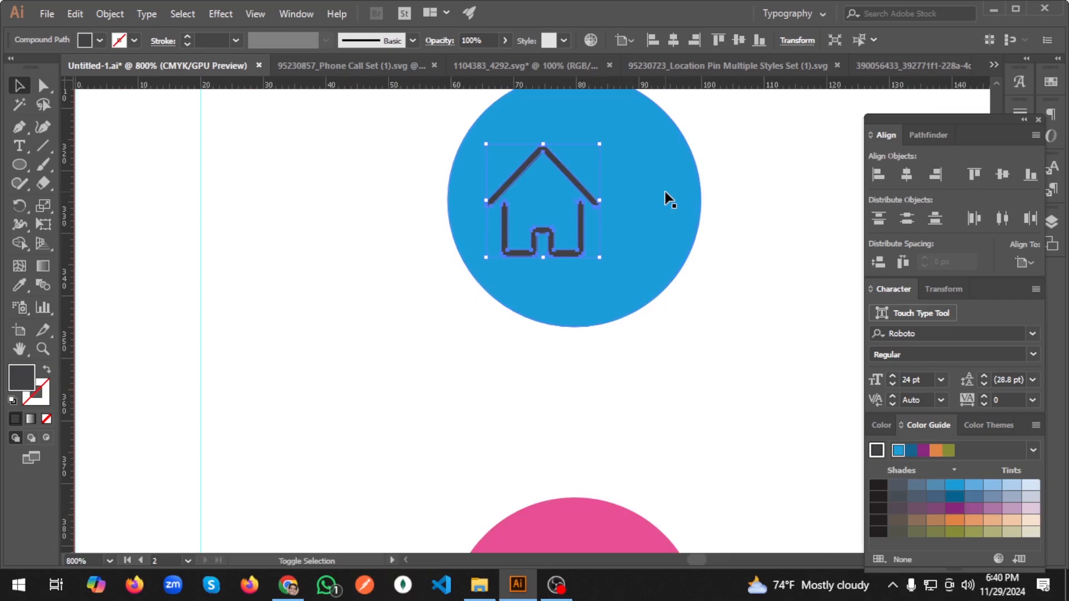
Centre the house icon horizontally and vertically on the blue circle, with the circle as the key object.
scroll(662, 221, up, 3)
shift+click(662, 223)
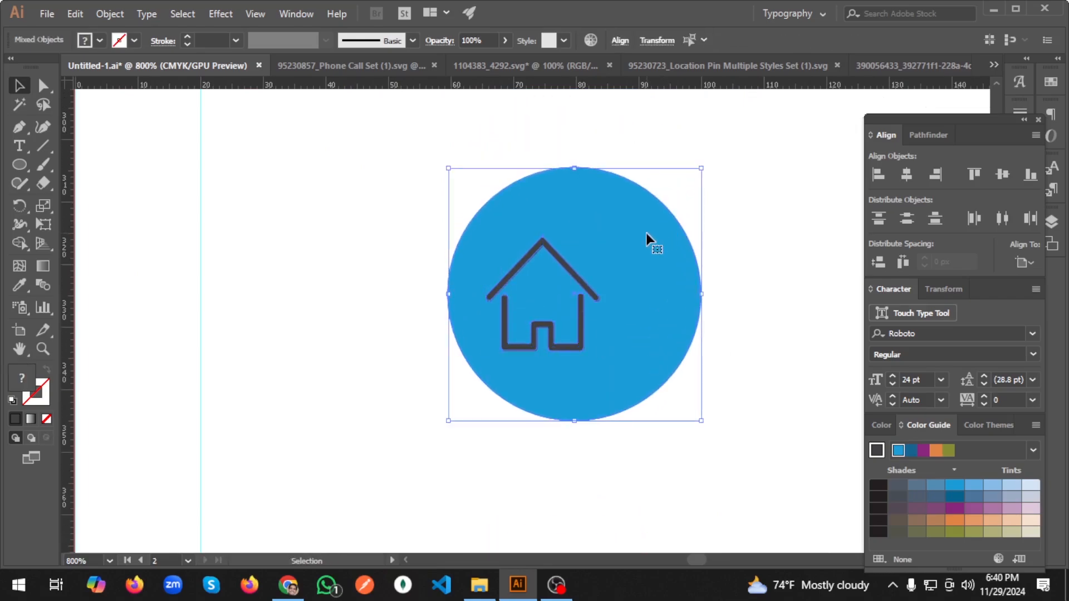
click(646, 233)
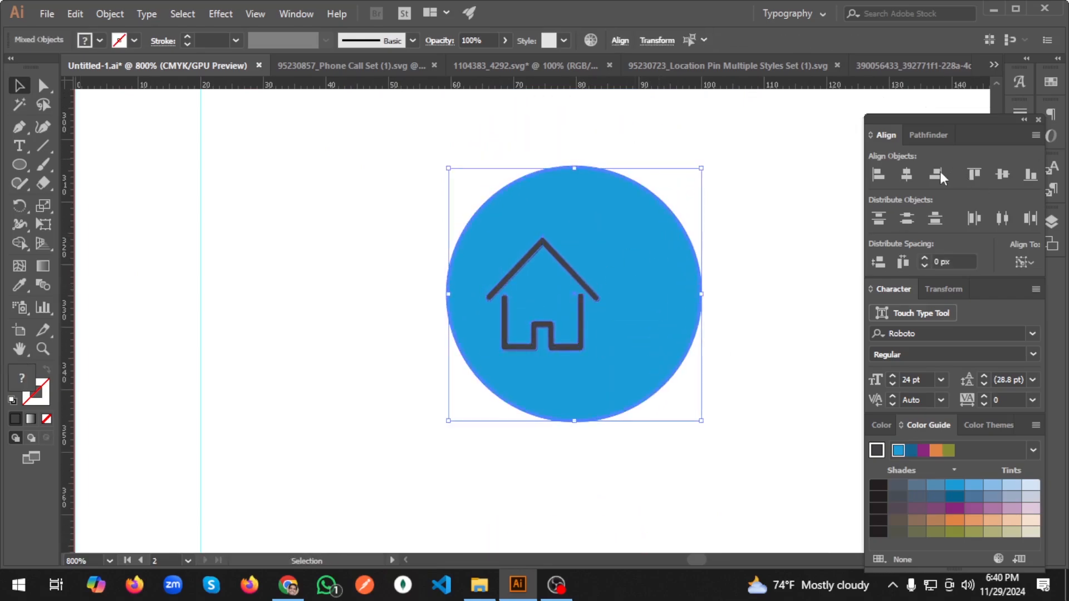
click(907, 178)
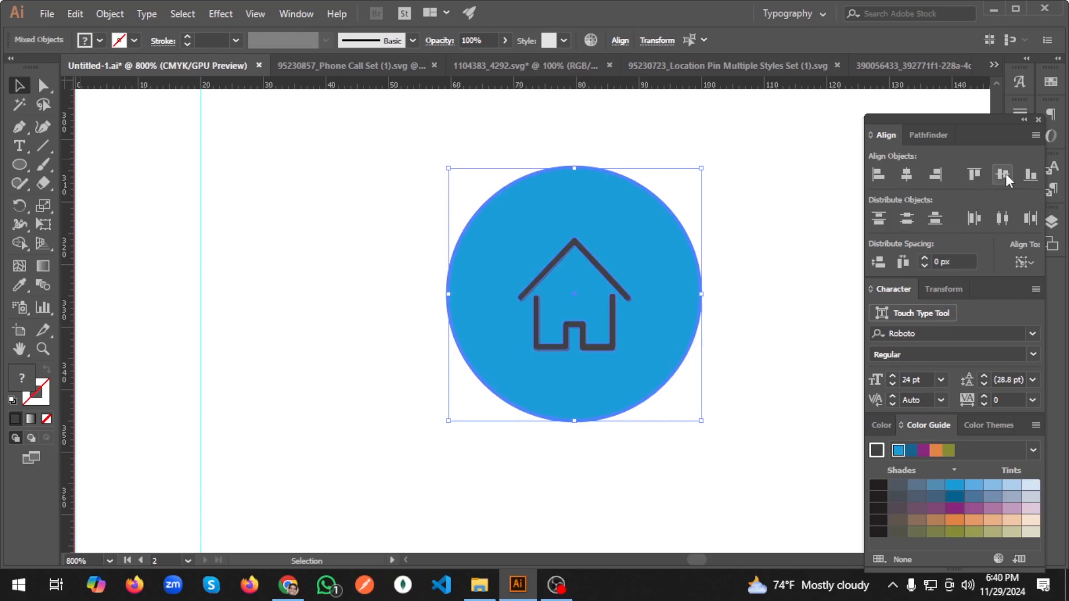
click(745, 322)
scroll(744, 322, down, 7)
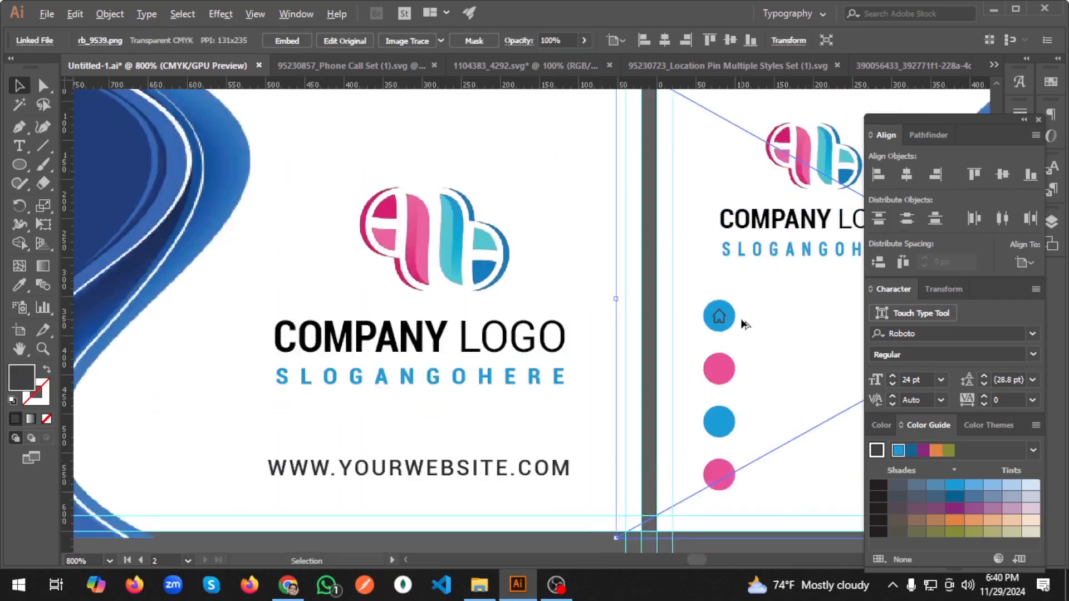
scroll(761, 330, up, 2)
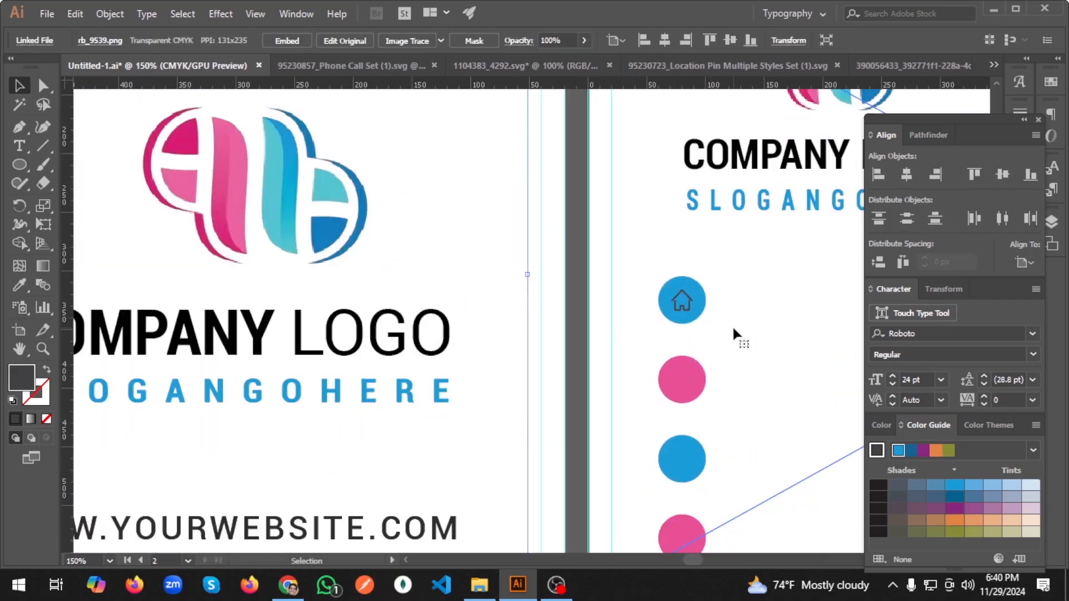
Ungroup the set of phone icons in the 95230857_Phone Call Set (1).svg document and clear the selection.
click(493, 64)
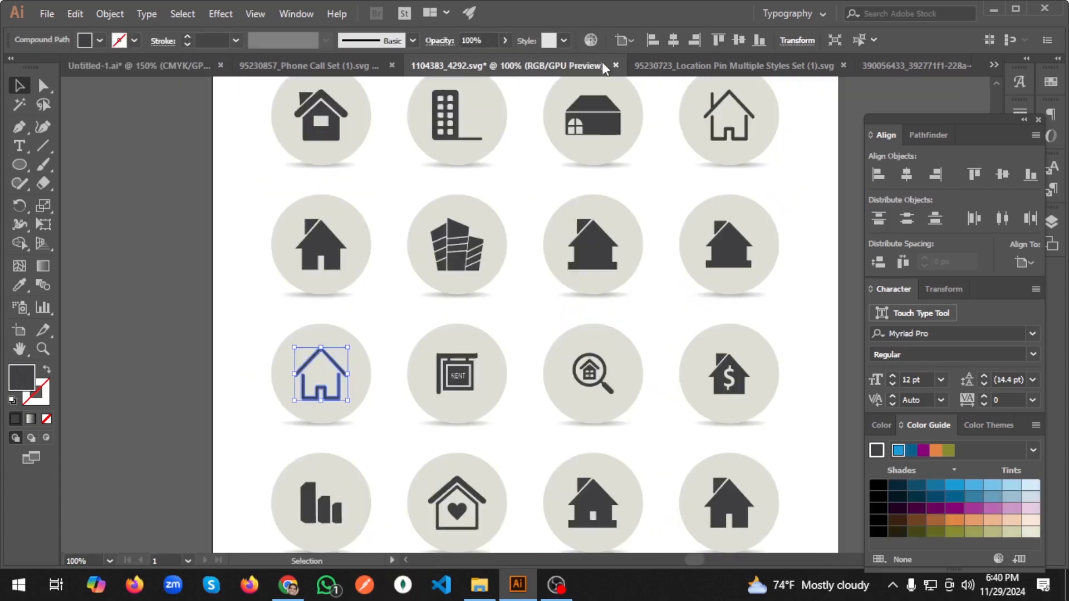
scroll(556, 272, down, 1)
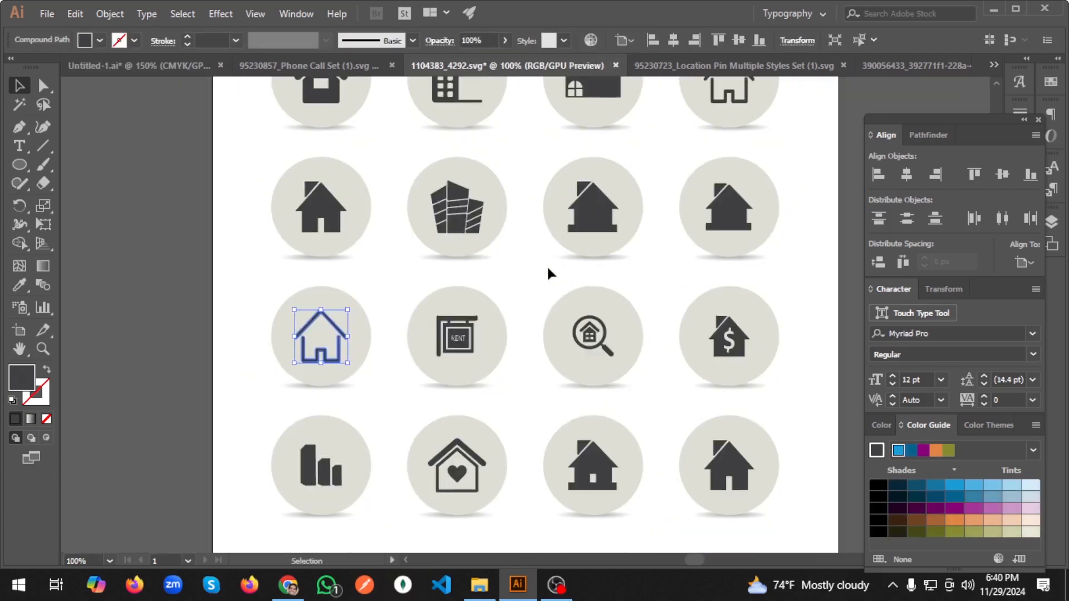
scroll(440, 343, up, 2)
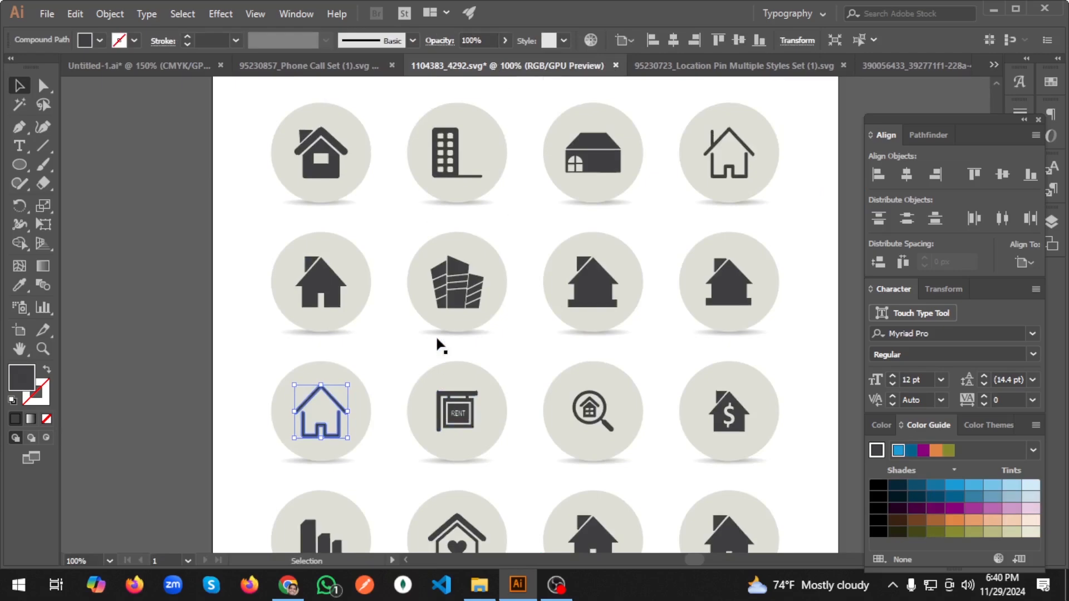
scroll(437, 345, down, 1)
click(329, 66)
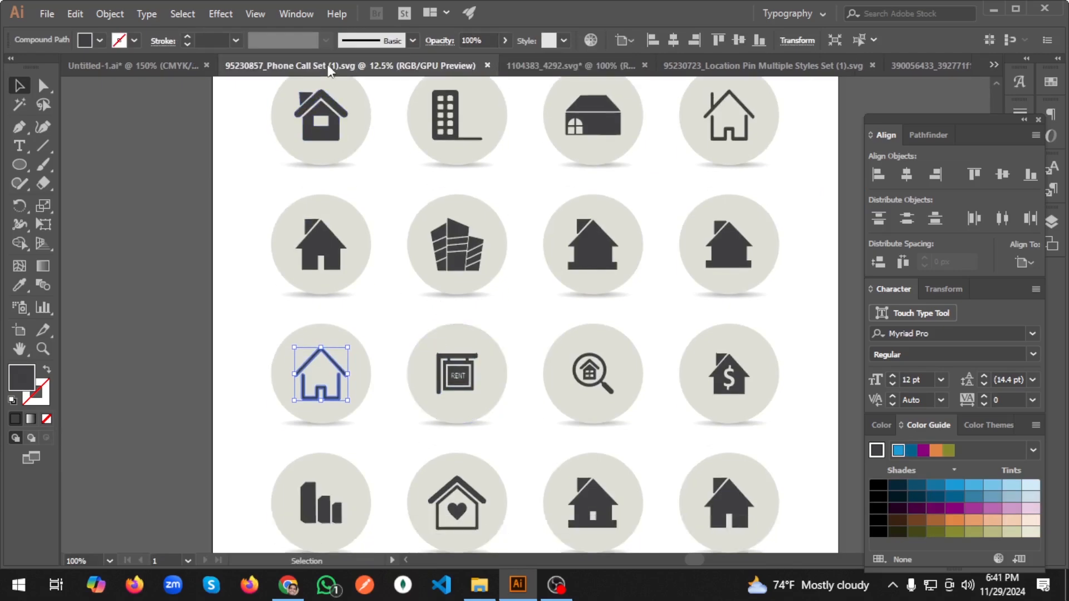
right_click(496, 397)
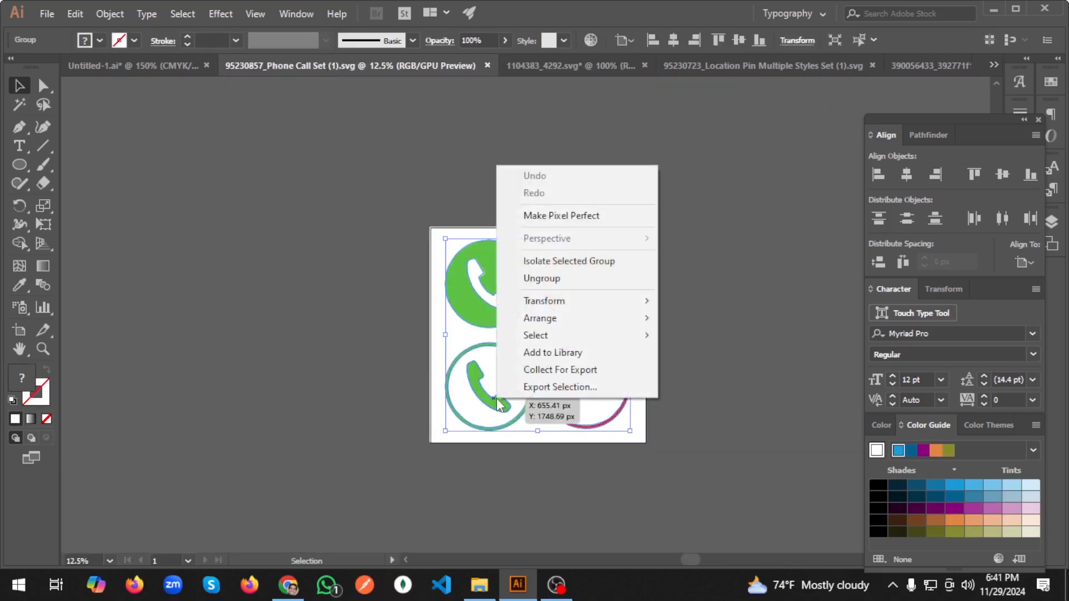
click(589, 279)
click(776, 279)
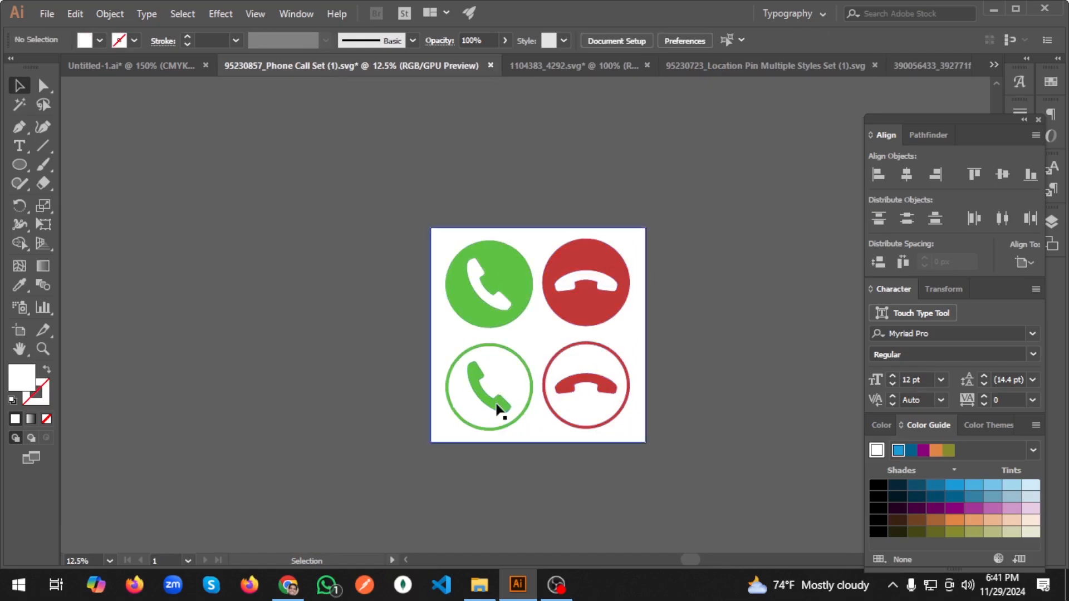
Ungroup the white background behind the phone icons and copy the green handset from the outlined circle into Untitled-1.ai.
click(498, 409)
right_click(497, 410)
click(552, 285)
click(601, 336)
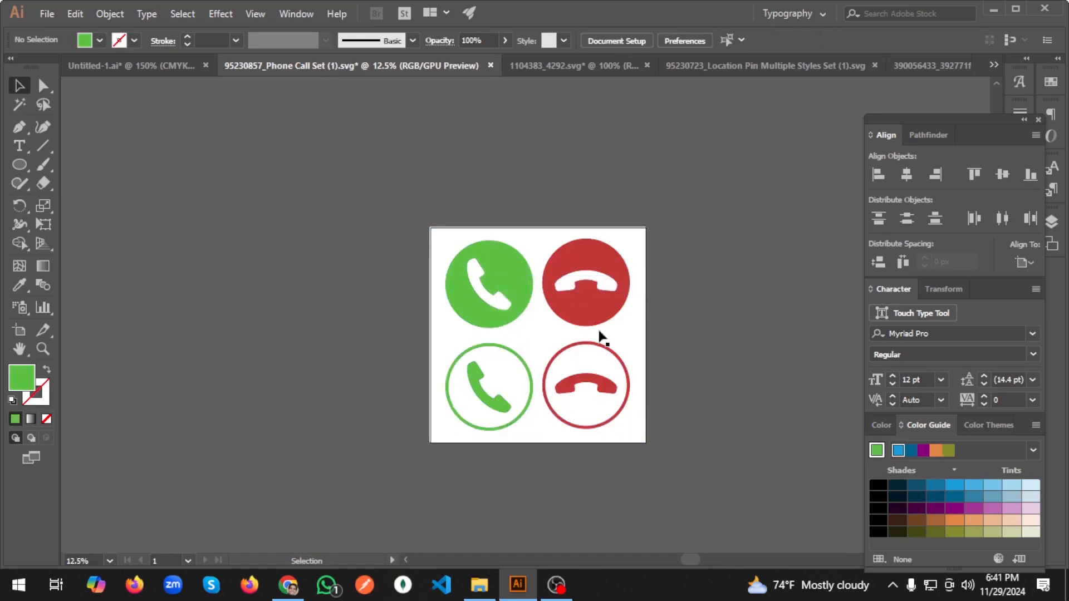
drag(504, 411, 653, 355)
drag(707, 392, 748, 414)
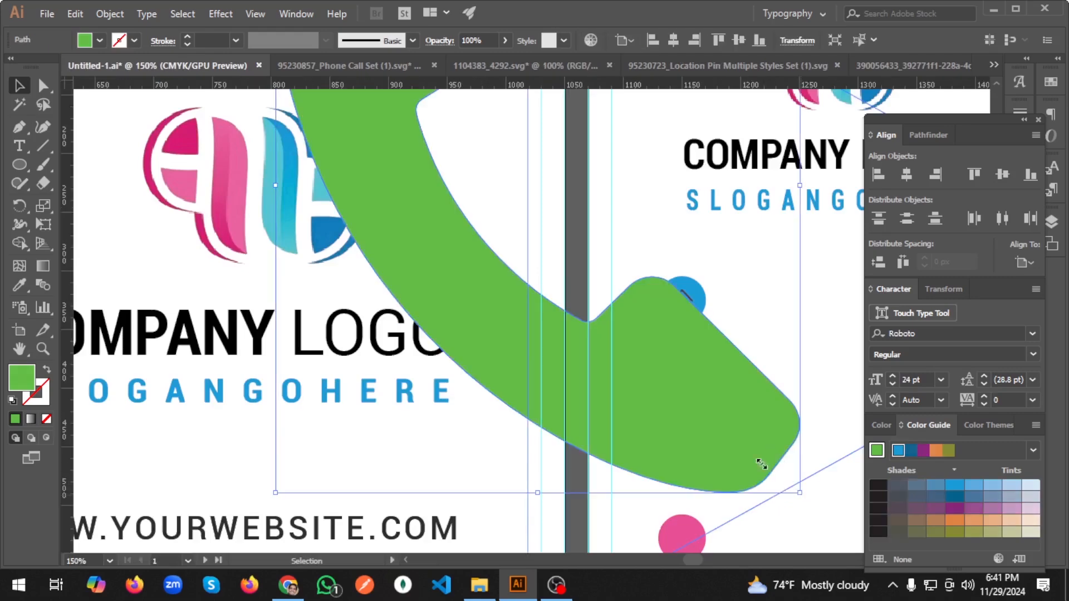
Scale the green handset down proportionally and place it inside the pink circle below the house icon.
drag(761, 463, 560, 212)
scroll(637, 251, up, 1)
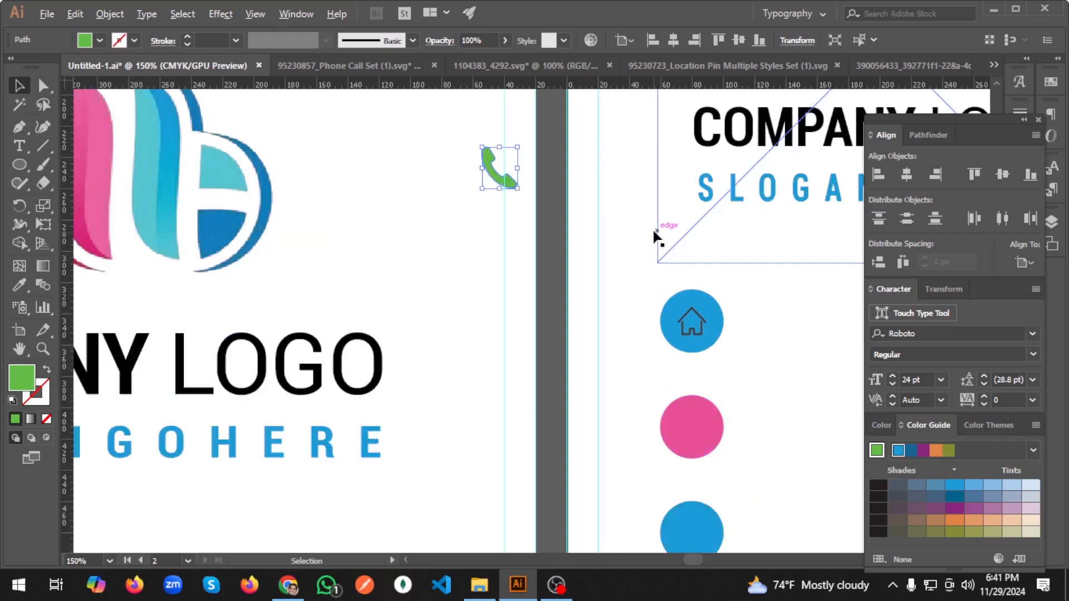
scroll(641, 234, up, 3)
drag(377, 139, 749, 502)
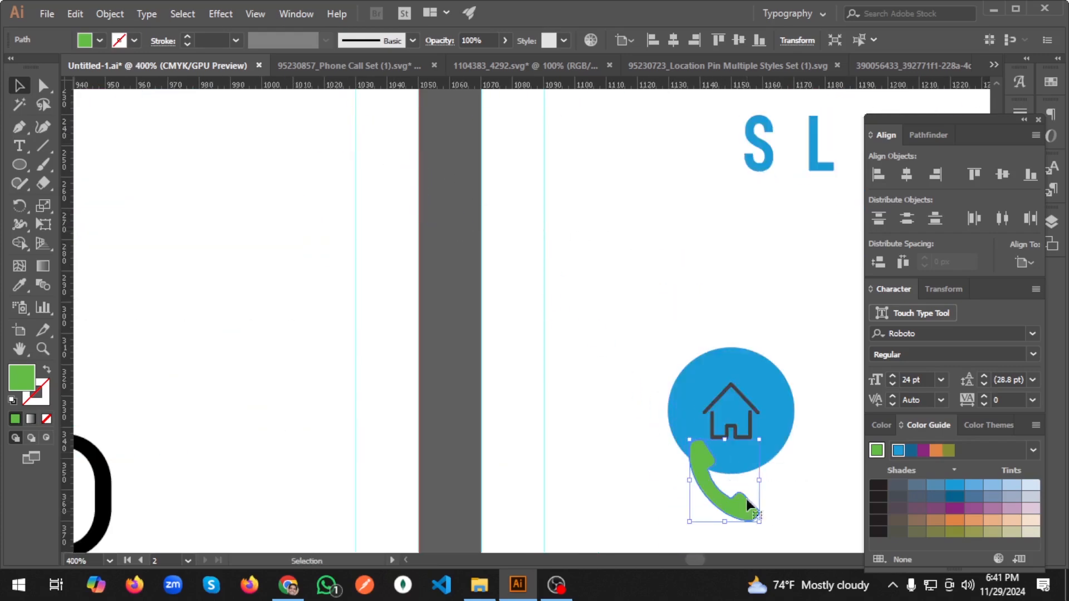
scroll(715, 396, down, 3)
drag(735, 299, 763, 442)
drag(765, 444, 763, 437)
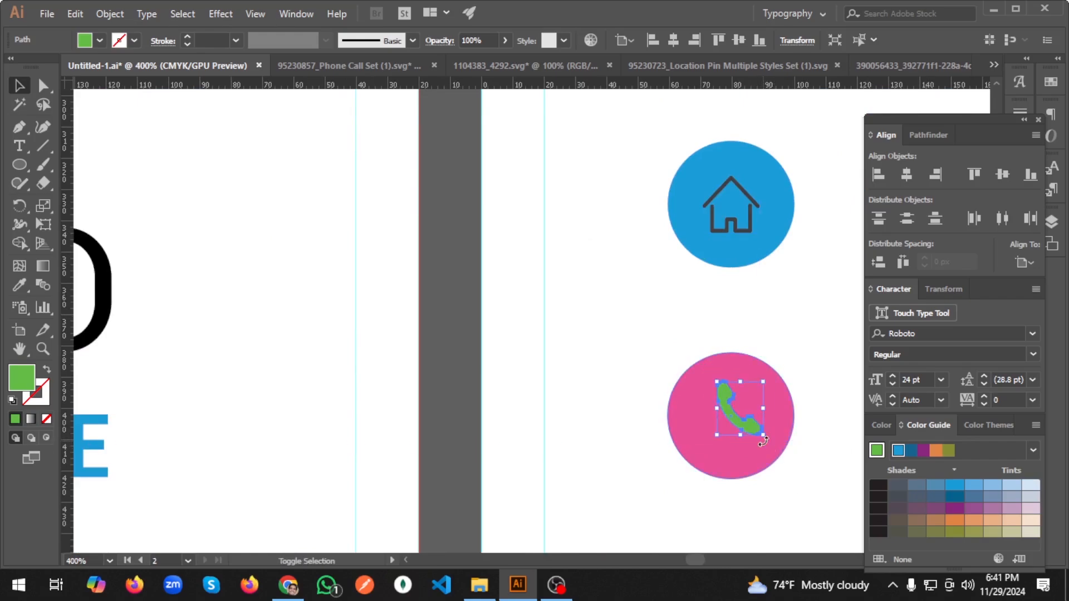
Centre the handset horizontally and vertically on the pink circle, with the circle as the key object.
shift+click(782, 408)
click(779, 402)
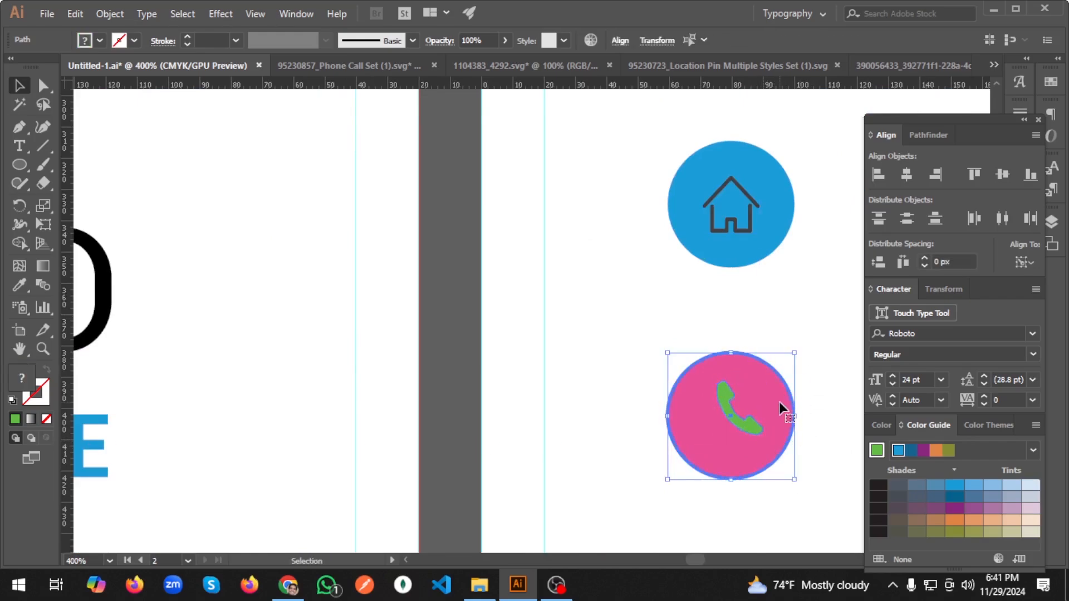
click(906, 174)
click(1002, 176)
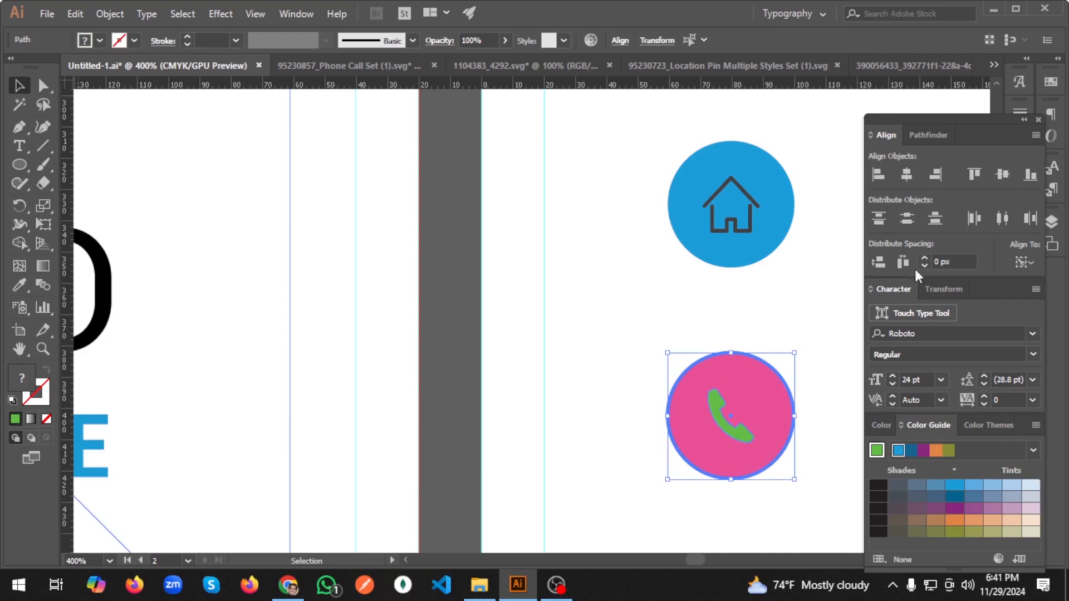
click(817, 280)
Recolour the house and handset icons white by sampling the card's white background with the Eyedropper tool.
click(744, 228)
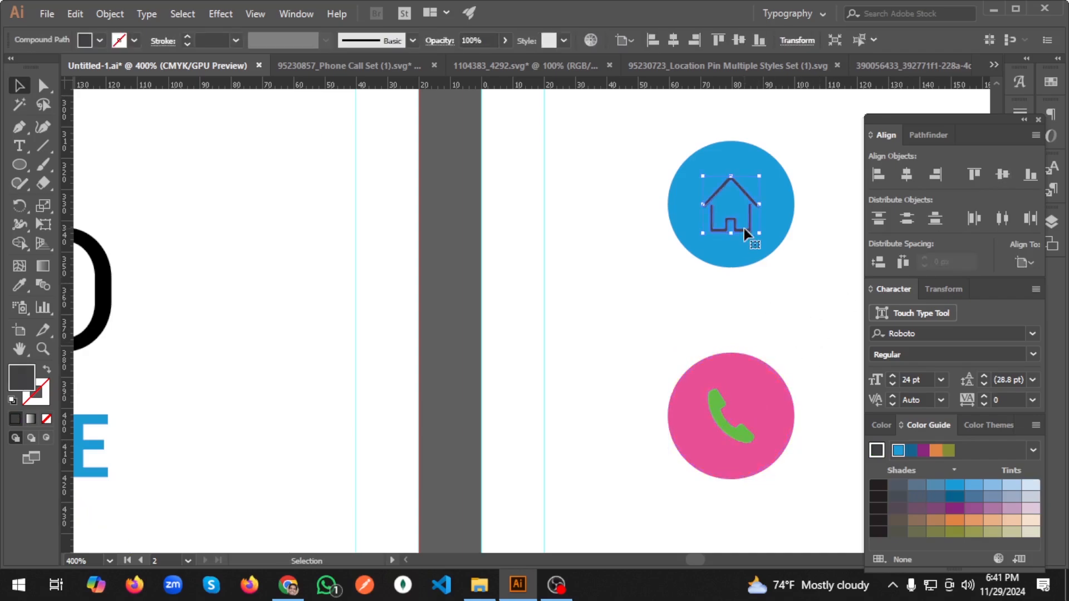
shift+click(731, 429)
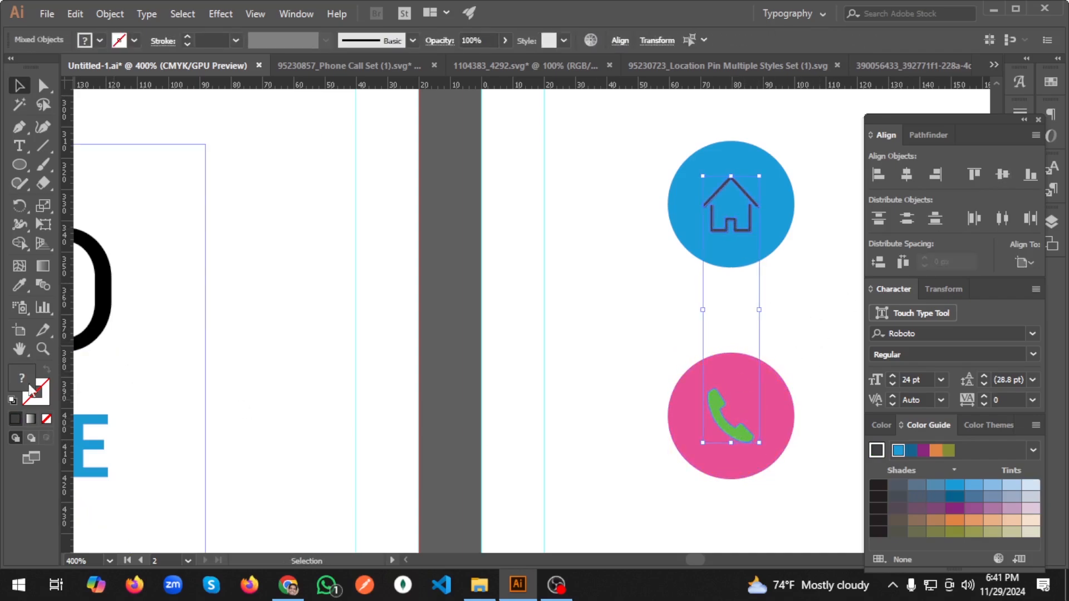
key(i)
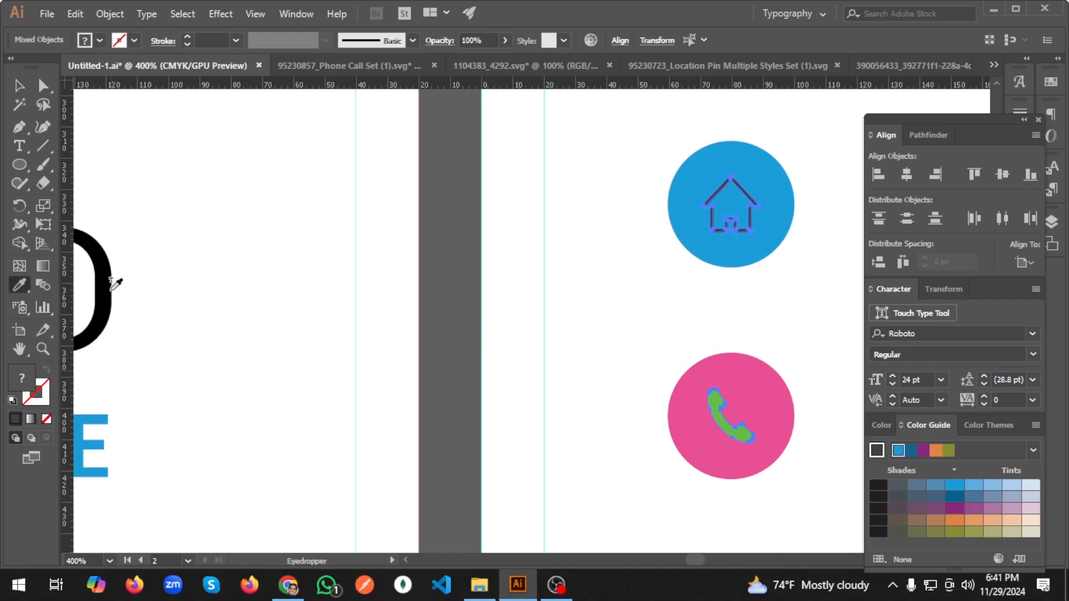
click(375, 223)
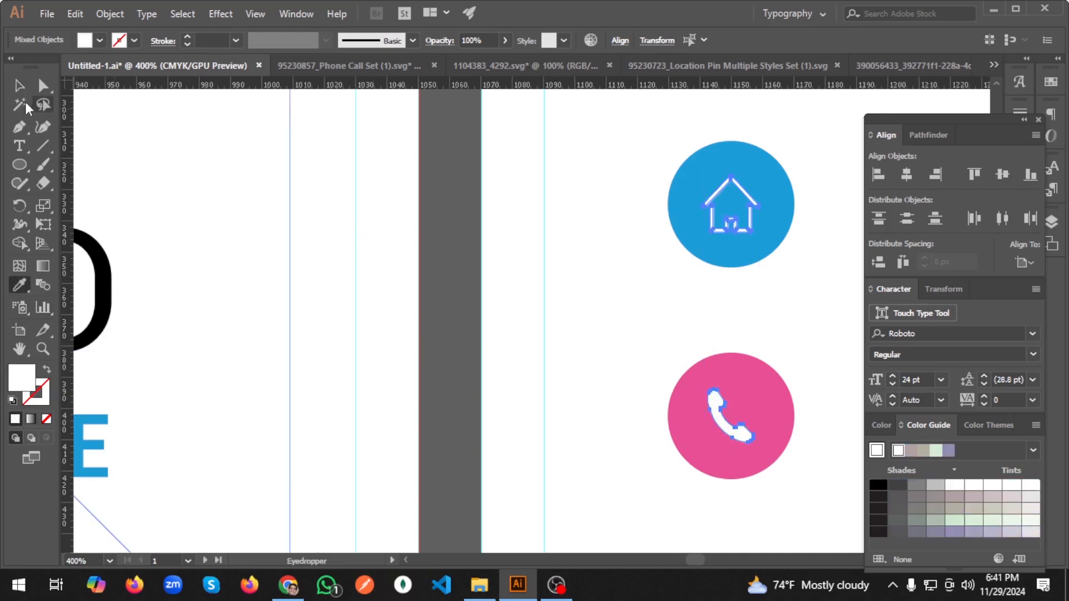
key(v)
click(438, 223)
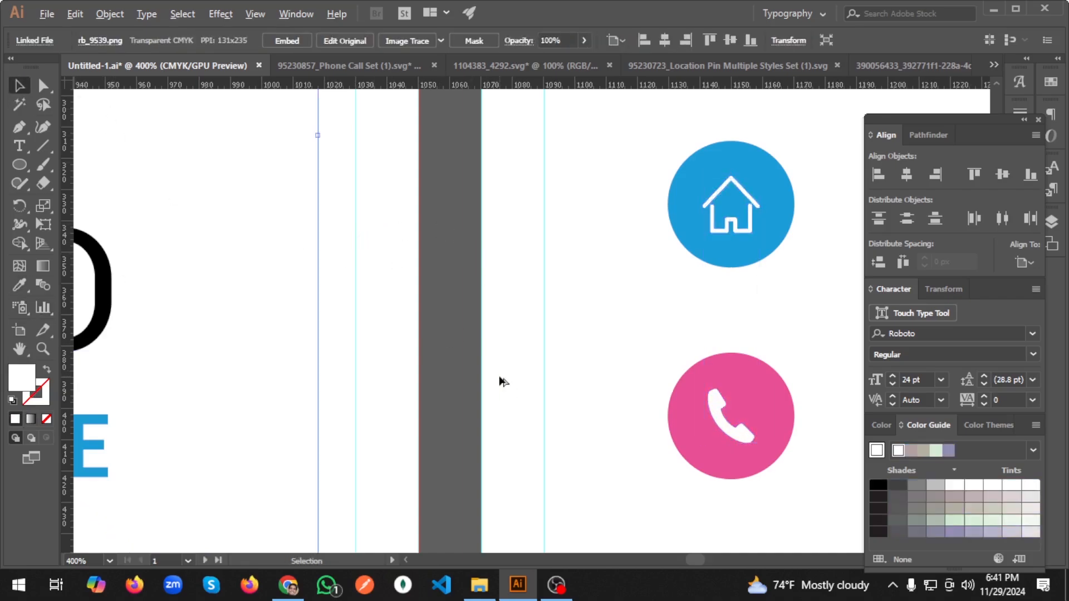
Close the 1104383_4292.svg and 95230857_Phone Call Set (1).svg documents.
alt+scroll(499, 376, down, 2)
scroll(675, 404, down, 2)
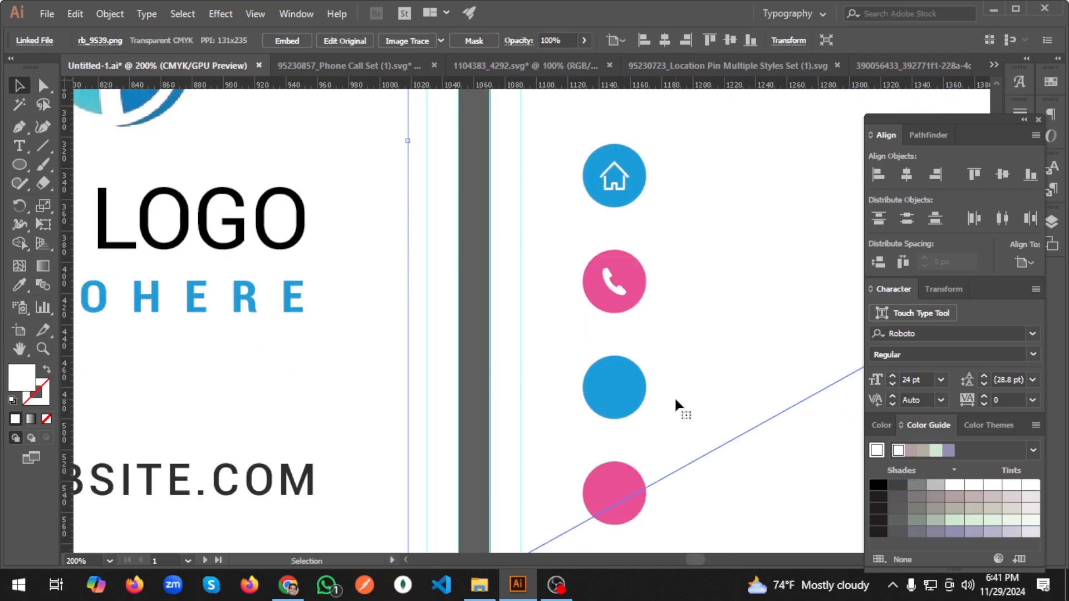
click(504, 66)
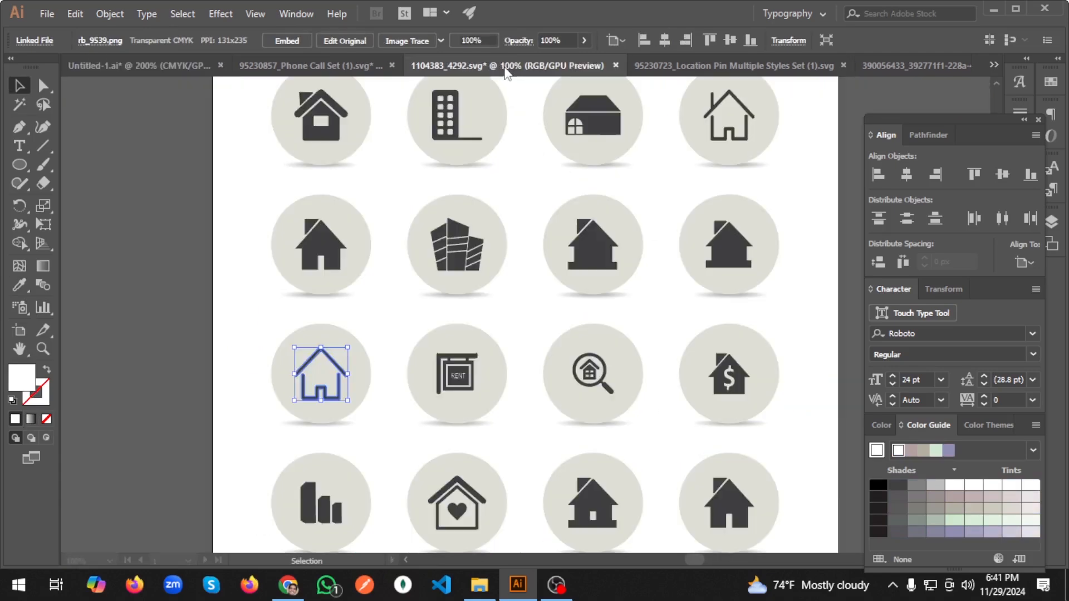
click(616, 66)
click(613, 315)
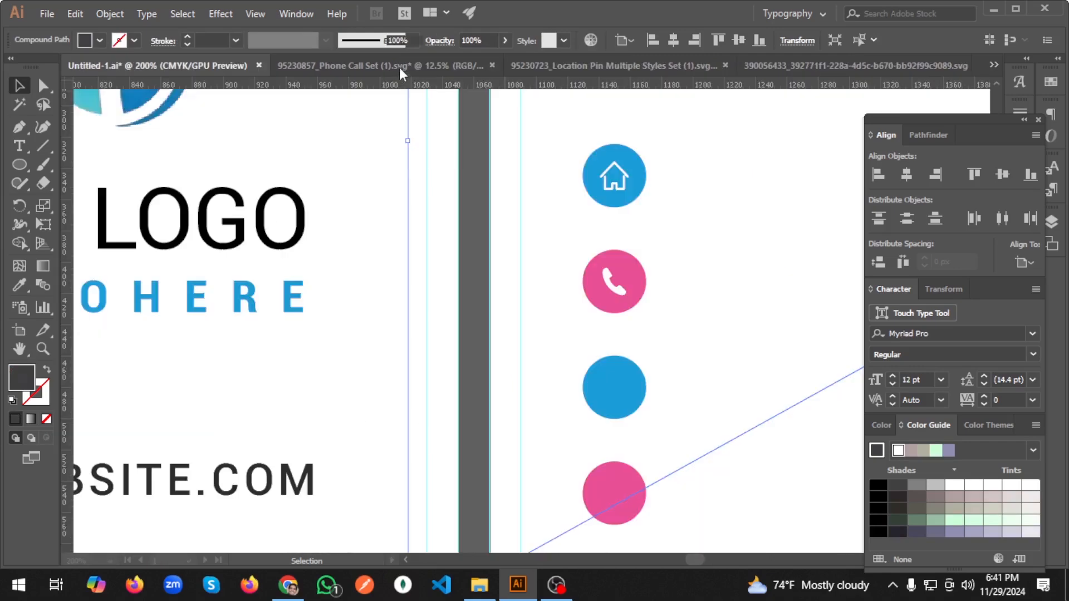
click(455, 65)
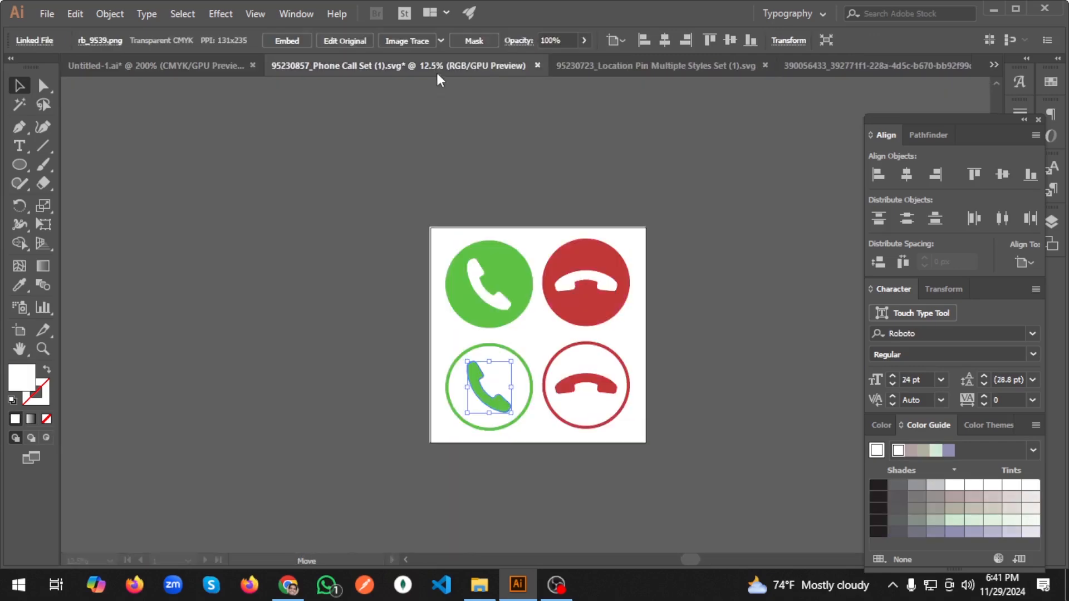
click(538, 66)
click(612, 319)
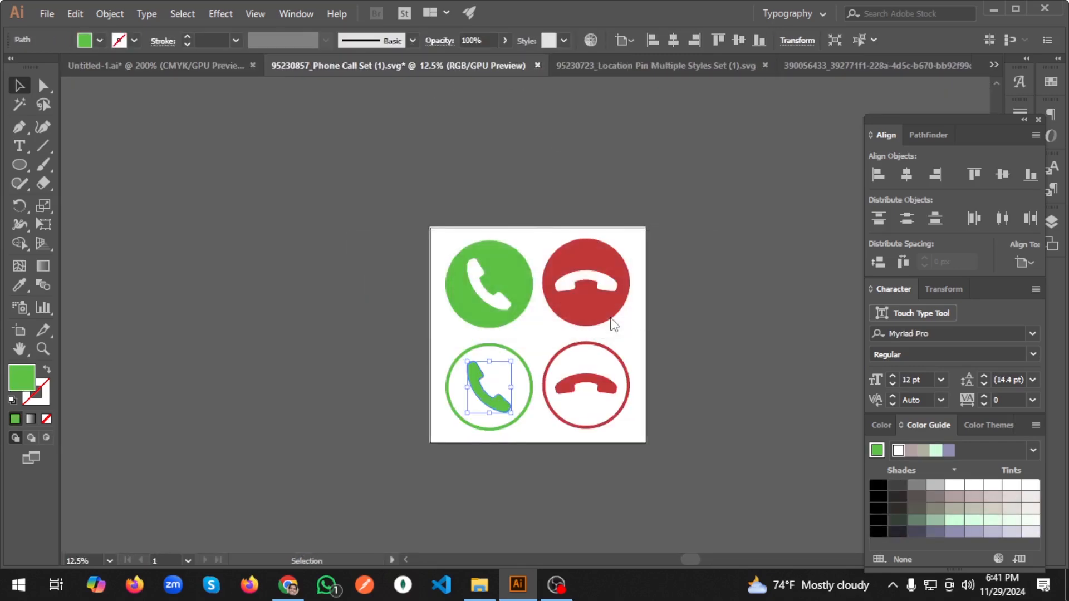
Ungroup the set of pins in the 95230723_Location Pin Multiple Styles Set (1).svg document.
click(506, 68)
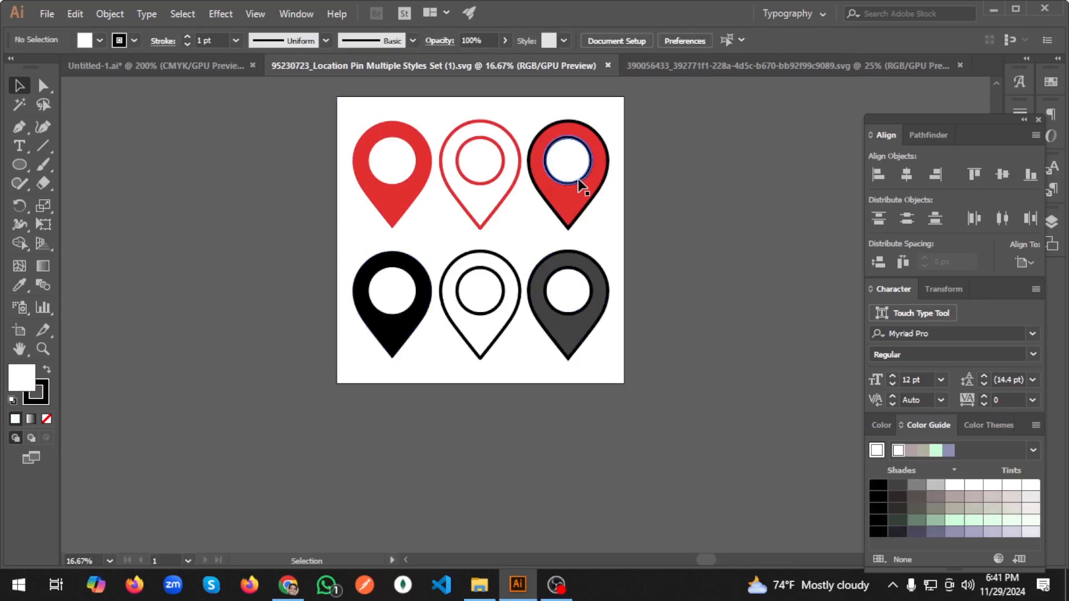
click(502, 348)
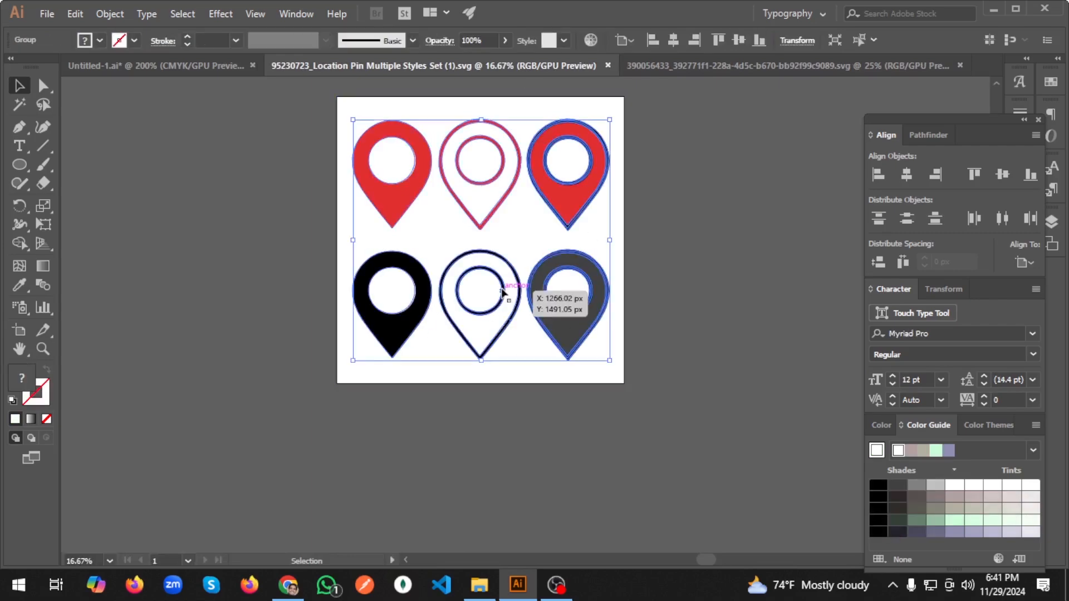
right_click(502, 289)
click(547, 402)
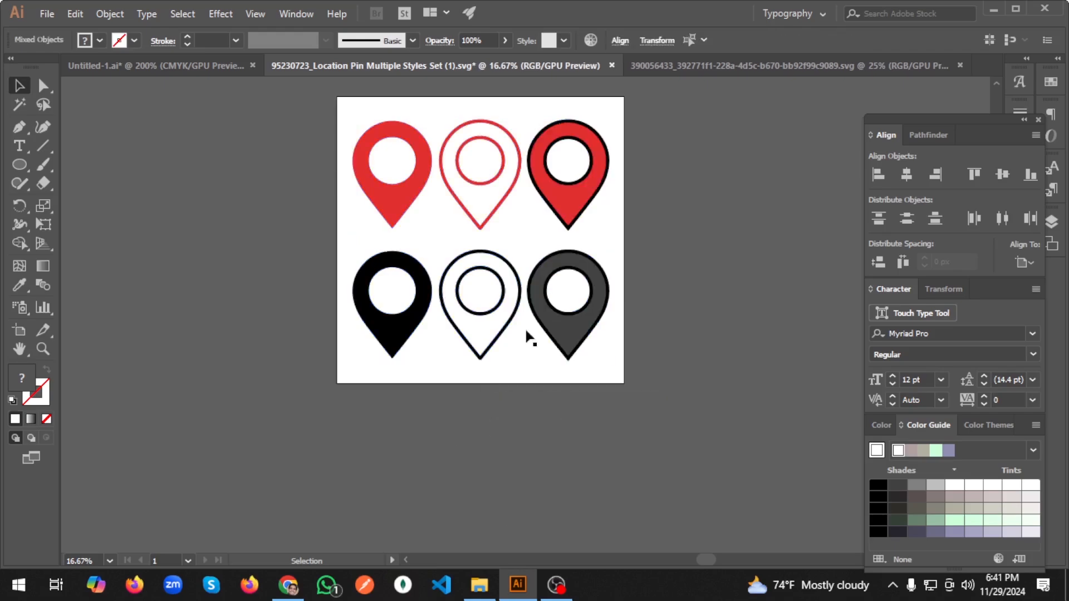
click(497, 314)
right_click(498, 315)
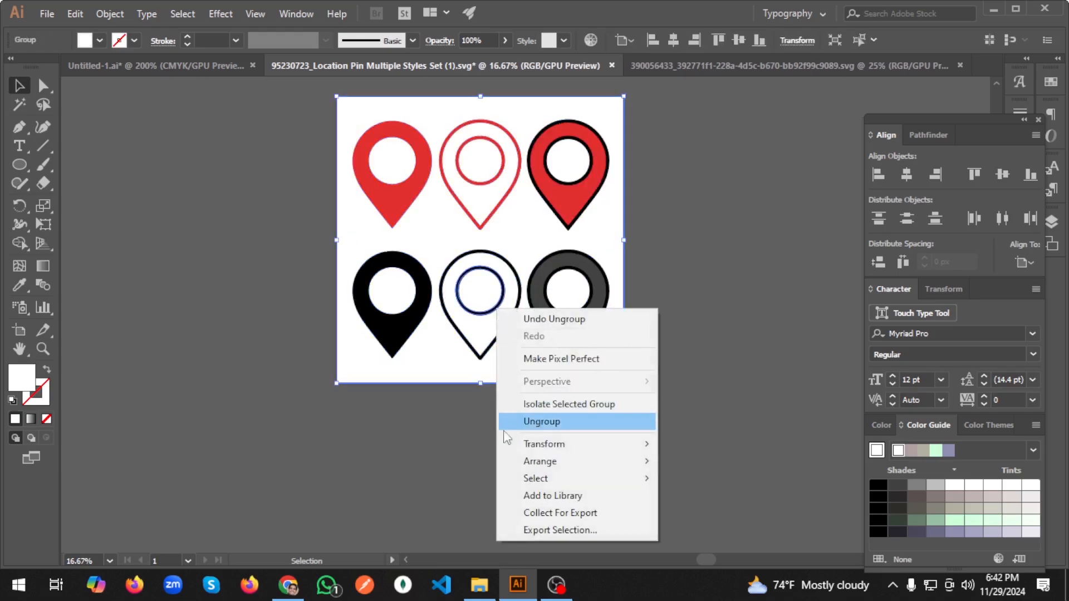
click(519, 422)
click(503, 335)
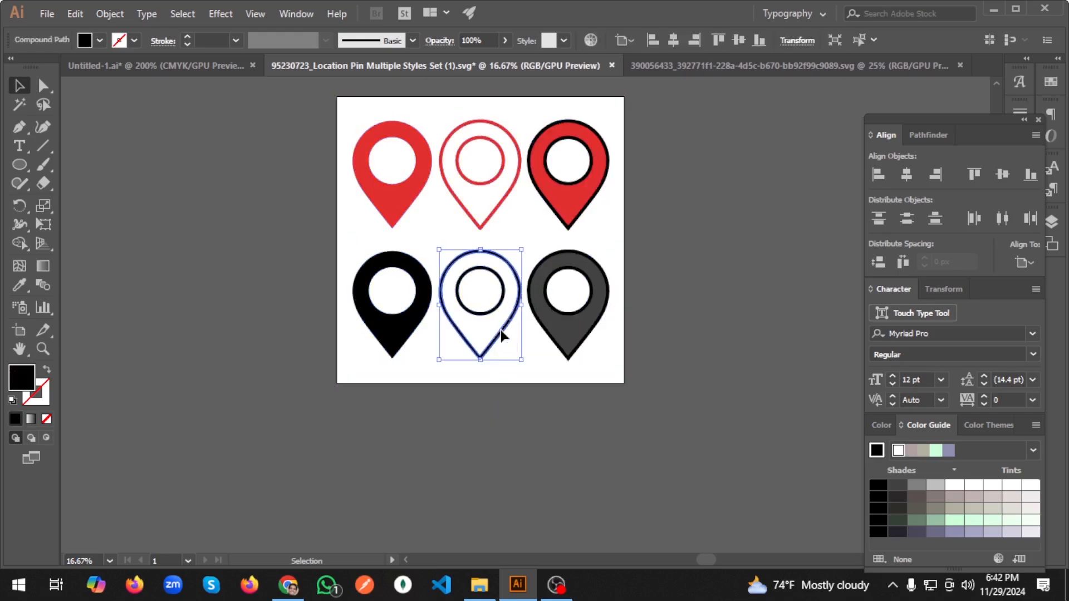
mouse_move(502, 335)
mouse_down()
mouse_move(346, 222)
mouse_move(448, 316)
mouse_move(503, 335)
mouse_up()
click(496, 308)
key(ctrl+z)
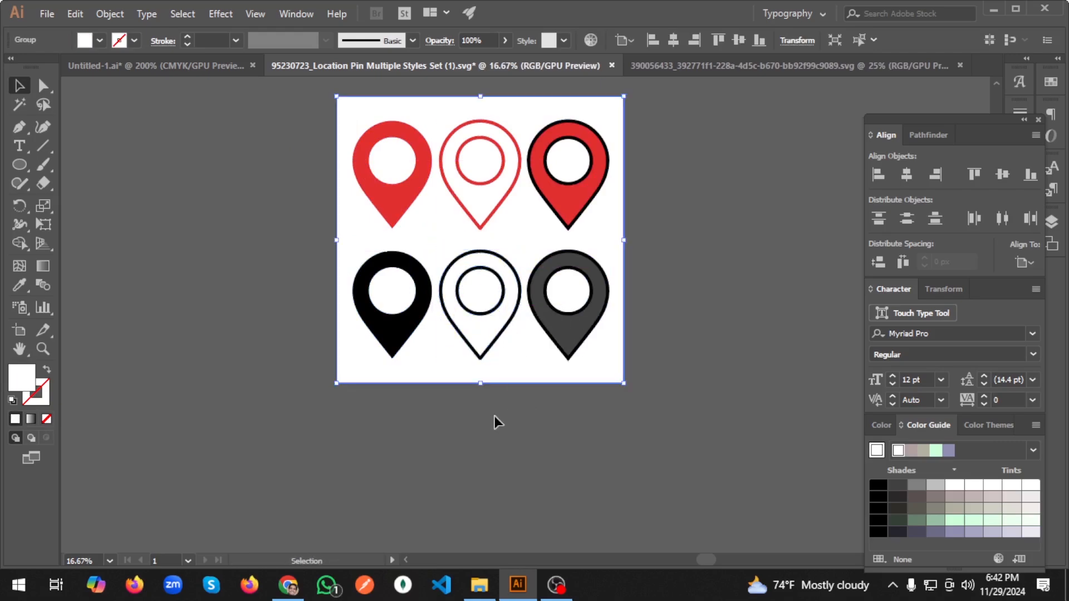
Group the black outlined location pin with the small ring inside it.
click(495, 416)
click(499, 306)
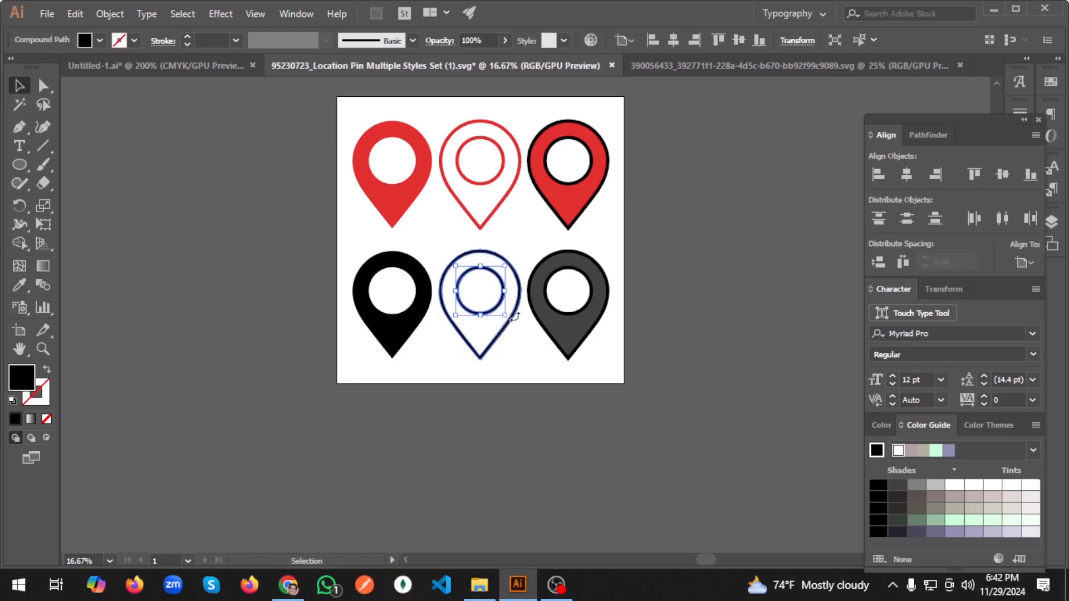
click(521, 304)
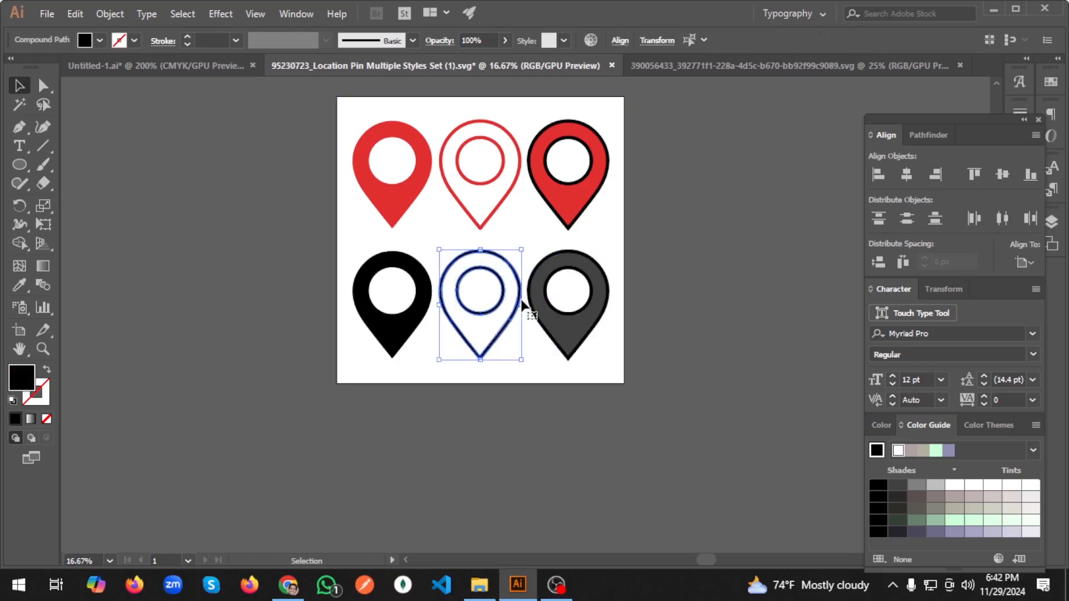
key(a)
key(v)
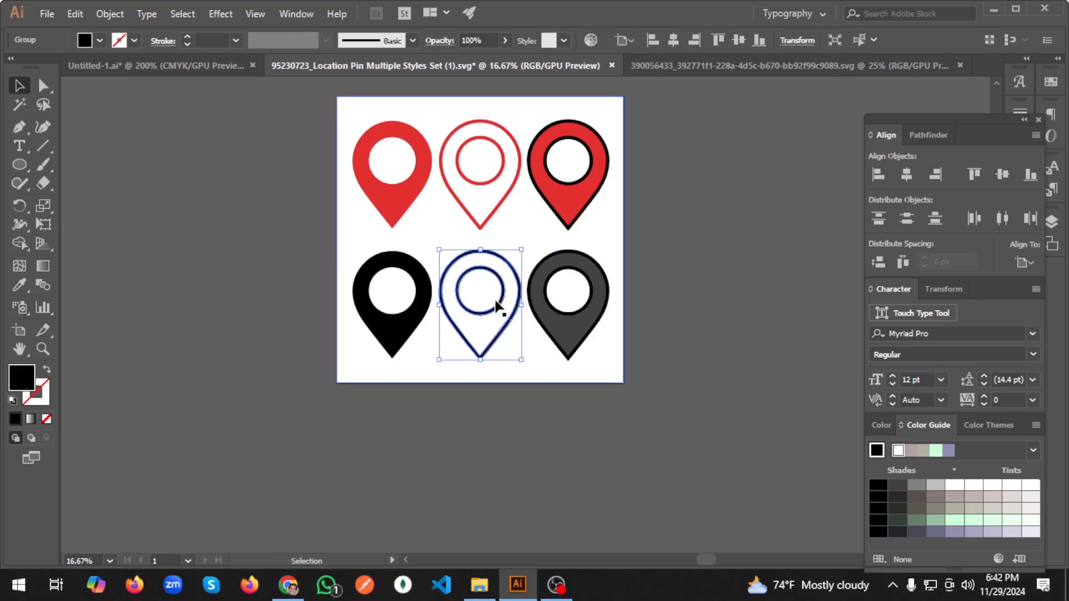
drag(544, 357, 287, 190)
key(a)
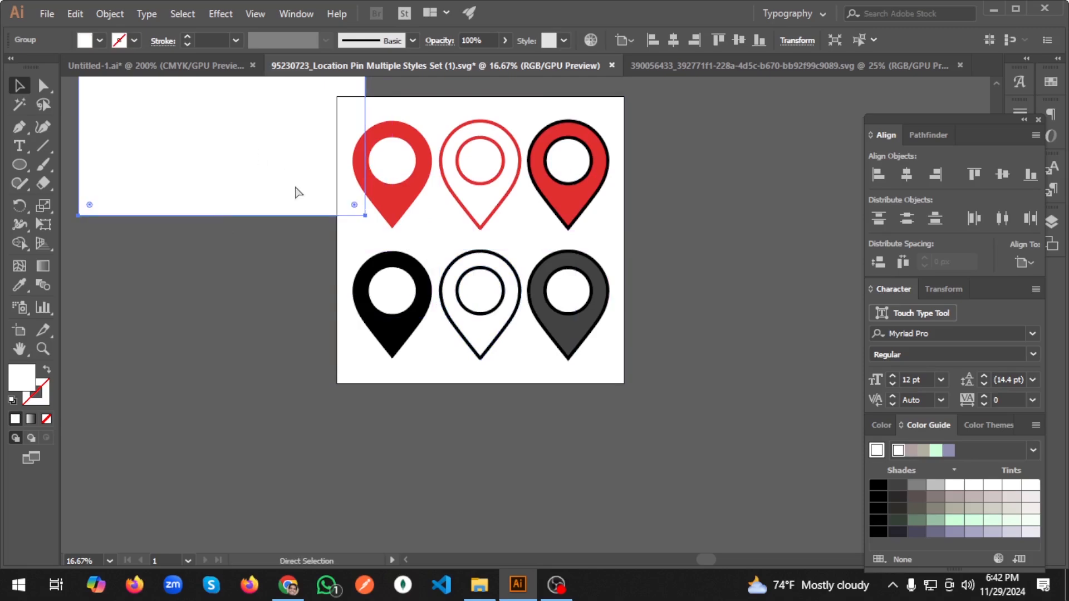
key(ctrl+z)
Copy the black outlined pin into Untitled-1.ai and scale it down proportionally to fit inside the empty blue circle.
drag(474, 313, 651, 441)
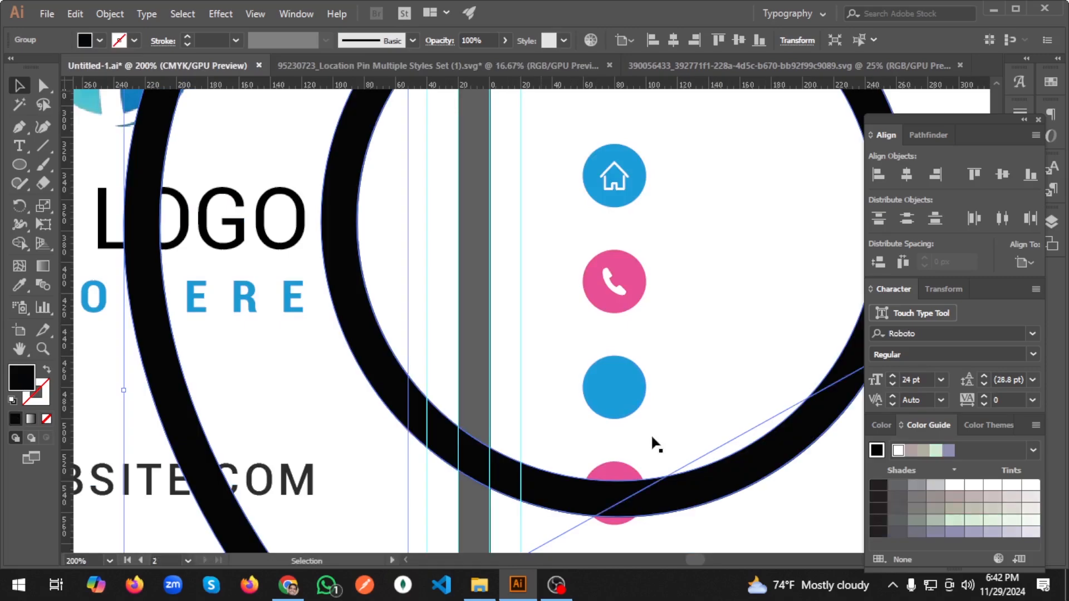
scroll(631, 410, down, 4)
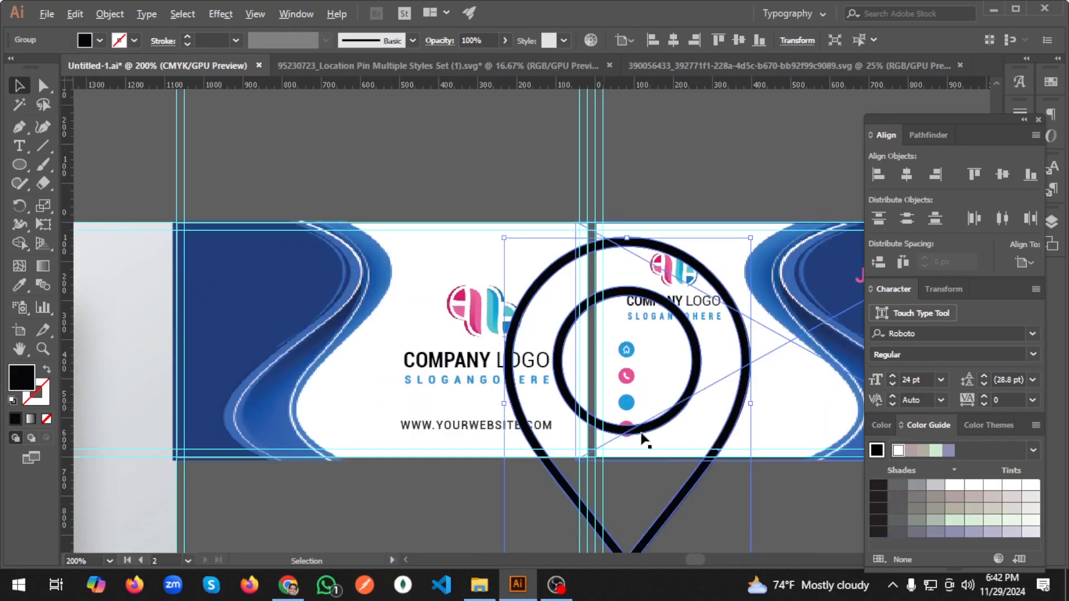
scroll(697, 442, down, 3)
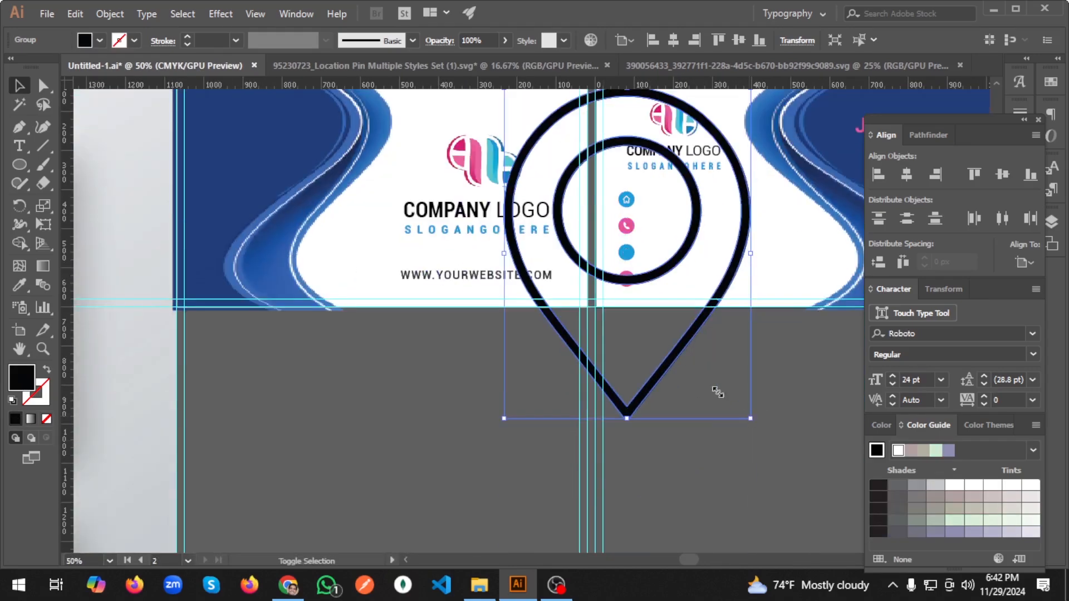
drag(751, 417, 635, 295)
scroll(635, 301, up, 7)
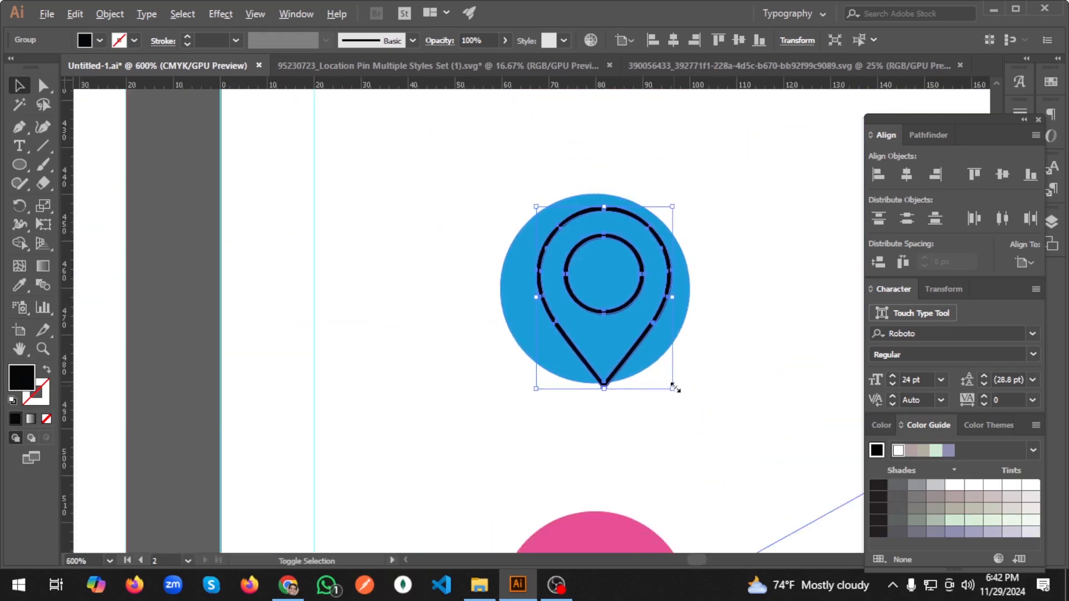
drag(673, 388, 641, 353)
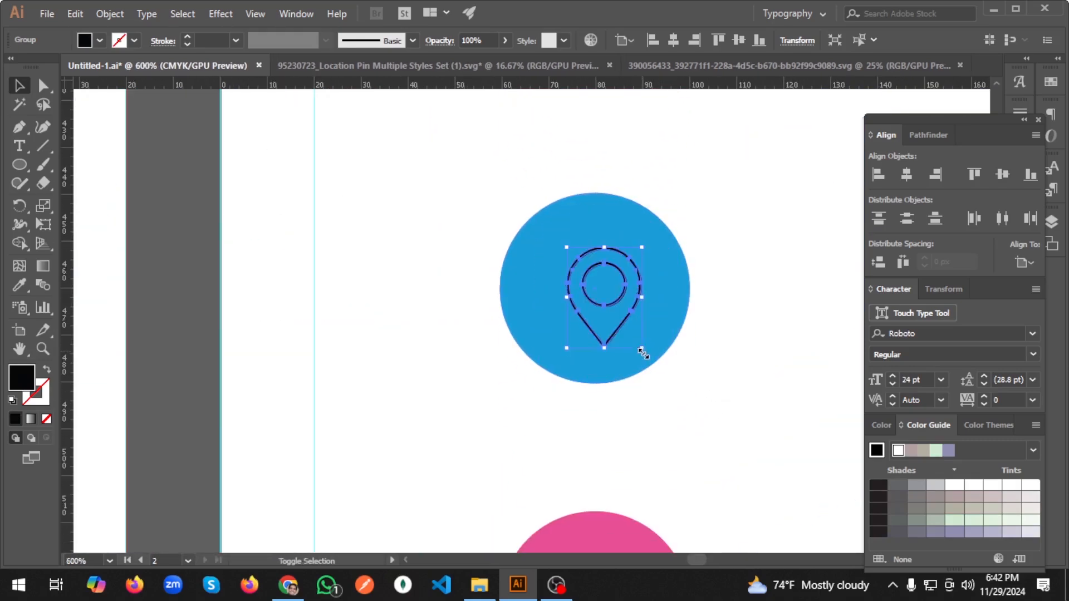
Centre the location pin horizontally and vertically on its blue circle, with the circle as the key object.
shift+click(622, 222)
click(623, 222)
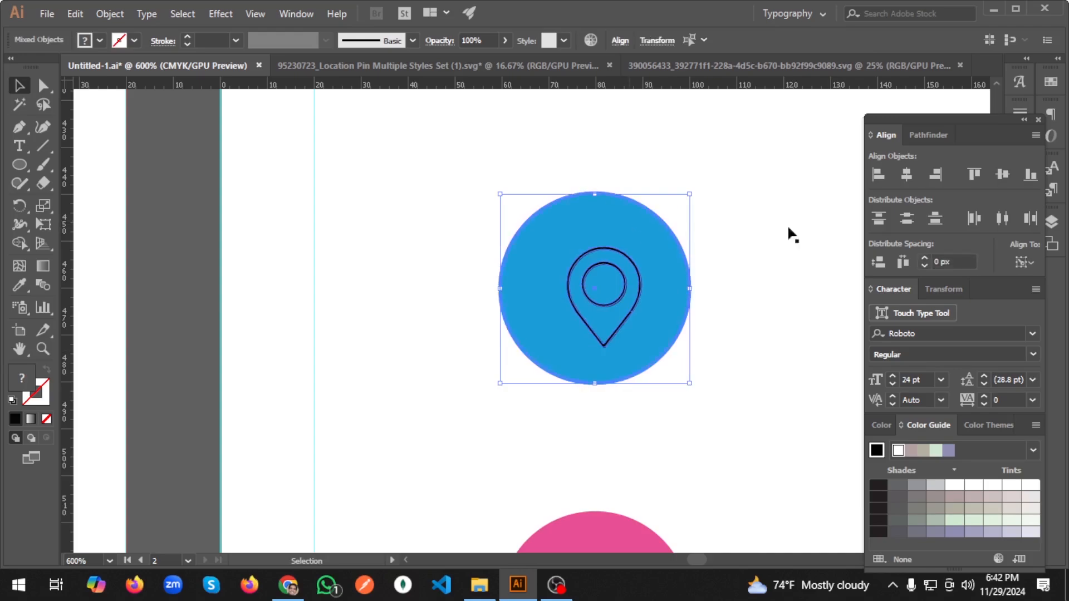
click(906, 174)
click(1003, 174)
click(771, 265)
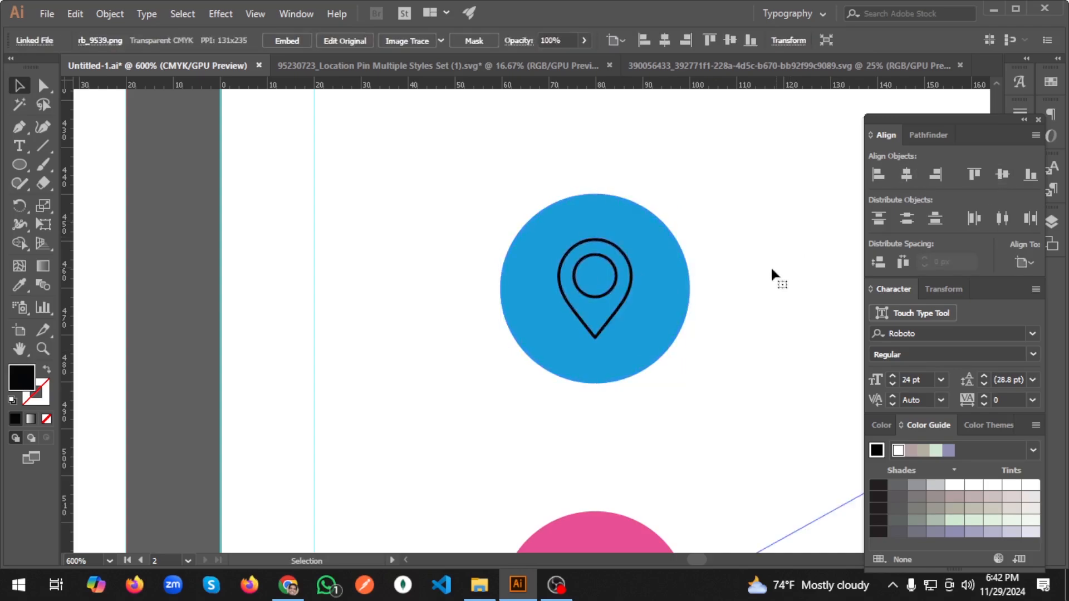
scroll(770, 267, down, 3)
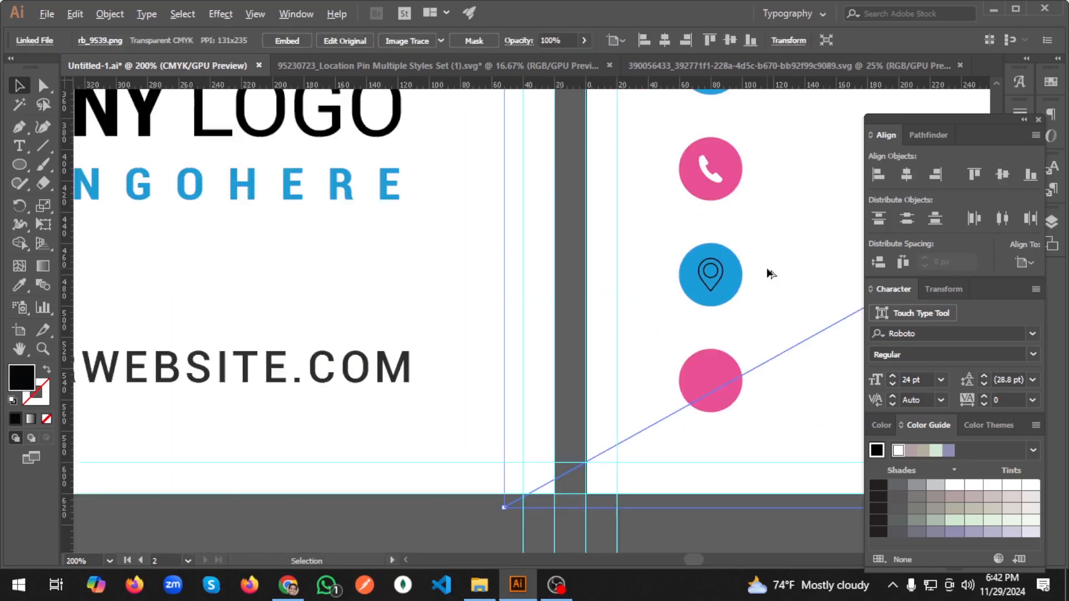
Fill the location pin icon with white and close its source SVG document without saving.
click(717, 276)
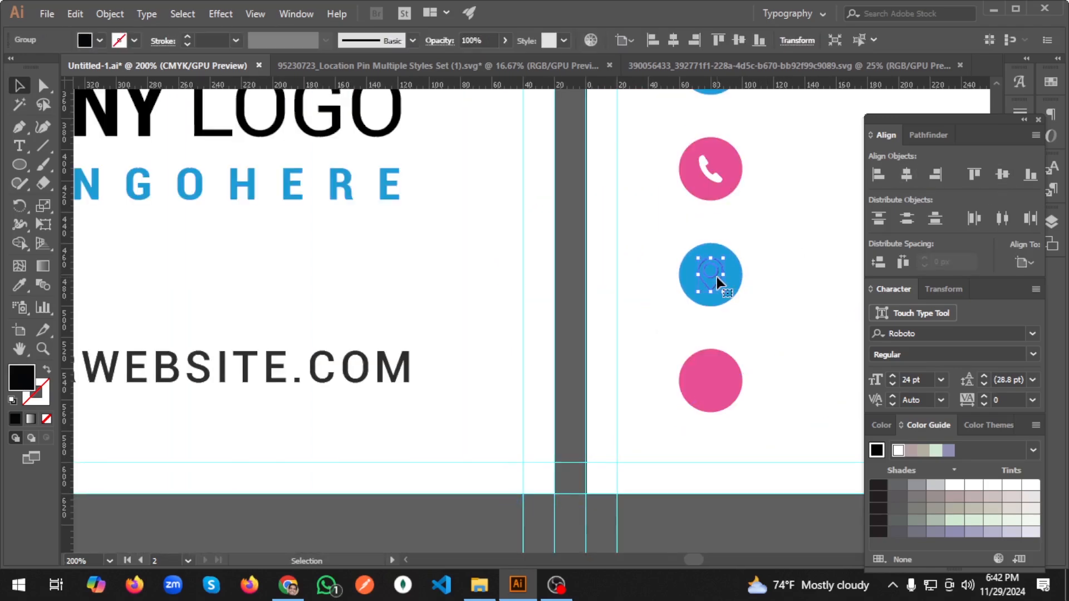
double_click(22, 379)
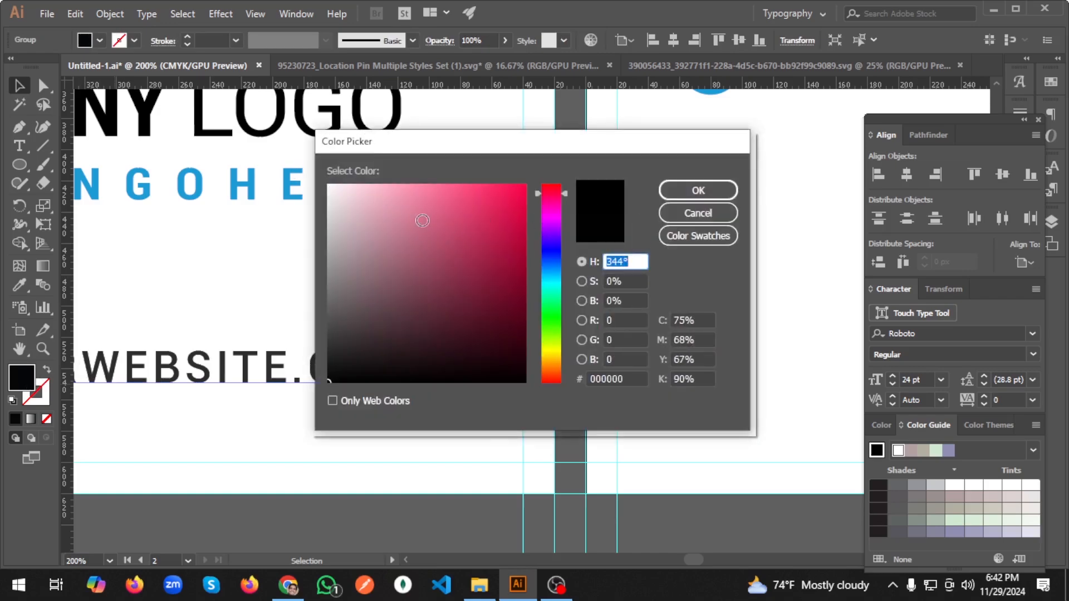
drag(422, 220, 299, 187)
click(724, 190)
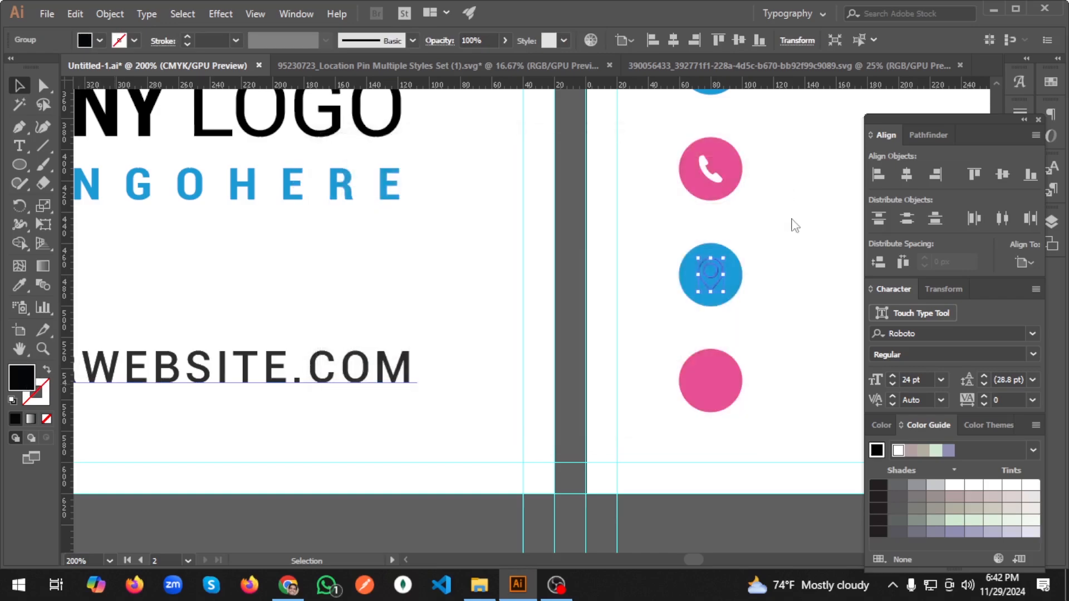
click(792, 217)
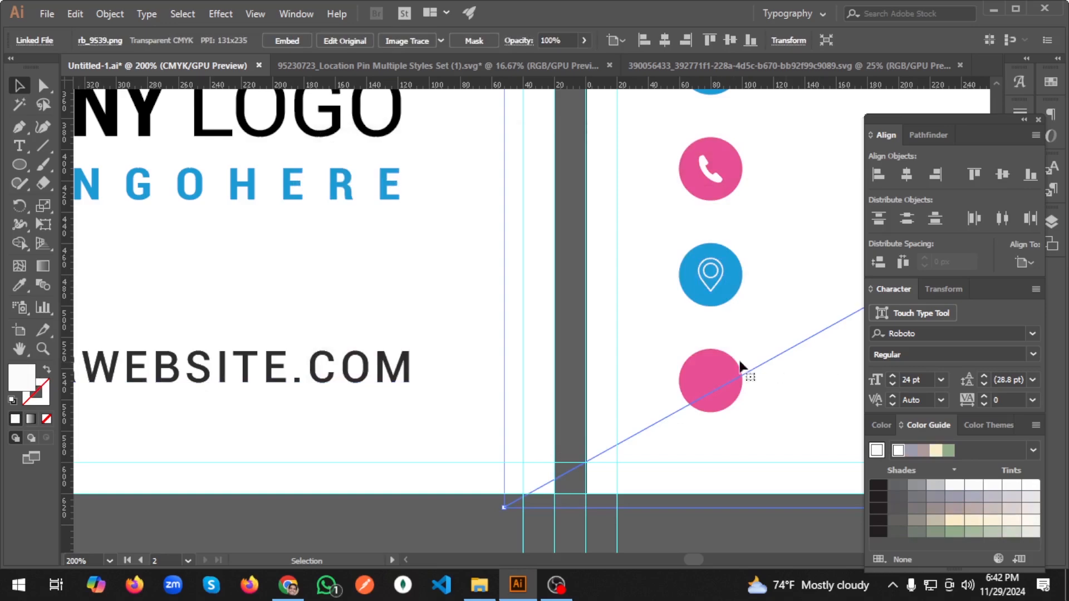
click(609, 65)
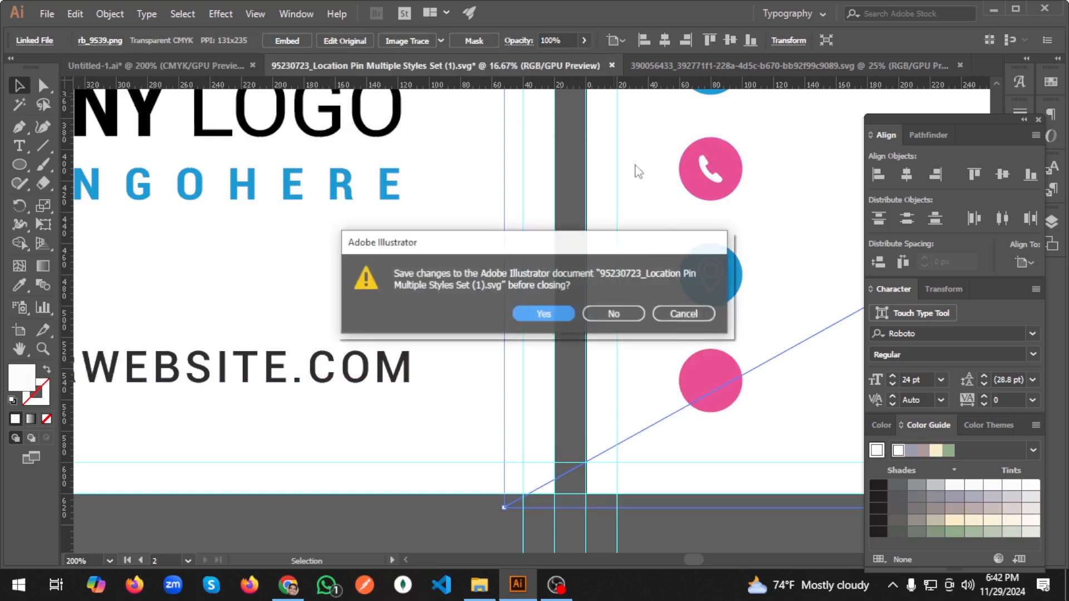
click(619, 314)
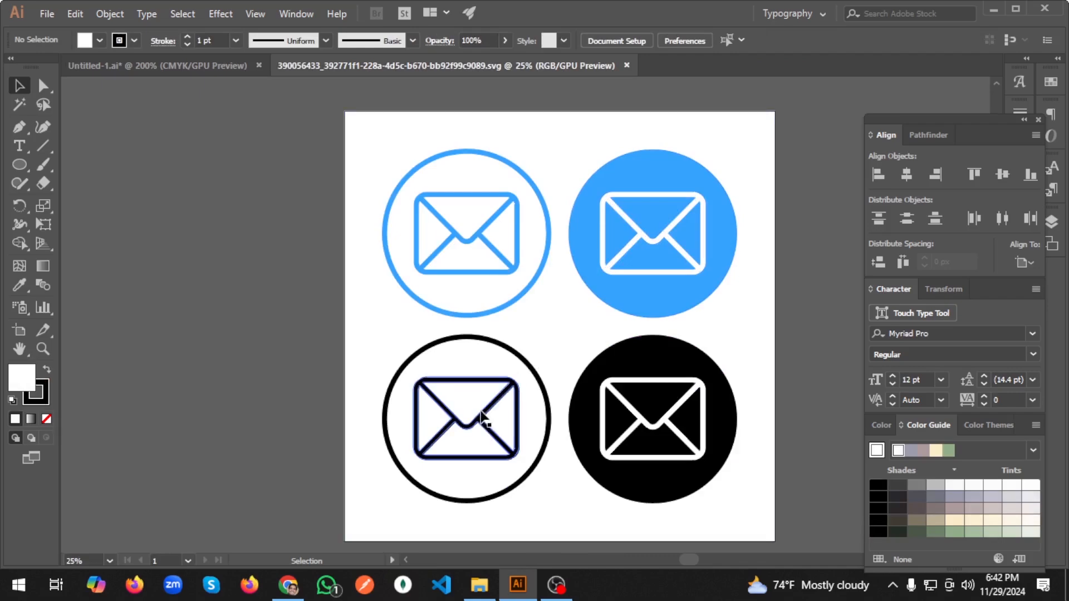
Ungroup the set of envelope icons, and ungroup the solid blue circle icon from its white envelope.
click(674, 231)
right_click(673, 228)
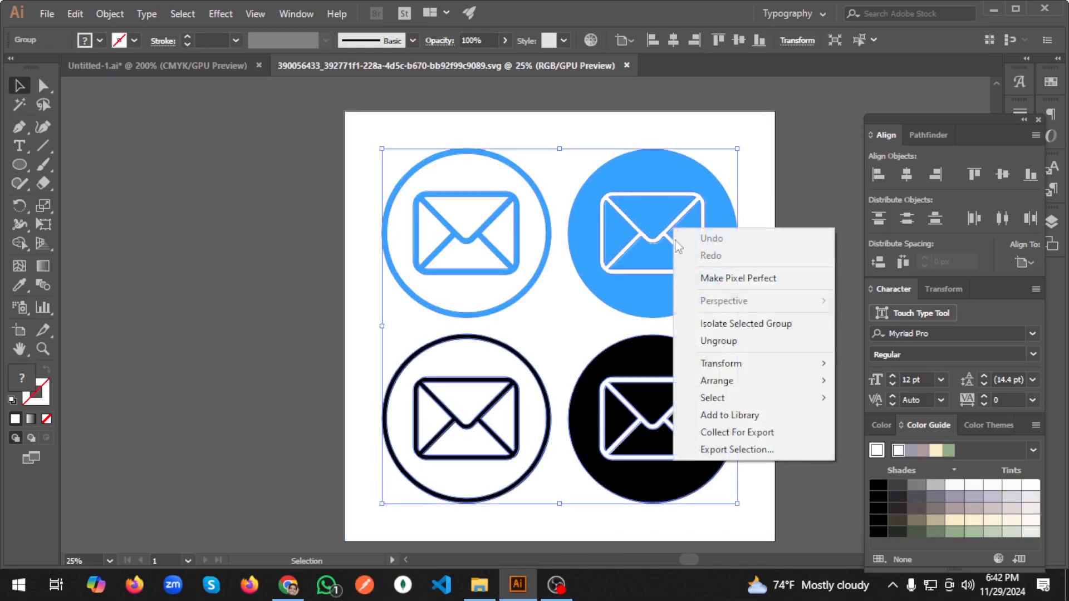
click(801, 340)
click(679, 235)
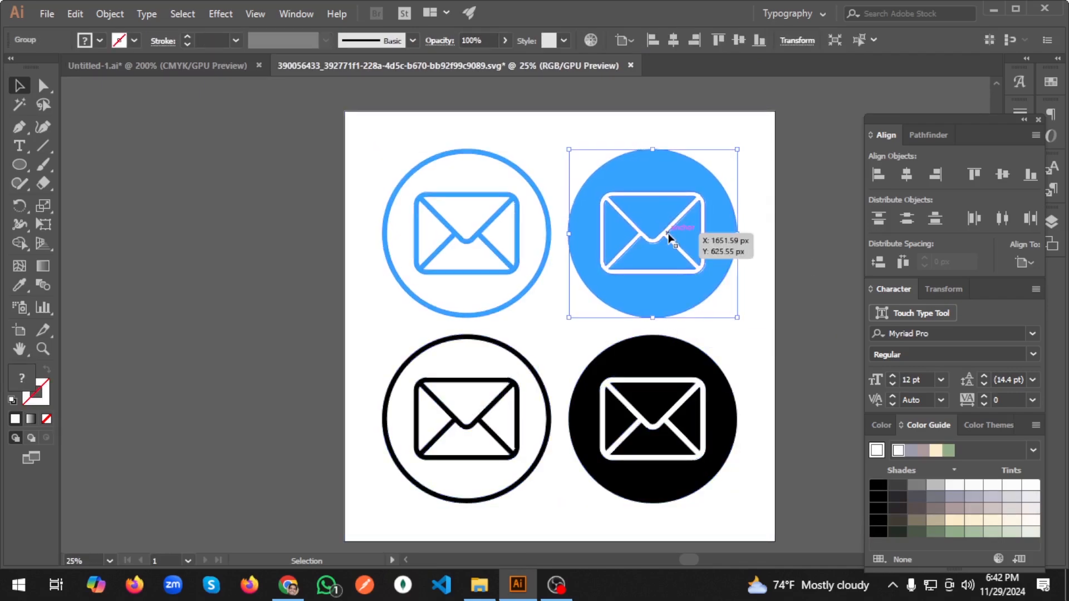
right_click(669, 234)
click(740, 346)
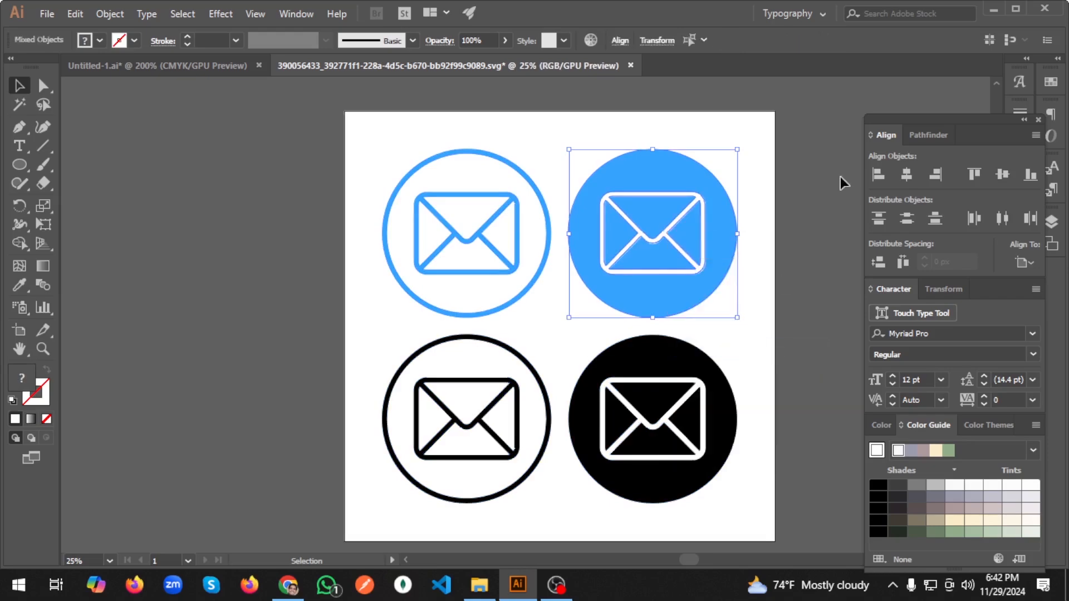
Bring the white envelope into Untitled-1.ai and scale it down proportionally to fit inside the empty pink circle.
click(674, 228)
drag(673, 226, 743, 401)
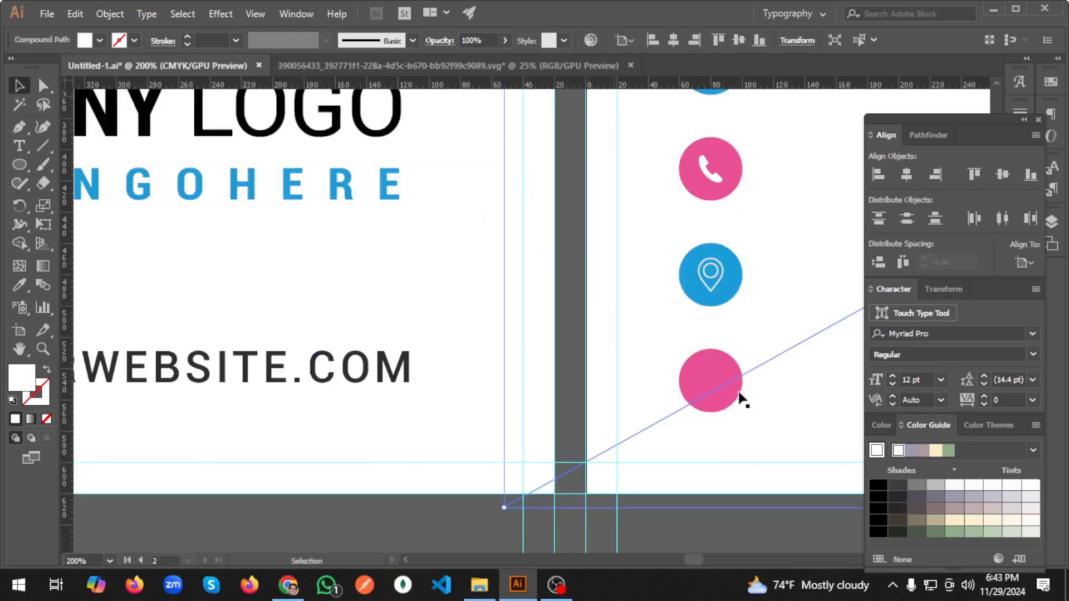
scroll(727, 389, down, 3)
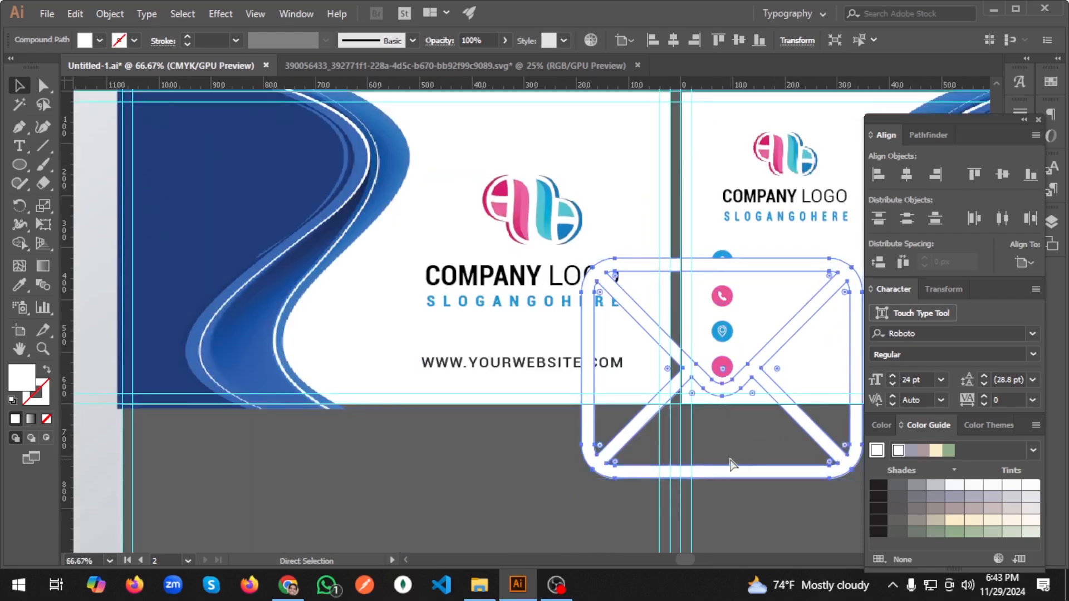
scroll(768, 490, right, 2)
drag(808, 484, 686, 377)
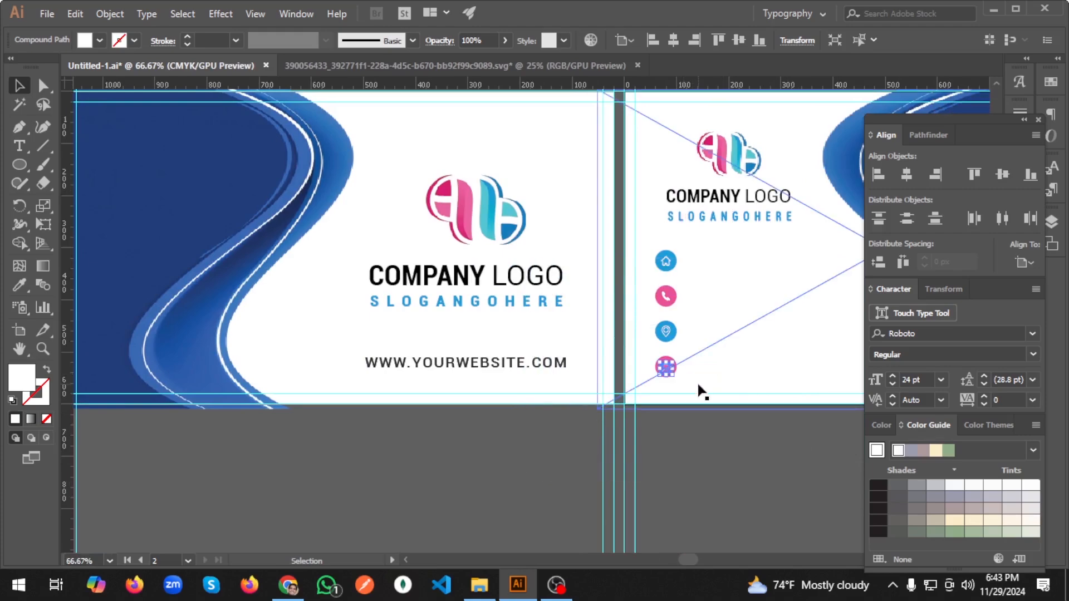
scroll(699, 388, up, 5)
scroll(685, 386, up, 3)
scroll(585, 368, up, 1)
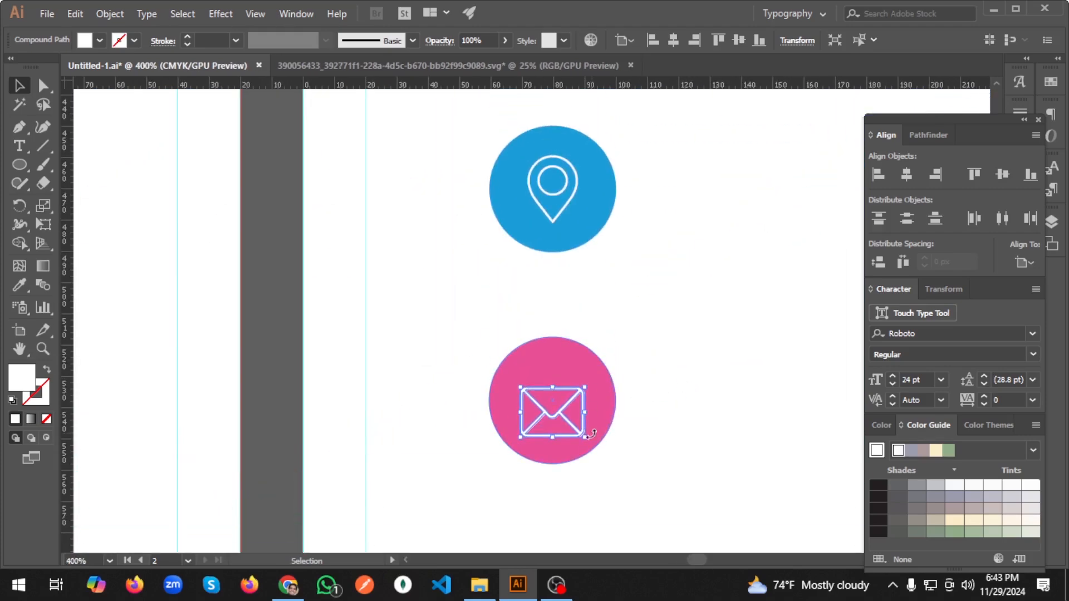
scroll(588, 438, up, 1)
drag(583, 436, 575, 429)
Centre the envelope horizontally and vertically on its pink circle, with the circle as the key object.
shift+click(580, 330)
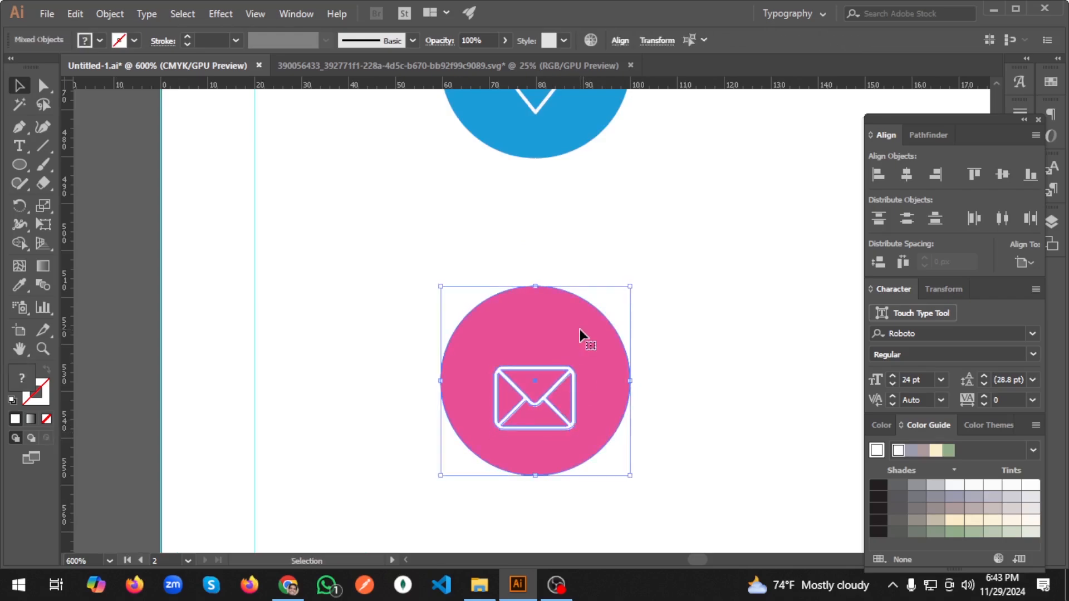
click(914, 174)
click(1003, 175)
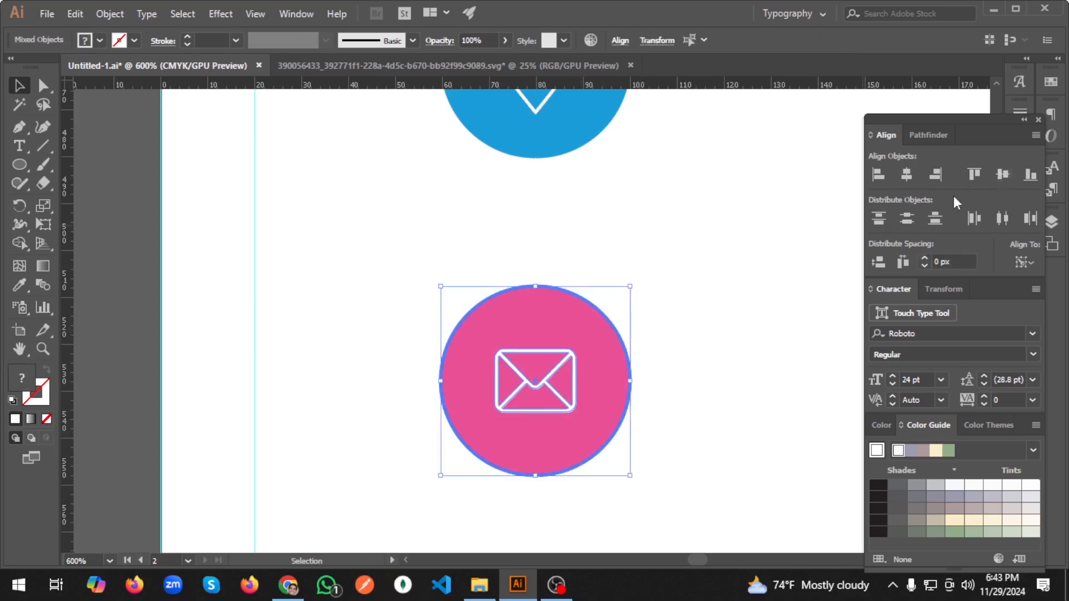
click(808, 265)
Save the business card document as Untitled-1.ai in Adobe Illustrator format in the 19 th Class folder.
scroll(590, 245, down, 5)
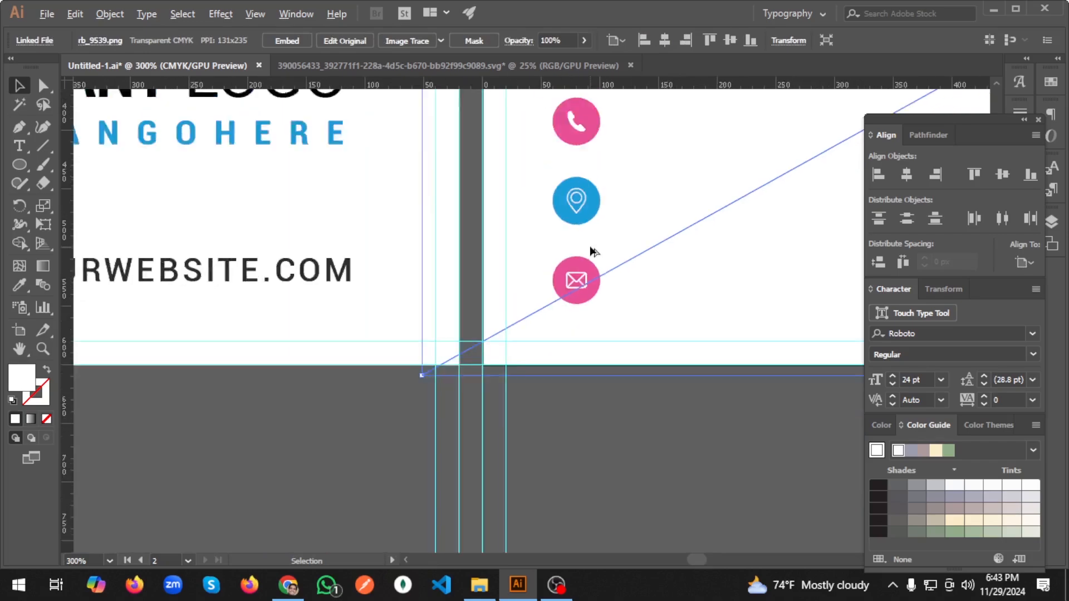
scroll(667, 319, up, 5)
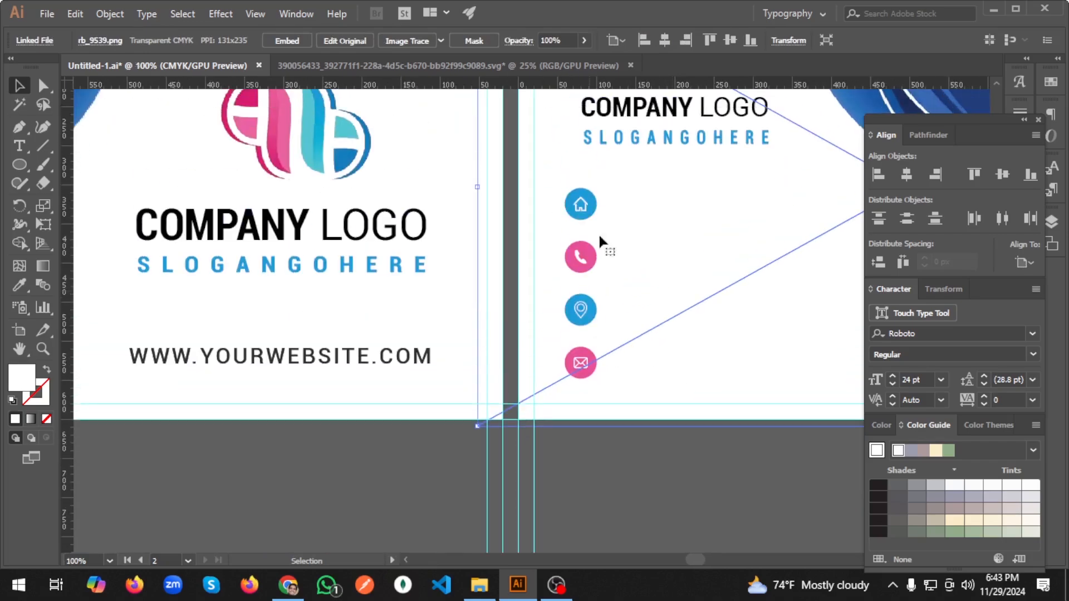
click(680, 514)
scroll(687, 286, up, 4)
key(a)
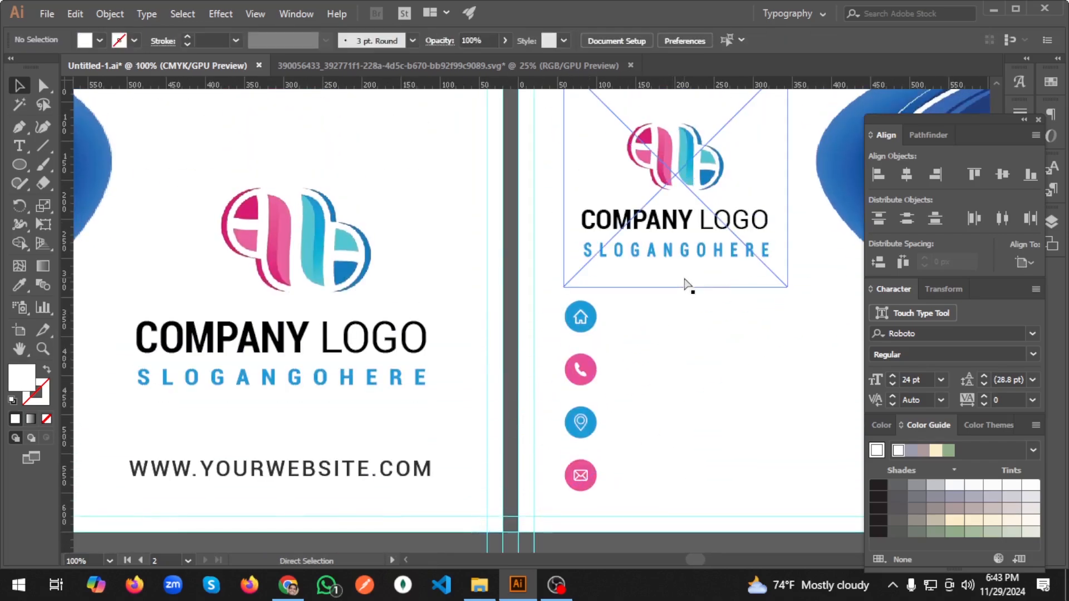
key(ctrl+shift+s)
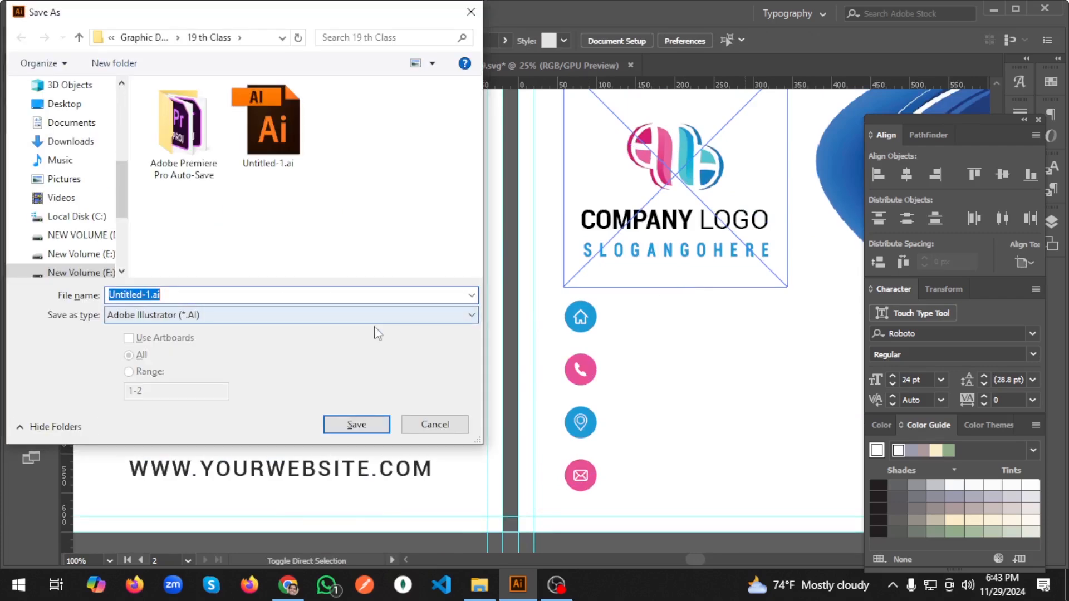
click(356, 427)
Move the reference image upward so its back-side card sits level with the artboards.
scroll(693, 389, down, 1)
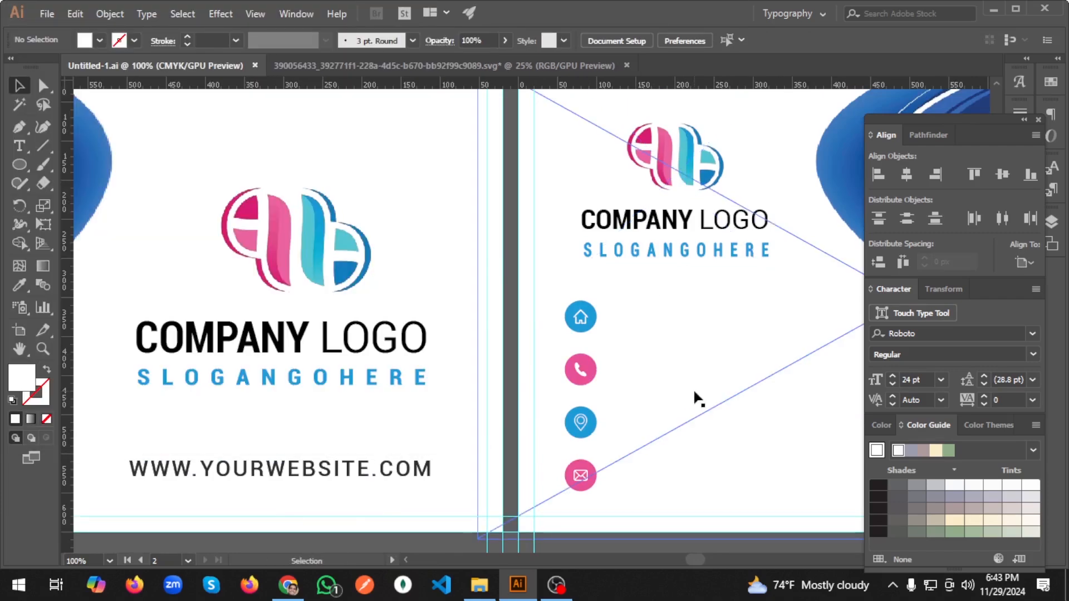
scroll(682, 396, down, 3)
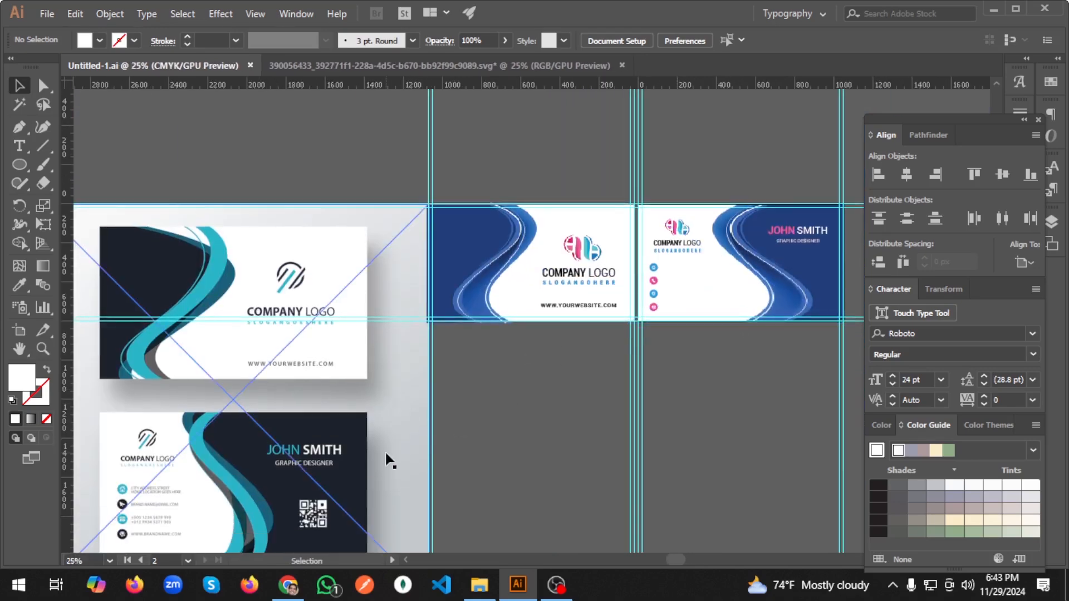
drag(386, 453, 393, 188)
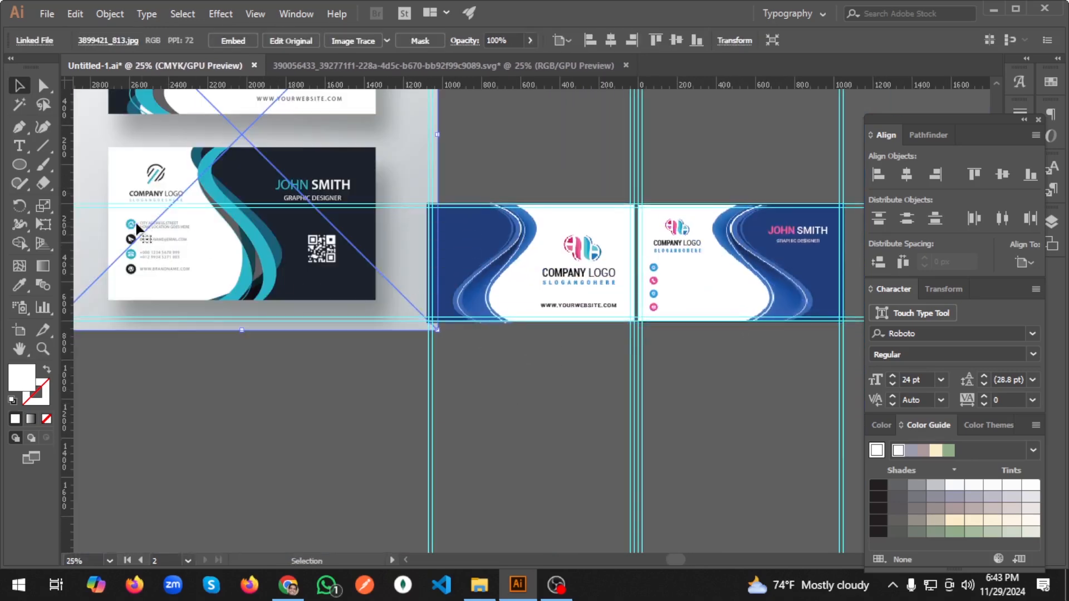
Examine the contact text beside the icons in the reference image and compare it with the card's back side.
scroll(135, 222, up, 3)
scroll(330, 272, down, 1)
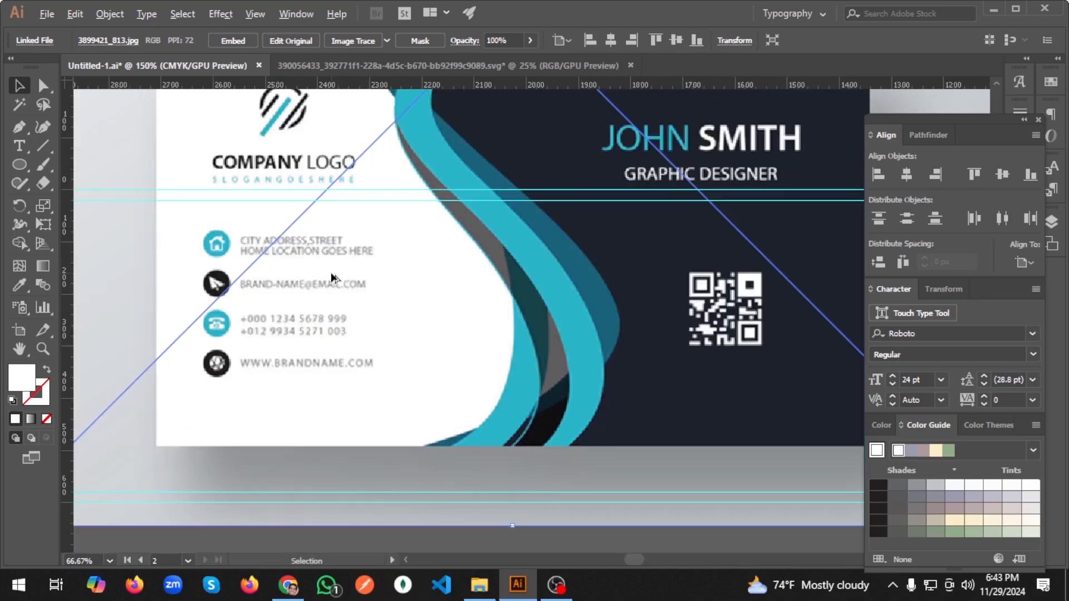
scroll(351, 276, up, 1)
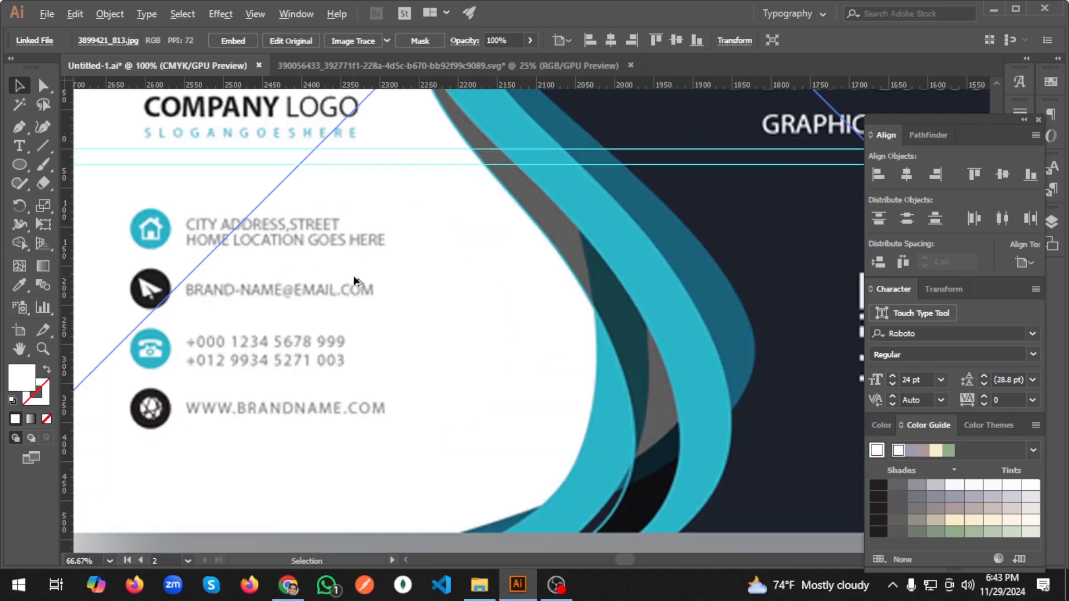
scroll(362, 291, down, 2)
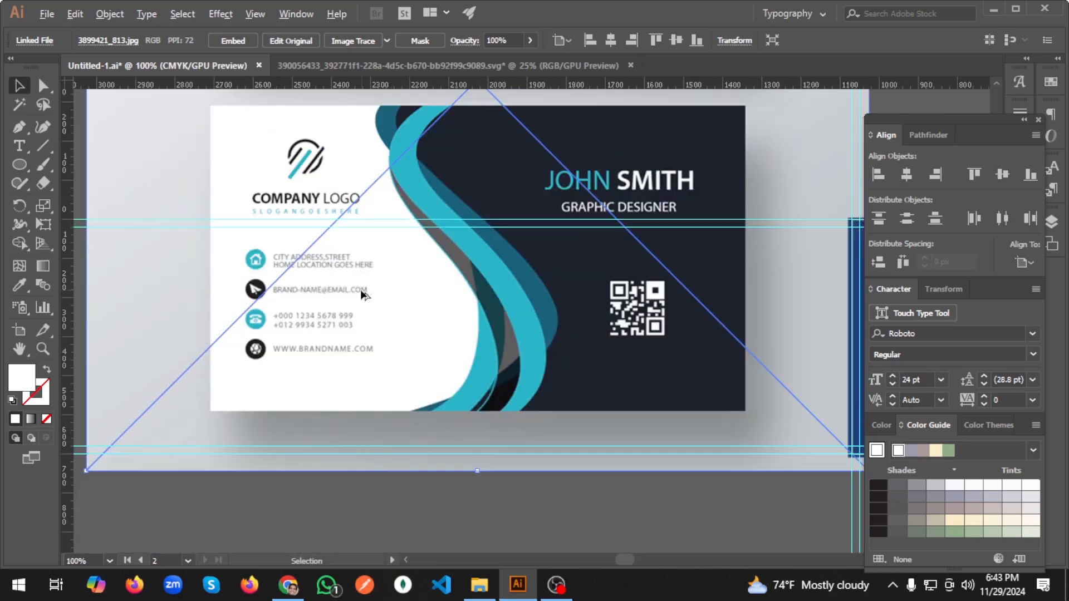
scroll(358, 295, right, 5)
scroll(354, 296, right, 10)
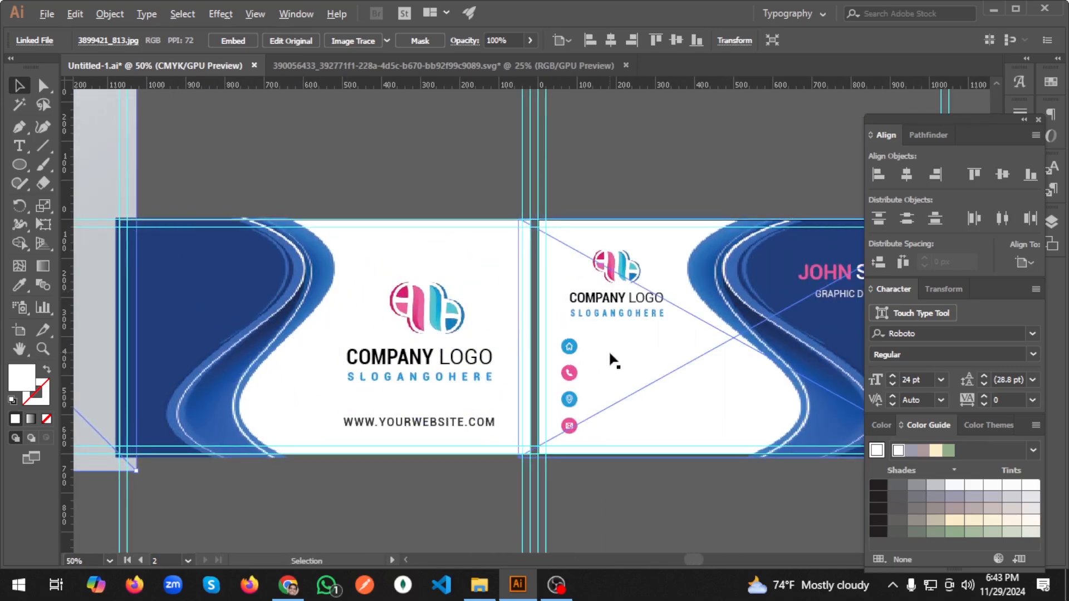
scroll(612, 360, up, 5)
scroll(600, 360, down, 3)
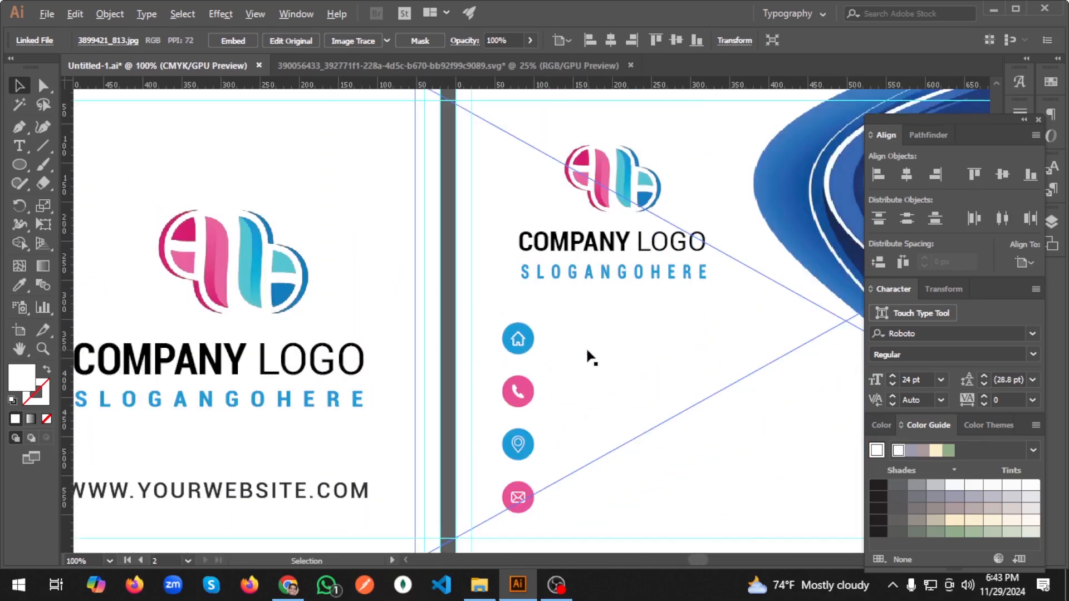
scroll(590, 358, down, 3)
Add a text line with the street address beside the home icon on the card's back side.
click(19, 145)
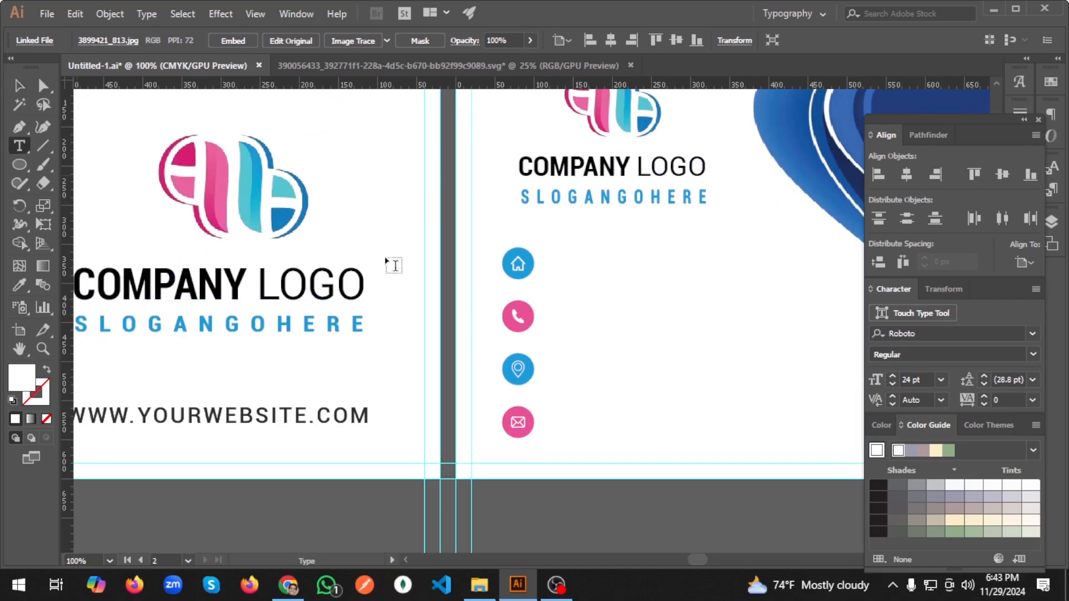
click(562, 262)
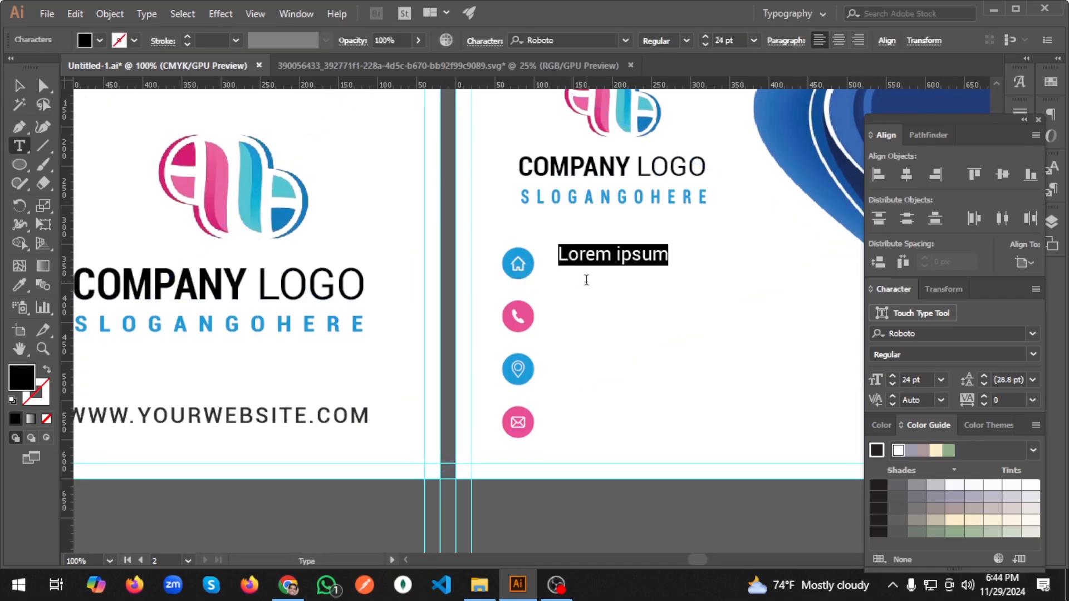
text(24 street, California)
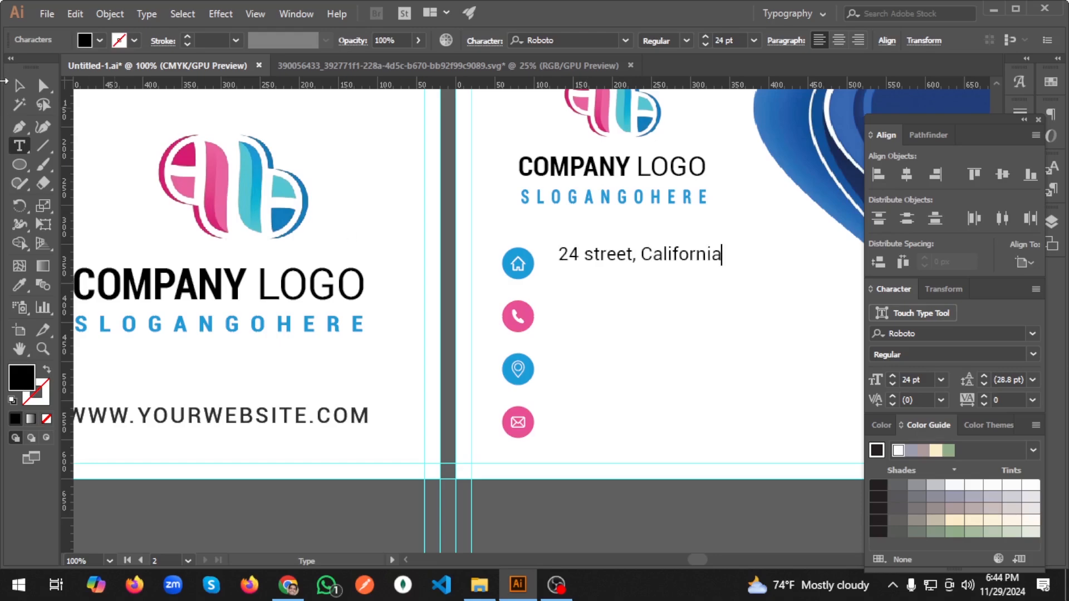
Centre the address text vertically on the home icon's blue circle, with the circle as the key object.
click(20, 86)
shift+click(529, 272)
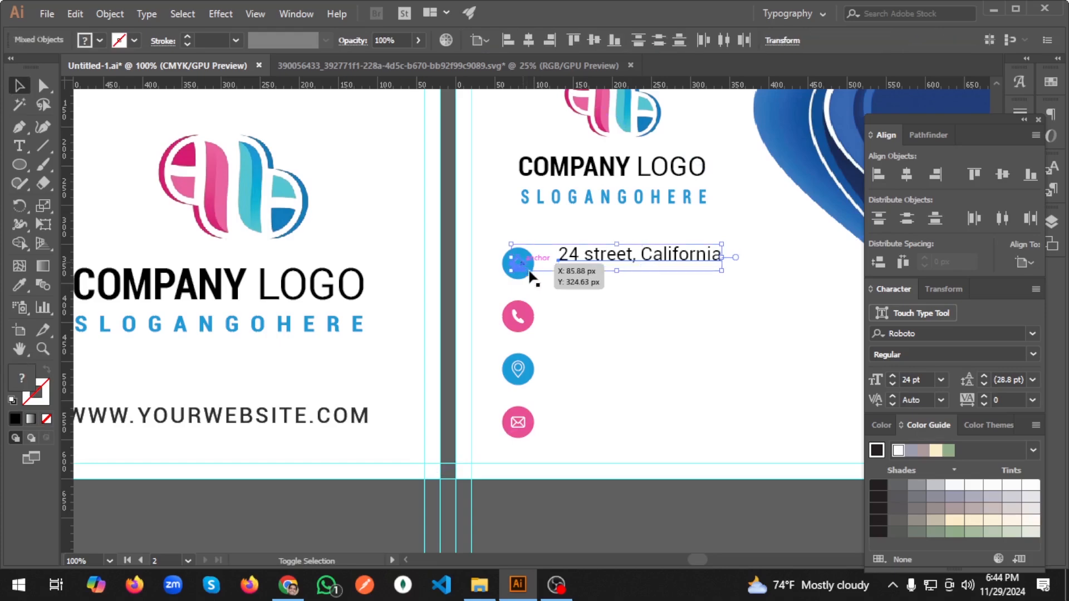
click(524, 267)
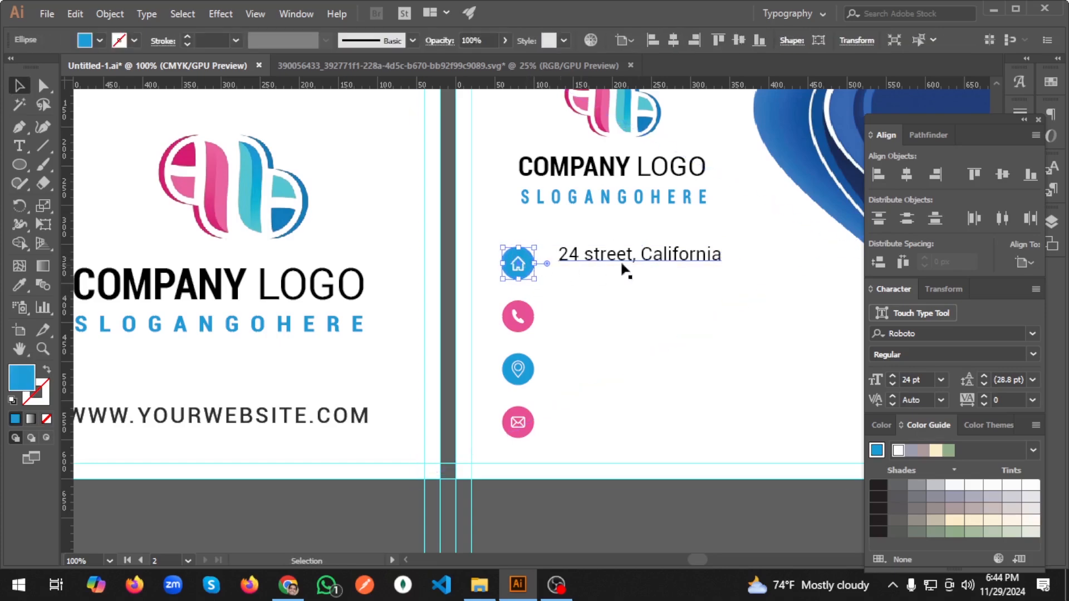
shift+click(626, 271)
click(521, 256)
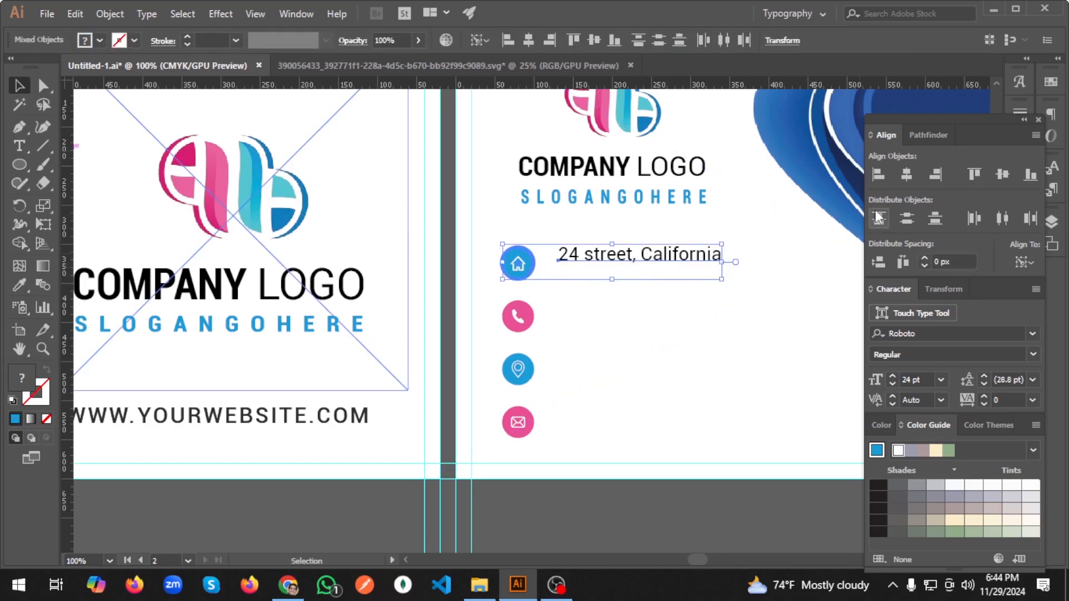
click(1003, 176)
click(667, 274)
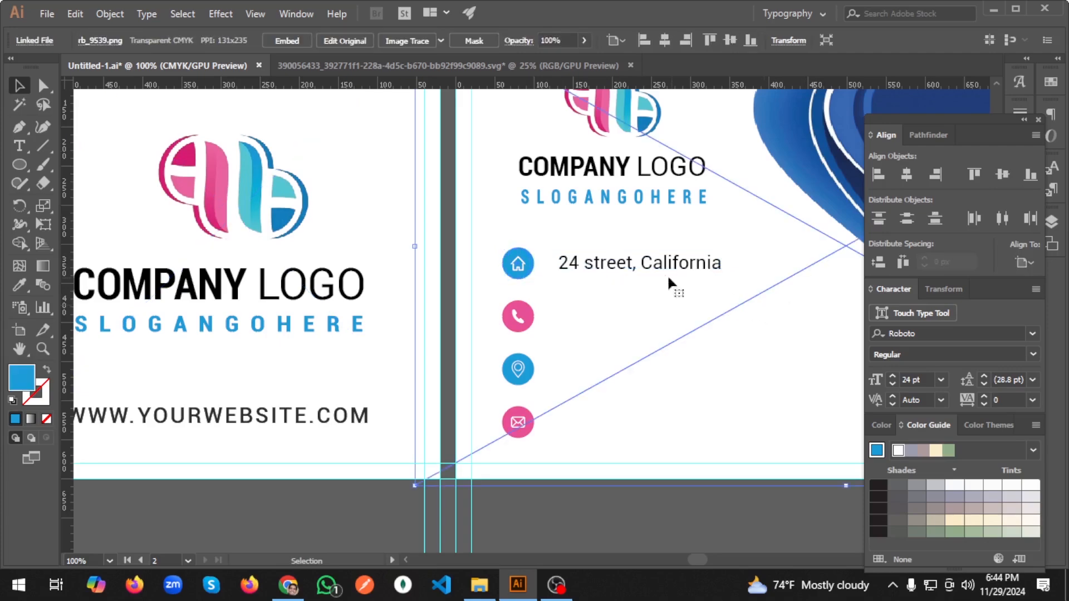
click(663, 263)
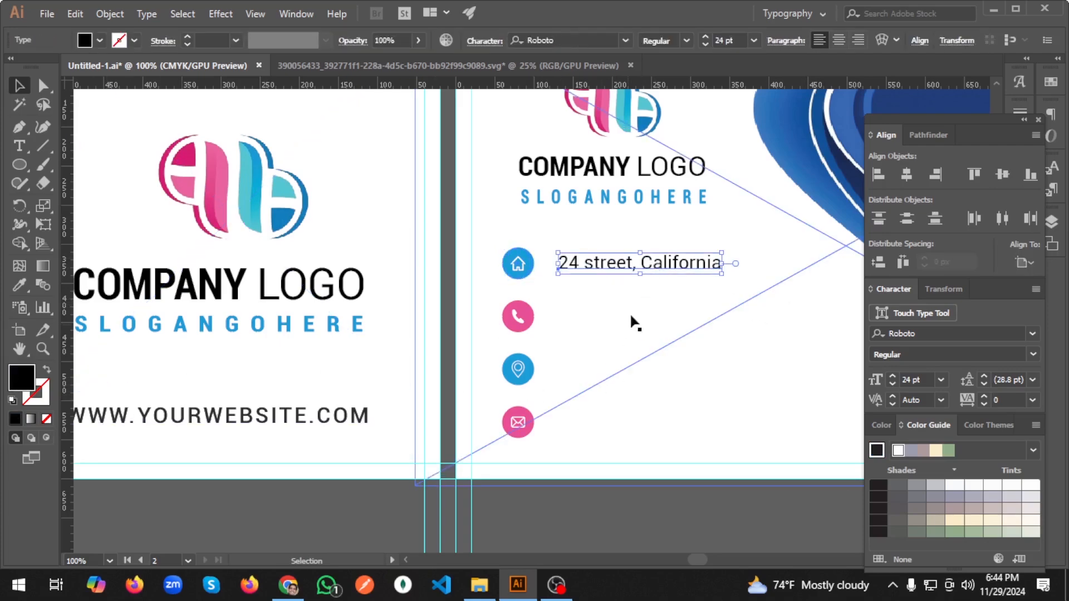
Duplicate the address text line straight down three times, placing one copy beside each of the phone, location and mail icons.
drag(660, 264, 655, 316)
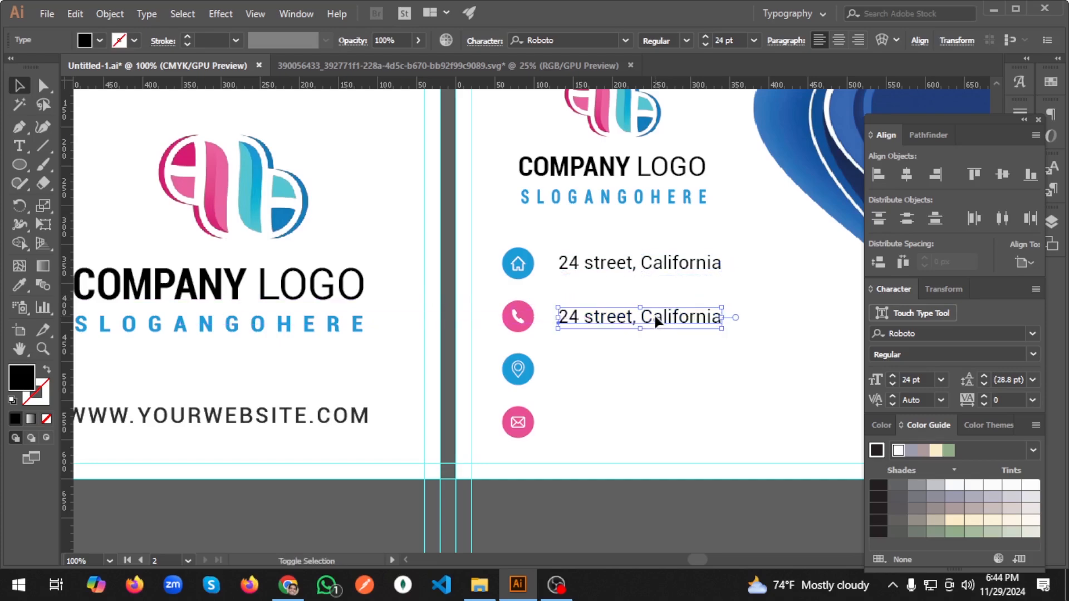
key(ctrl+d)
key(ctrl+d)
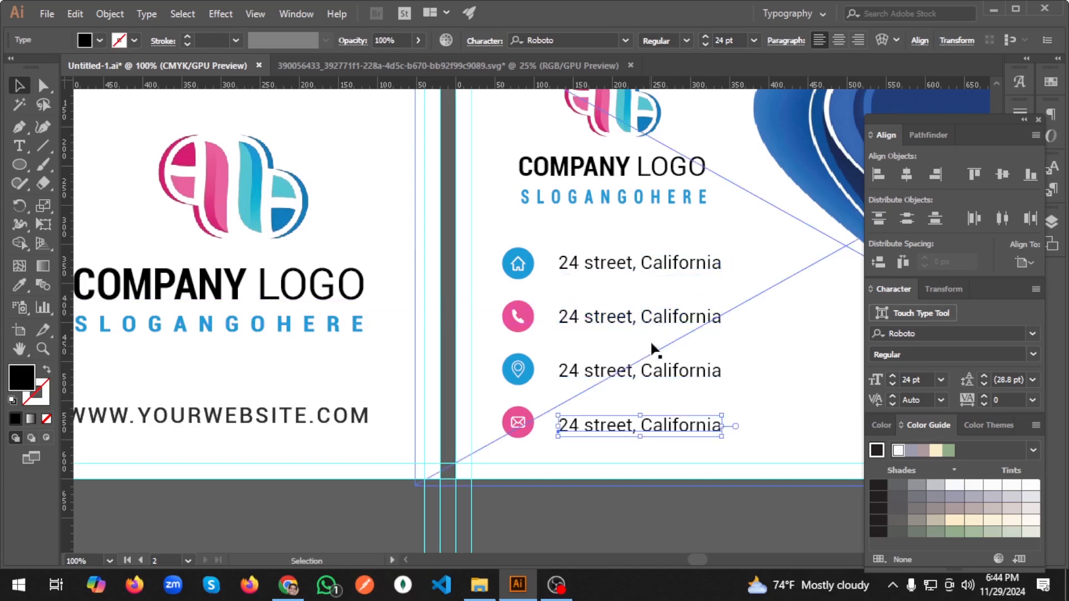
Replace the copied text beside the phone icon with the placeholder phone number.
triple_click(658, 317)
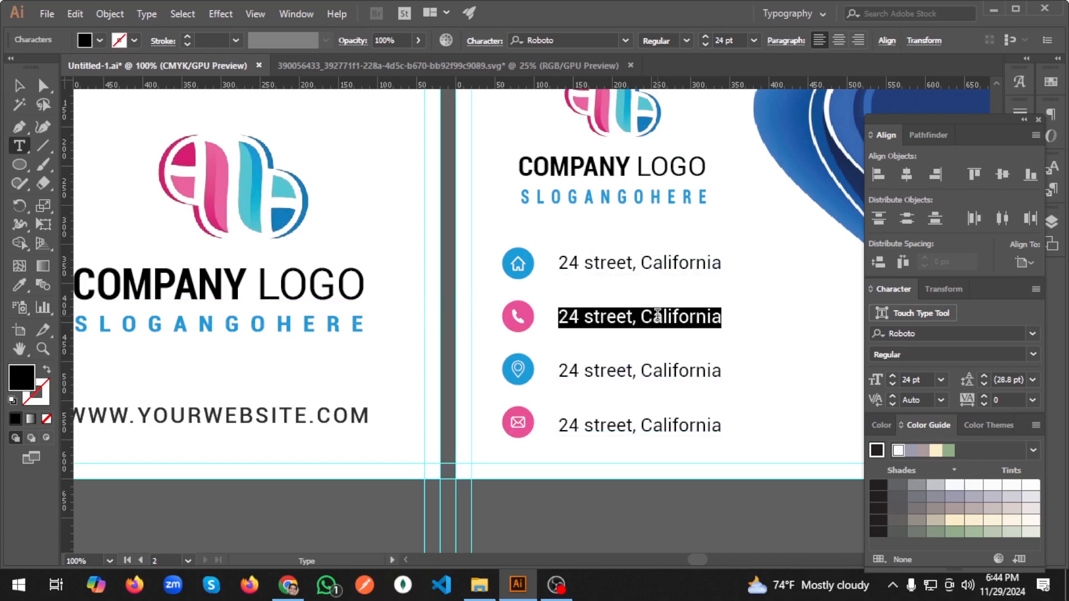
text(+0)
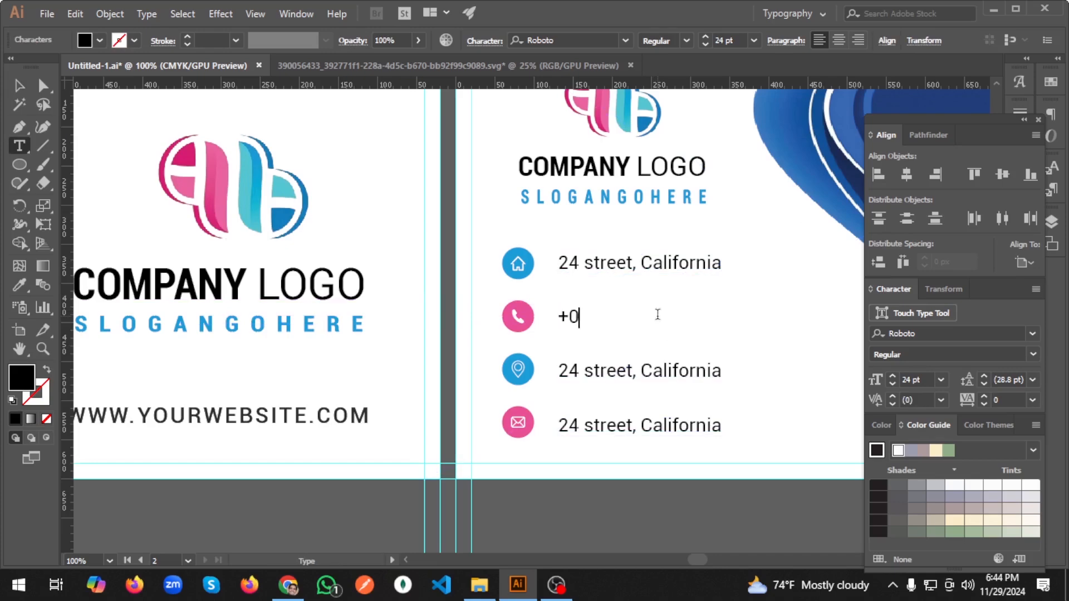
text(0 999 999 999)
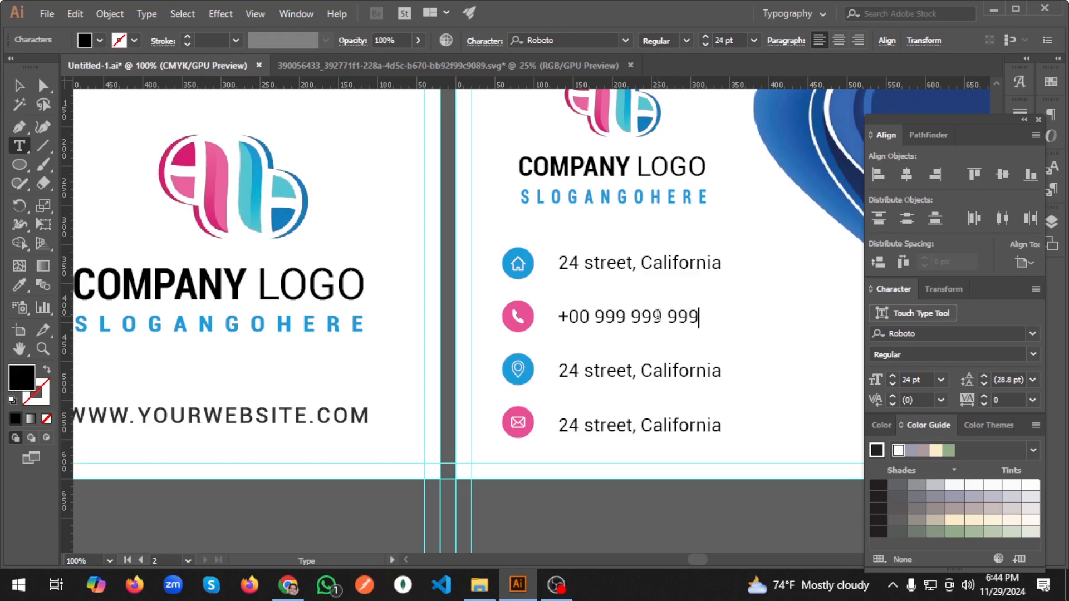
Replace the copied text beside the location icon with "Houseton, California".
triple_click(595, 380)
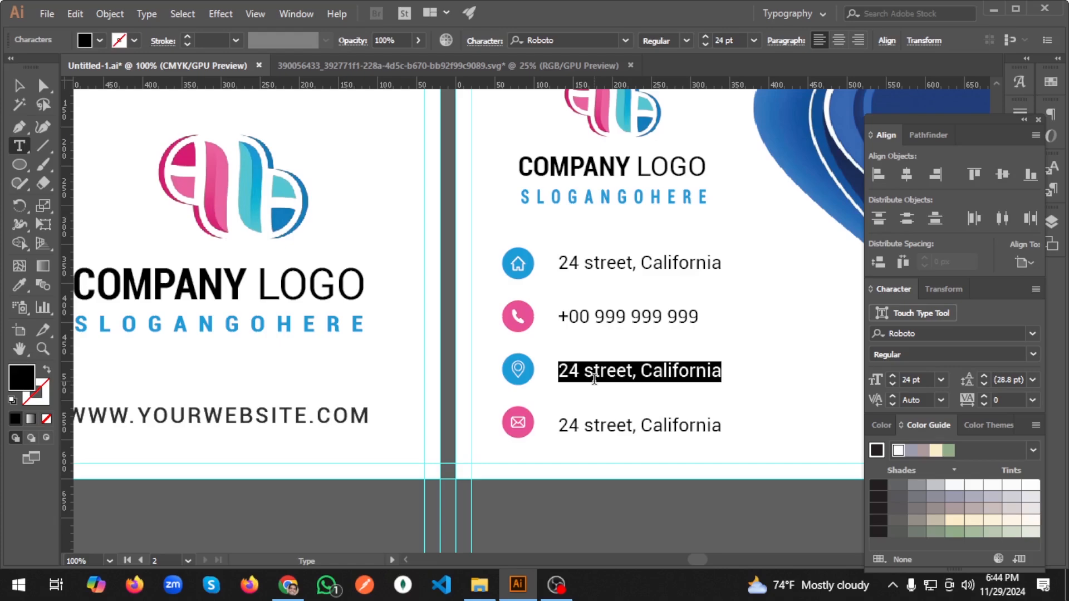
text(hou)
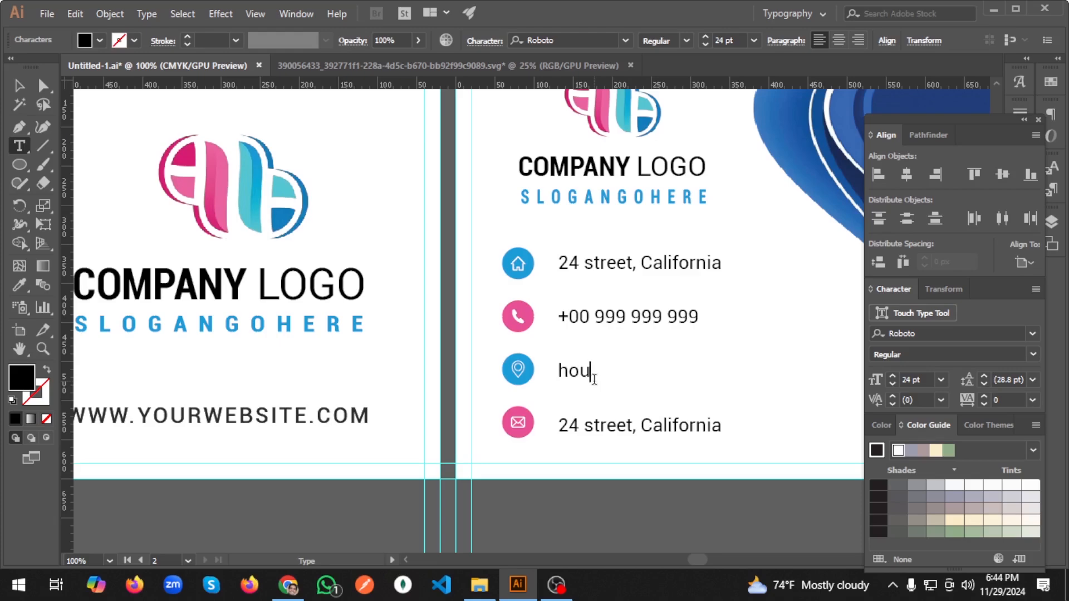
key(BackSpace)
key(BackSpace)
key(BackSpace)
text(houseton, Cal)
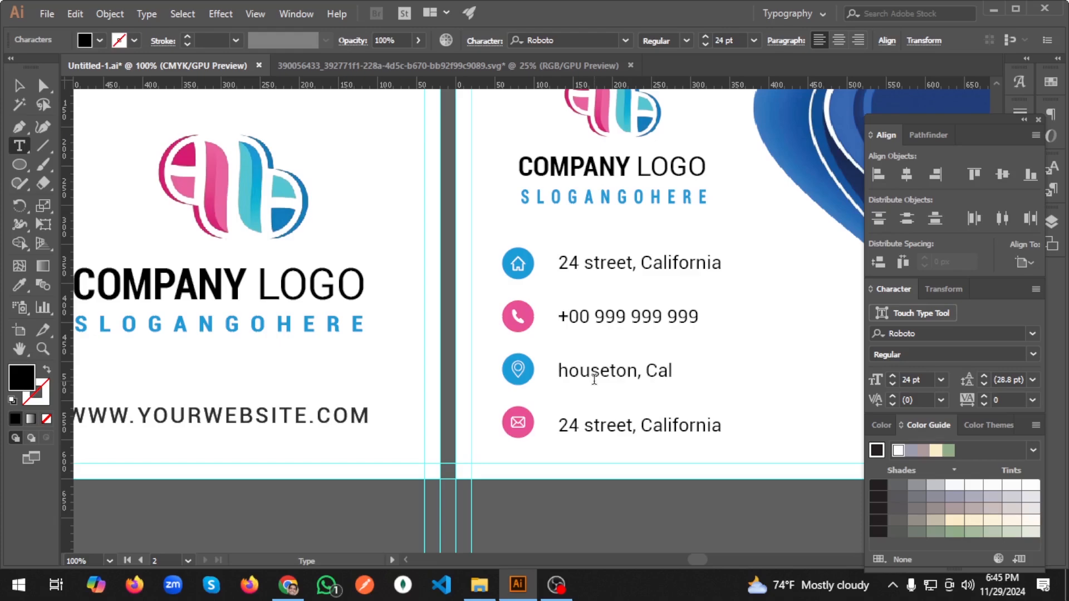
text(ifornia)
click(567, 370)
key(BackSpace)
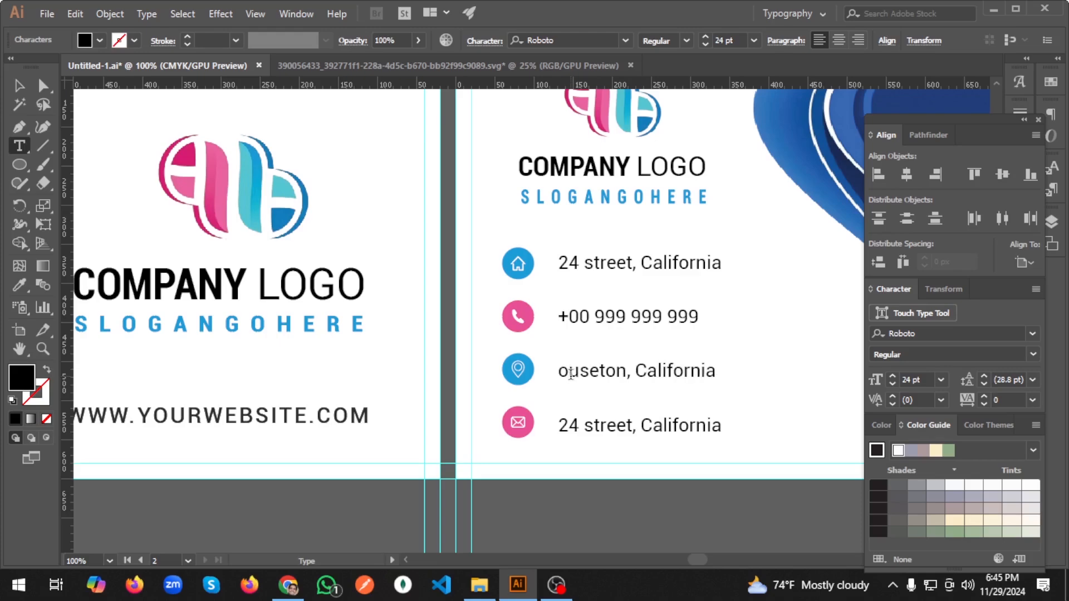
text(H)
Replace the copied text beside the mail icon with the placeholder e-mail address.
triple_click(616, 425)
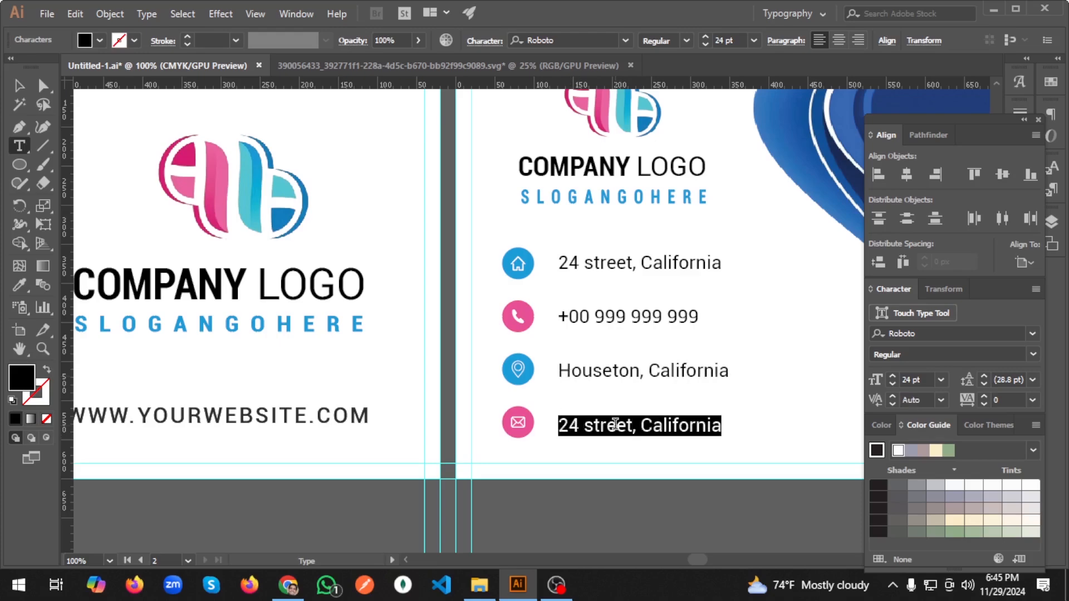
text(user@)
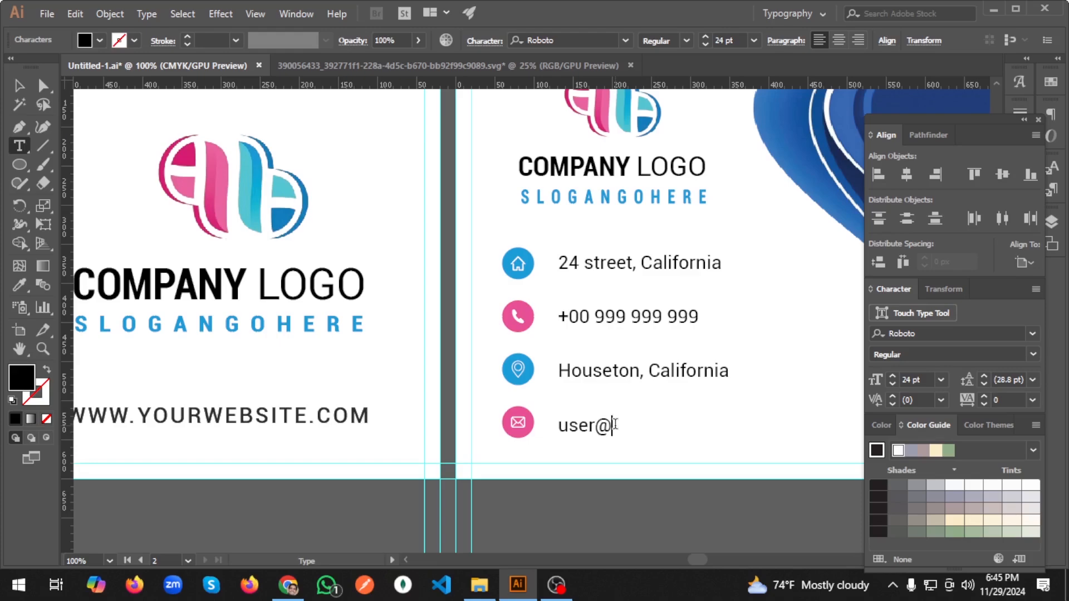
text(email.com)
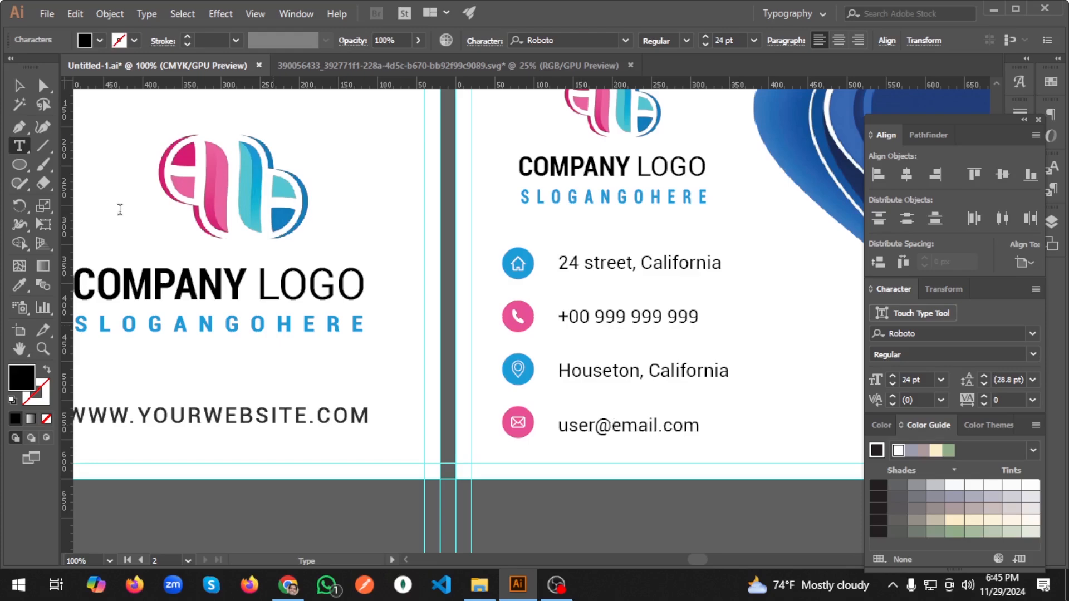
click(19, 85)
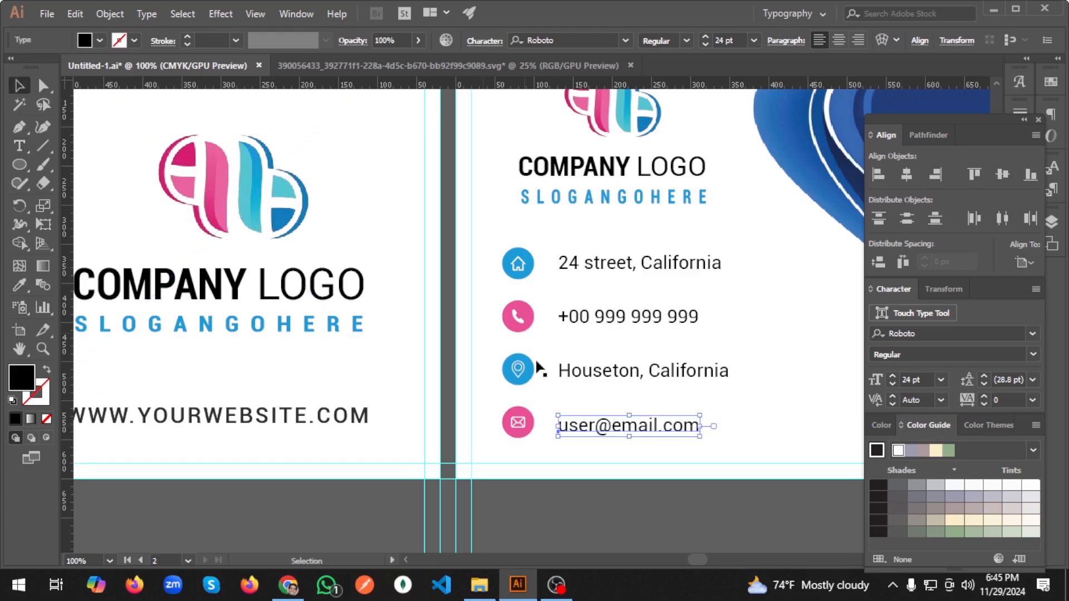
Centre the phone number text vertically with the pink circle of the phone icon.
click(533, 317)
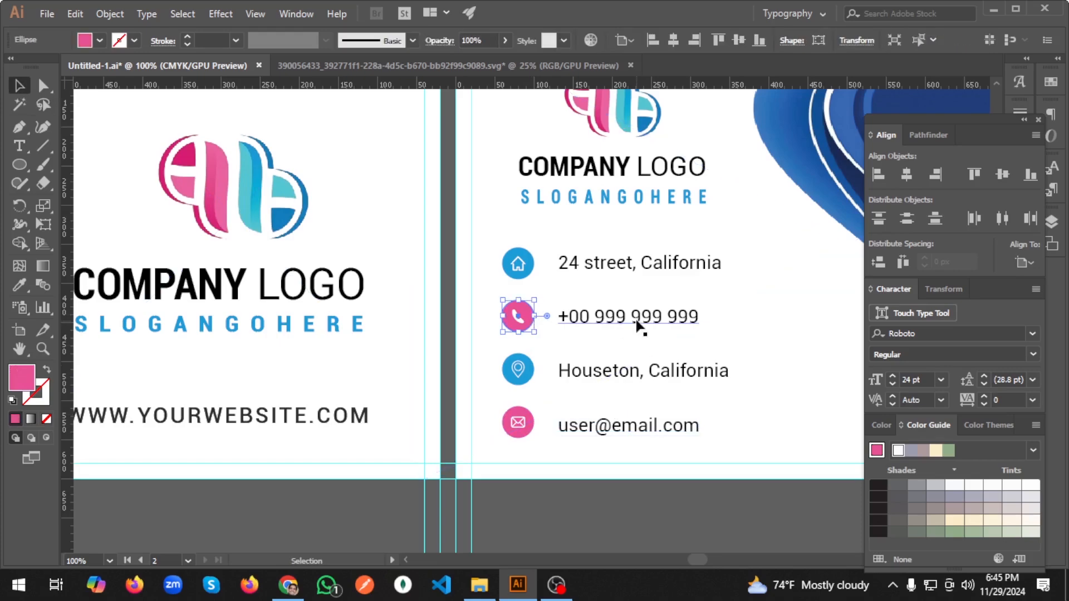
shift+click(632, 319)
click(527, 308)
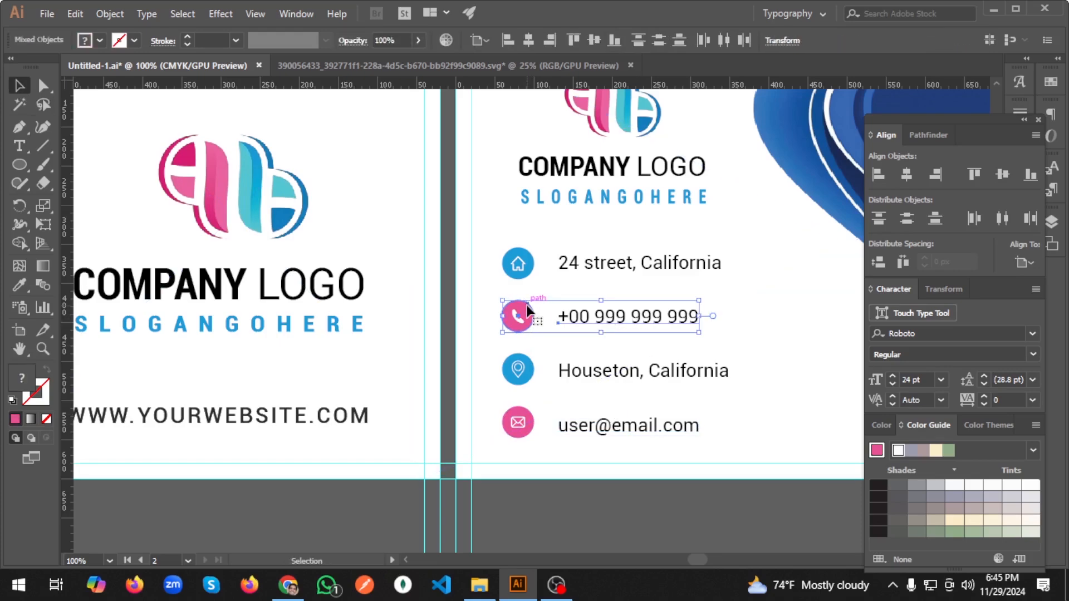
click(997, 177)
click(761, 313)
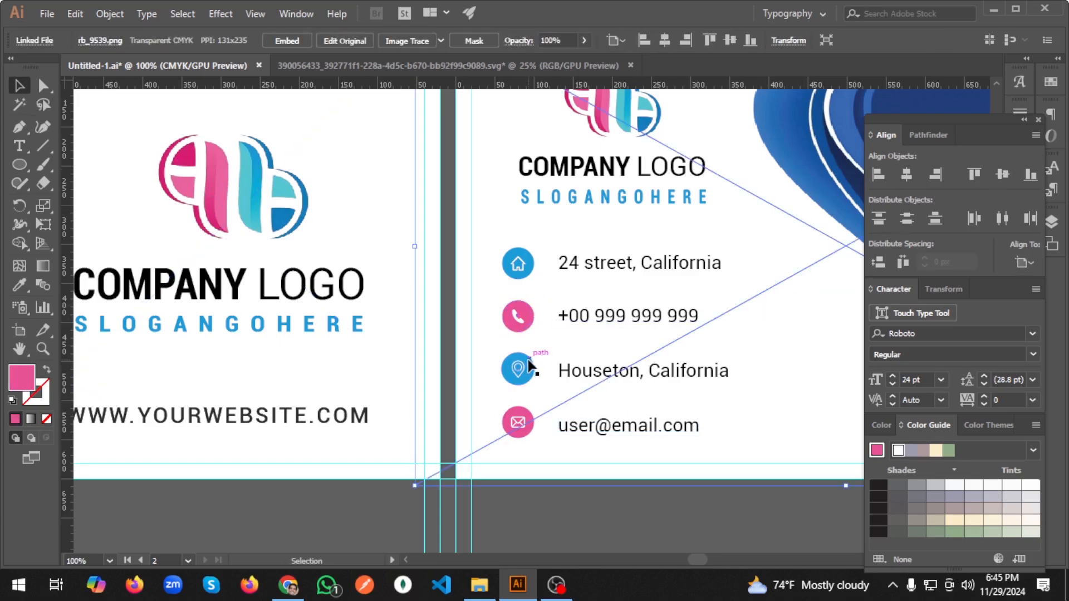
Centre the "Houseton, California" text vertically on the location icon's blue circle, with the circle as the key object.
click(528, 367)
shift+click(554, 373)
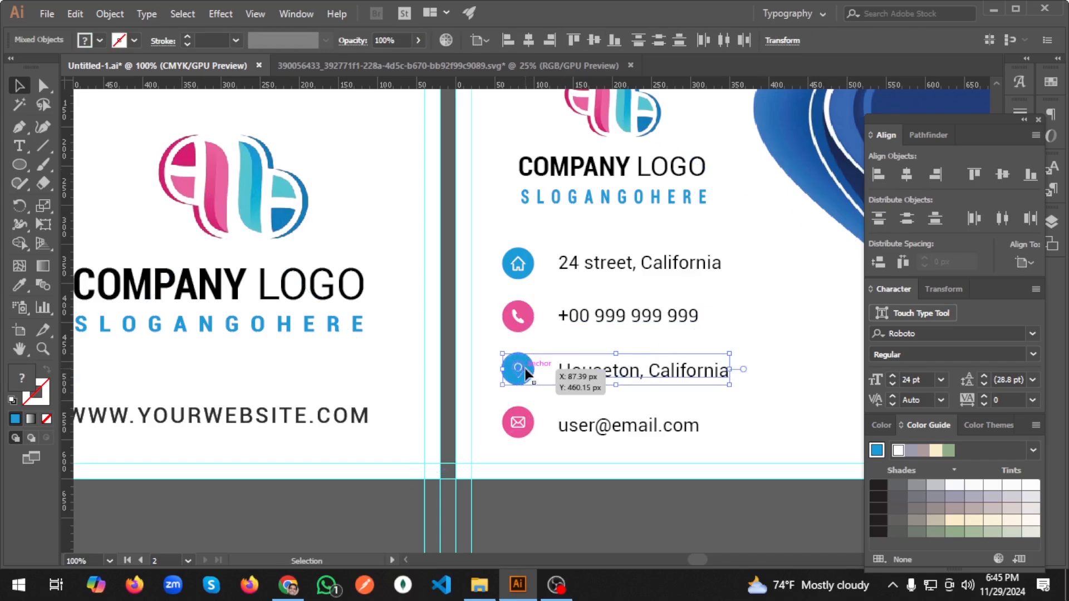
click(526, 372)
click(1003, 174)
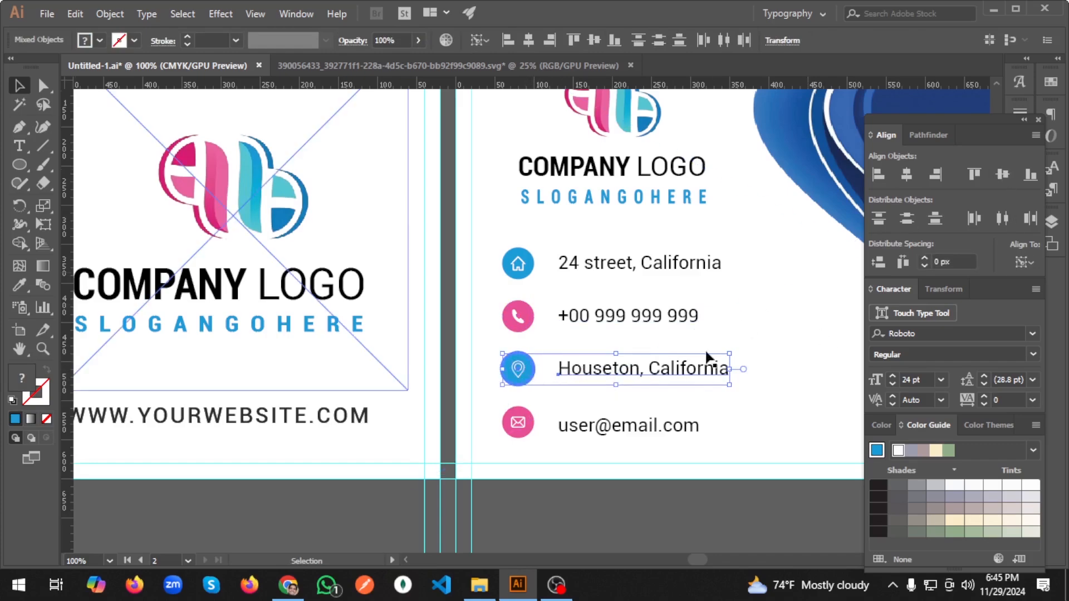
Centre the e-mail text vertically on the mail icon's pink circle, using the circle as the key object.
click(526, 422)
shift+click(583, 433)
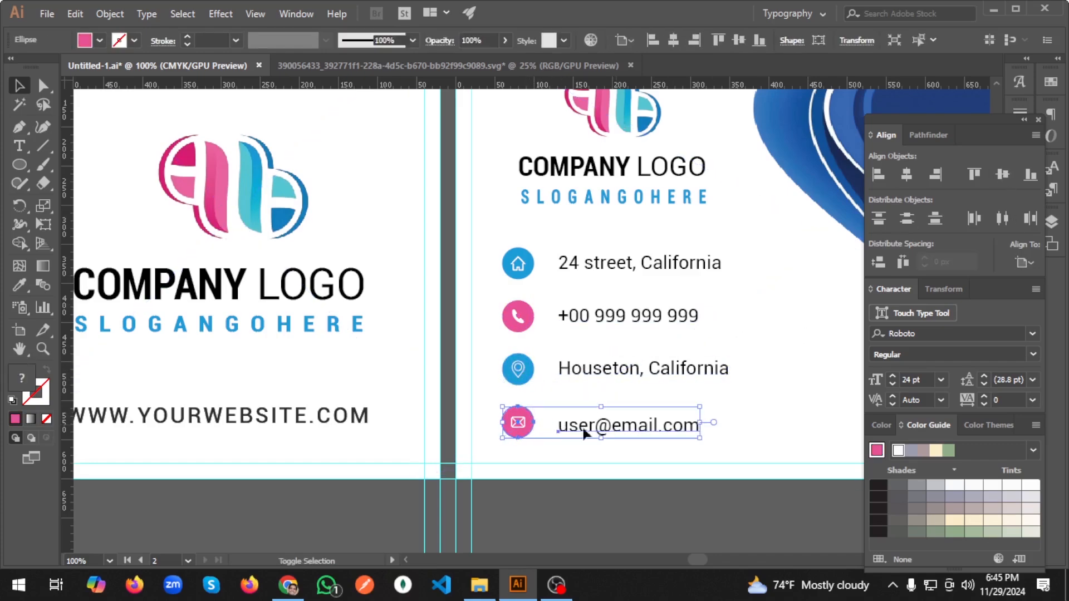
click(529, 428)
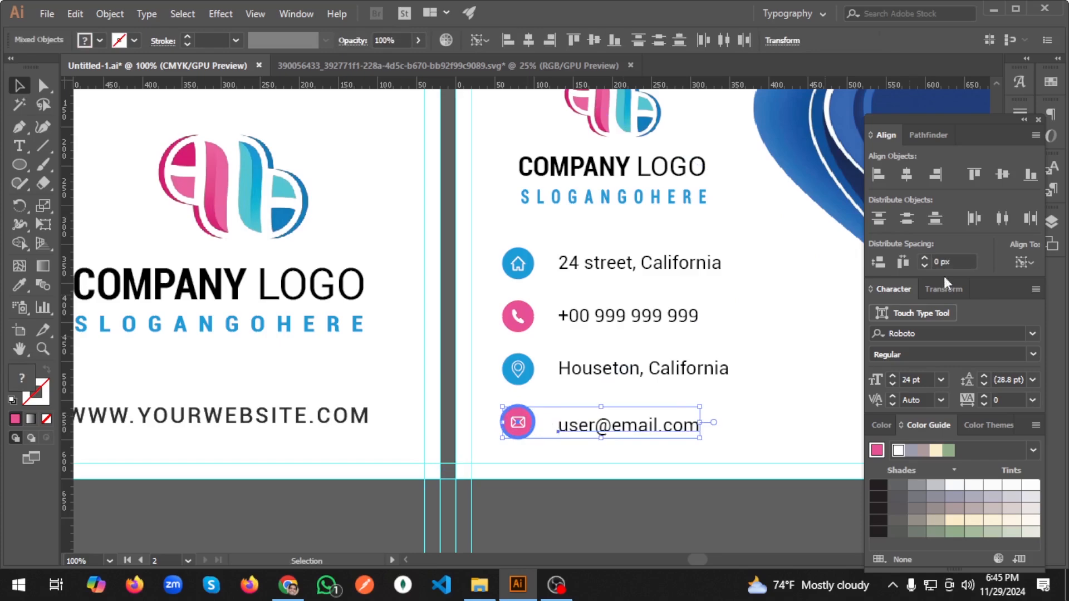
click(1003, 175)
click(785, 391)
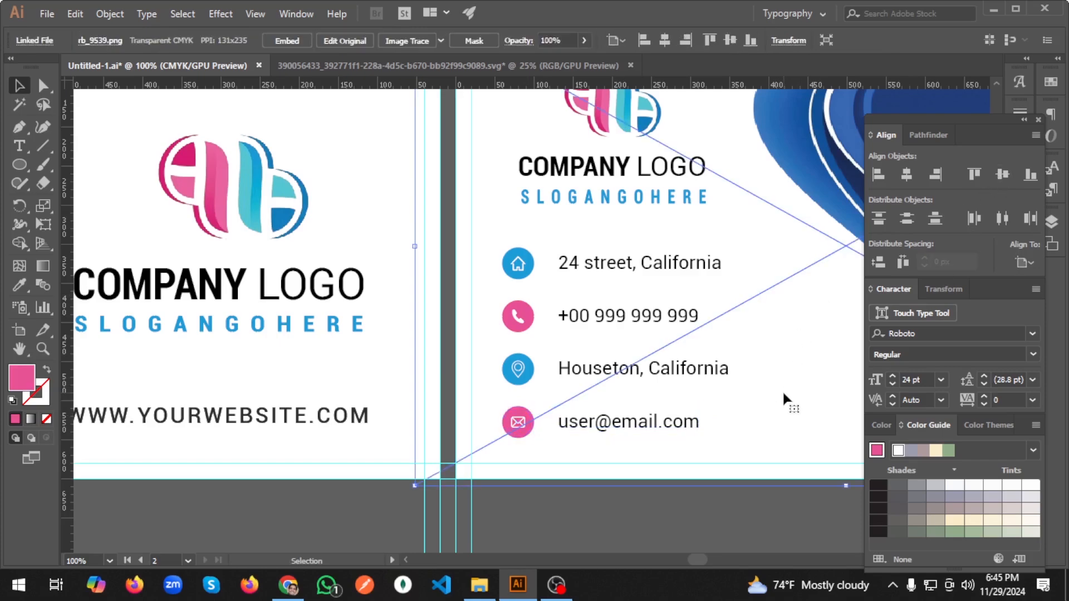
Recolour all four contact text lines on the card's back side to the dark grey 4C4C4C.
click(654, 272)
shift+click(659, 320)
shift+click(667, 372)
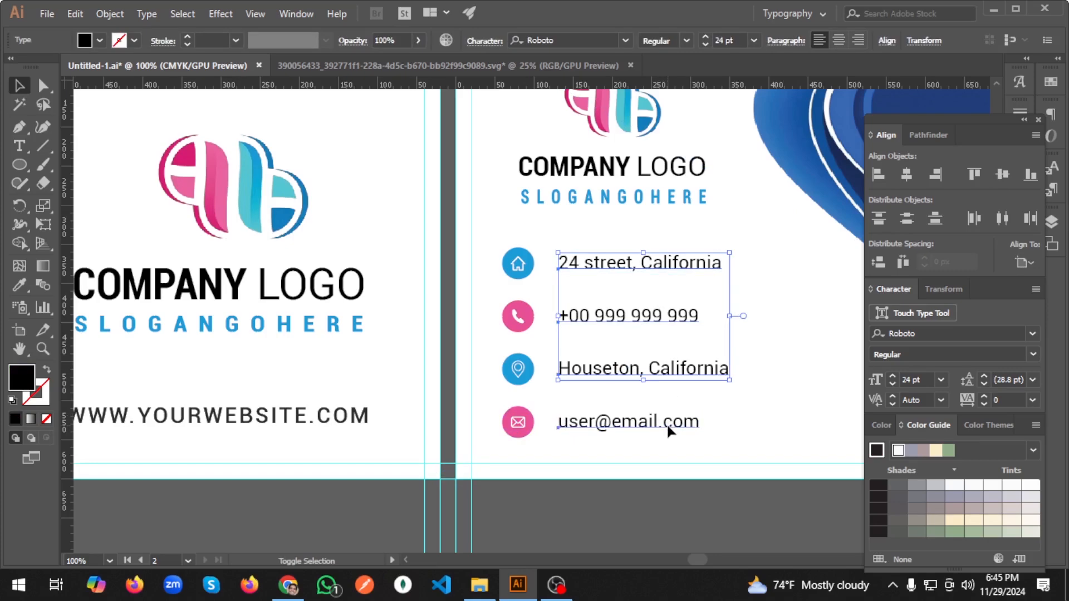
shift+click(666, 422)
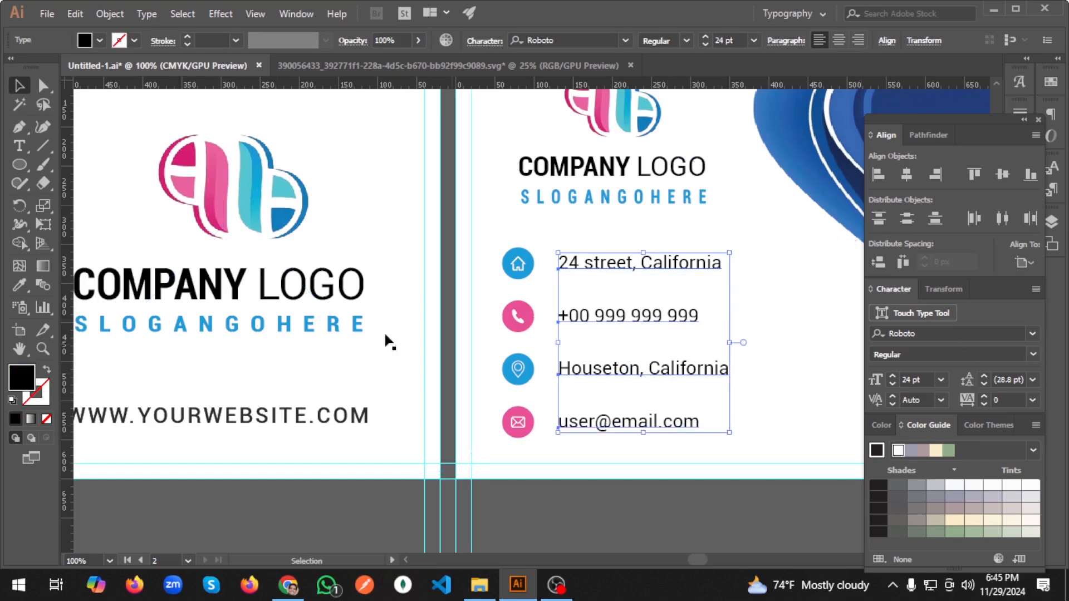
double_click(25, 379)
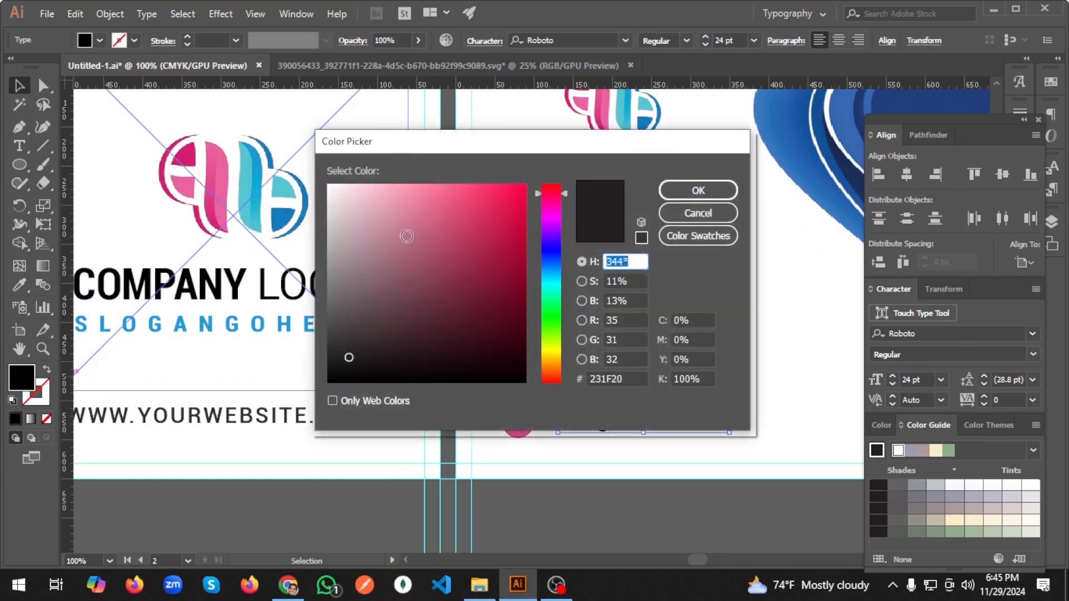
click(343, 284)
mouse_move(329, 285)
mouse_down()
mouse_move(309, 269)
mouse_move(299, 318)
mouse_up()
click(666, 192)
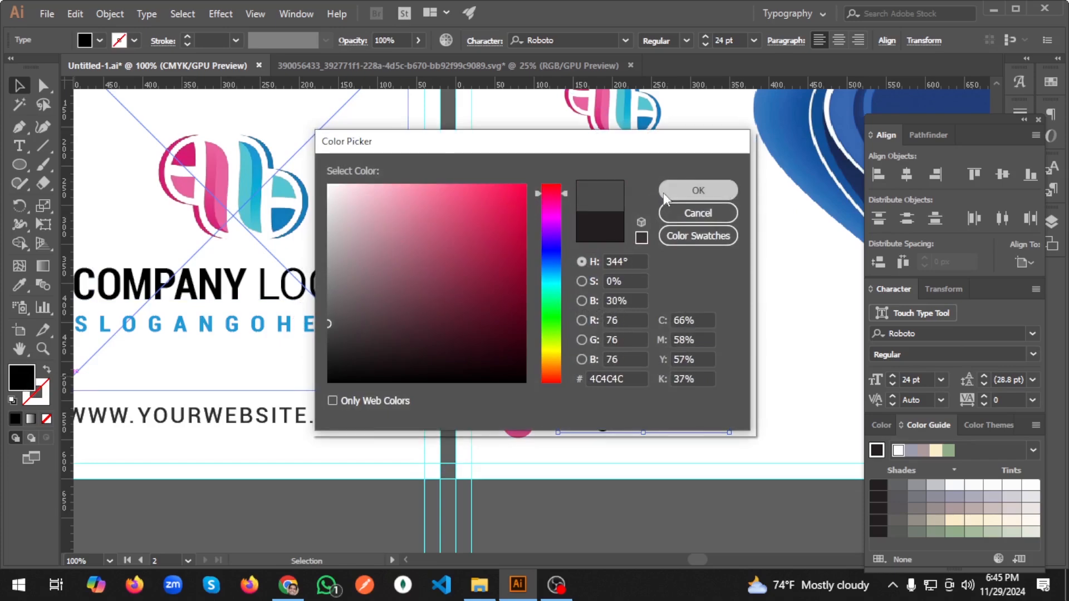
click(742, 203)
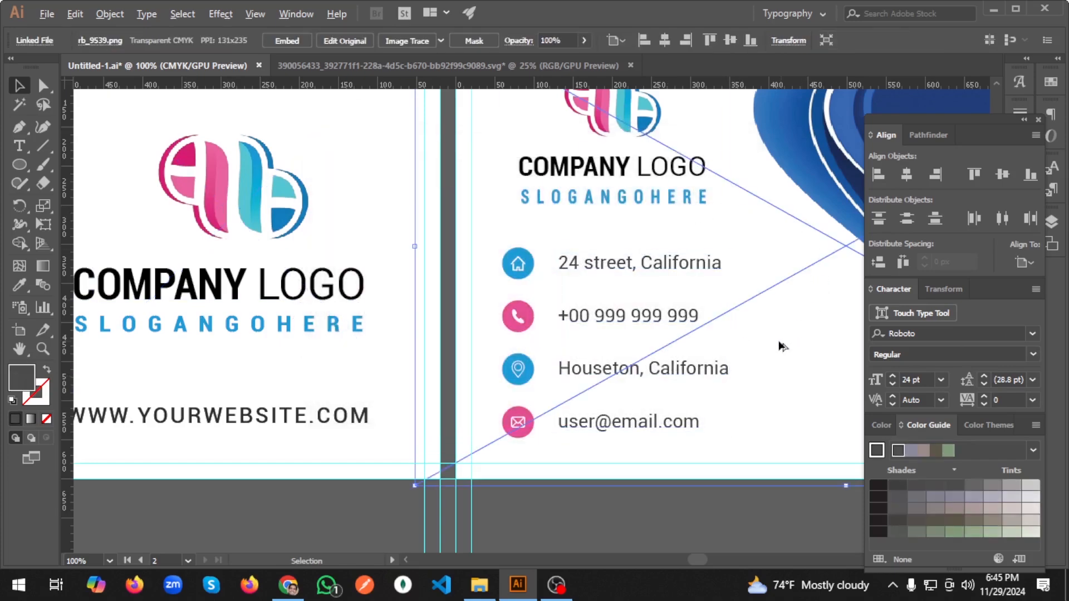
Compare the contact rows on the card's back side with those in the reference image.
scroll(776, 345, down, 3)
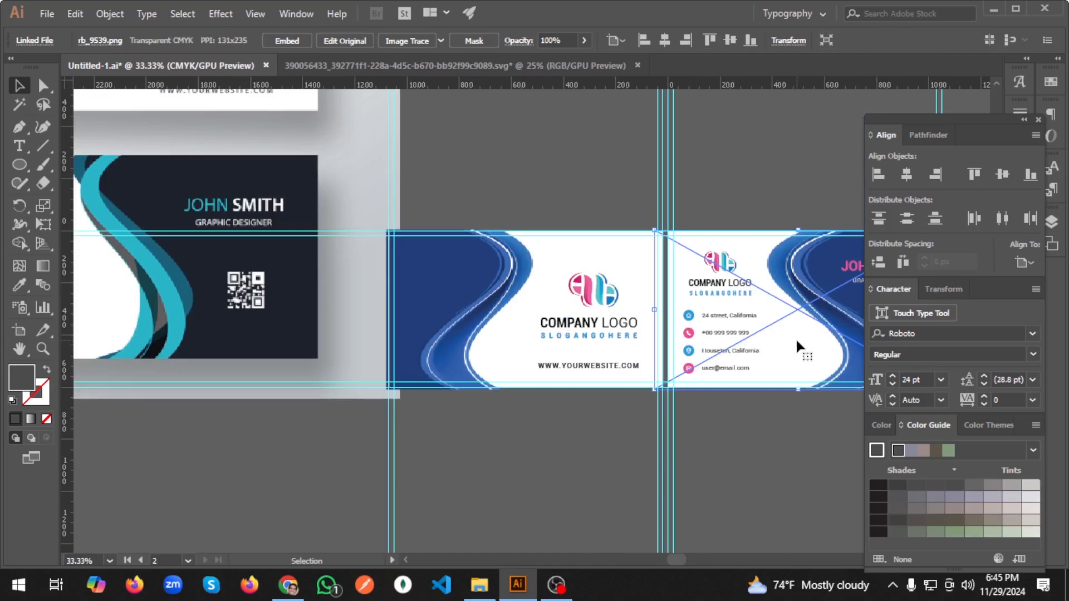
scroll(282, 349, down, 1)
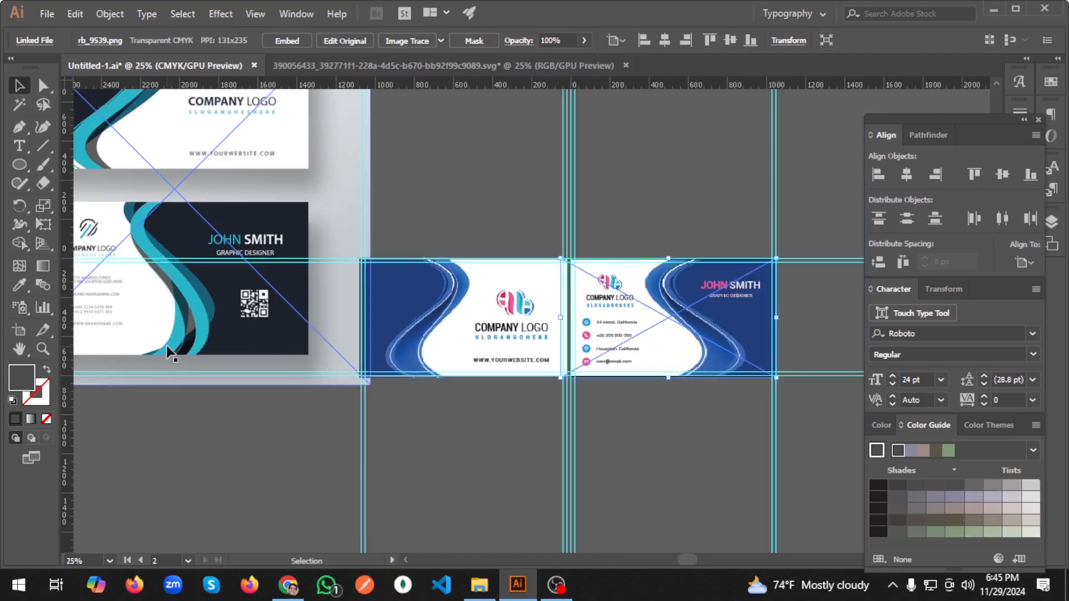
scroll(173, 351, left, 1)
scroll(173, 350, left, 1)
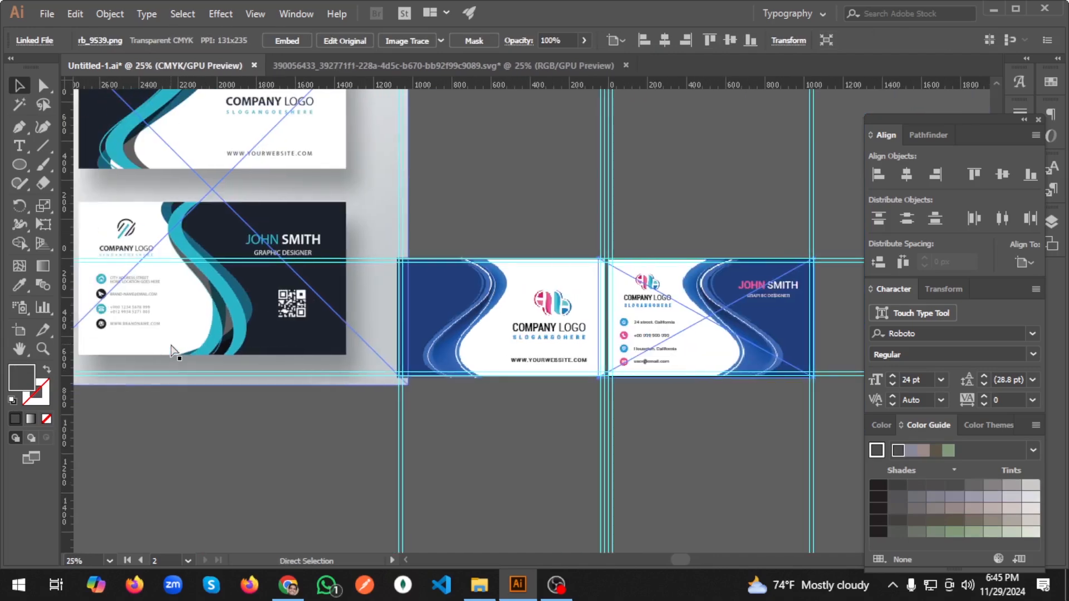
scroll(676, 353, up, 3)
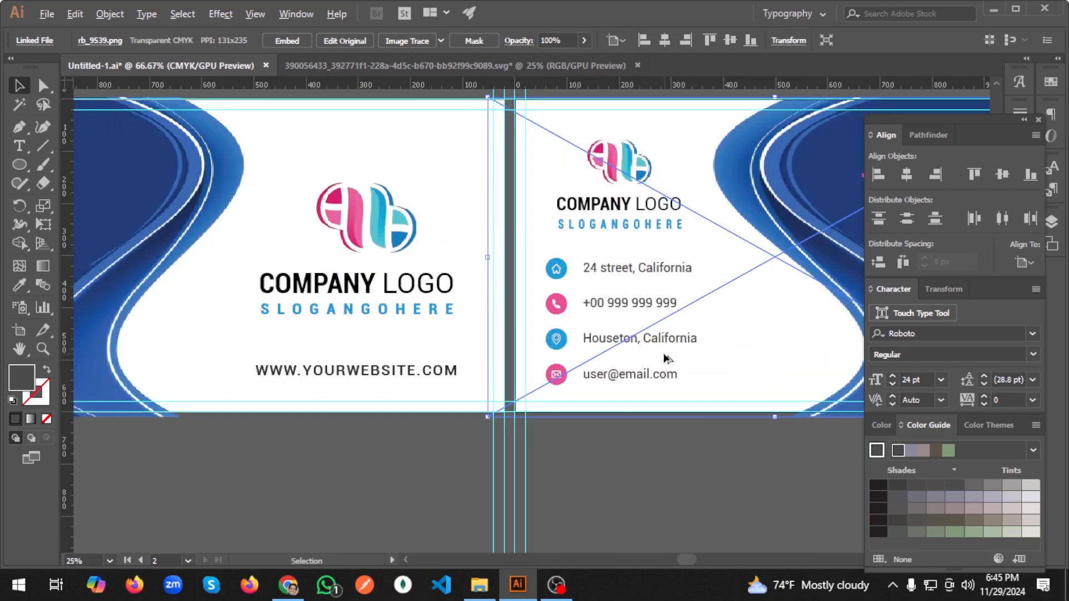
scroll(665, 358, up, 1)
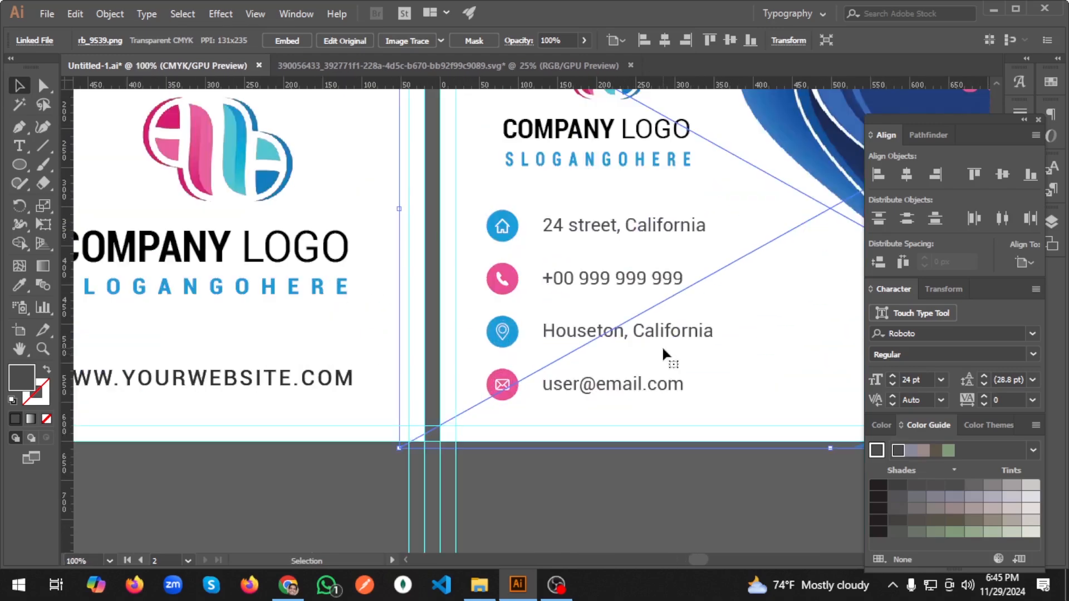
click(778, 338)
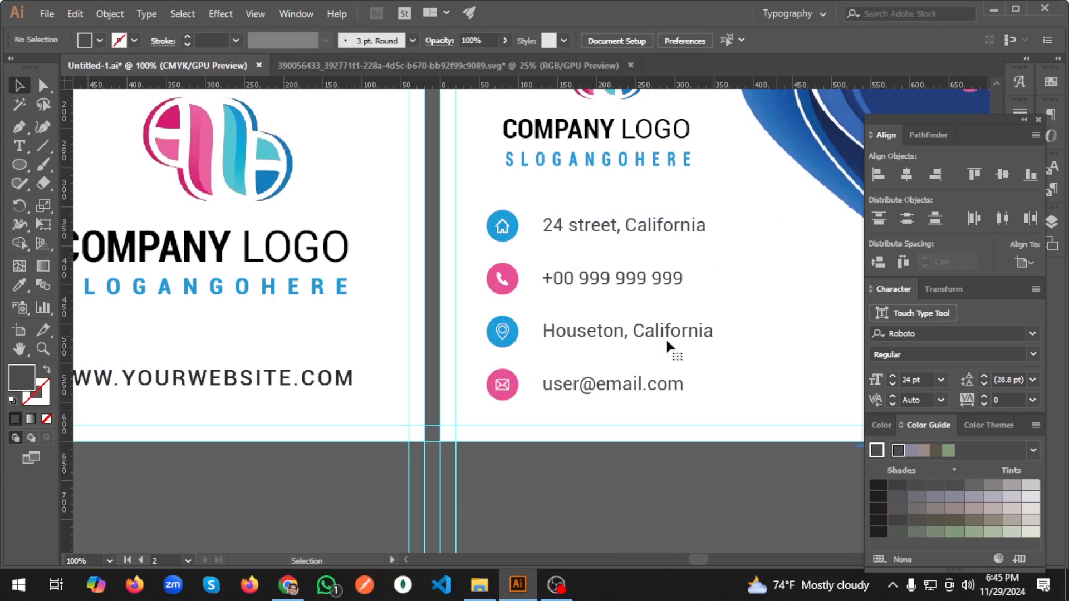
Group the icon and text of each contact row on the card's back side into its own row group.
click(527, 335)
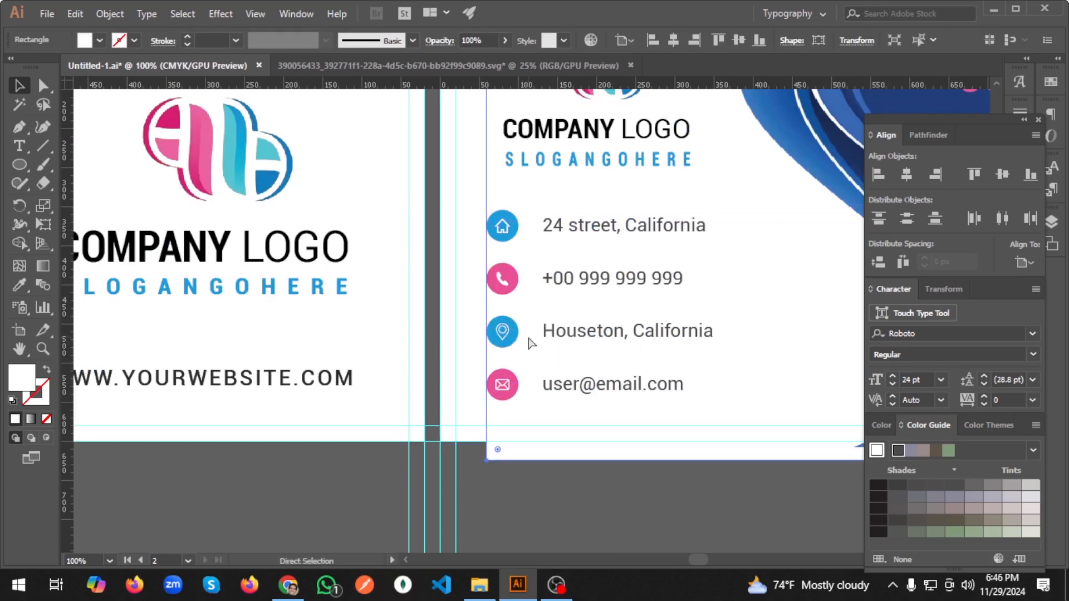
key(ctrl+shift+a)
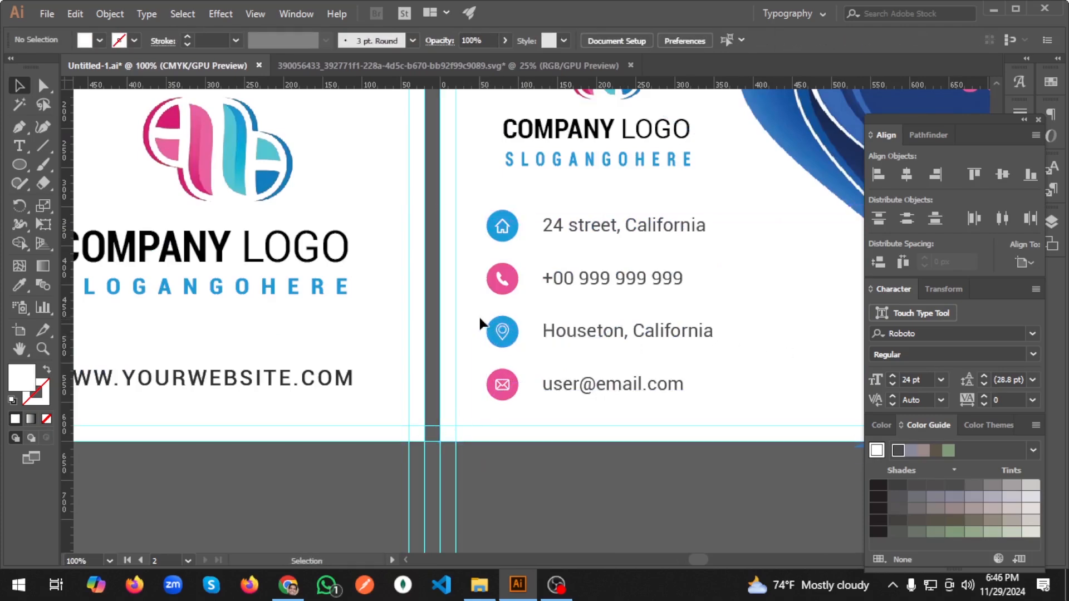
drag(480, 318, 622, 363)
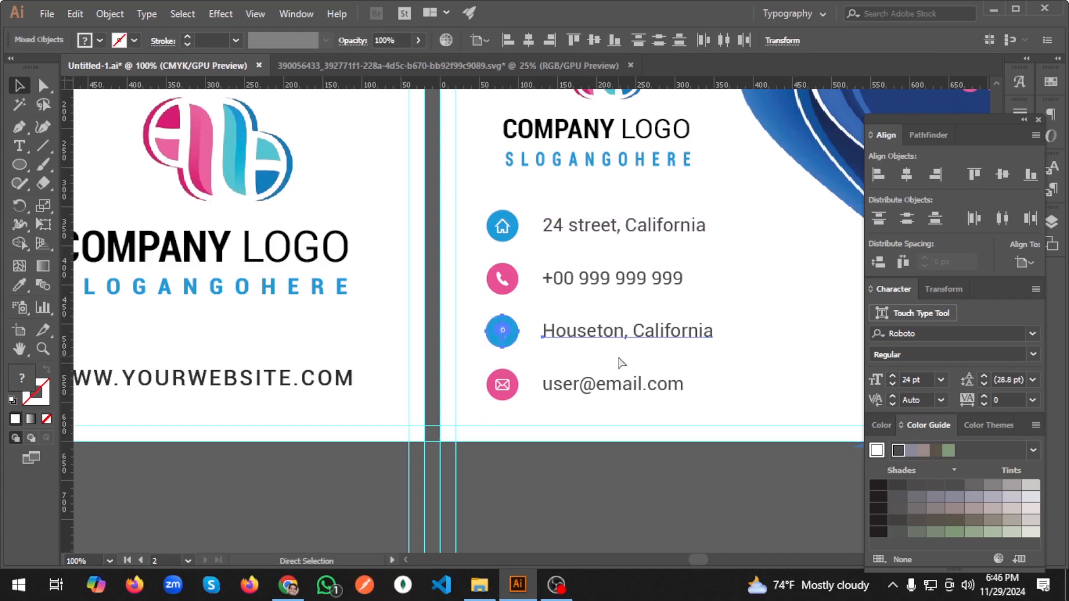
drag(479, 375, 600, 402)
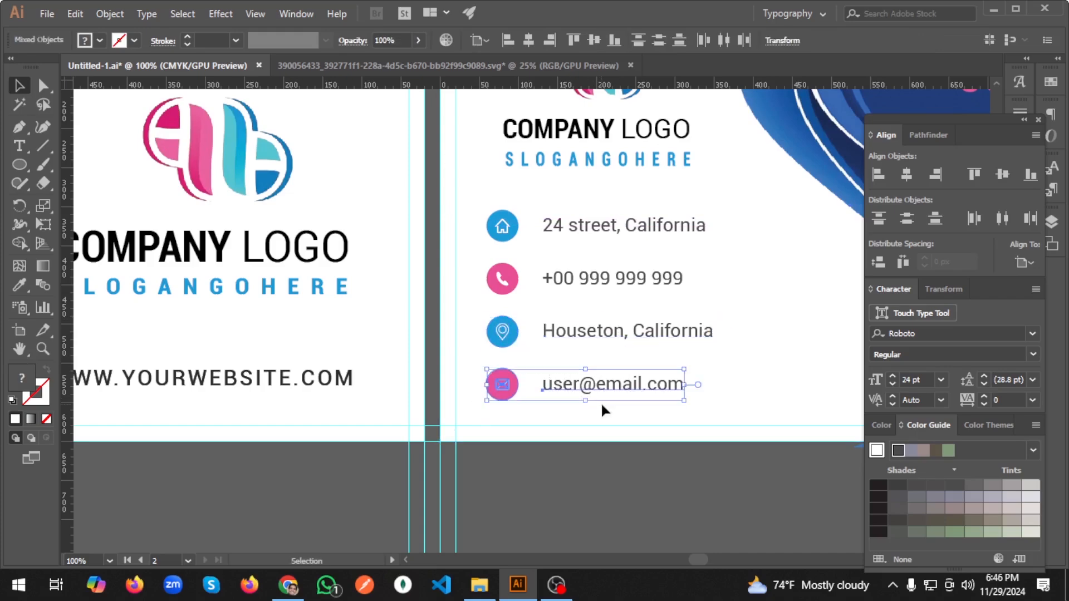
key(ctrl+g)
drag(473, 255, 607, 303)
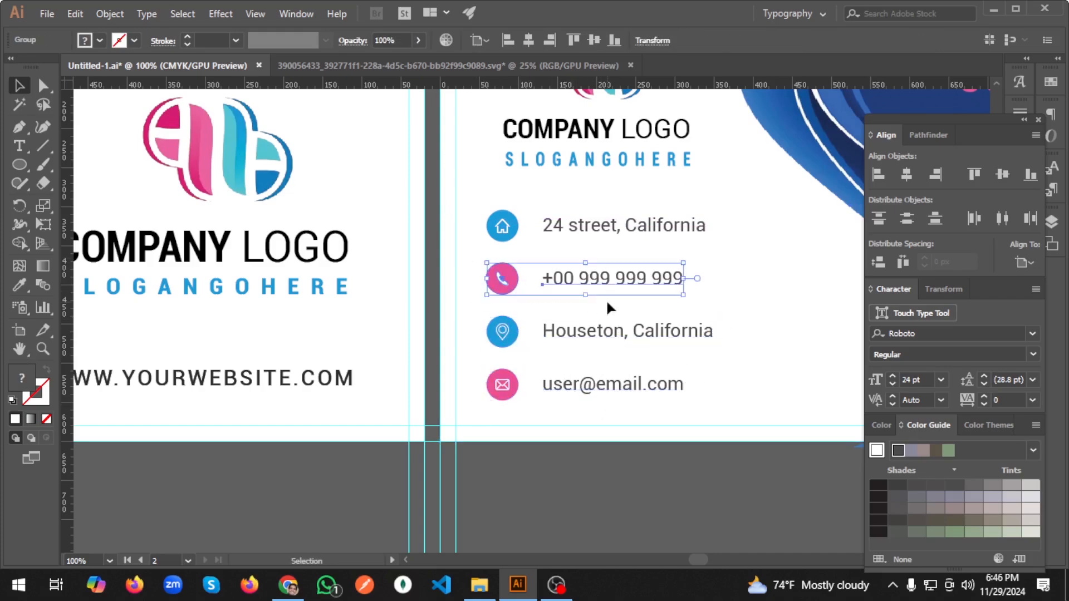
key(a)
drag(479, 210, 606, 266)
key(v)
key(ctrl+g)
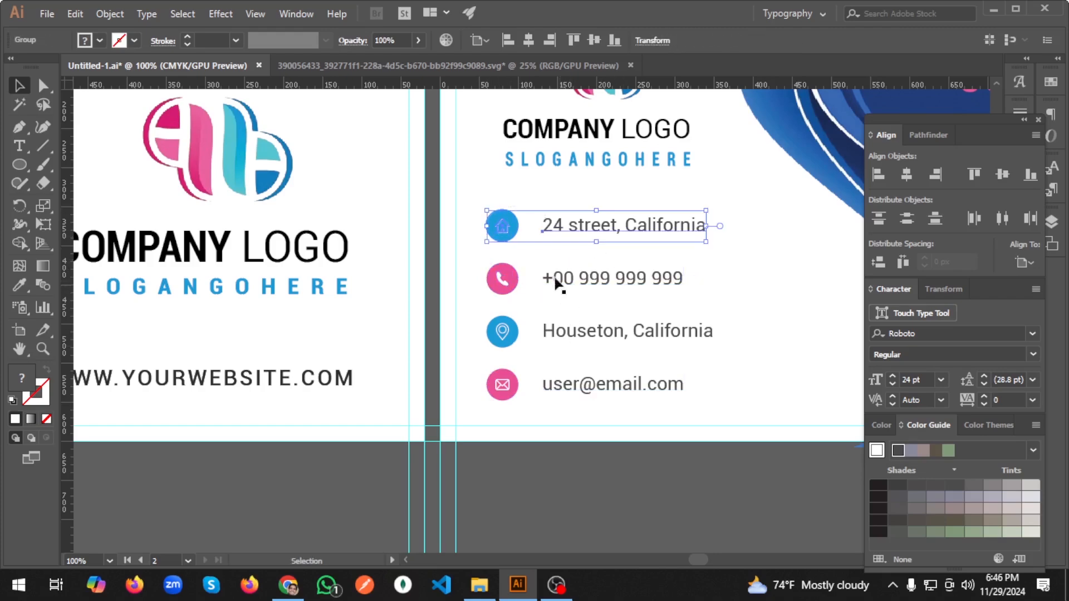
Move the address, phone and location rows on the back side down by one large nudge each.
key(shift+Down)
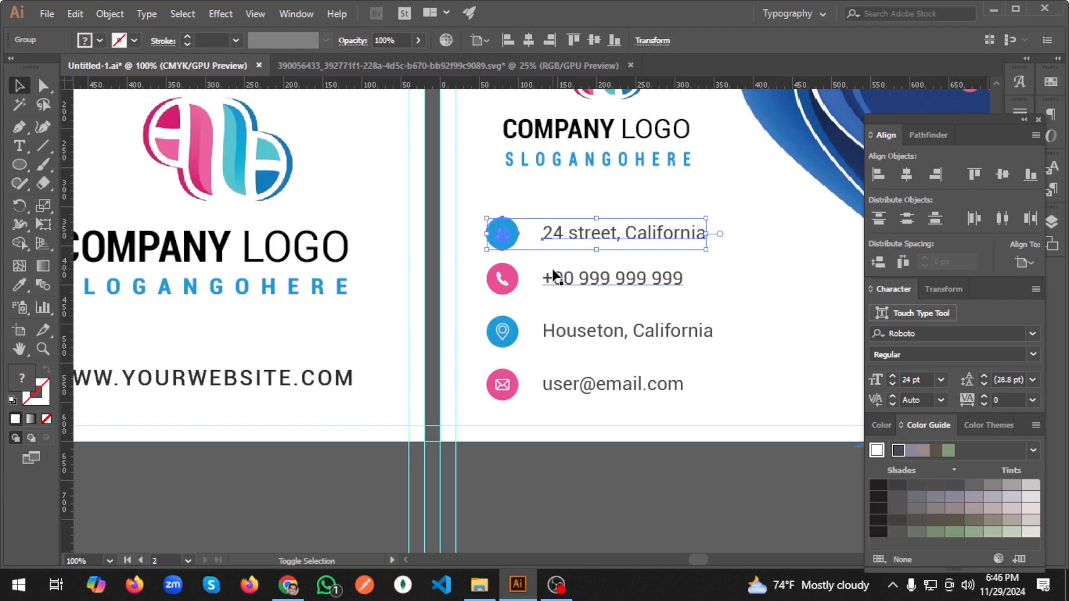
click(572, 282)
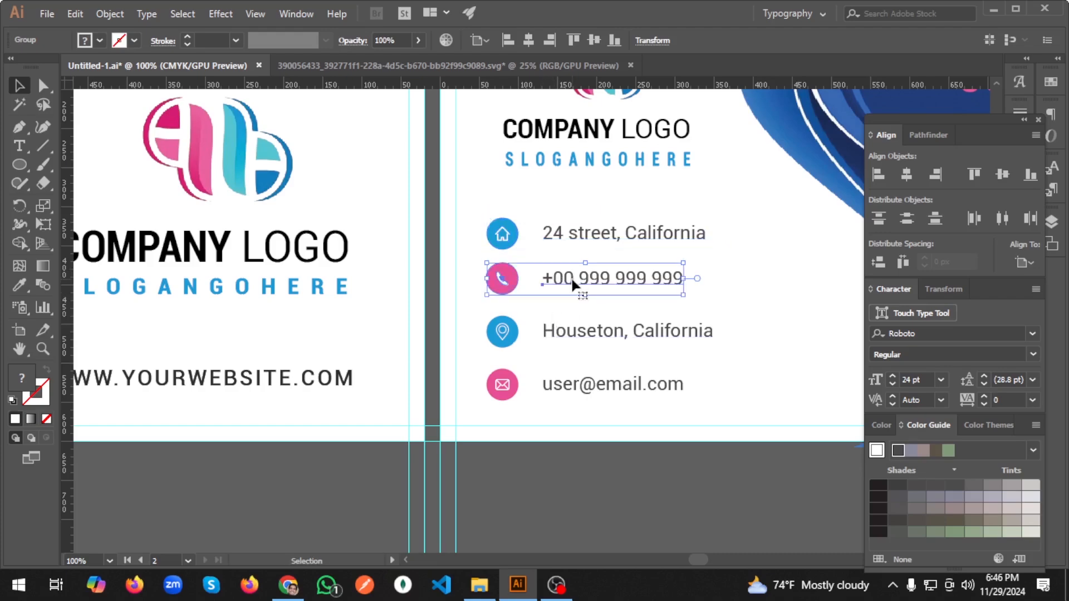
key(shift+Down)
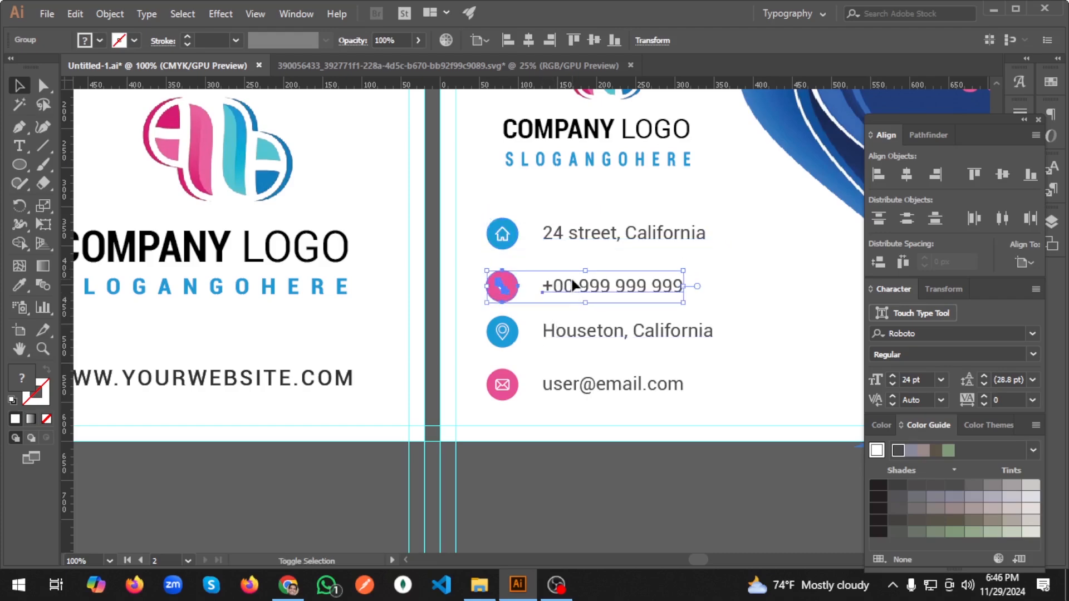
click(568, 328)
key(shift+Down)
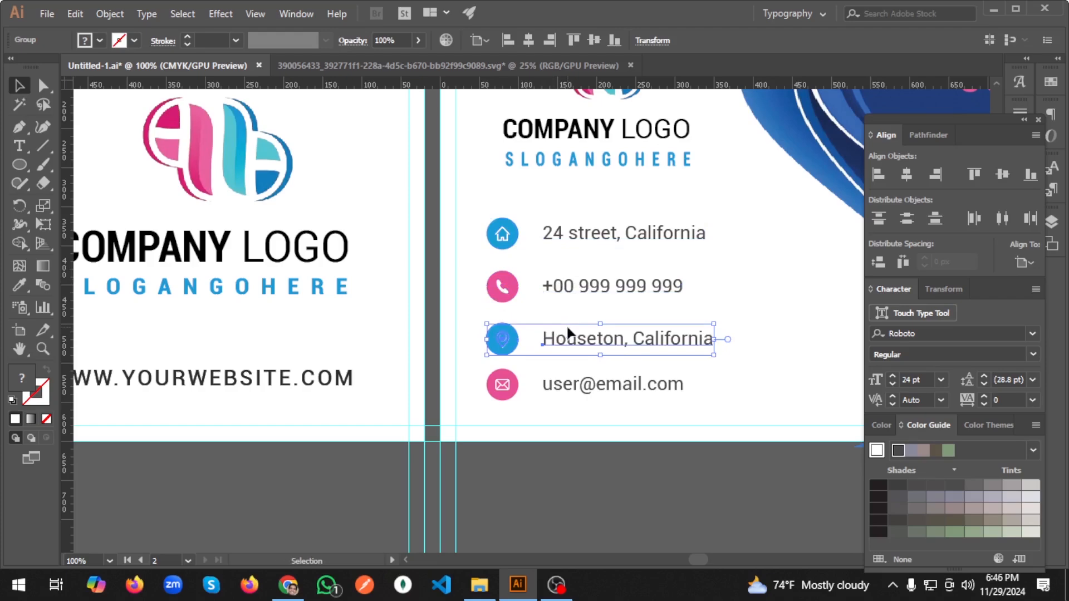
click(661, 512)
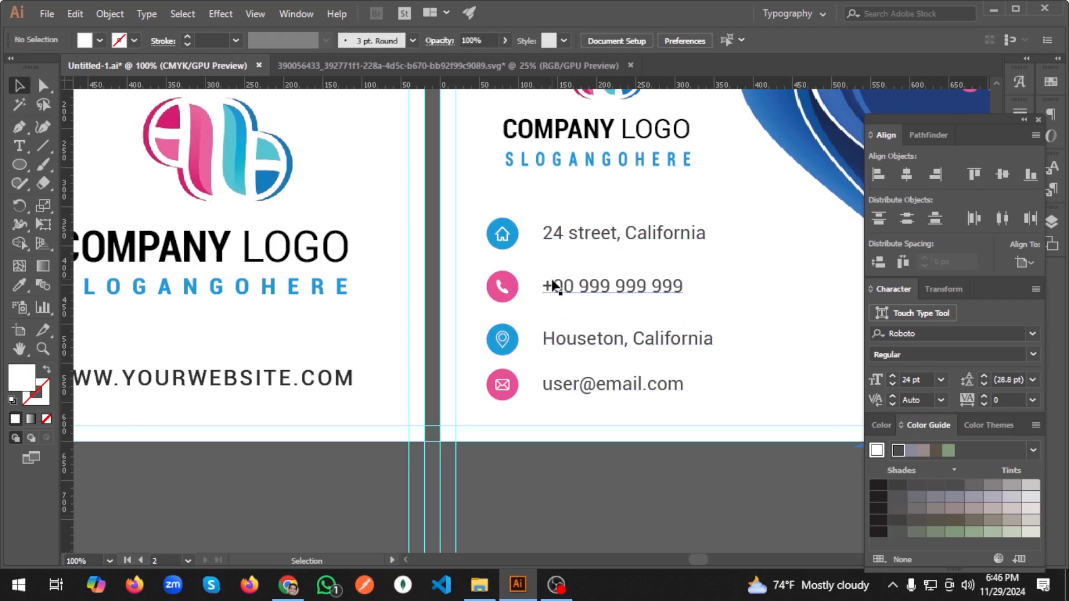
Move the phone row and the address row down by one more large nudge each.
click(605, 295)
key(shift+Down)
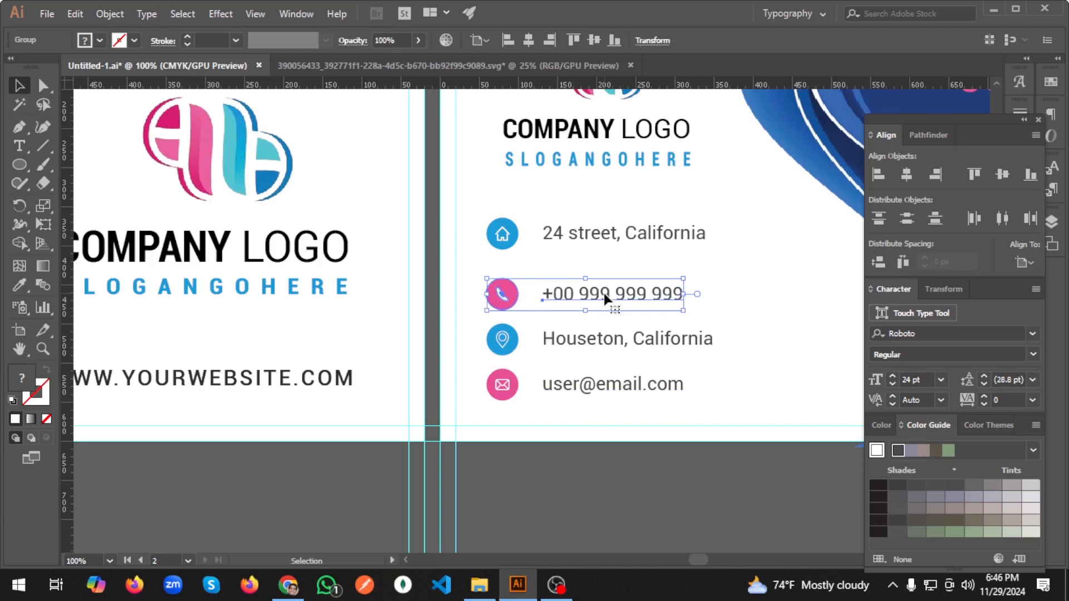
click(594, 234)
key(shift+Down)
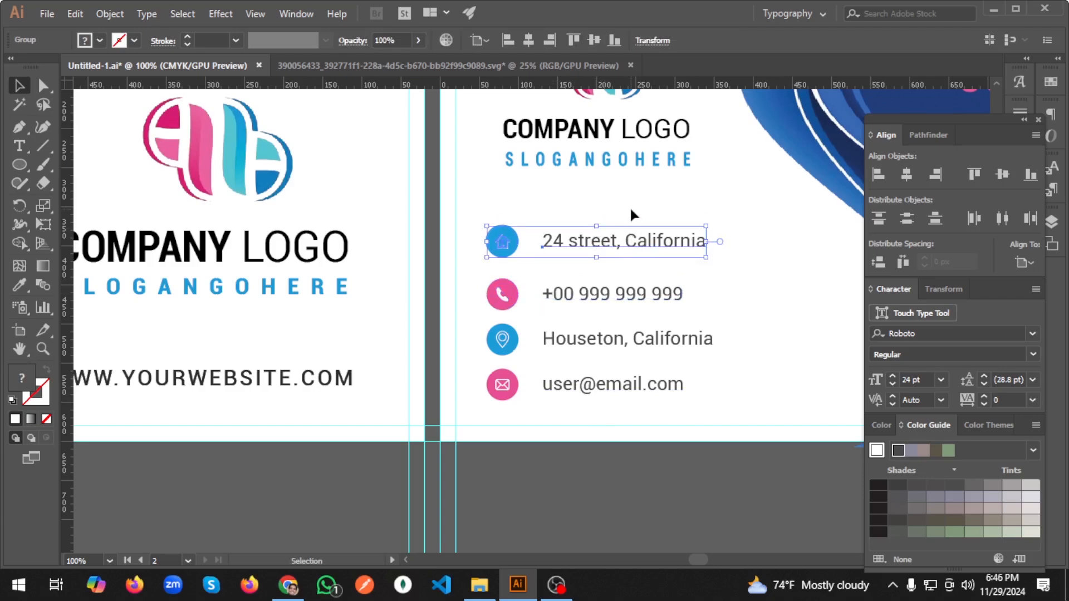
Try to distribute the four contact rows evenly by their vertical centres.
drag(599, 191, 667, 365)
key(ctrl+z)
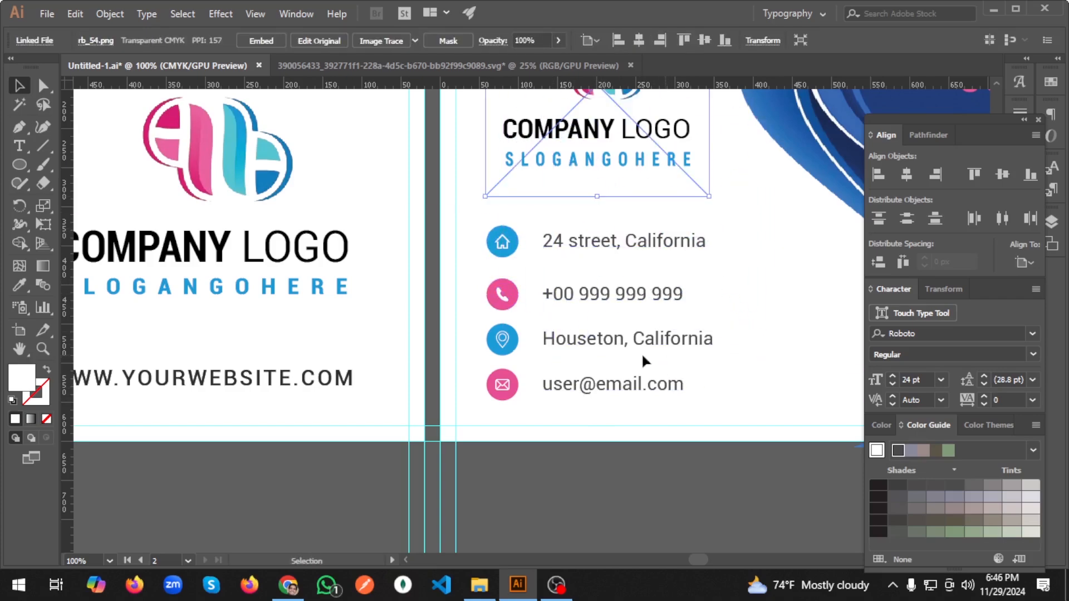
click(627, 392)
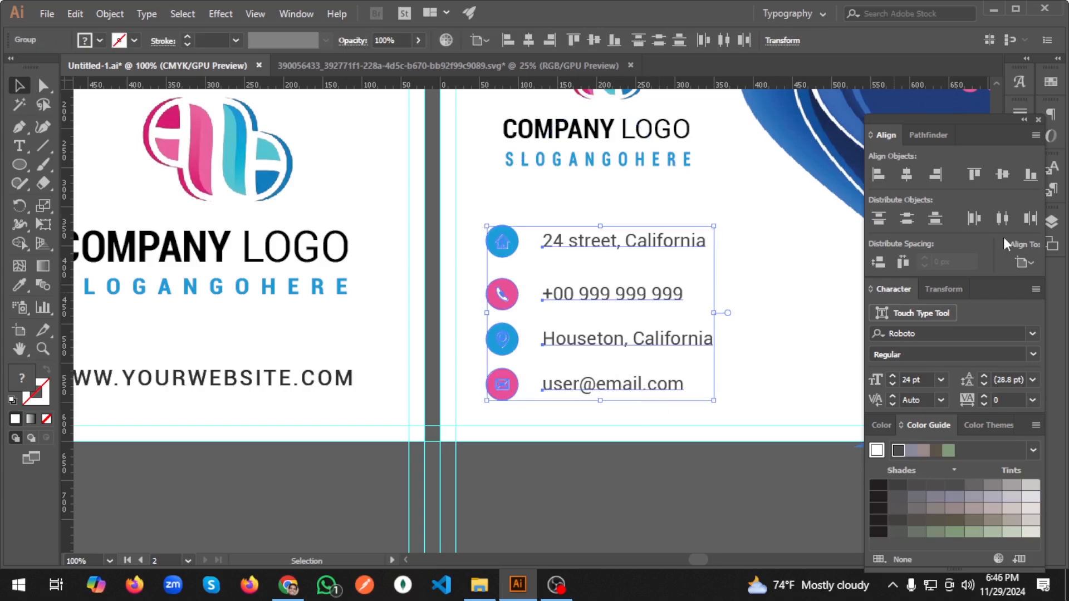
click(911, 216)
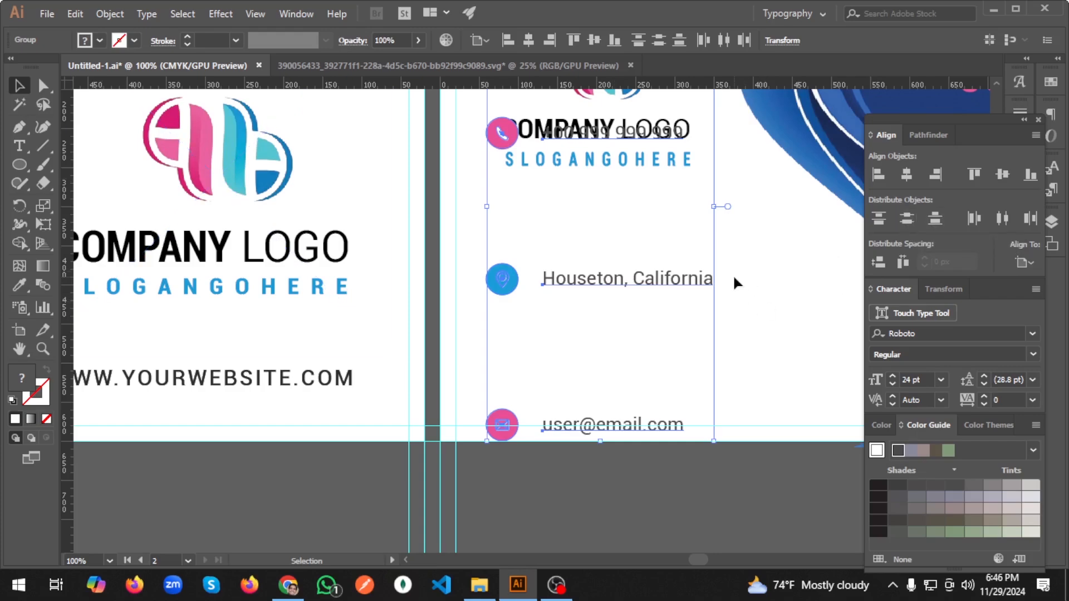
key(a)
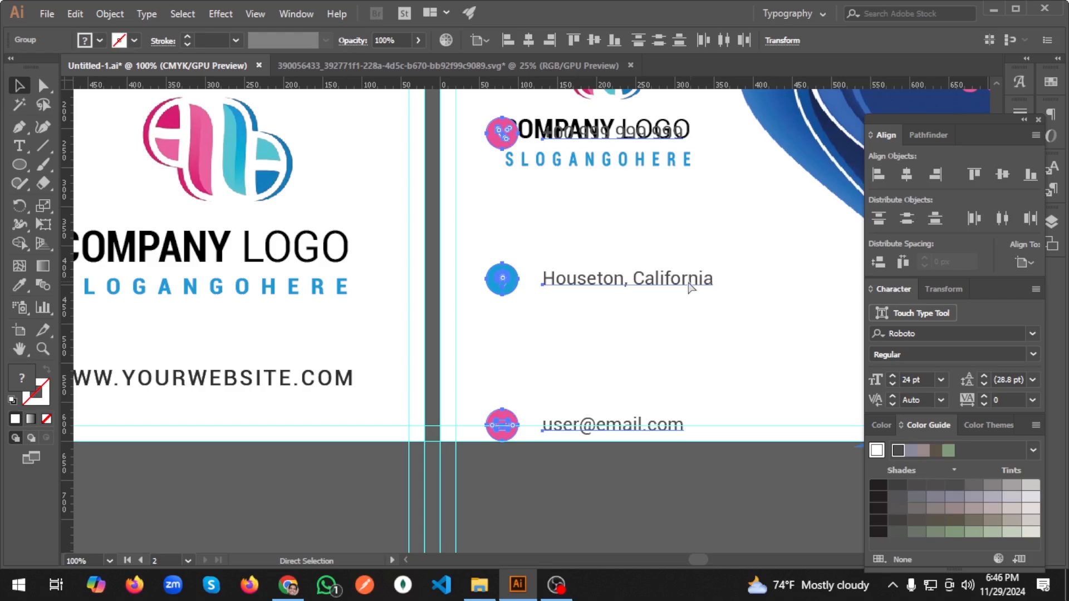
key(ctrl+z)
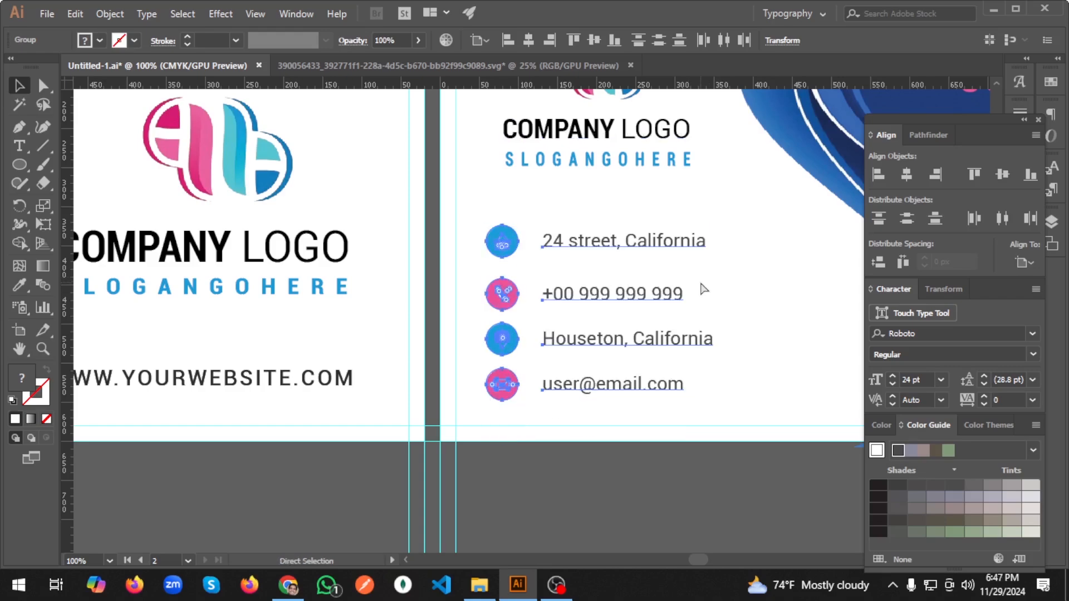
key(ctrl+z)
click(755, 284)
Tighten the contact list by moving the address row down two large nudges and the e-mail row up one.
click(631, 243)
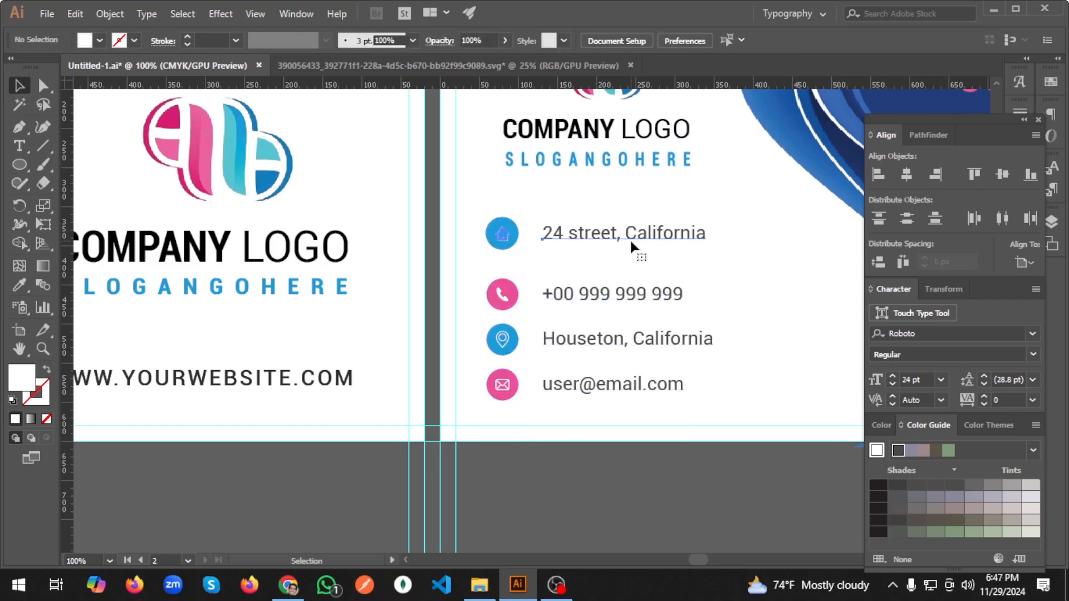
key(shift+Down)
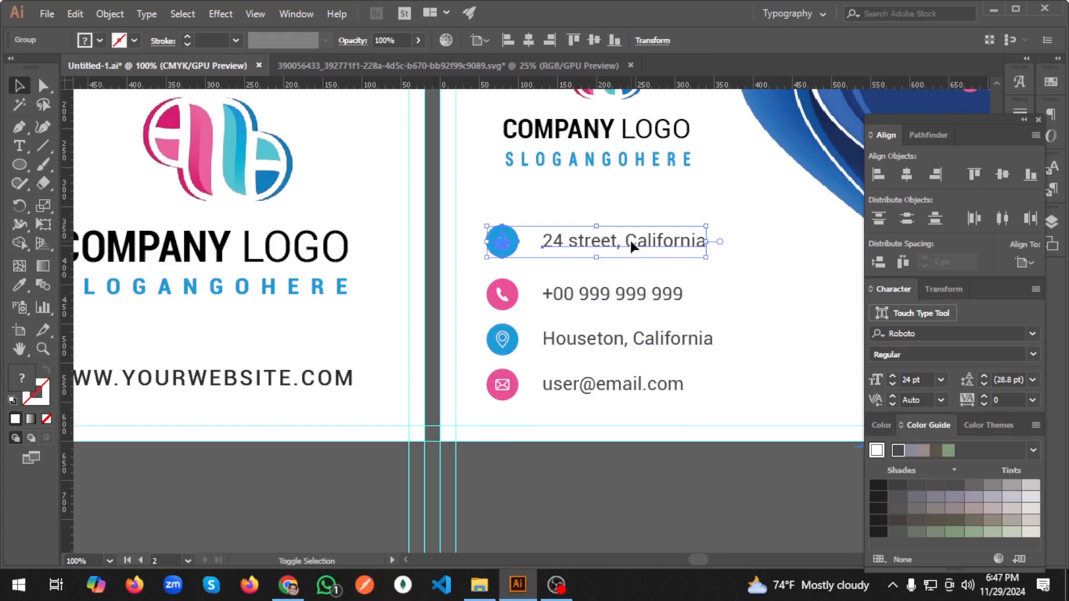
key(shift+Down)
click(806, 292)
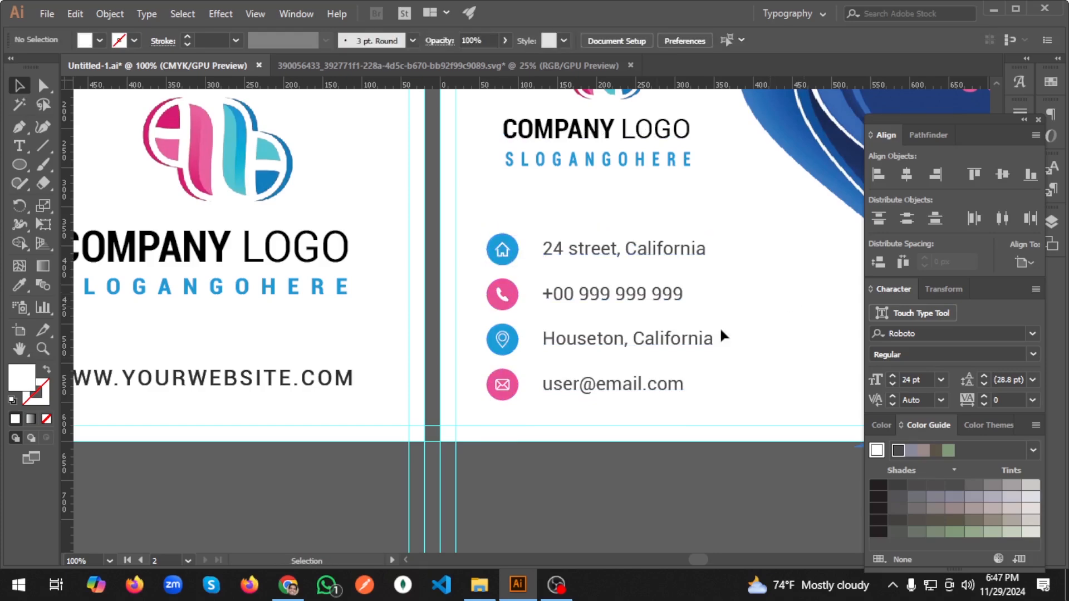
click(600, 386)
key(shift+Up)
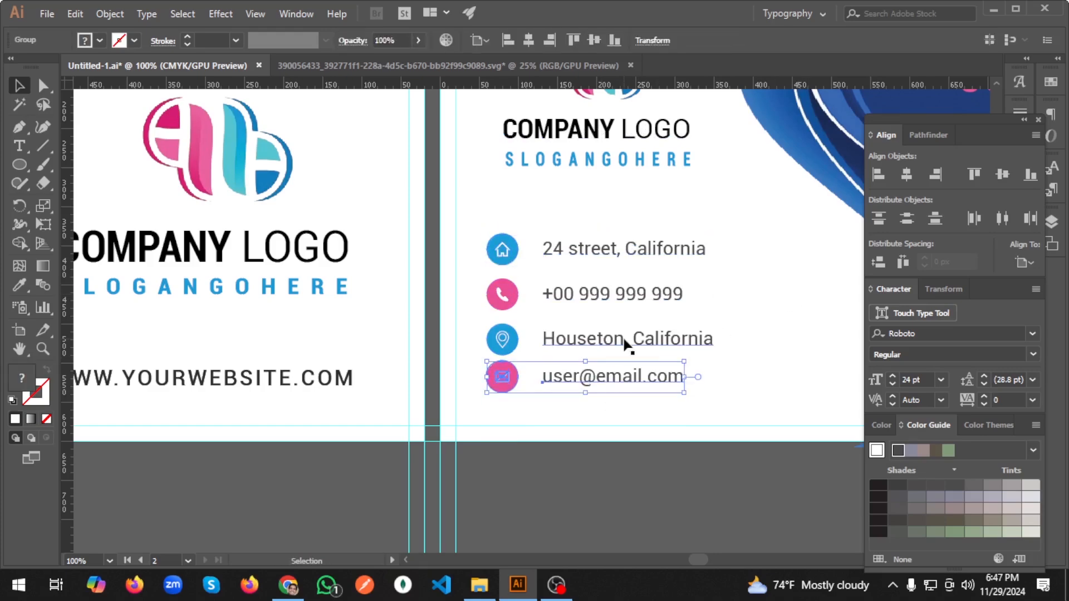
Even out the row spacing by nudging the location row up six small increments and the phone row up two.
click(623, 341)
key(Up)
key(Up)
key(Up)
key(Up)
key(Up)
key(Up)
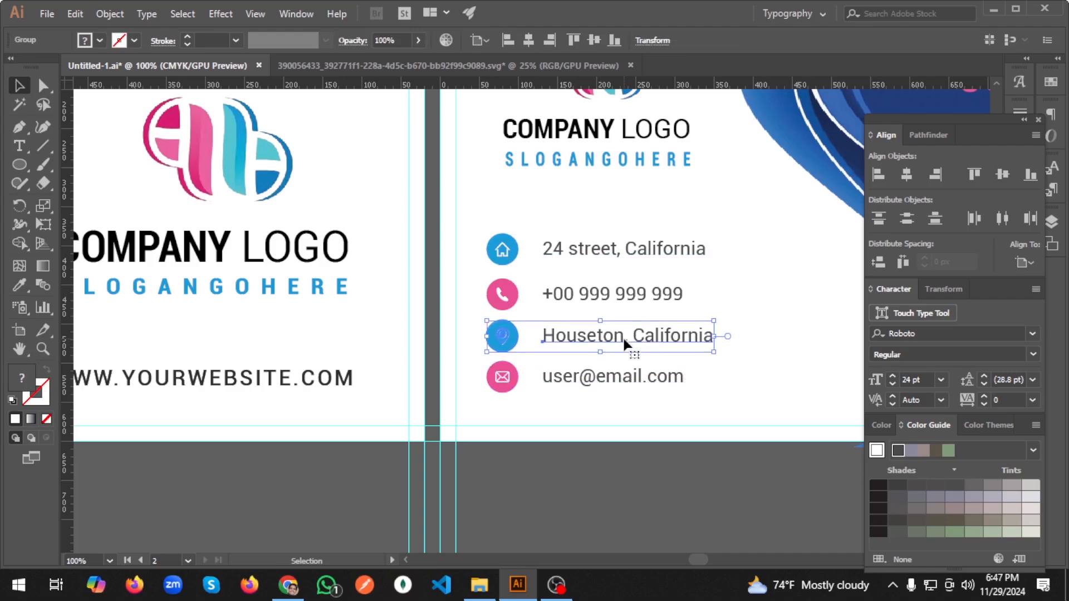
click(621, 299)
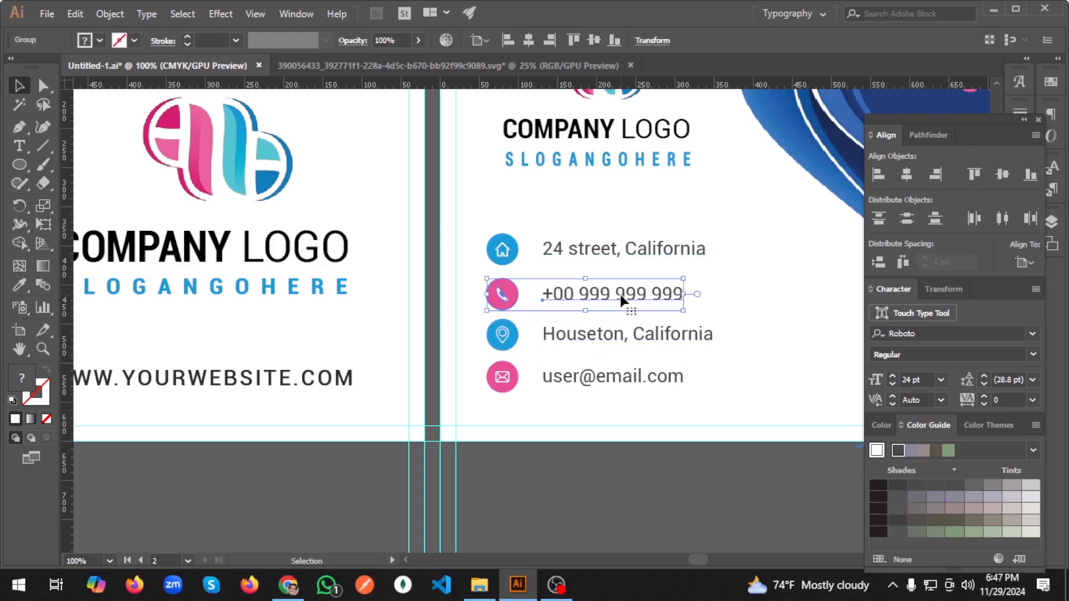
key(Up)
key(Up)
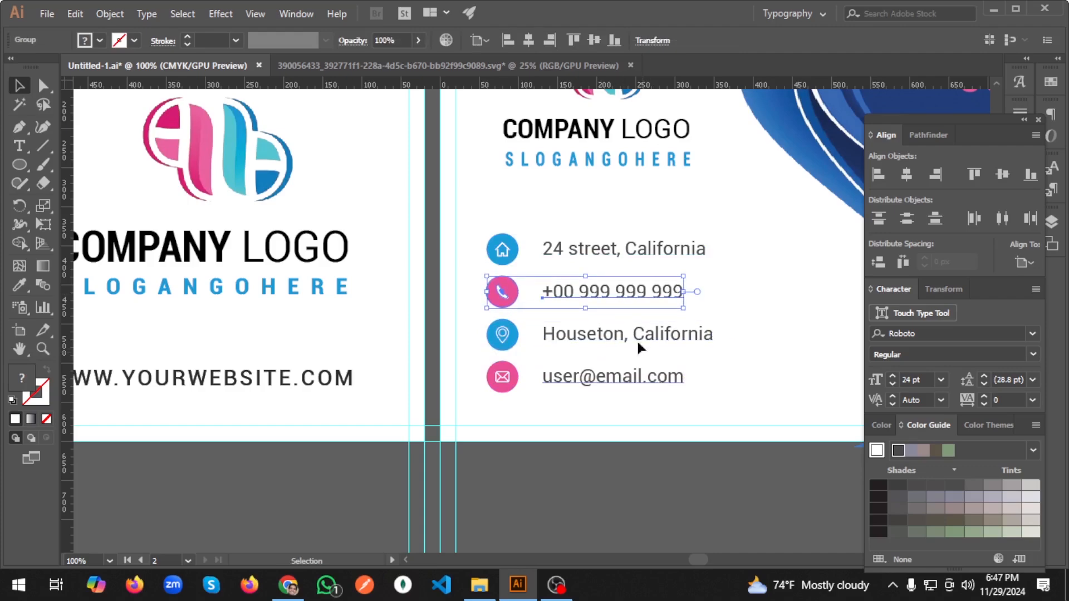
Move all four contact rows together up by one large nudge, closer to the logo on the back side.
click(489, 194)
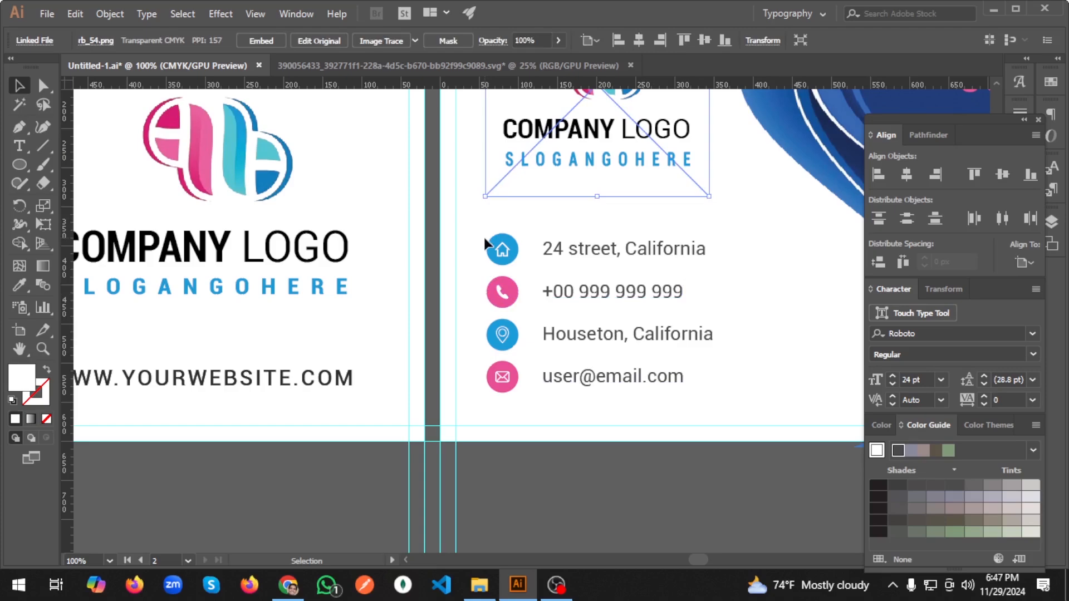
drag(486, 255, 666, 389)
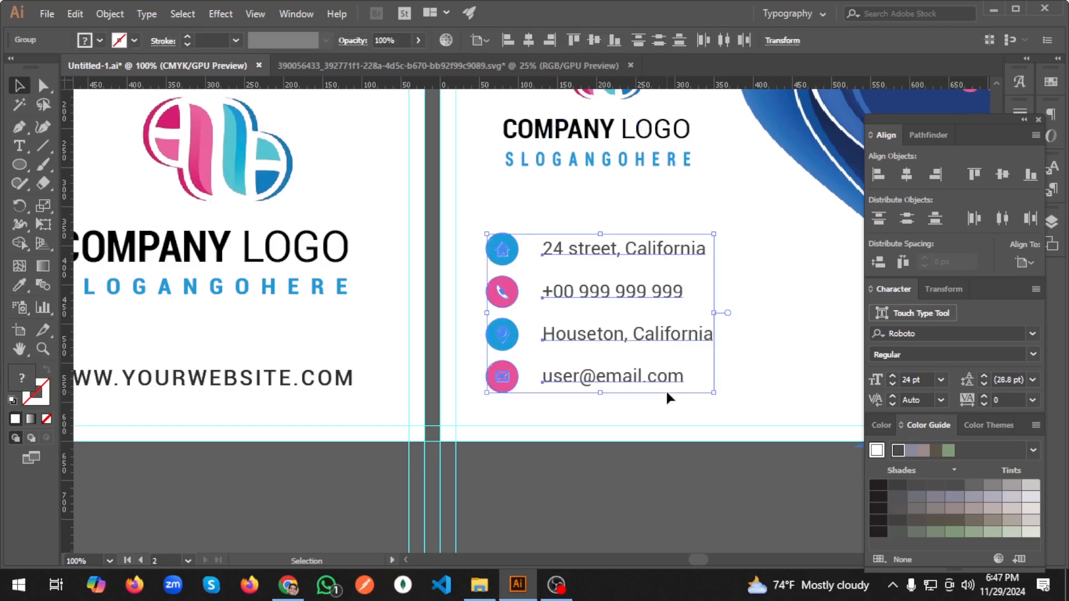
key(shift+Up)
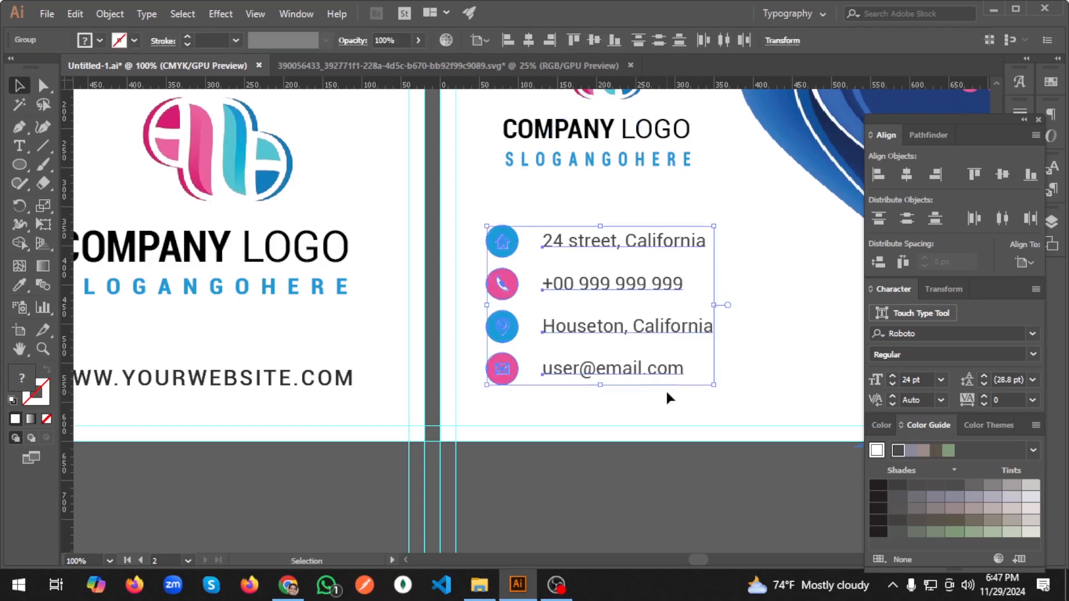
click(756, 319)
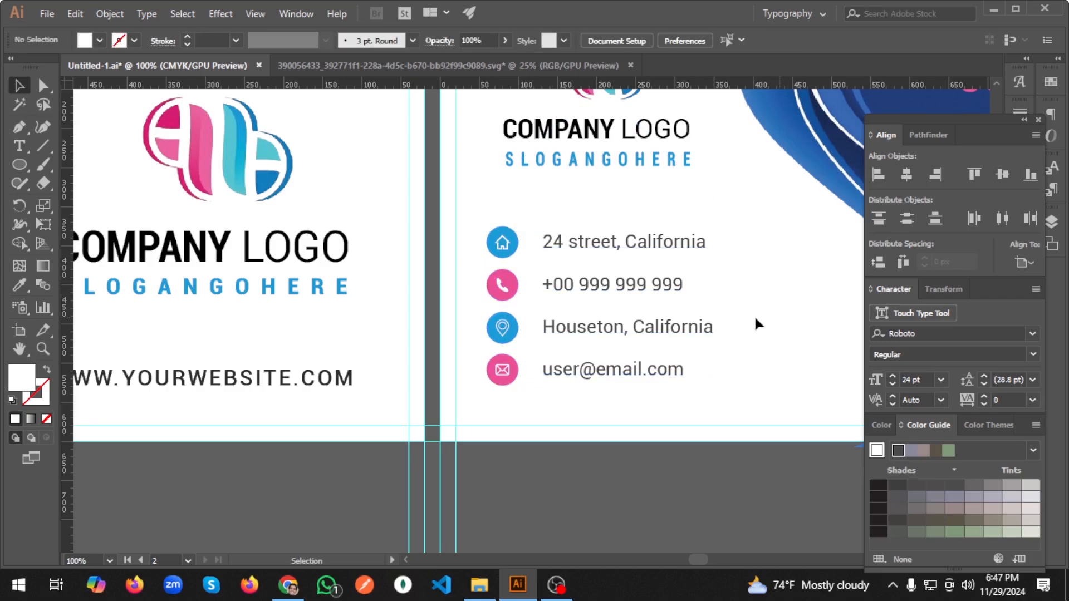
Review the layout of the card's front and back sides next to each other.
scroll(755, 318, down, 2)
scroll(749, 319, up, 1)
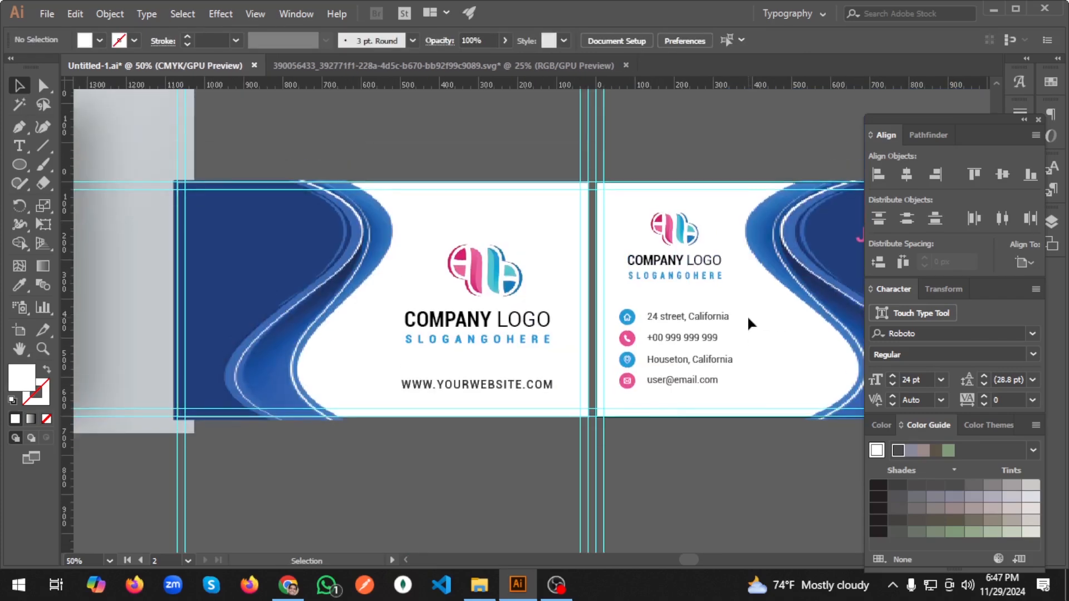
scroll(748, 323, down, 1)
scroll(739, 323, right, 4)
scroll(735, 321, right, 2)
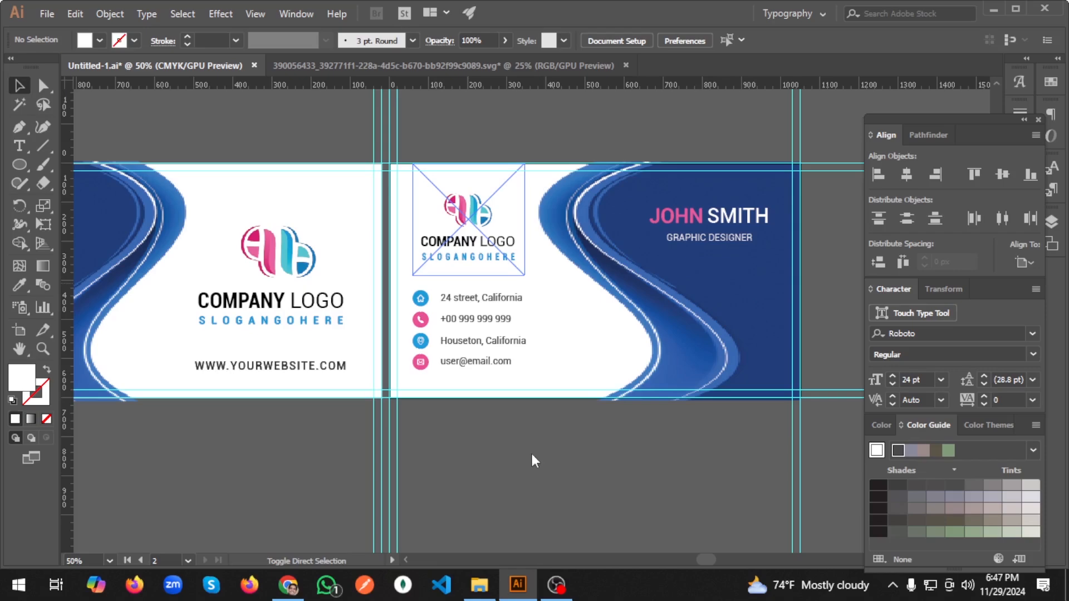
scroll(531, 451, down, 2)
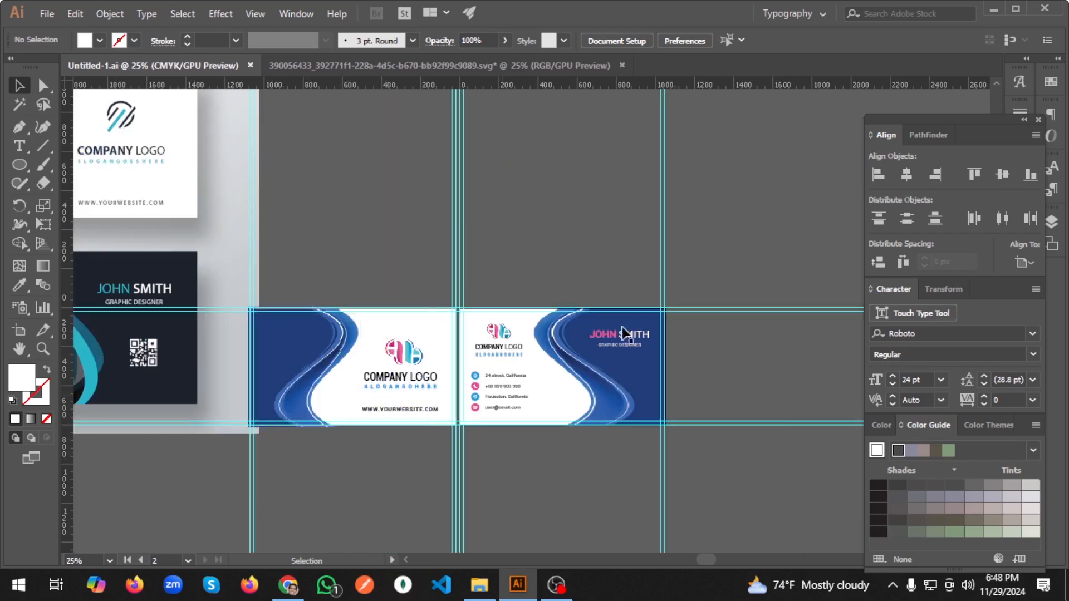
Try deleting the placed reference image 3899421_813.jpg beside the card's front side.
click(236, 251)
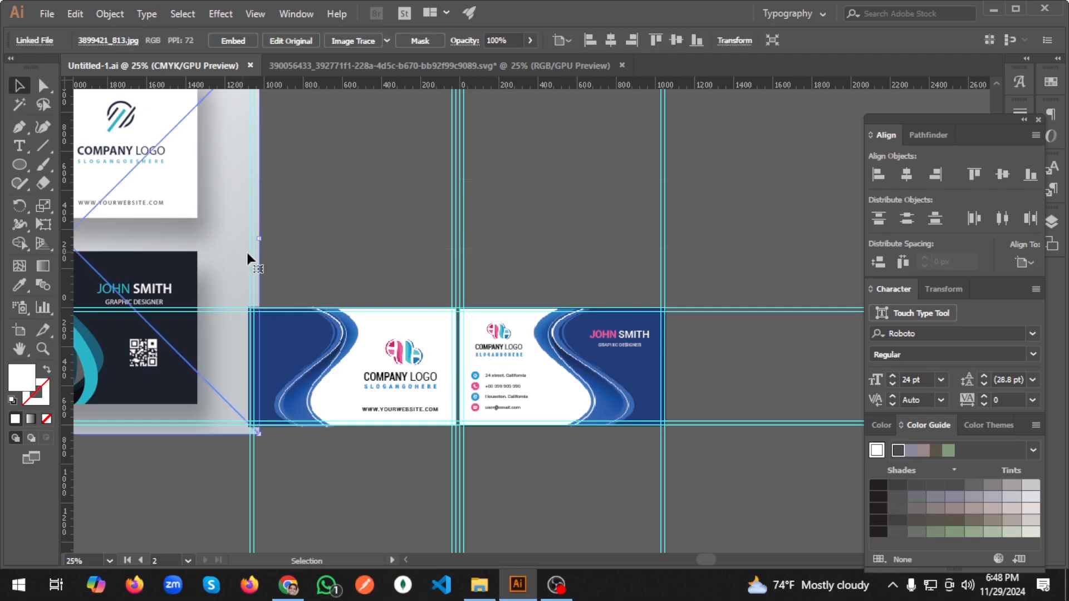
key(Delete)
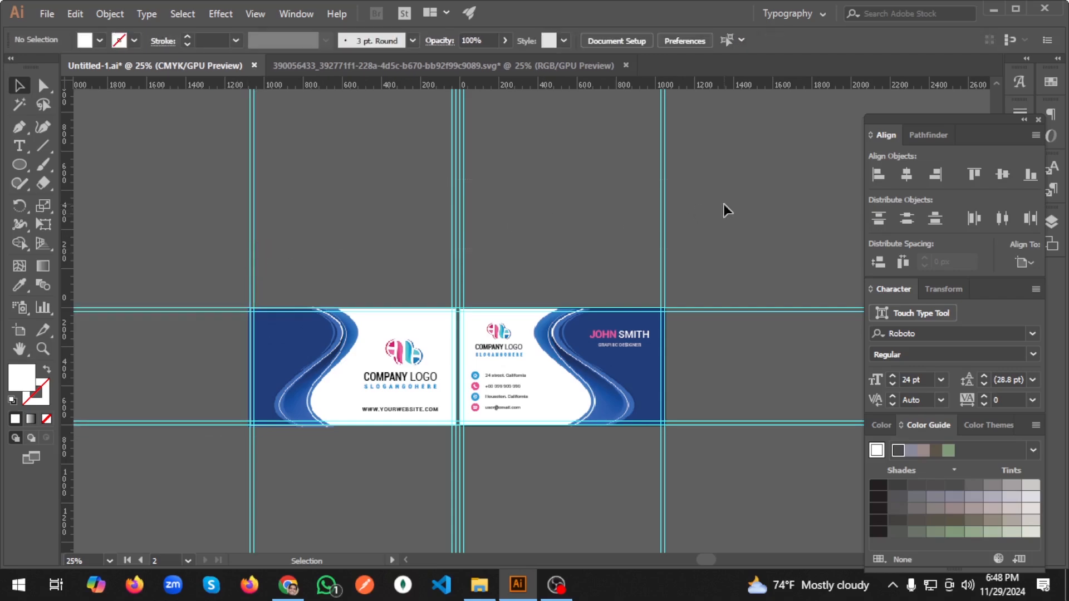
key(ctrl+z)
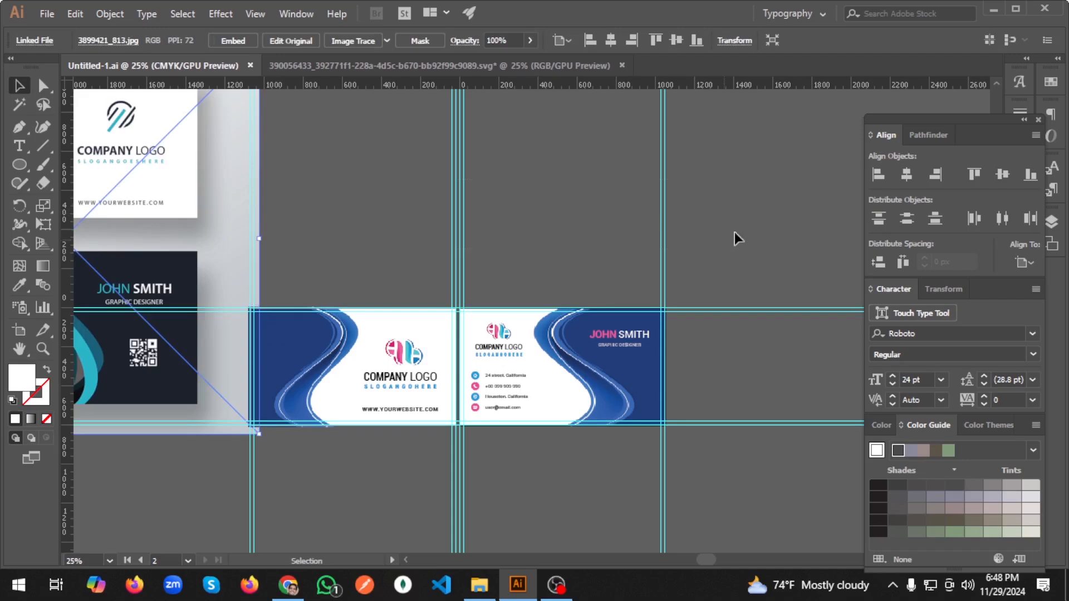
Unlock all locked objects and guides in the business card document, leaving nothing selected.
click(752, 218)
key(a)
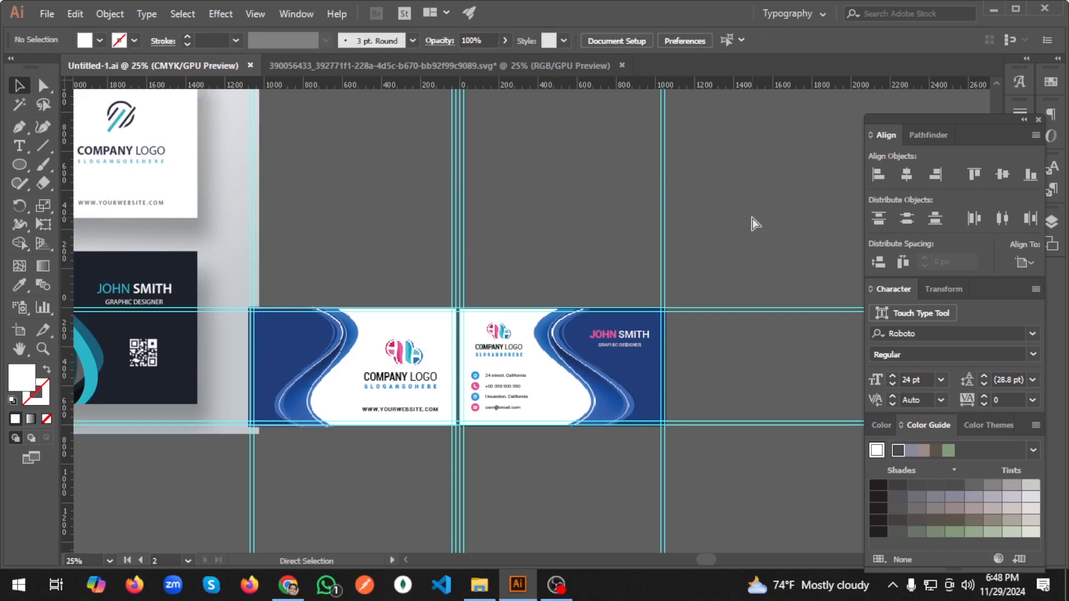
key(ctrl+alt+2)
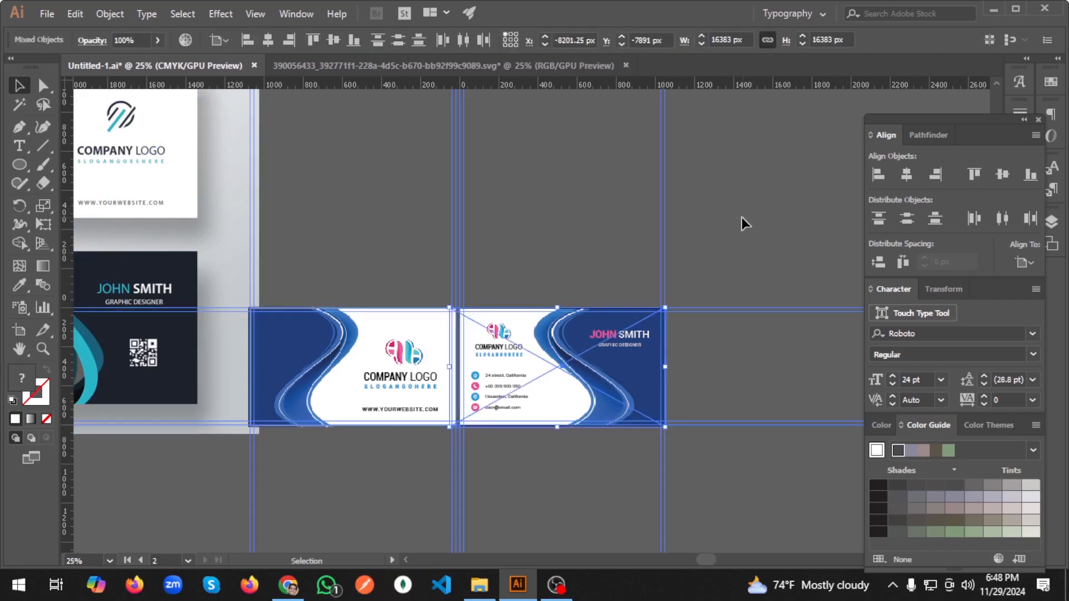
click(743, 217)
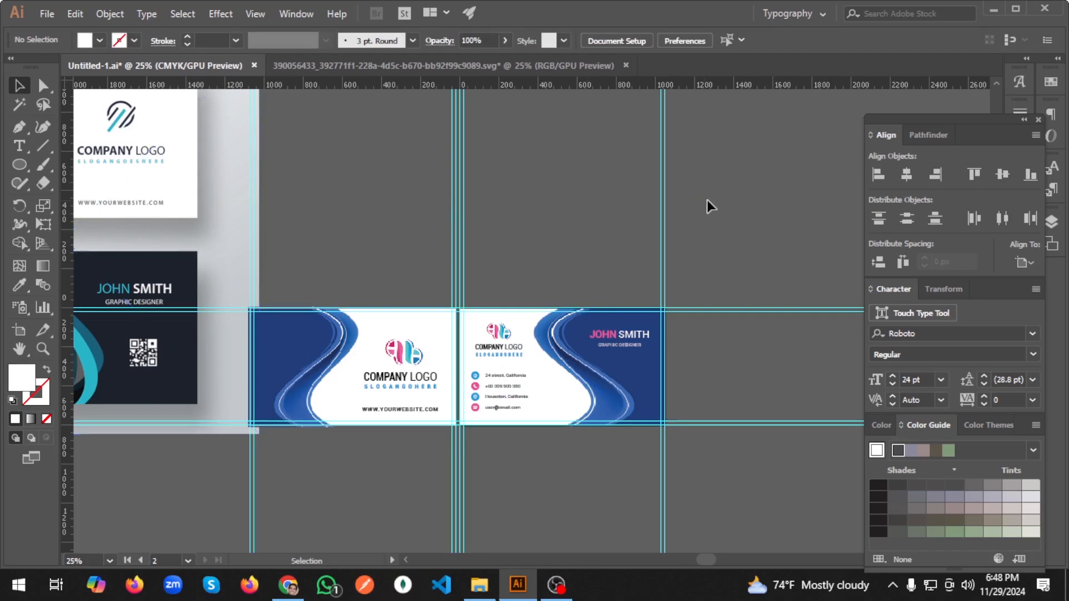
Delete the placed reference image together with all vertical and horizontal guides around the two card sides.
click(235, 243)
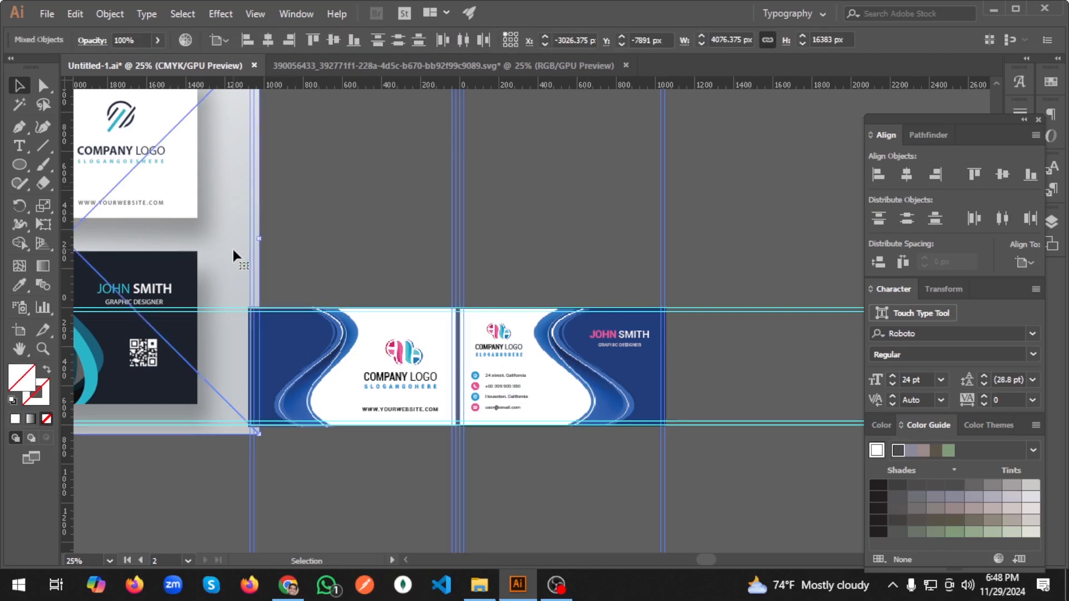
key(Delete)
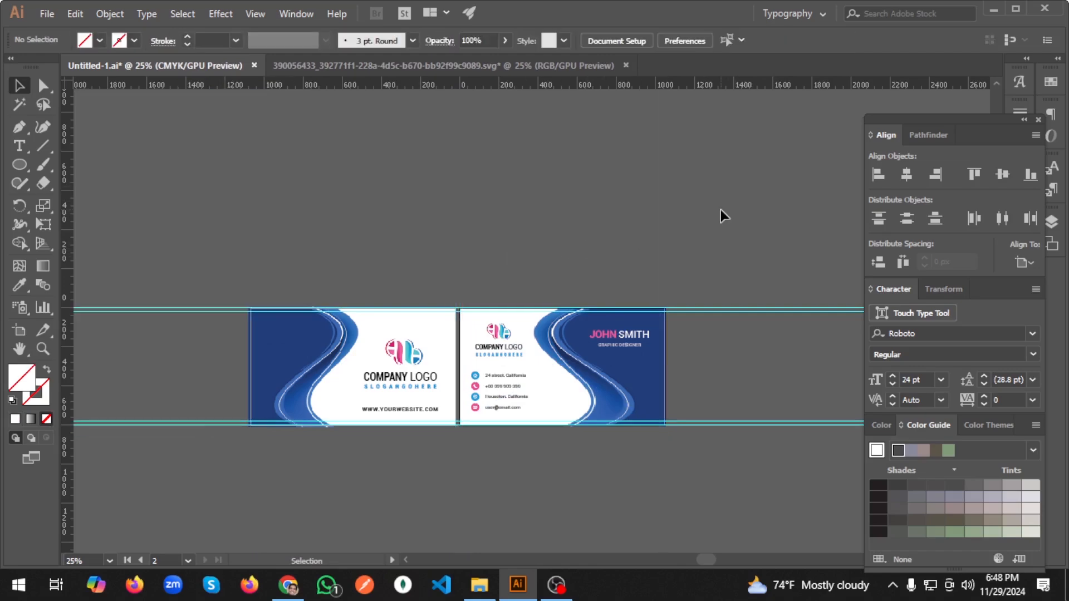
drag(809, 468, 810, 466)
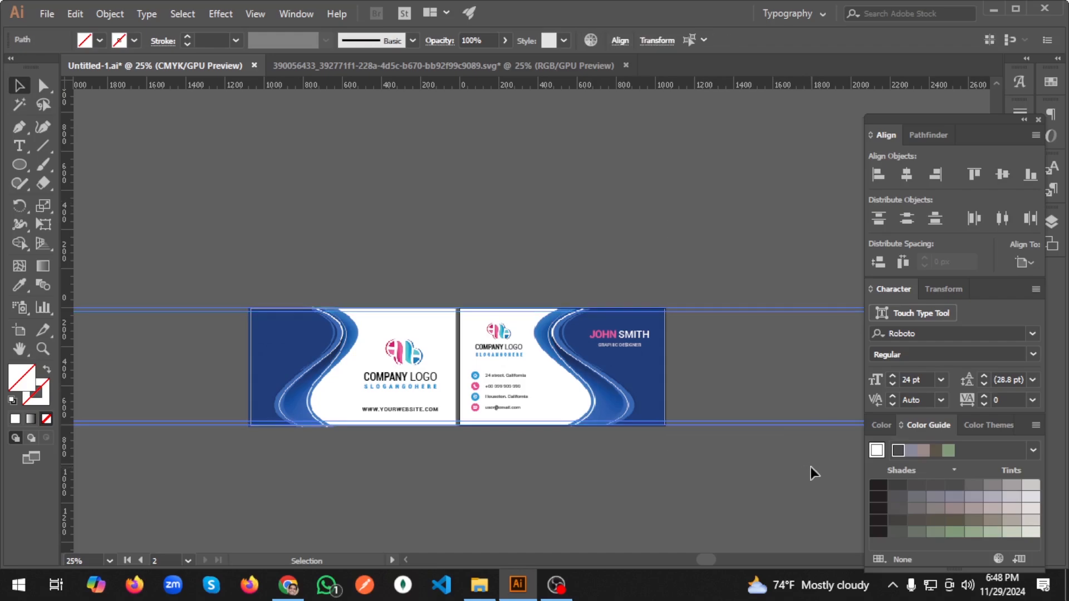
key(Delete)
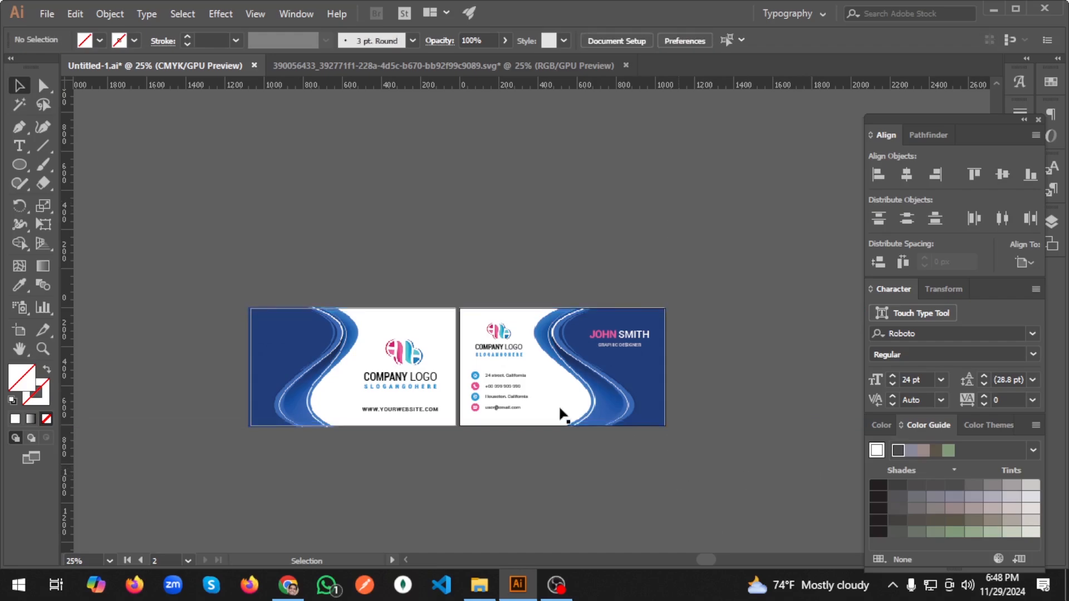
Select all artwork on the card's front side and set up a Save for Web JPEG export 2000 px wide.
click(356, 377)
click(667, 246)
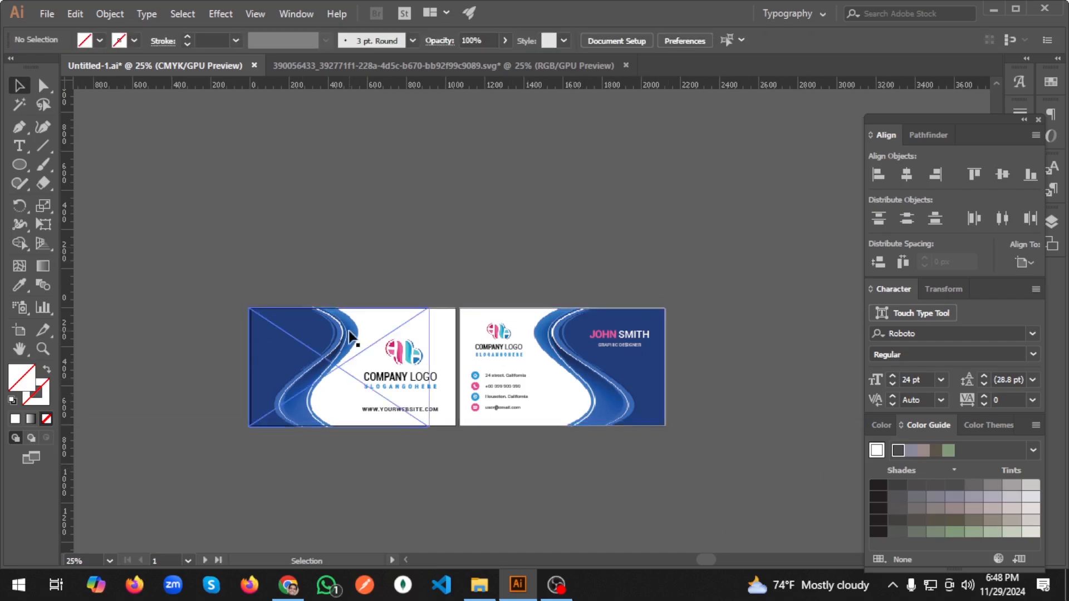
click(402, 309)
drag(301, 277, 419, 450)
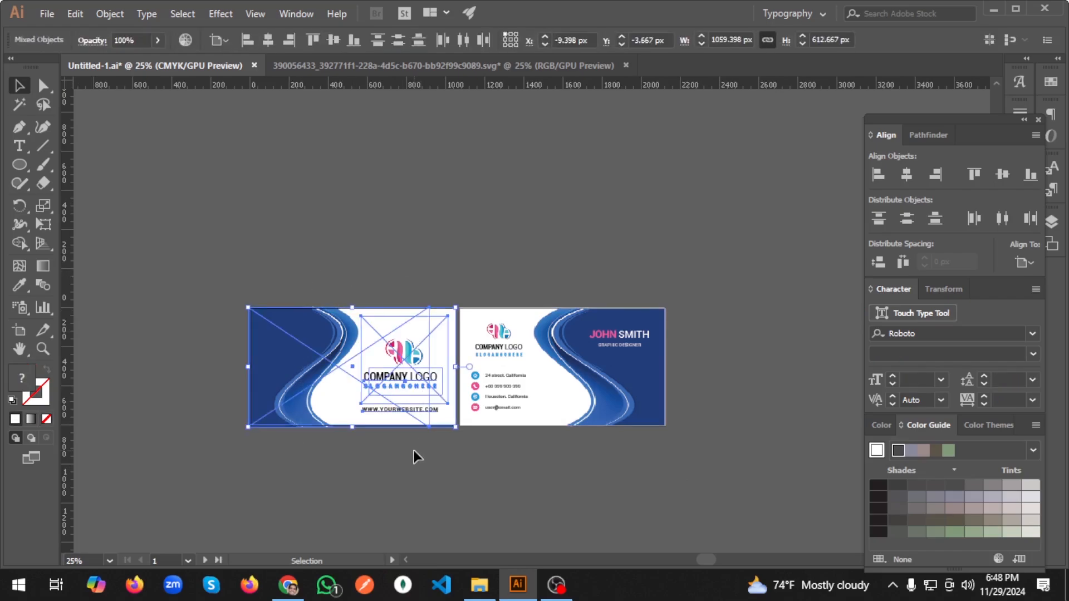
click(47, 14)
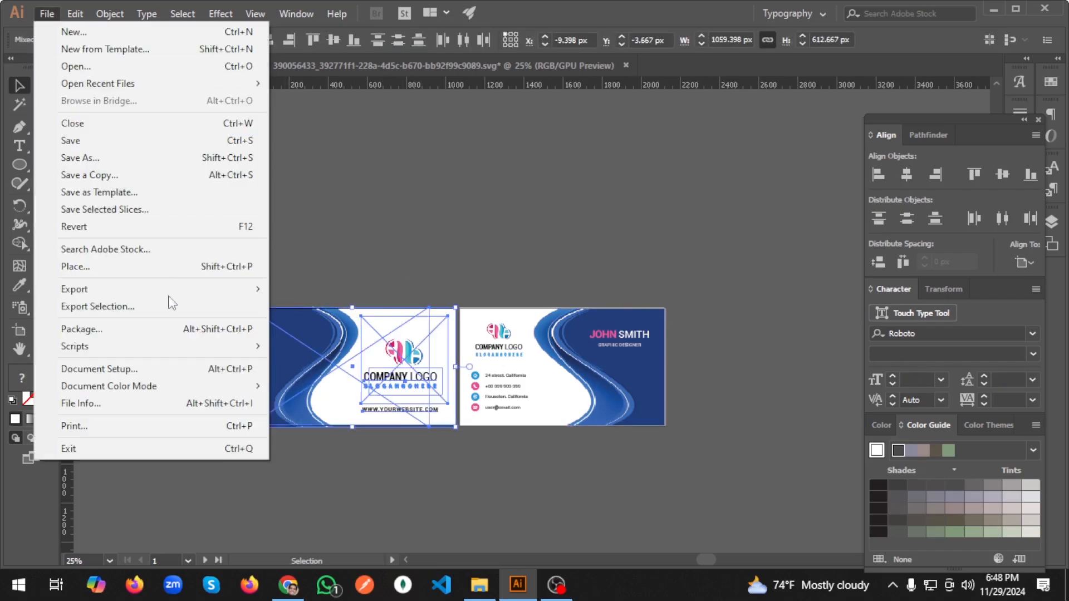
mouse_move(139, 289)
click(350, 325)
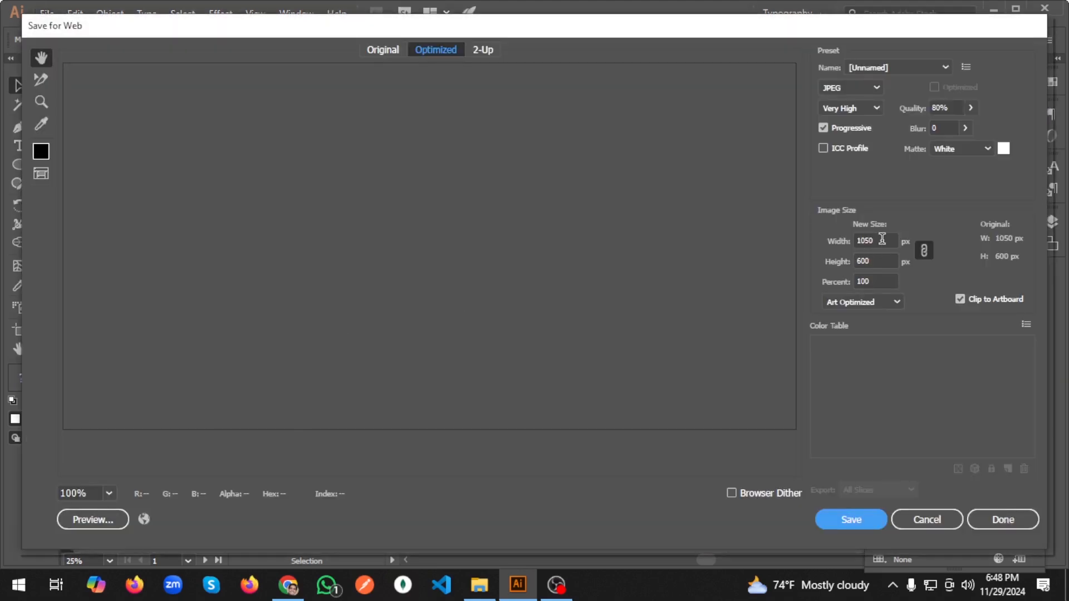
double_click(882, 239)
text(200)
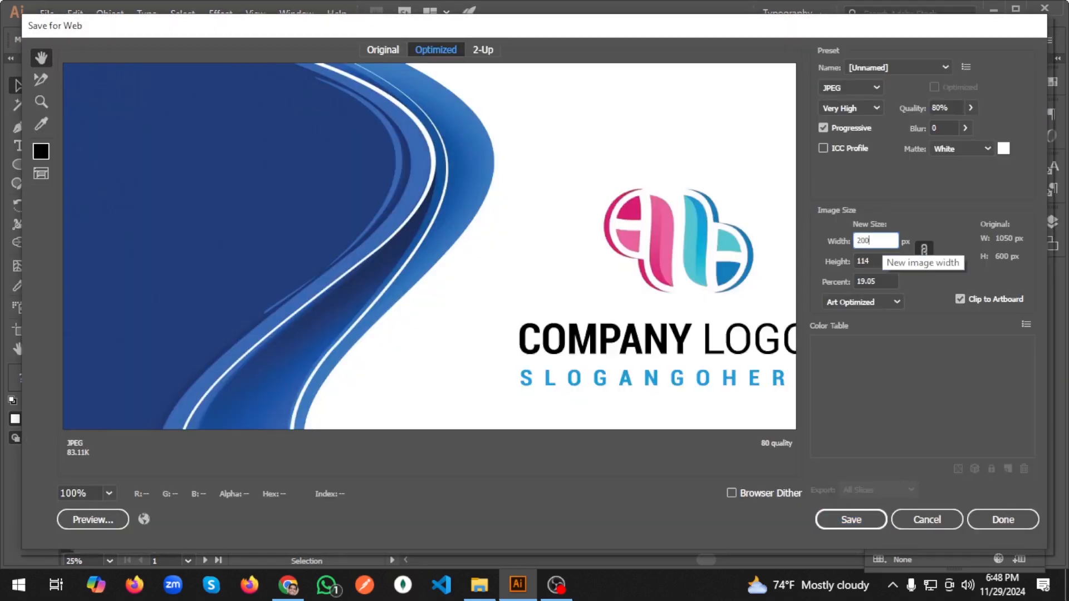
text(0)
click(876, 257)
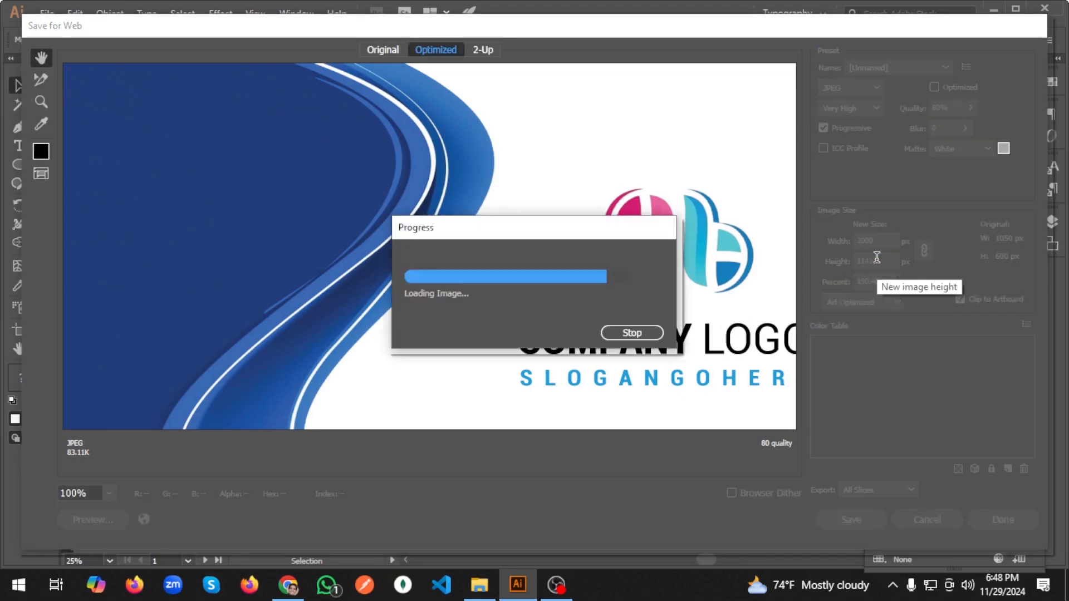
Start saving the front side's JPEG and choose the 20 Class folder inside Graphic Design Course on drive F: as destination.
click(857, 520)
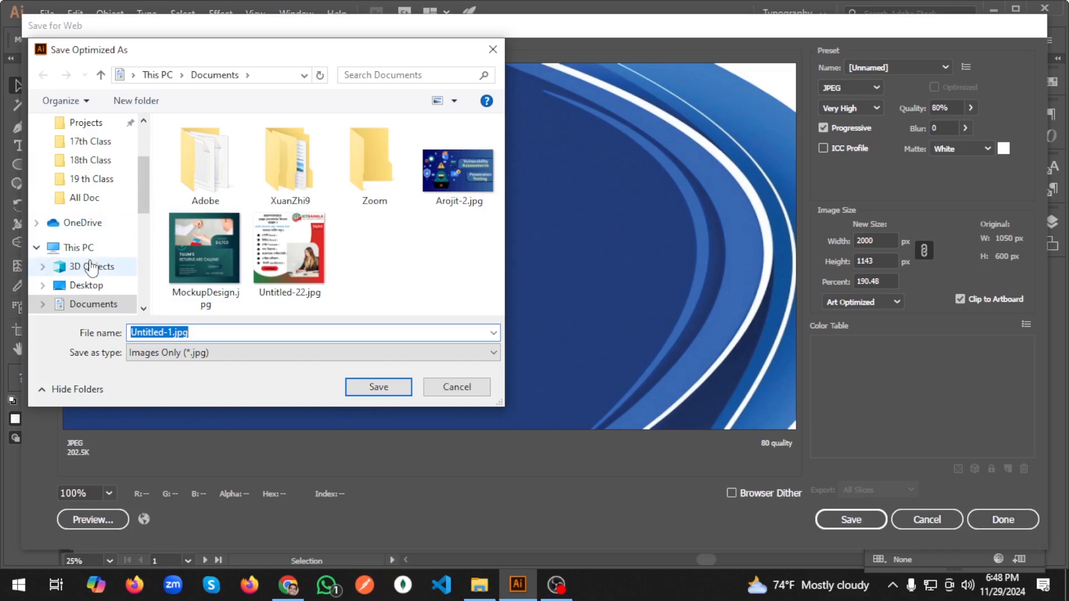
click(75, 248)
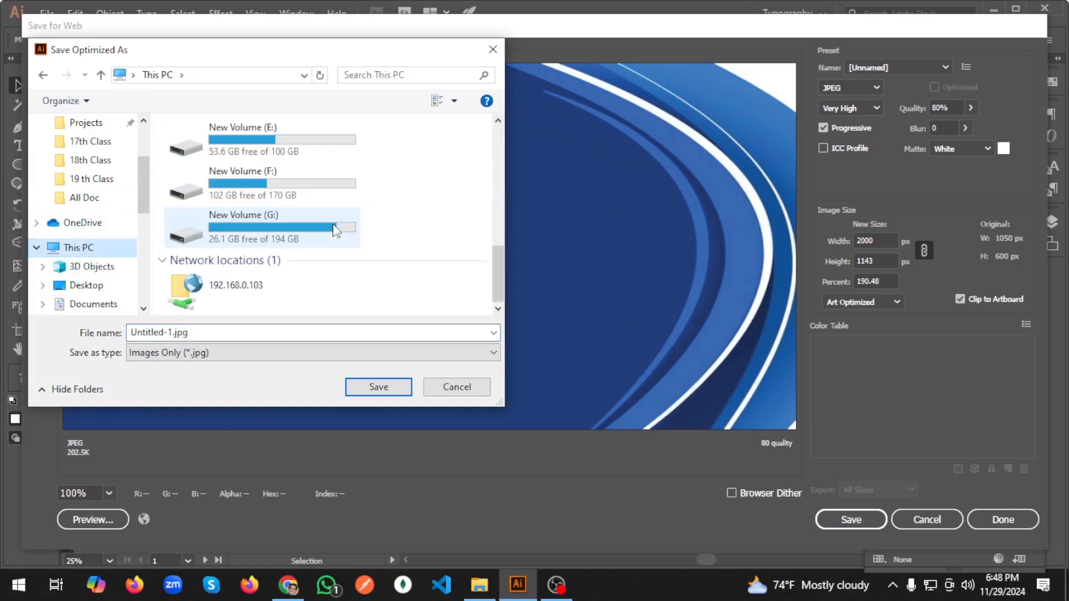
double_click(305, 185)
scroll(306, 188, down, 4)
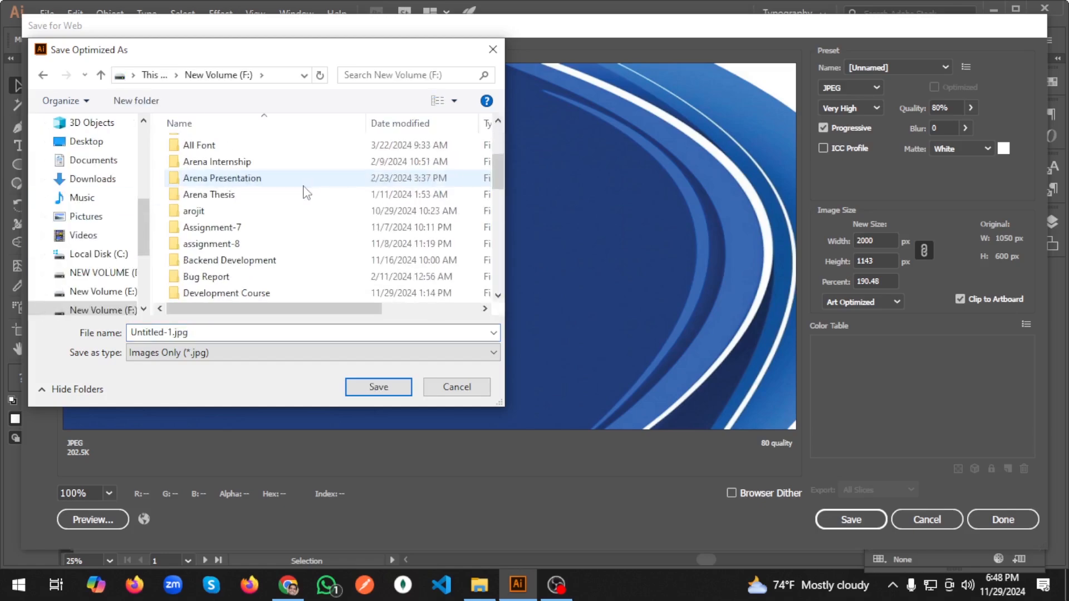
scroll(298, 201, down, 1)
click(252, 293)
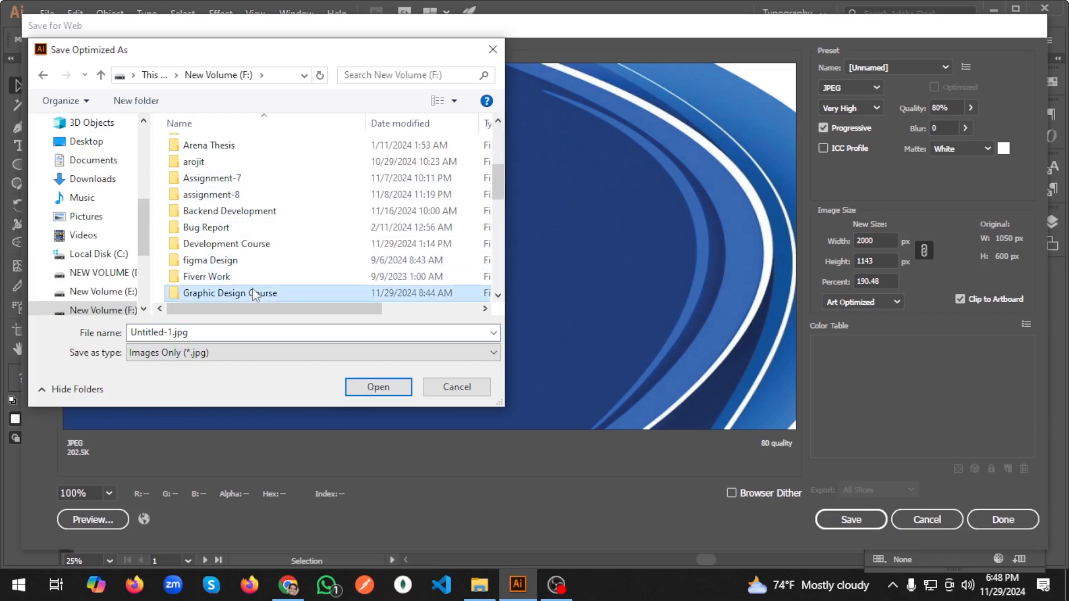
double_click(252, 293)
scroll(342, 220, down, 6)
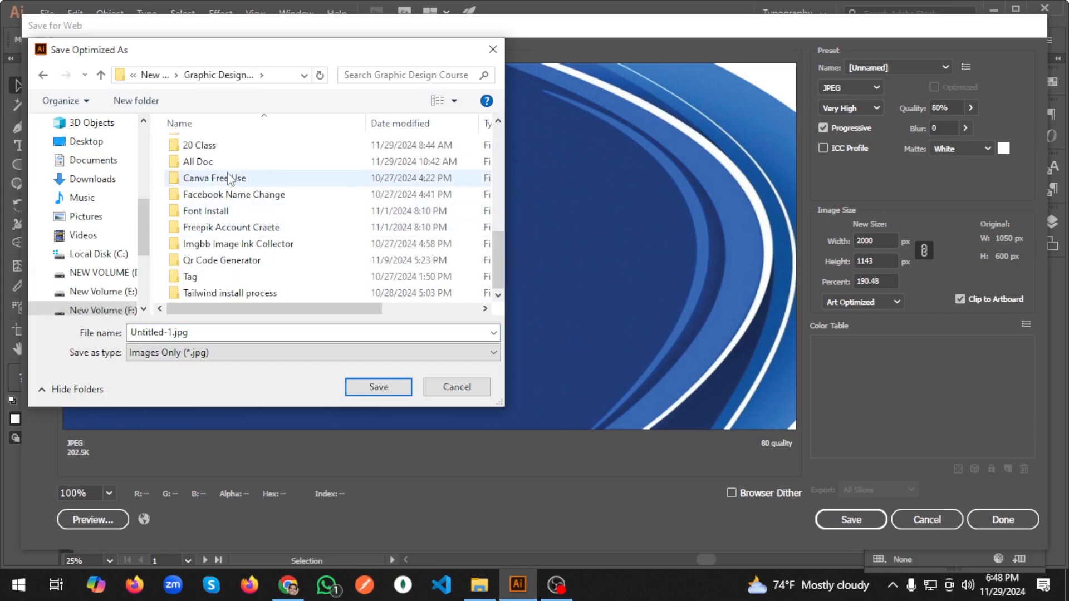
double_click(213, 146)
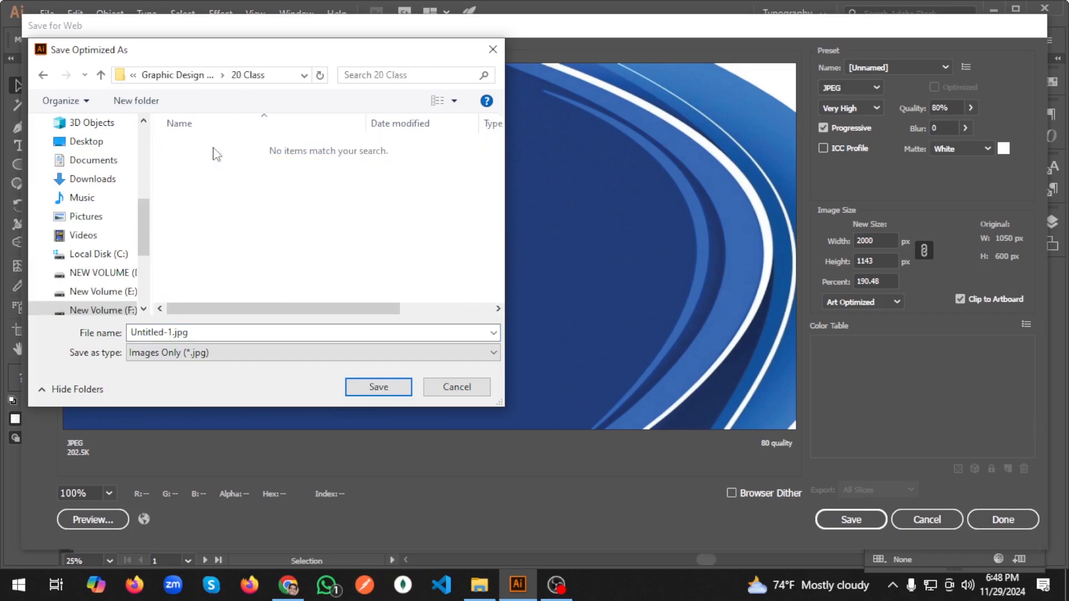
Name the exported image "Business Card Front" and save it as a JPG.
double_click(162, 333)
click(172, 333)
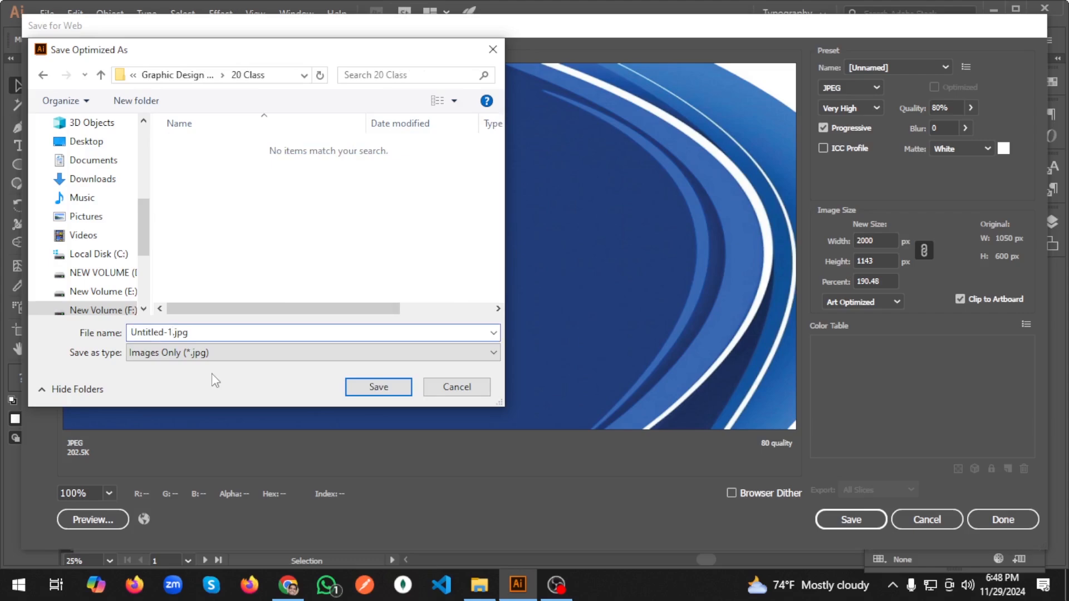
key(BackSpace)
key(BackSpace)
key(BackSpace)
key(BackSpace)
key(BackSpace)
key(BackSpace)
key(BackSpace)
key(BackSpace)
key(BackSpace)
key(BackSpace)
text(Business Card Fron pa)
key(BackSpace)
key(BackSpace)
key(BackSpace)
text(t)
key(Return)
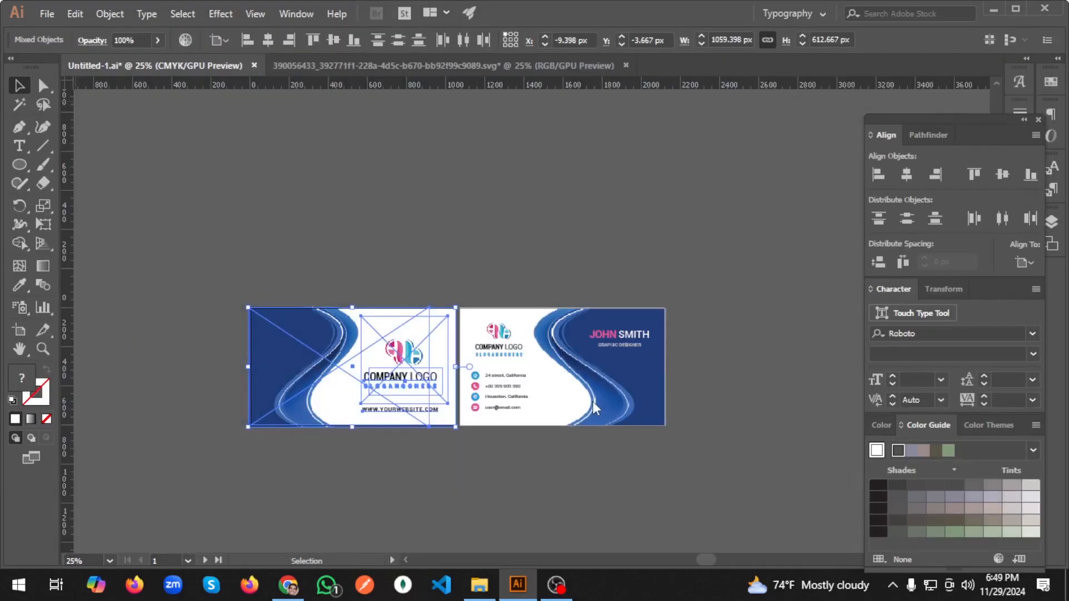
Select all artwork on the card's back side and set up a Save for Web JPEG export 2000 px wide.
click(664, 422)
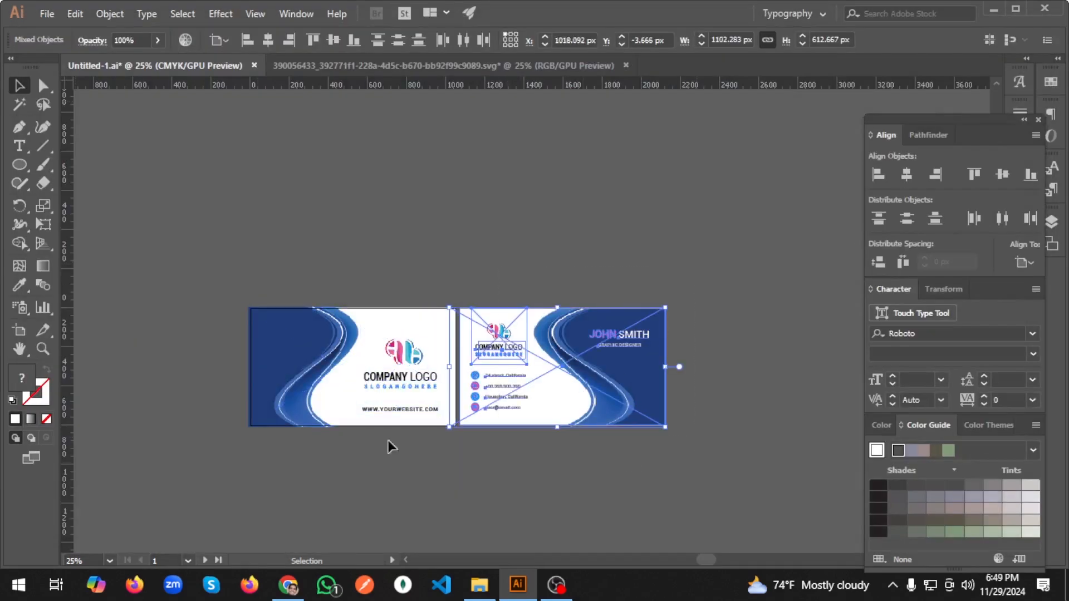
click(44, 14)
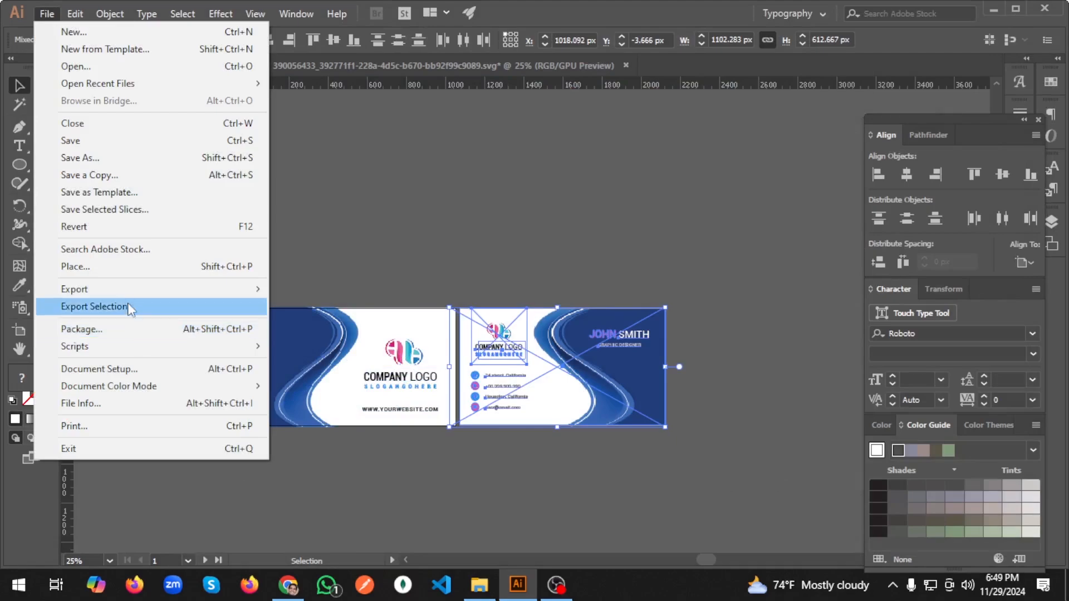
mouse_move(129, 293)
click(332, 329)
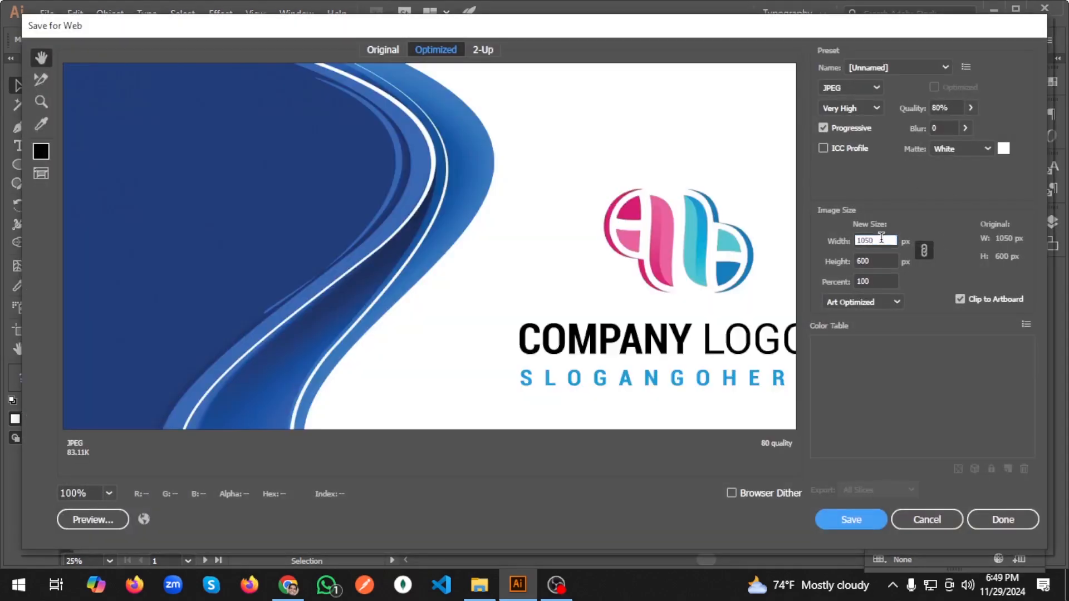
double_click(882, 238)
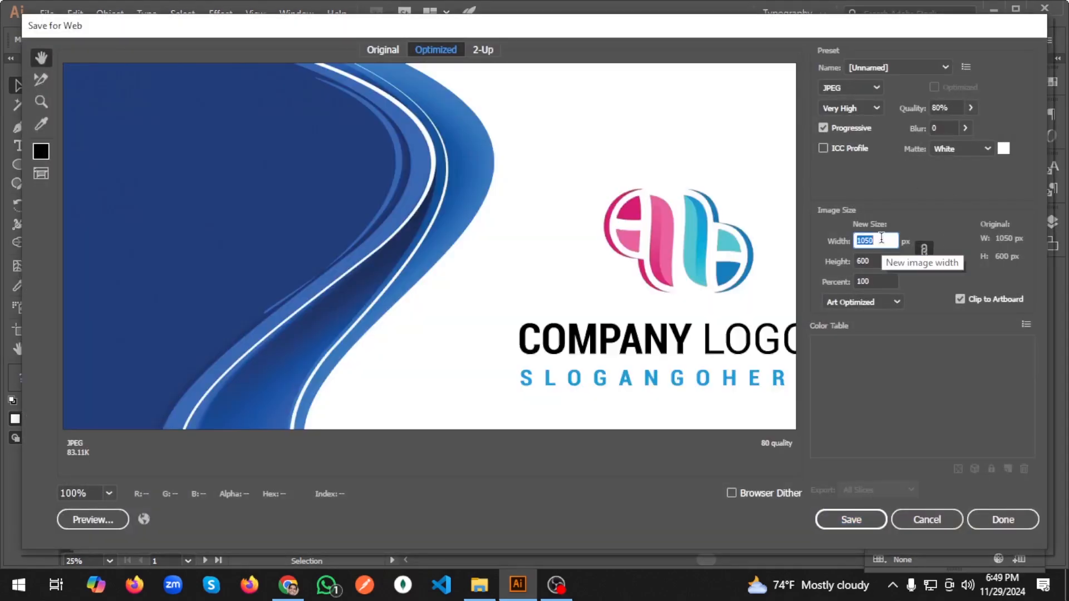
text(2000)
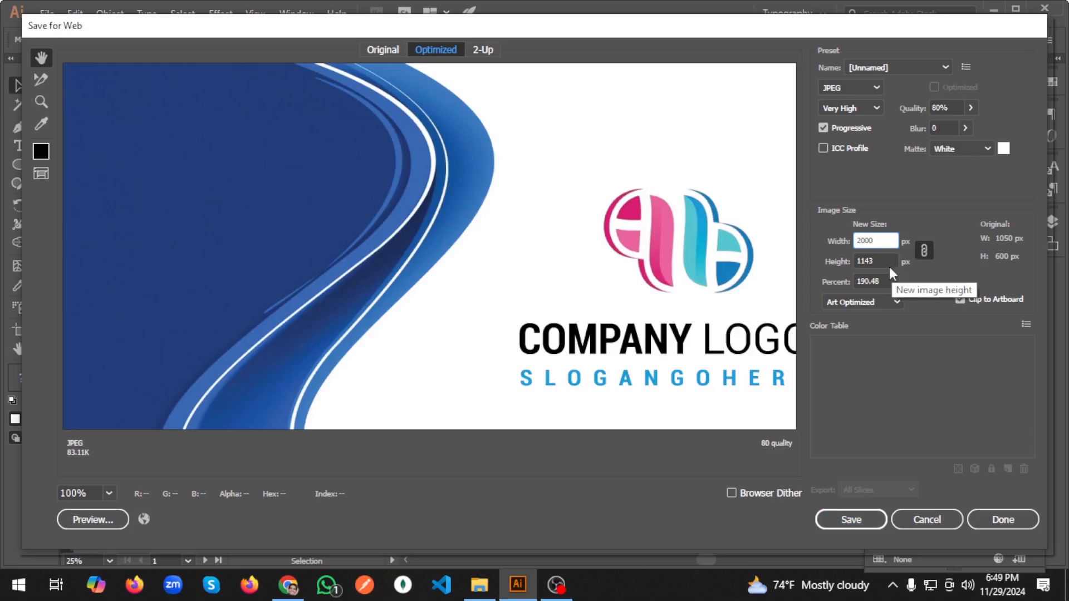
click(886, 260)
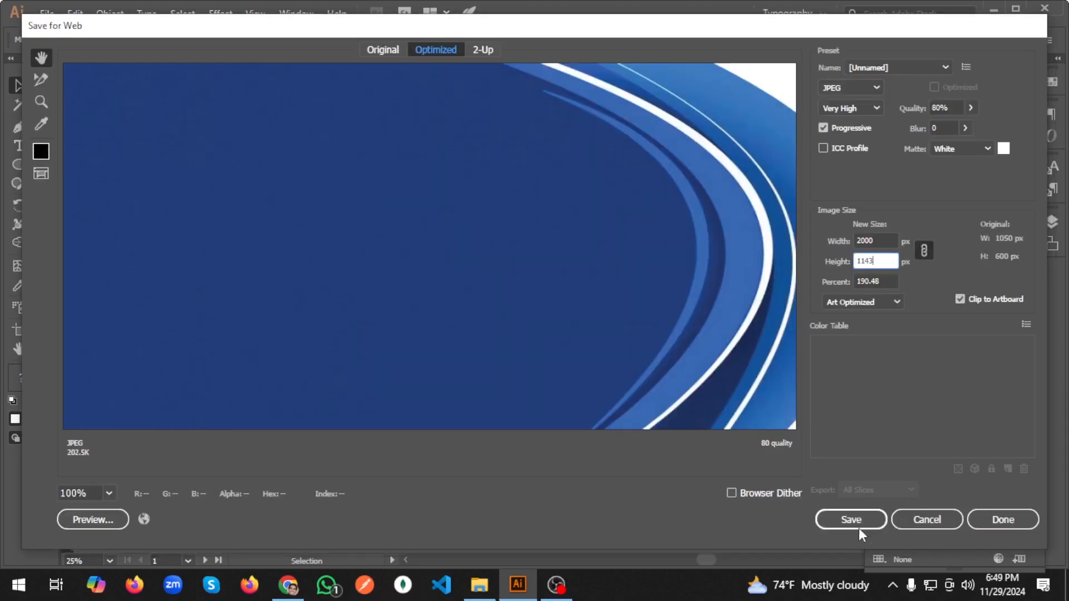
Save the second JPEG in the 20 Class folder as Business-Card-Back.jpg, adapting the name of the existing front file.
click(858, 526)
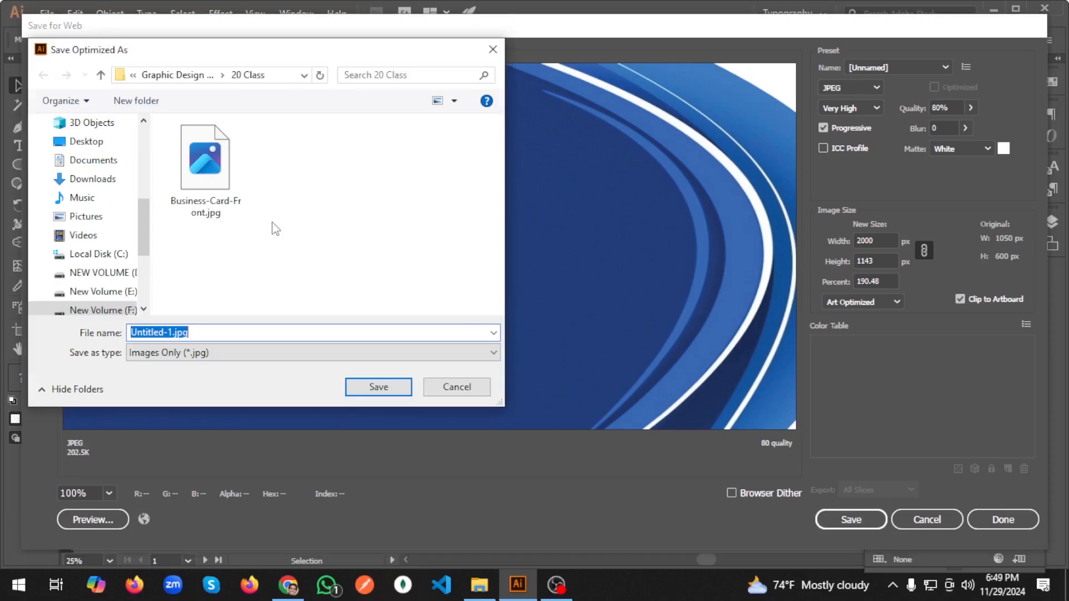
click(182, 166)
click(215, 332)
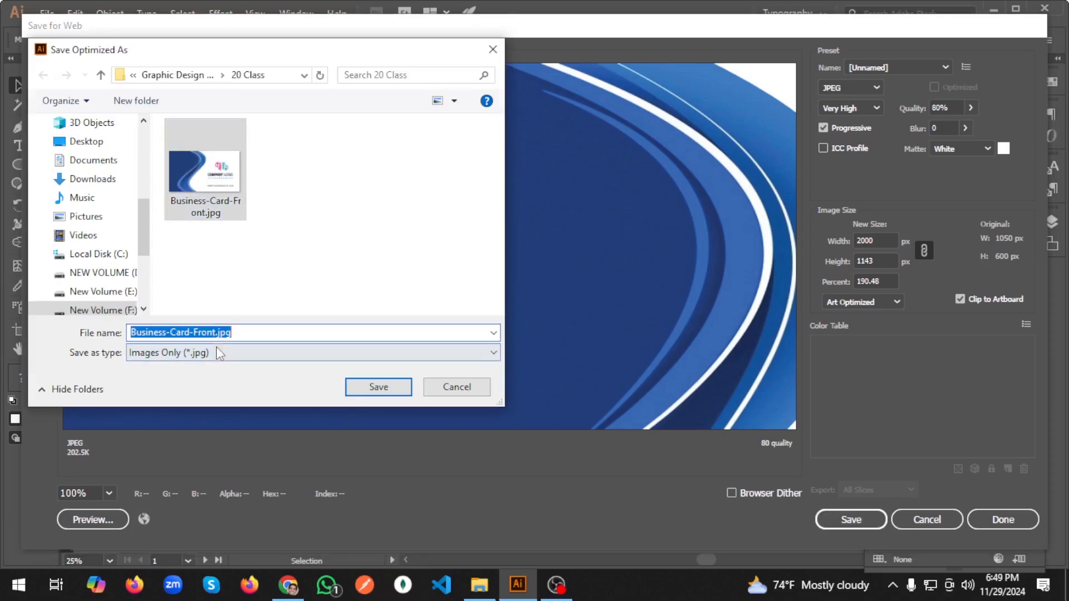
click(216, 333)
key(BackSpace)
key(BackSpace)
key(BackSpace)
key(BackSpace)
key(BackSpace)
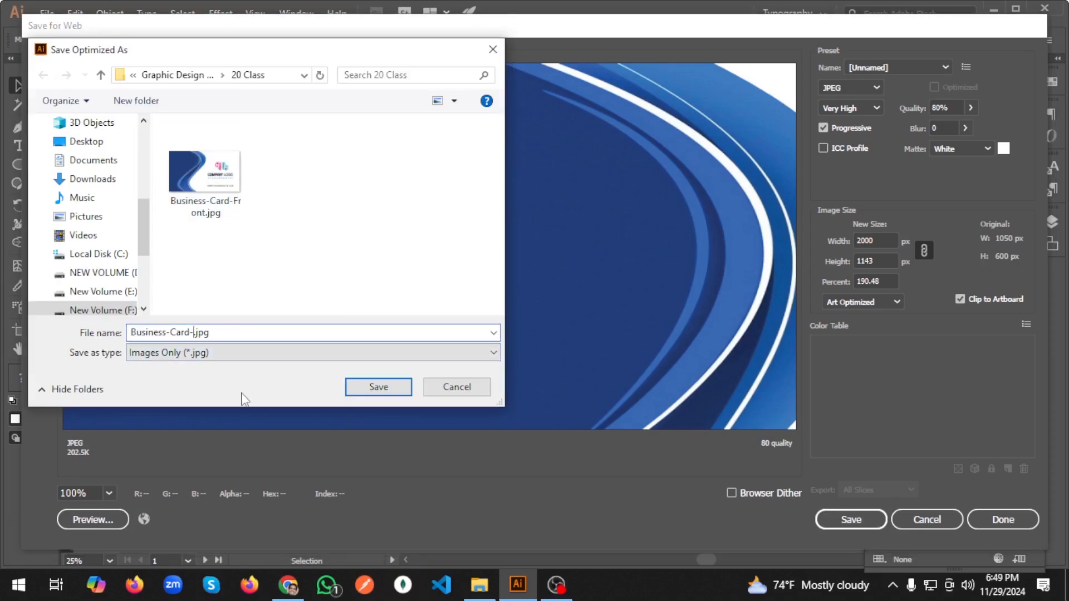
text(Back)
key(Return)
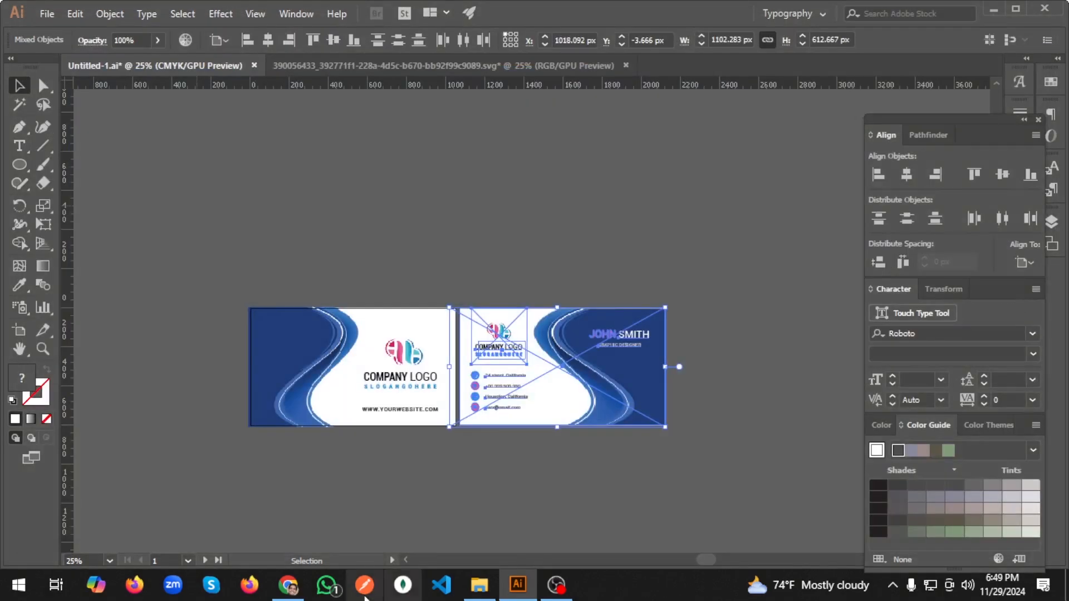
Switch to File Explorer and open the 20 Class folder inside Graphic Design Course on drive F:.
click(479, 585)
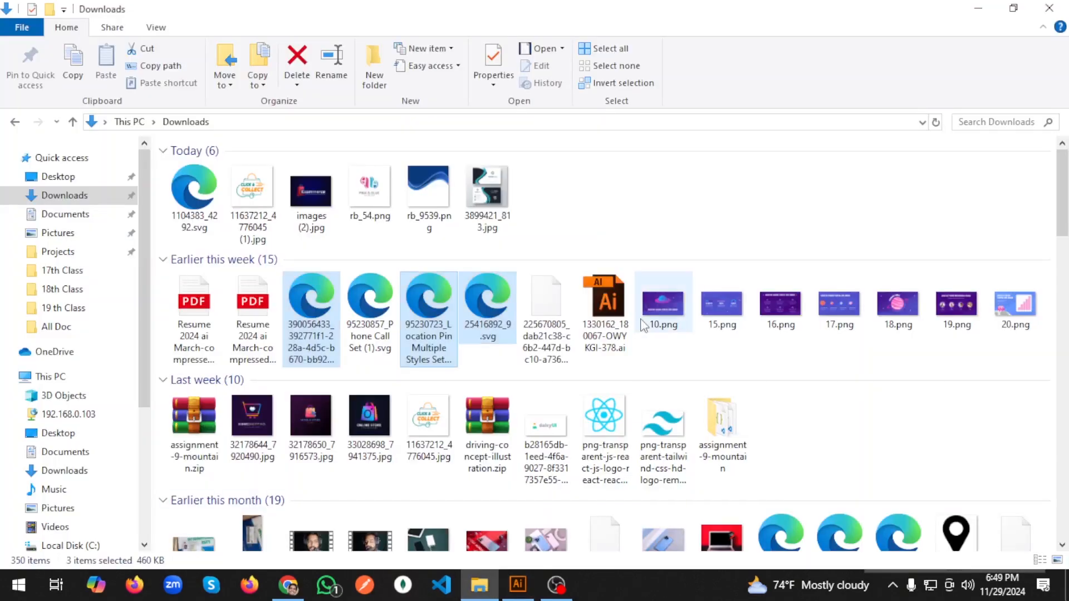
click(77, 381)
click(865, 285)
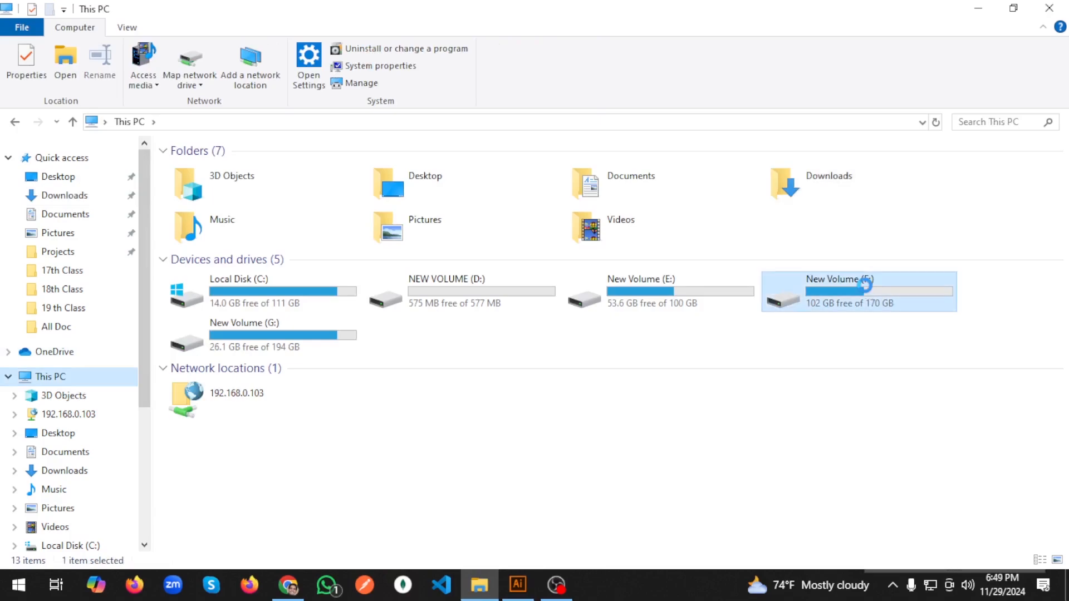
double_click(865, 286)
click(700, 277)
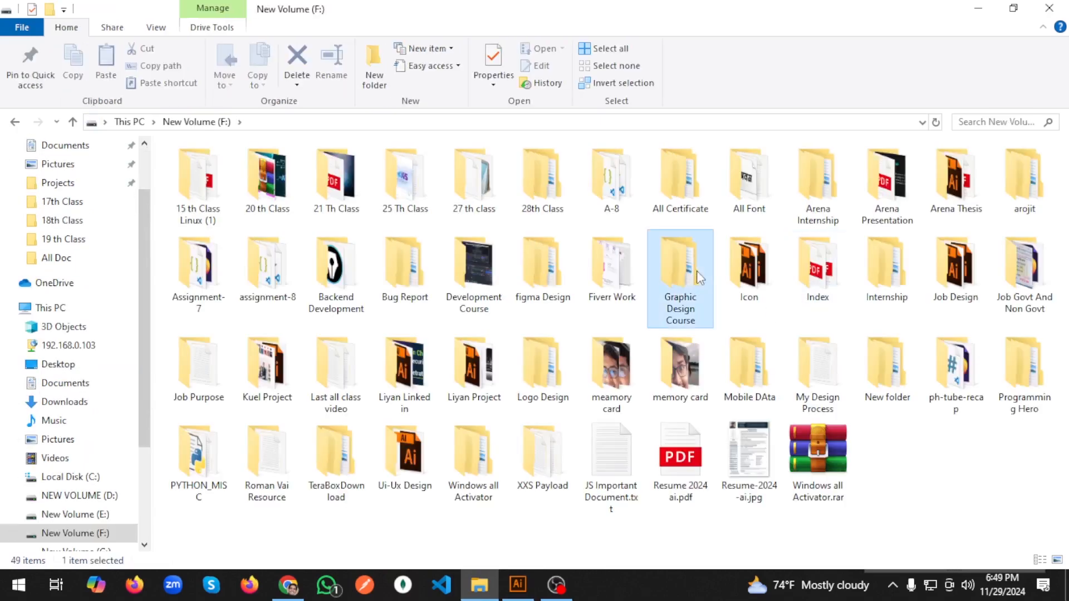
double_click(701, 277)
scroll(384, 351, down, 2)
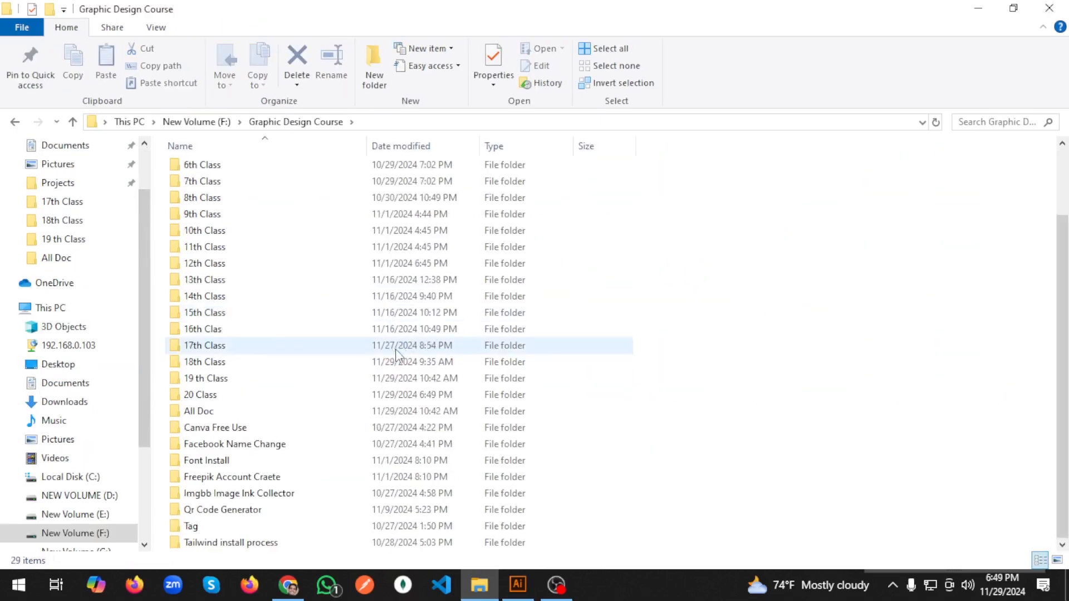
double_click(237, 398)
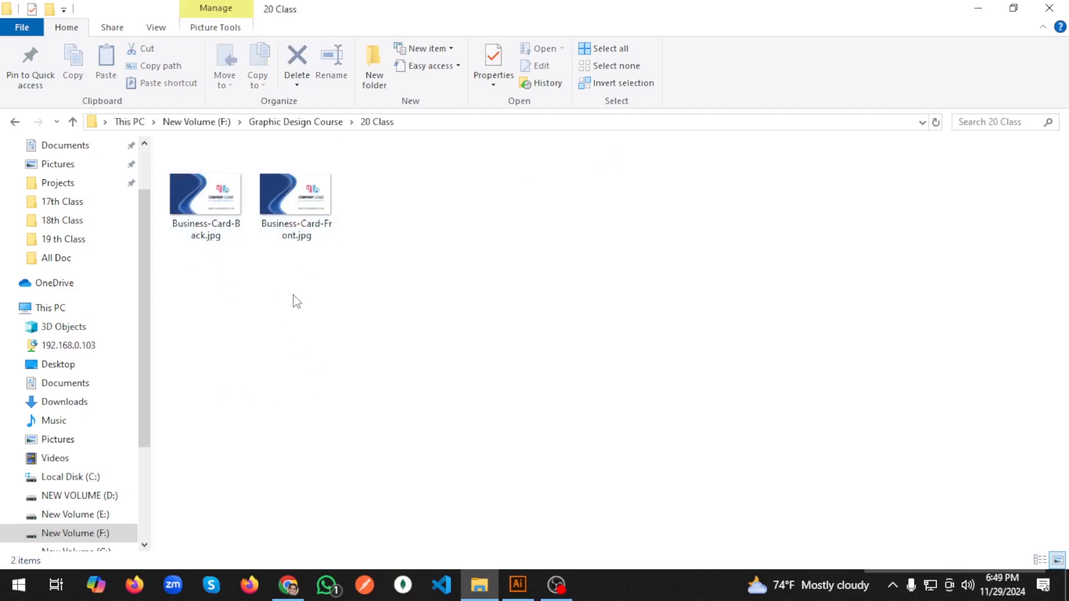
View both exported card JPEGs in the image viewer and delete Business-Card-Front.jpg from the 20 Class folder.
double_click(228, 188)
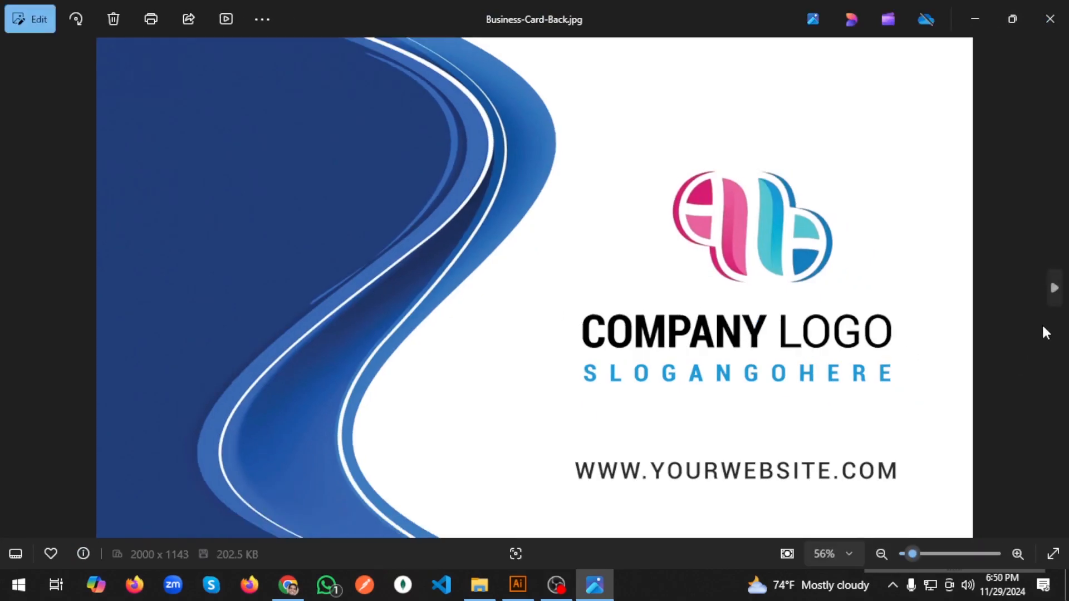
click(1054, 290)
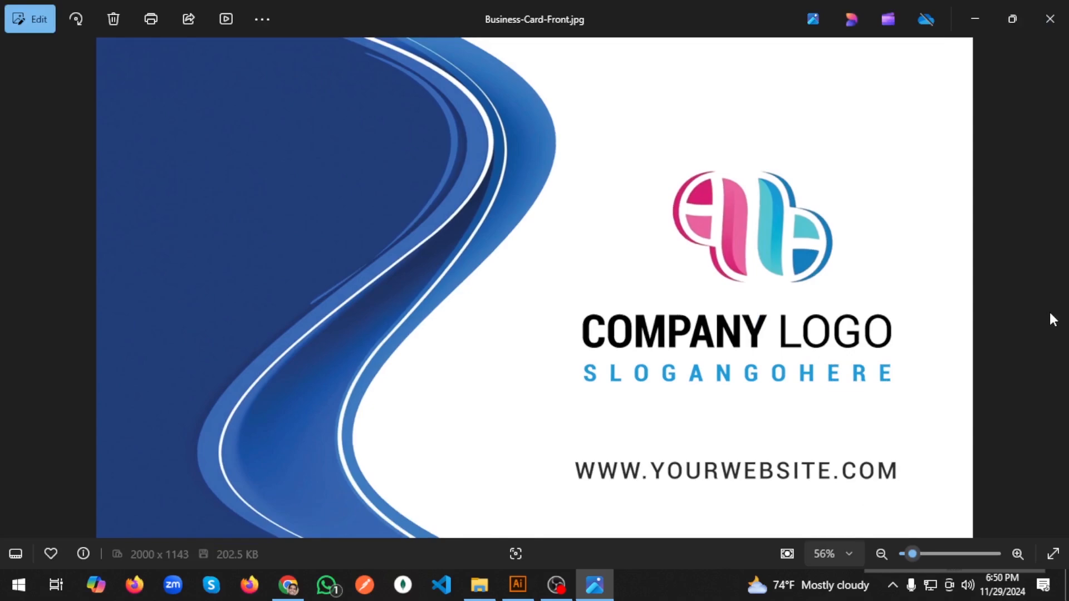
click(1037, 31)
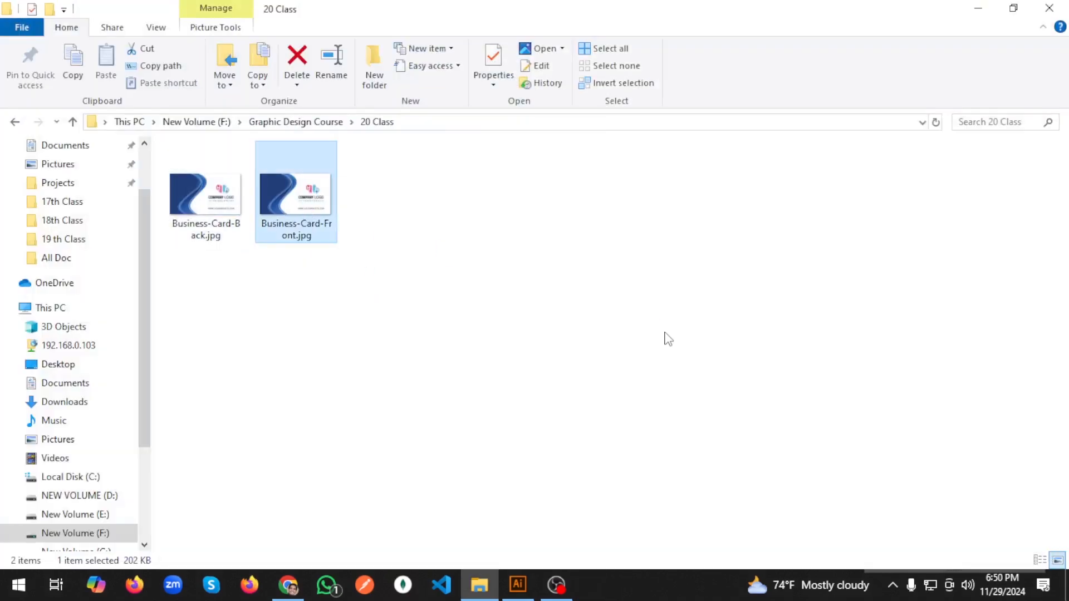
click(609, 593)
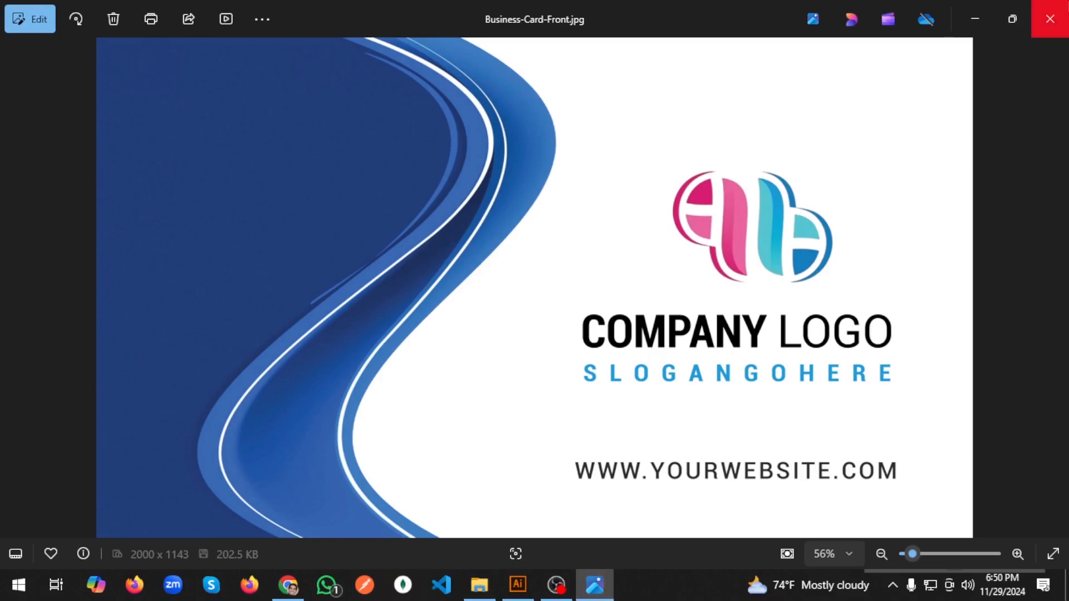
click(1061, 10)
click(314, 206)
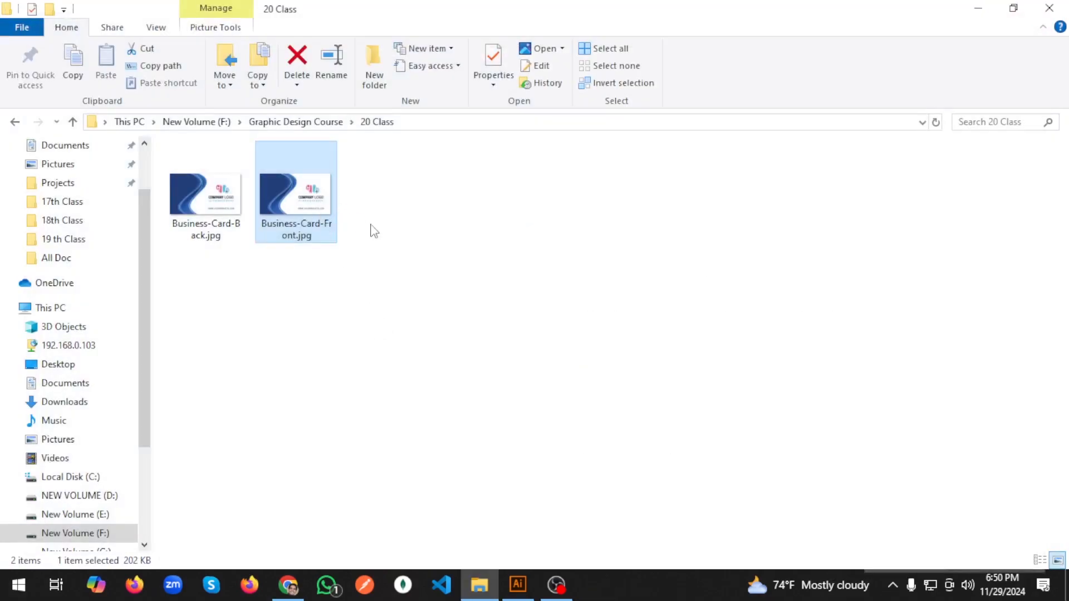
Switch to Illustrator and select the wave background image on the card side with the contact details, making its artboard active.
click(518, 585)
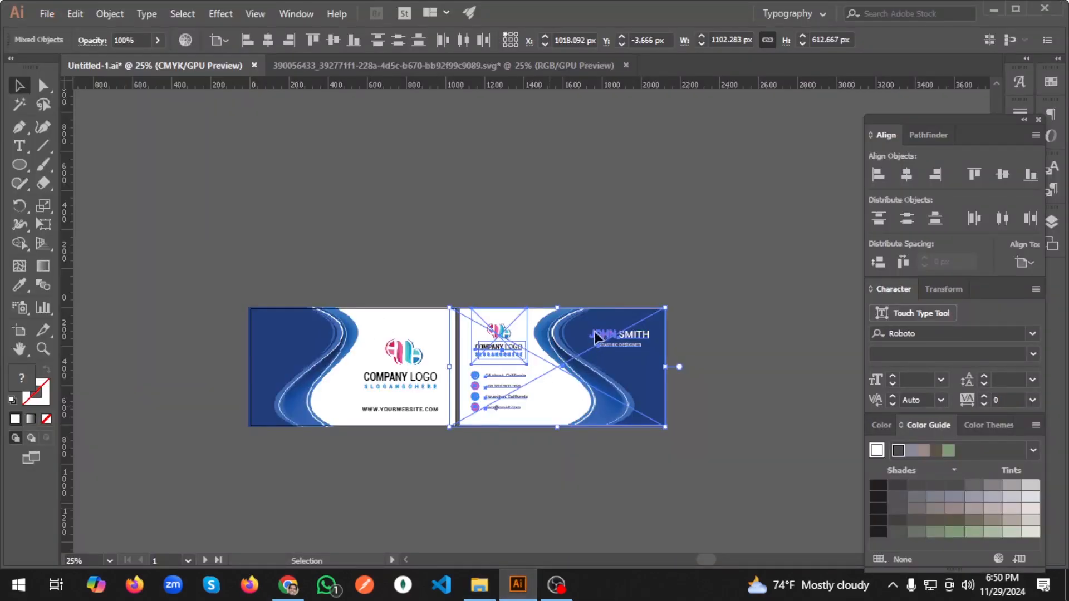
drag(574, 360, 575, 362)
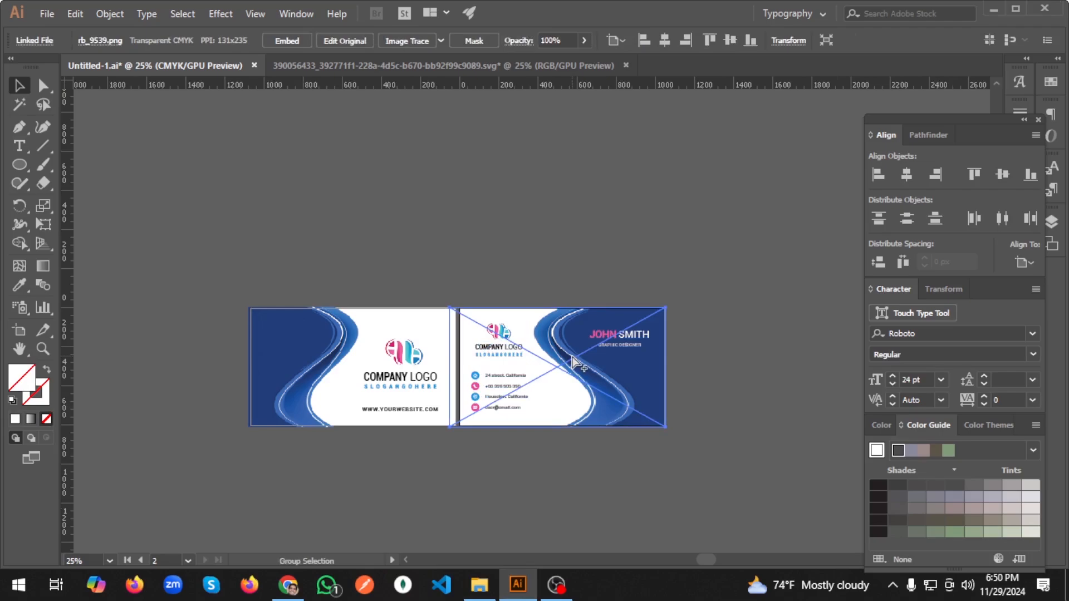
click(646, 223)
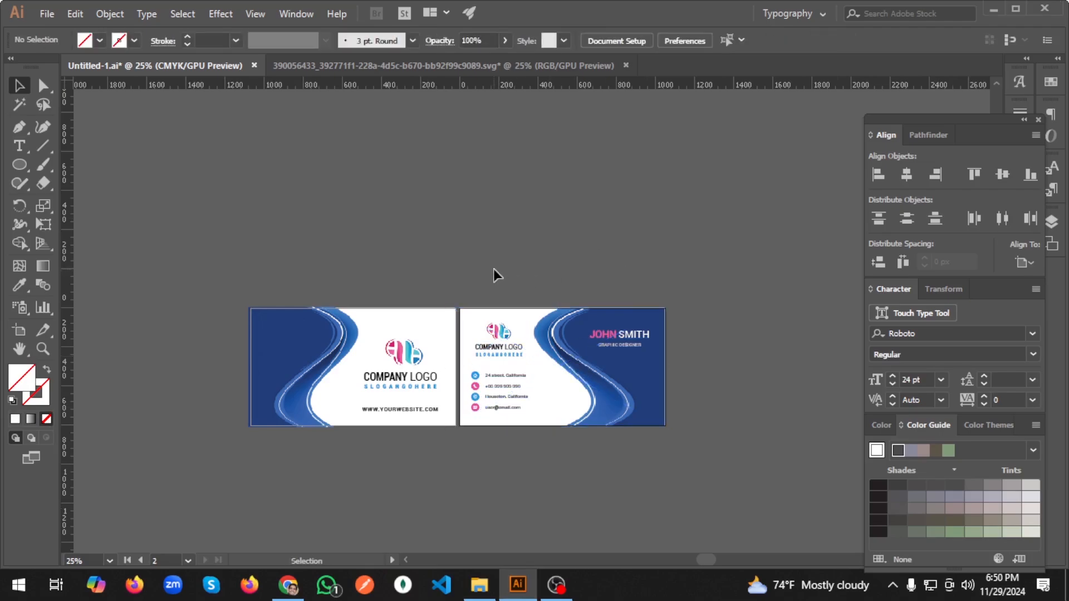
drag(640, 441, 646, 367)
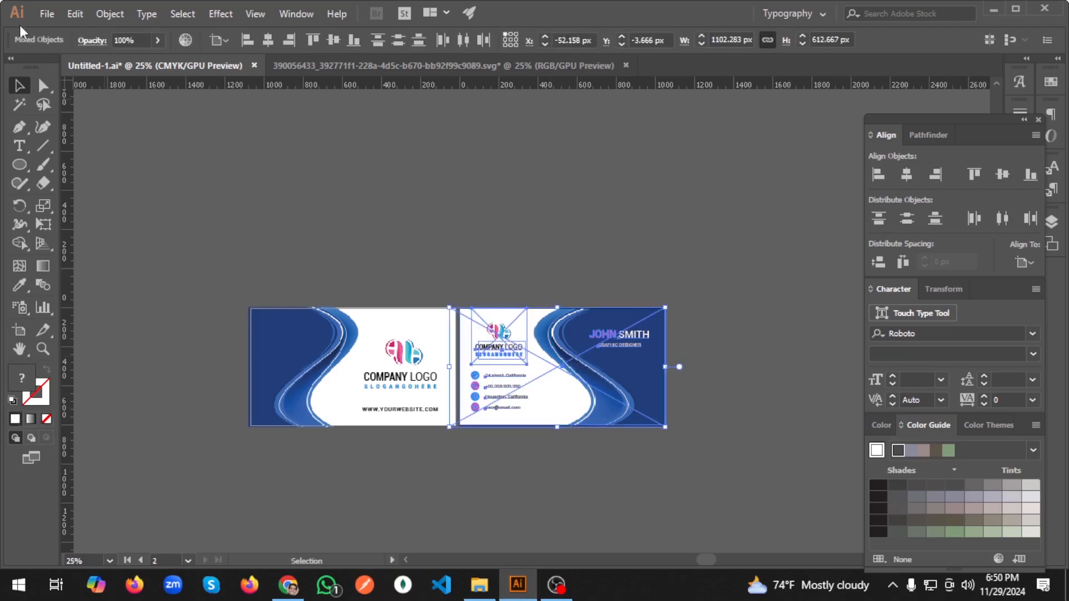
click(577, 246)
click(571, 355)
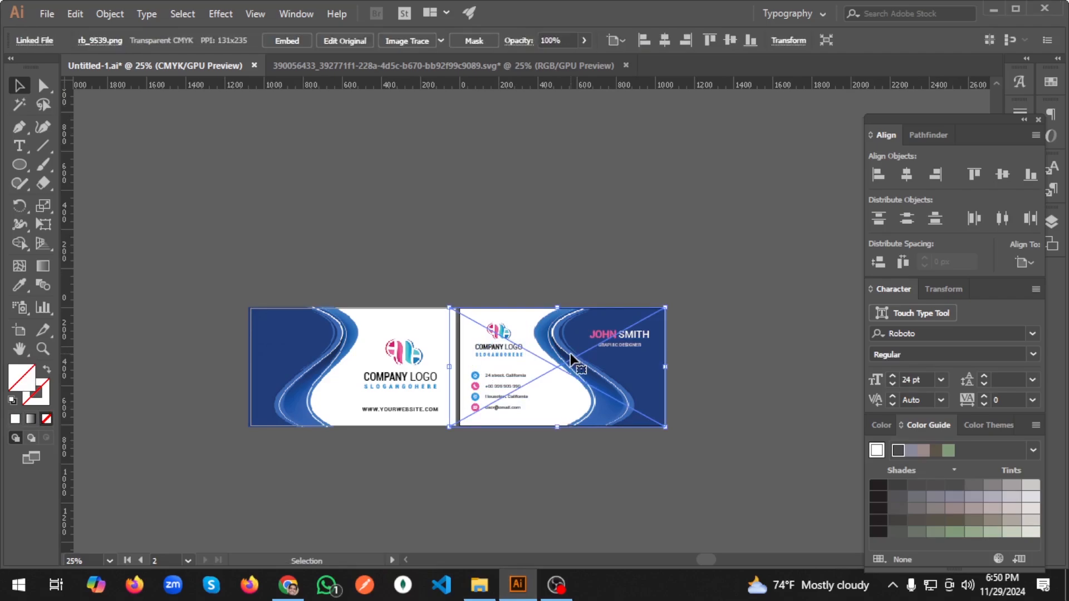
Set up a Save for Web JPEG export of the contact-details side with a width of 2000 px.
click(47, 13)
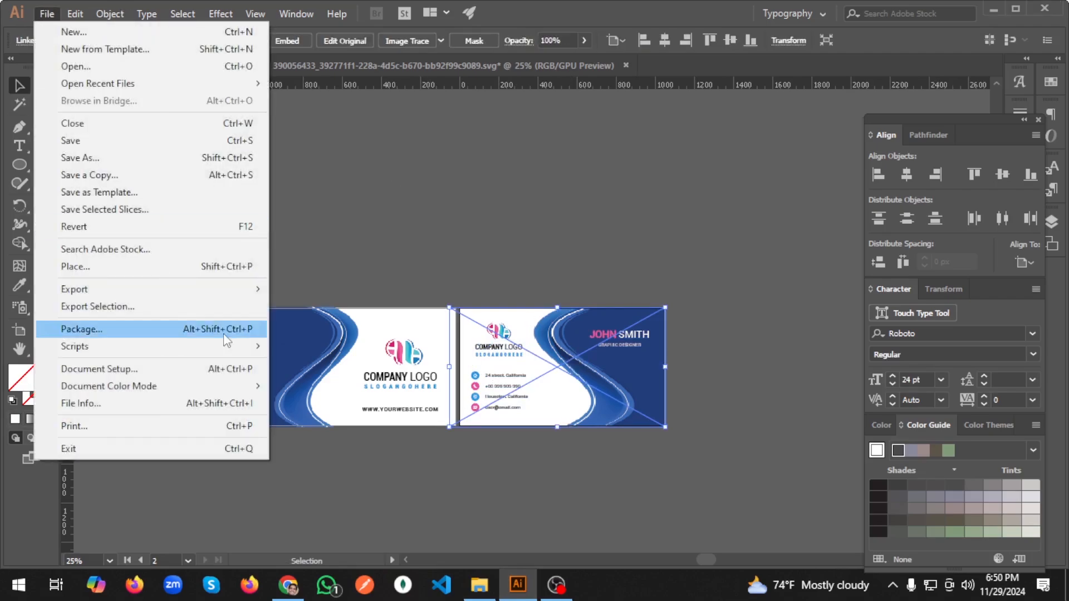
mouse_move(164, 290)
click(345, 323)
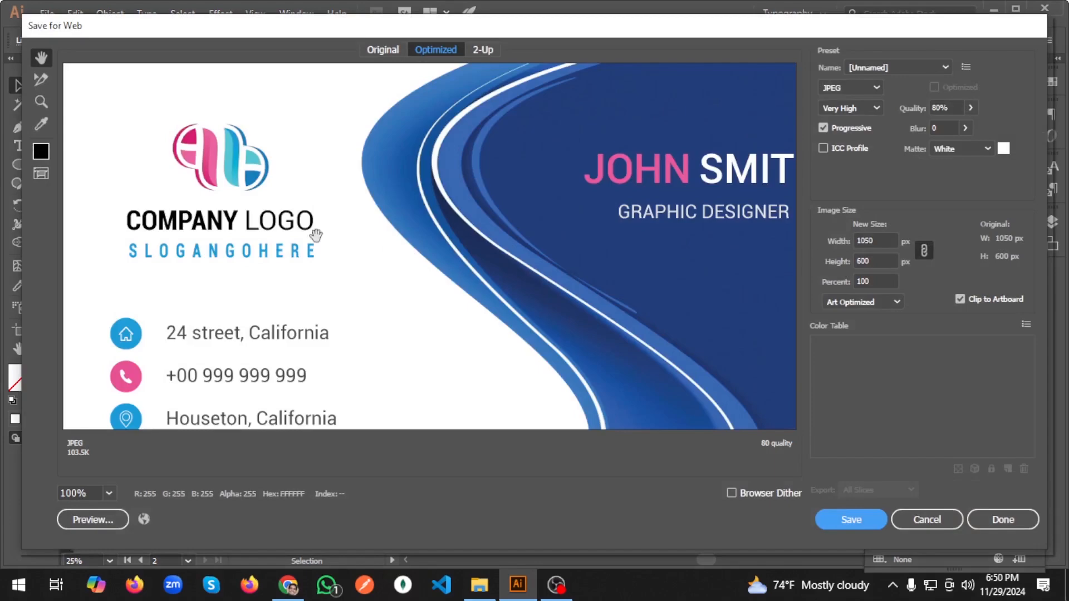
click(886, 241)
text(2000)
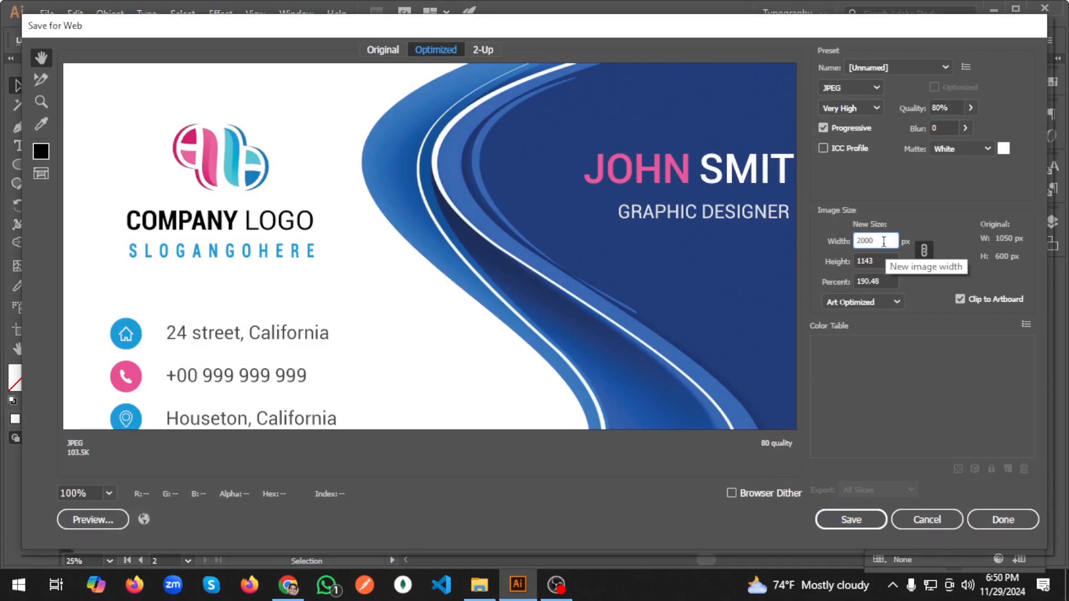
click(892, 260)
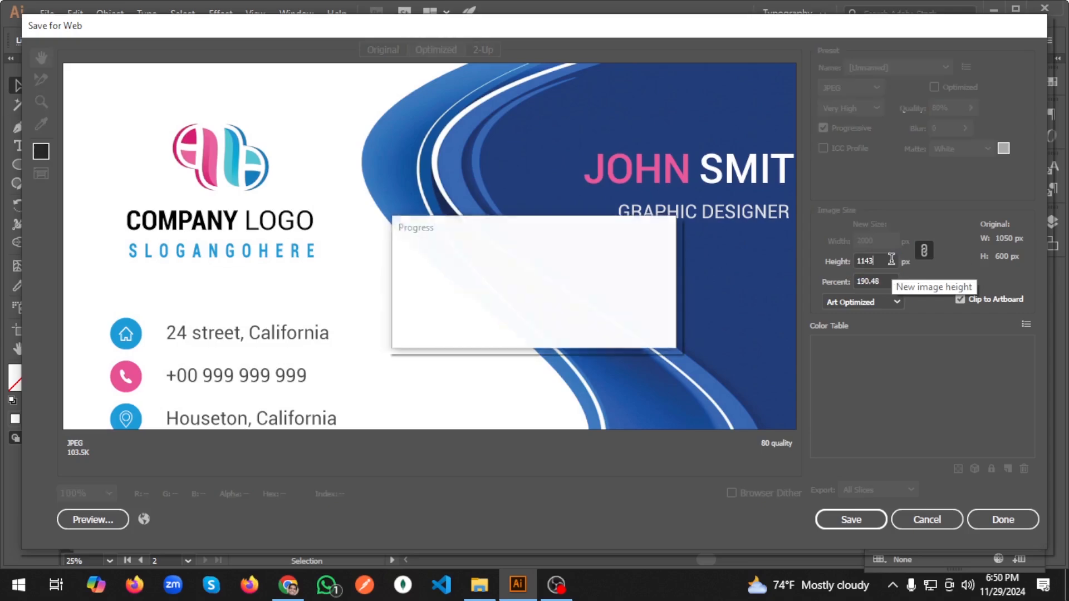
Save the JPEG in the 20 Class folder as Business-Card-Front.jpg, adapting the name of the existing back file.
click(864, 521)
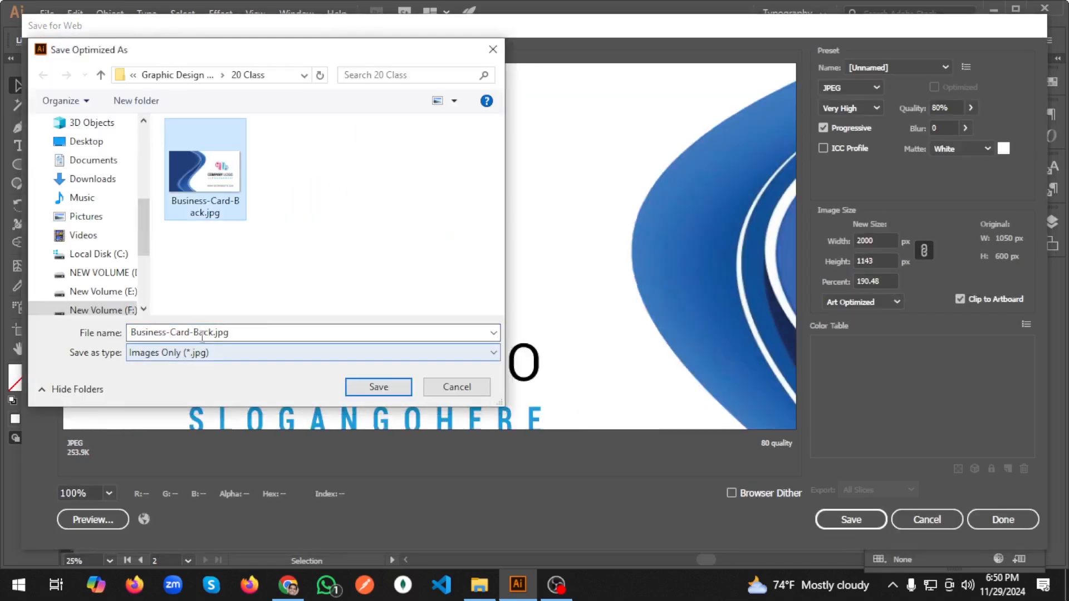
double_click(212, 334)
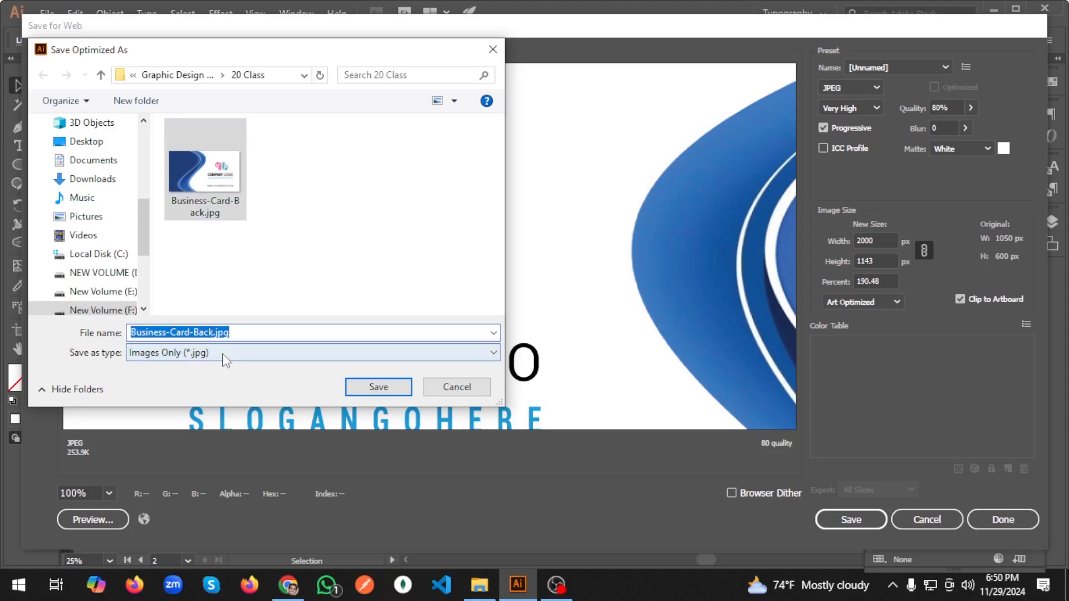
click(217, 333)
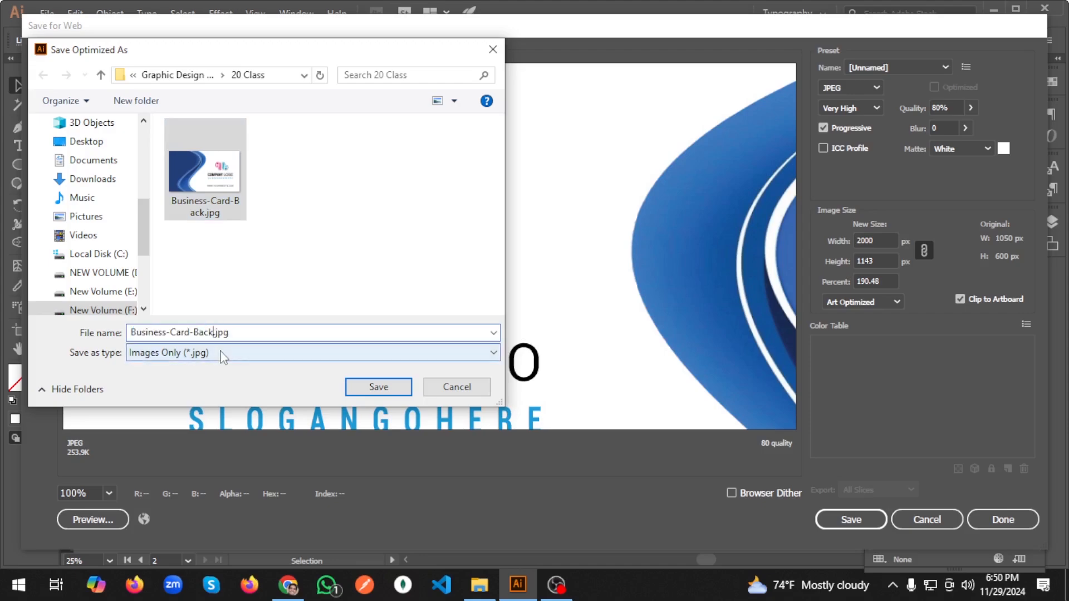
key(BackSpace)
key(BackSpace)
key(BackSpace)
key(BackSpace)
key(BackSpace)
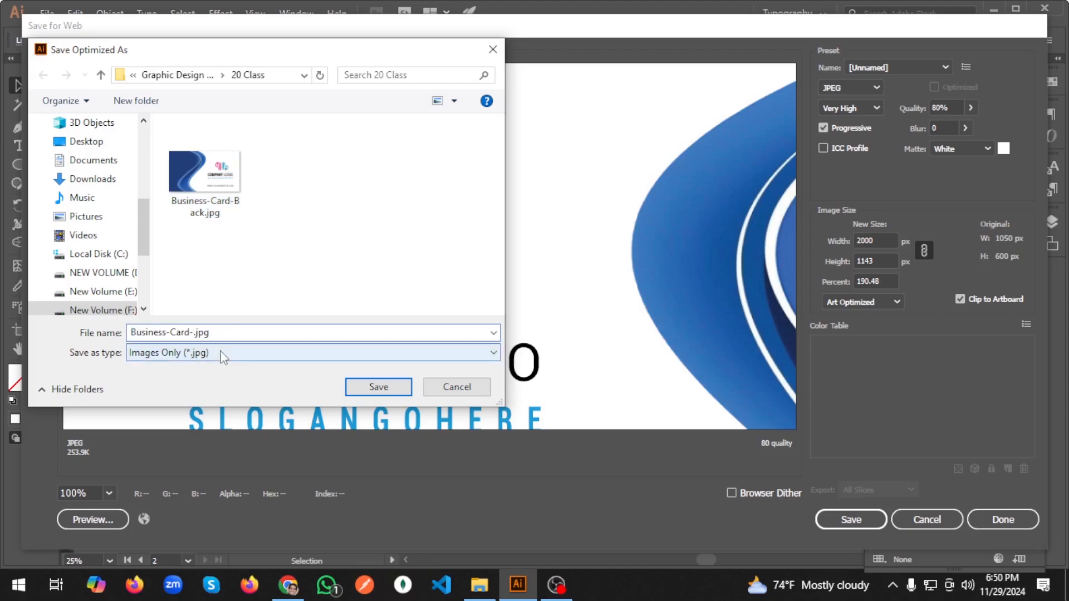
text(Front.)
key(Return)
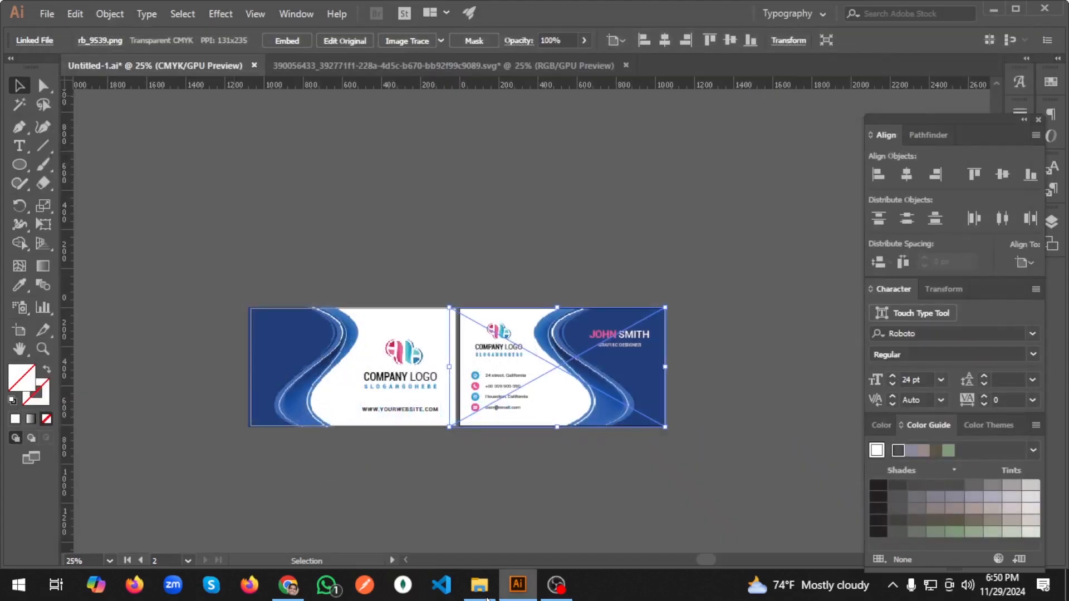
Check the newly exported Business-Card-Front.jpg from the 20 Class folder in the image viewer and close it.
click(479, 586)
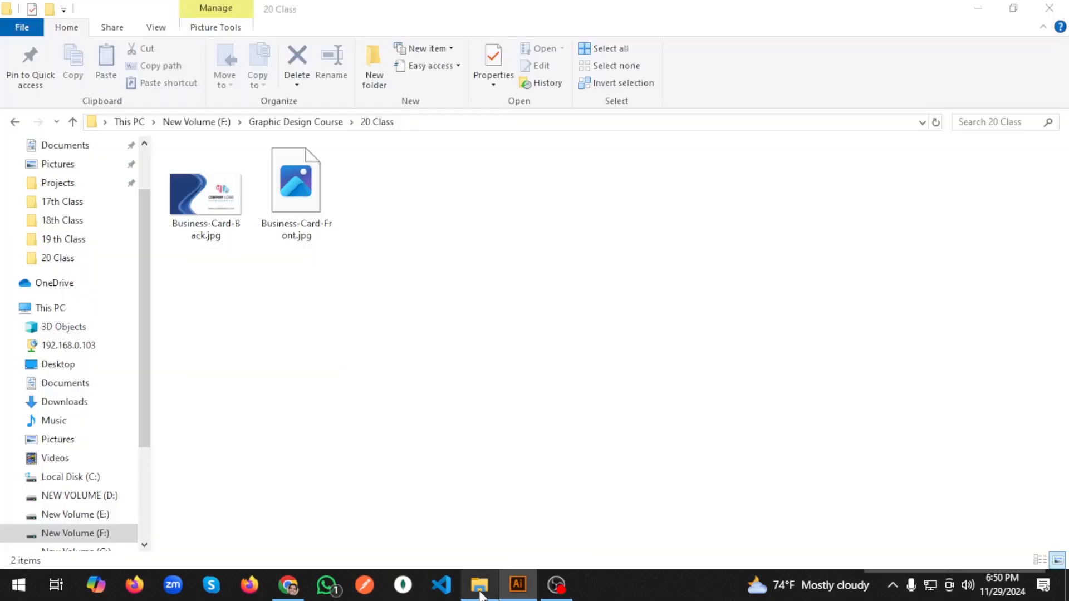
double_click(310, 211)
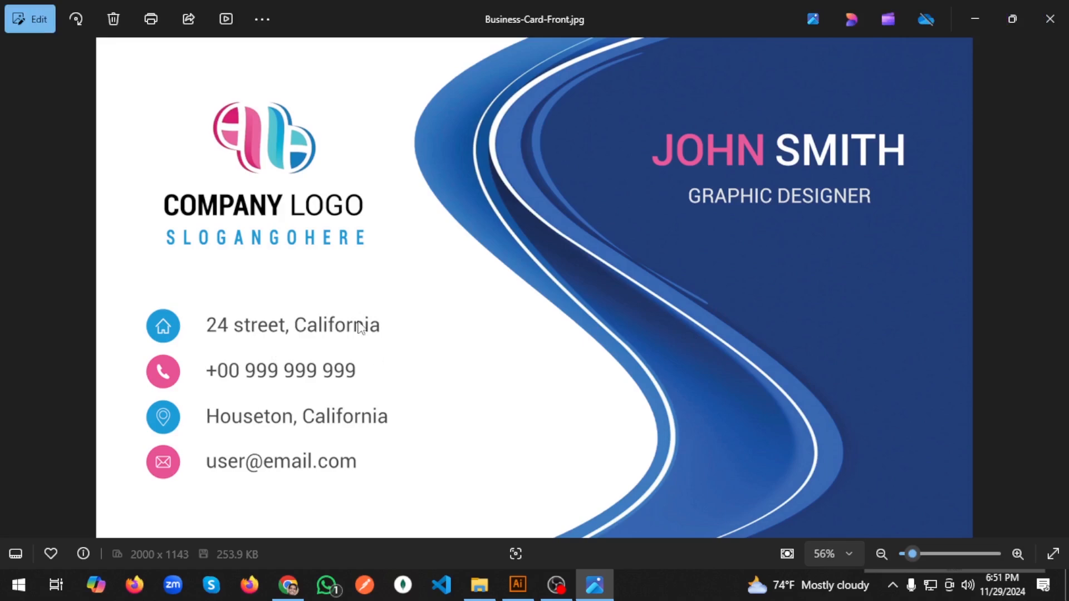
click(1048, 13)
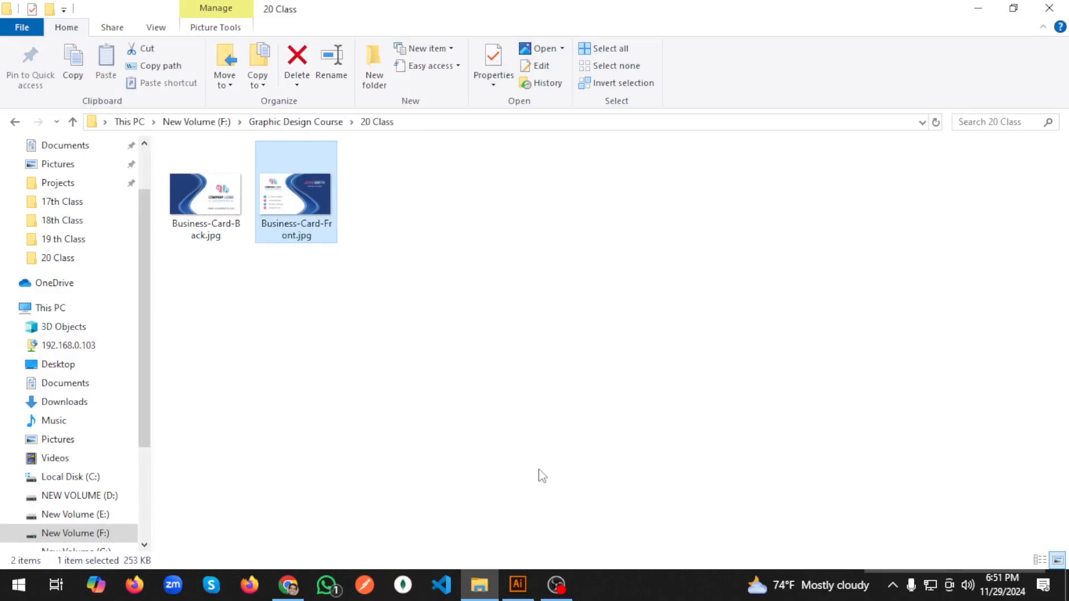
Switch back to Illustrator, review both card sides and deselect the background image.
click(518, 584)
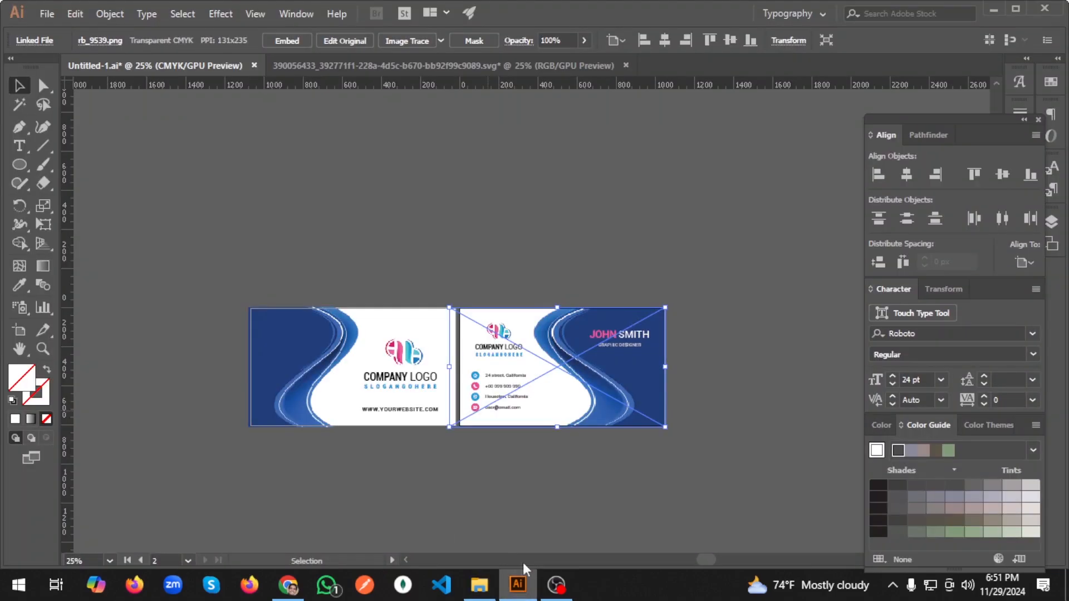
scroll(512, 397, down, 2)
scroll(448, 366, up, 1)
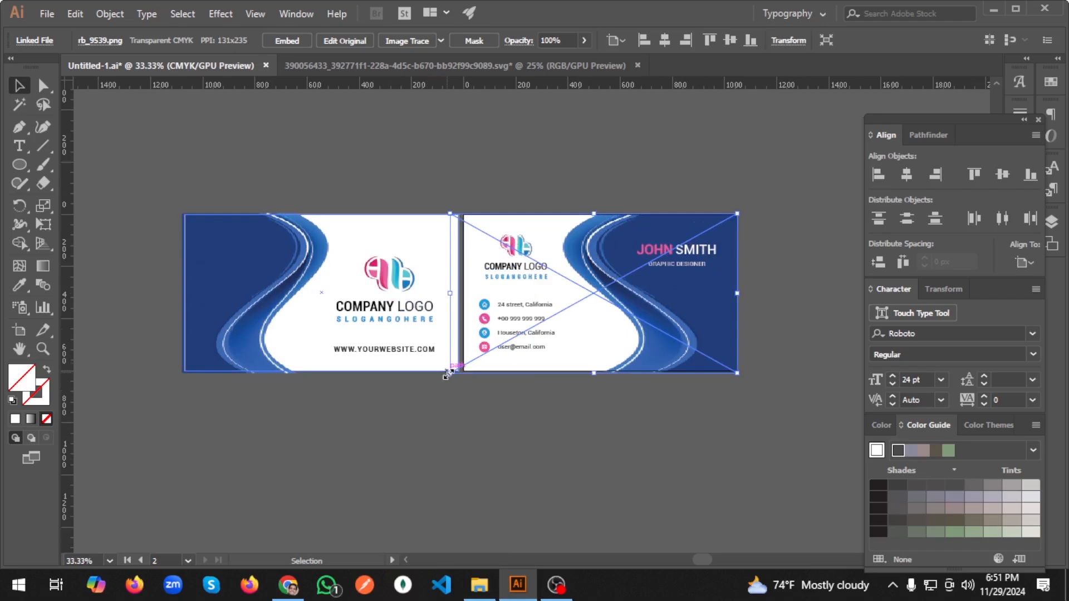
drag(448, 374, 447, 378)
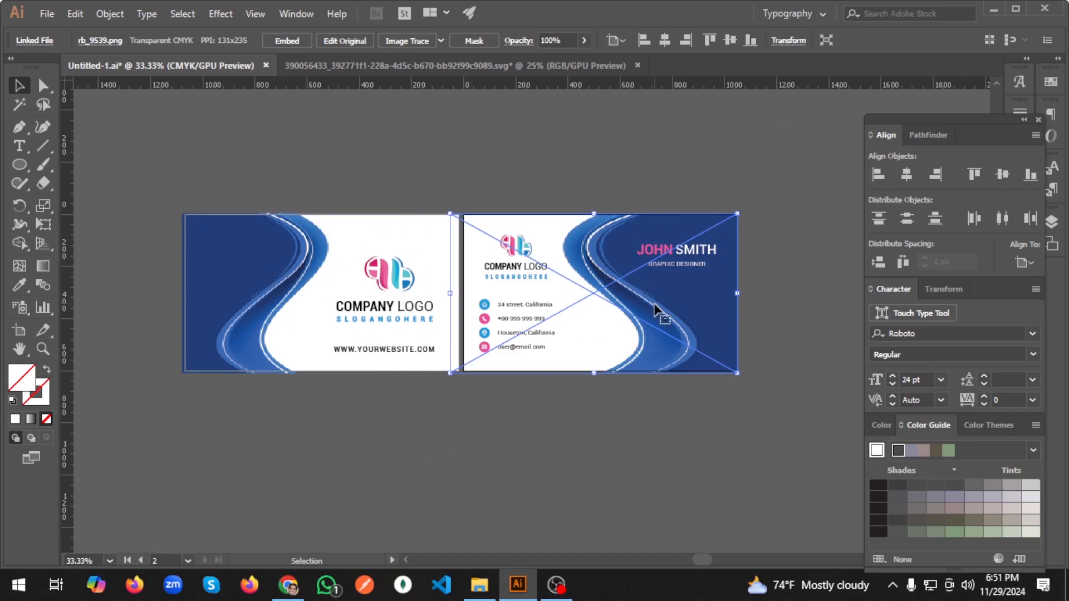
click(628, 427)
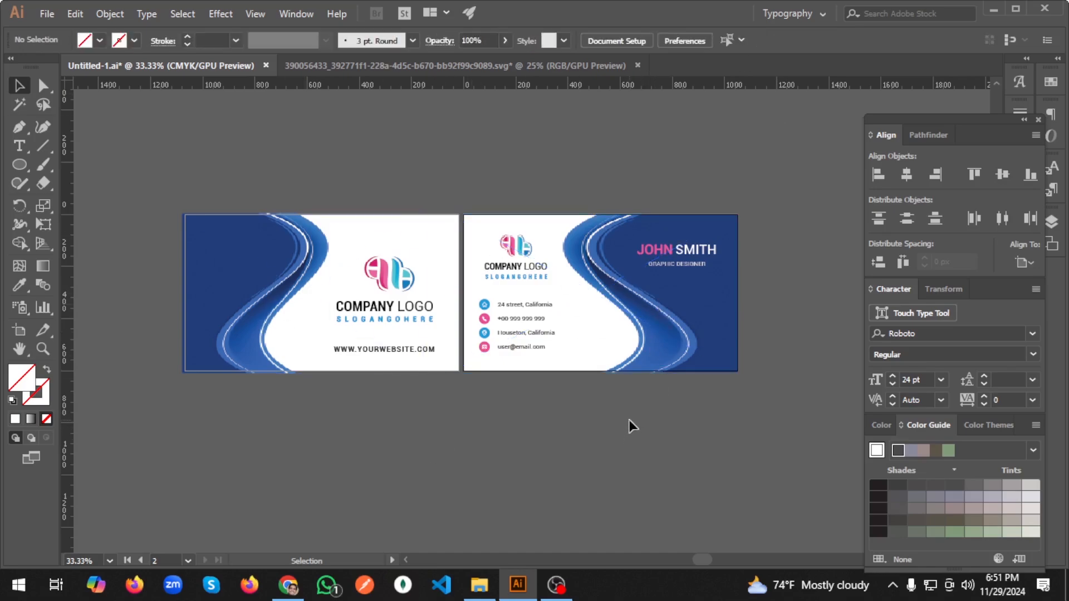